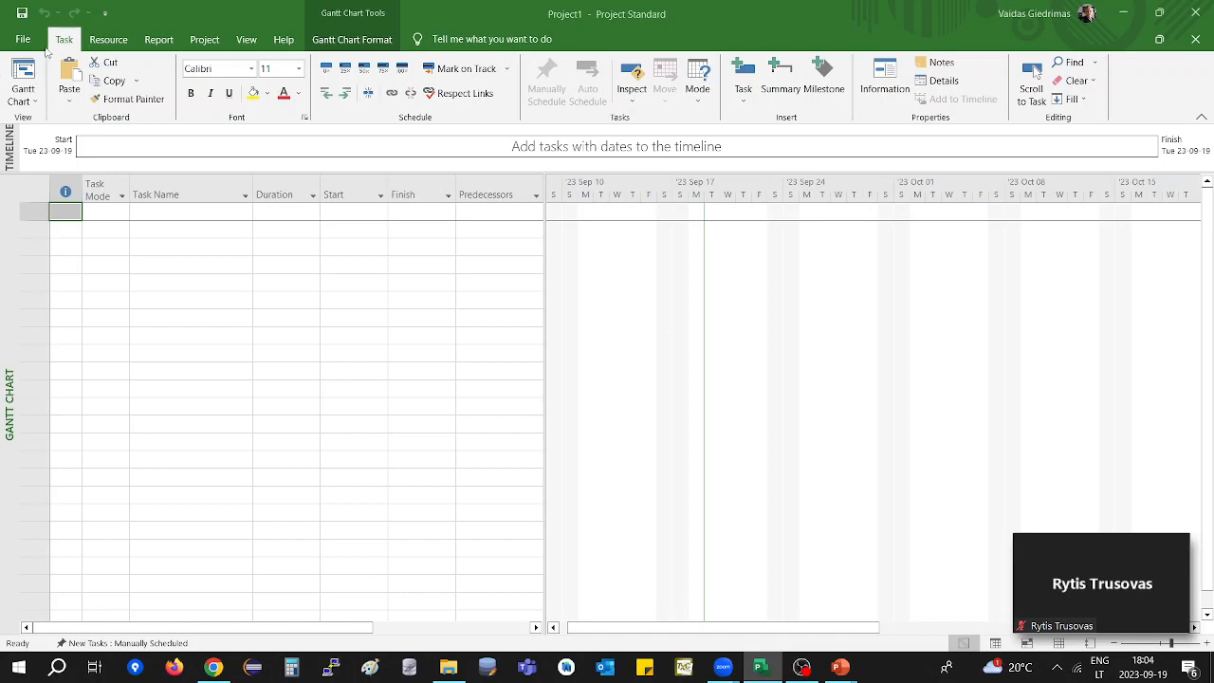
{"action": "left_click", "coordinate": [36, 103]}
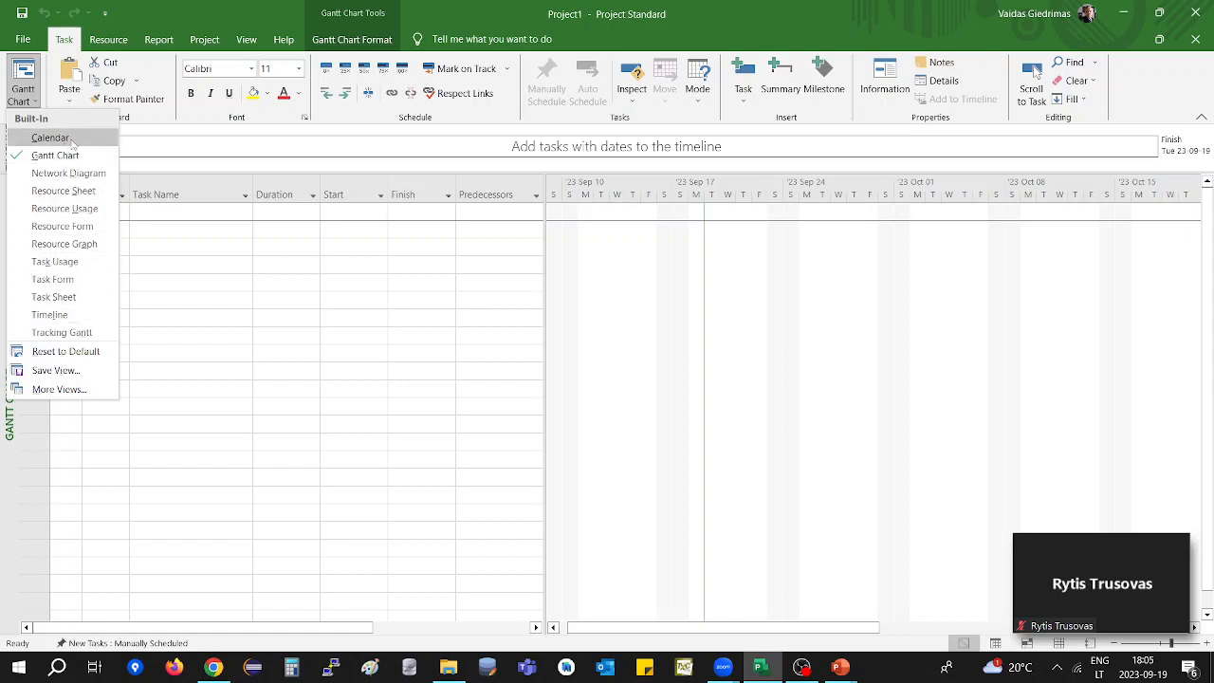
{"action": "left_click", "coordinate": [155, 16]}
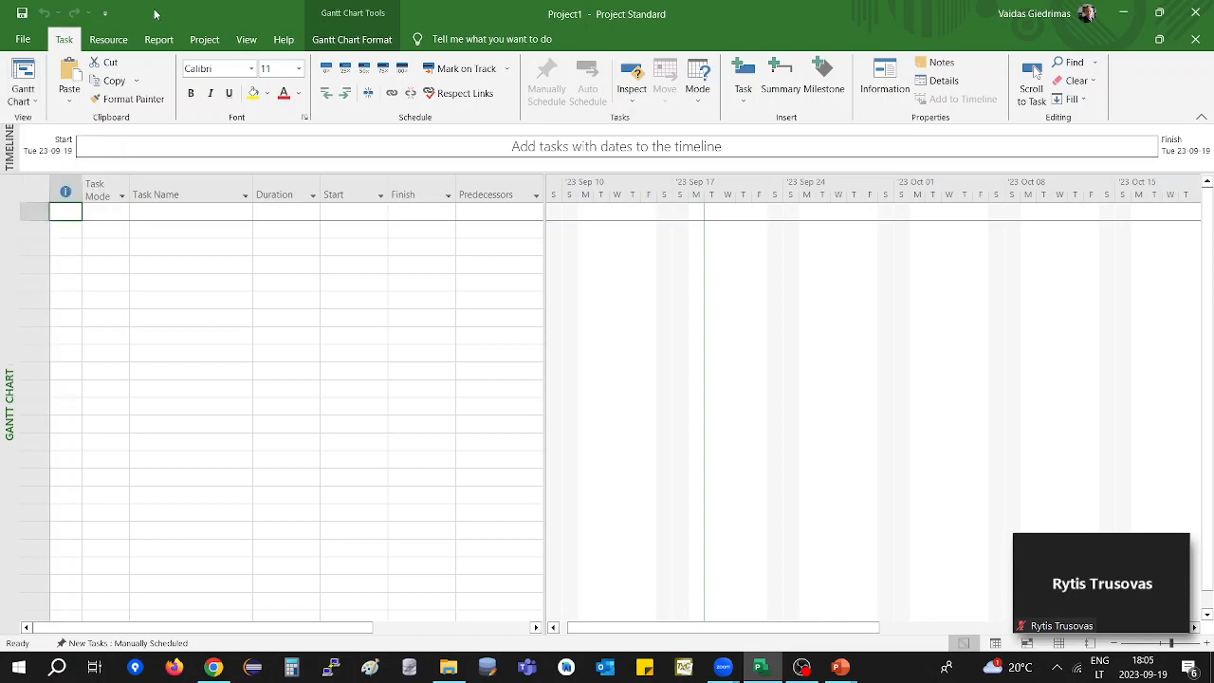
Search the online templates for "software" and create a new project from the Software Development Plan template.
{"action": "left_click", "coordinate": [27, 40]}
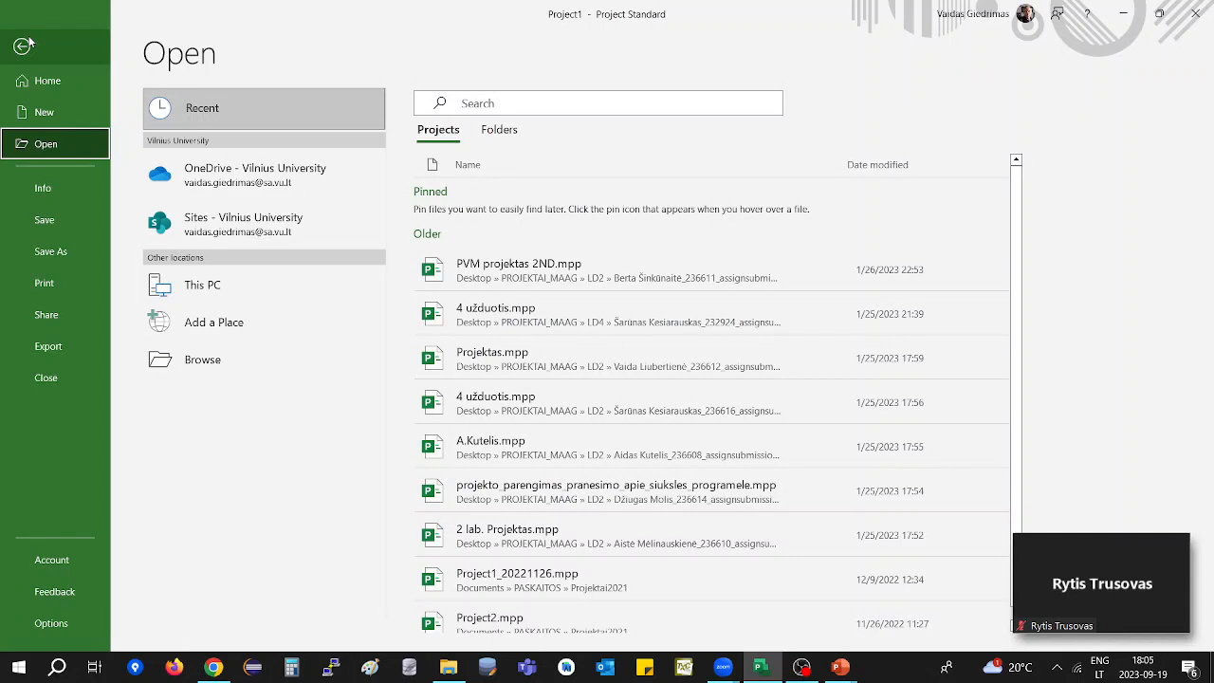
{"action": "left_click", "coordinate": [49, 118]}
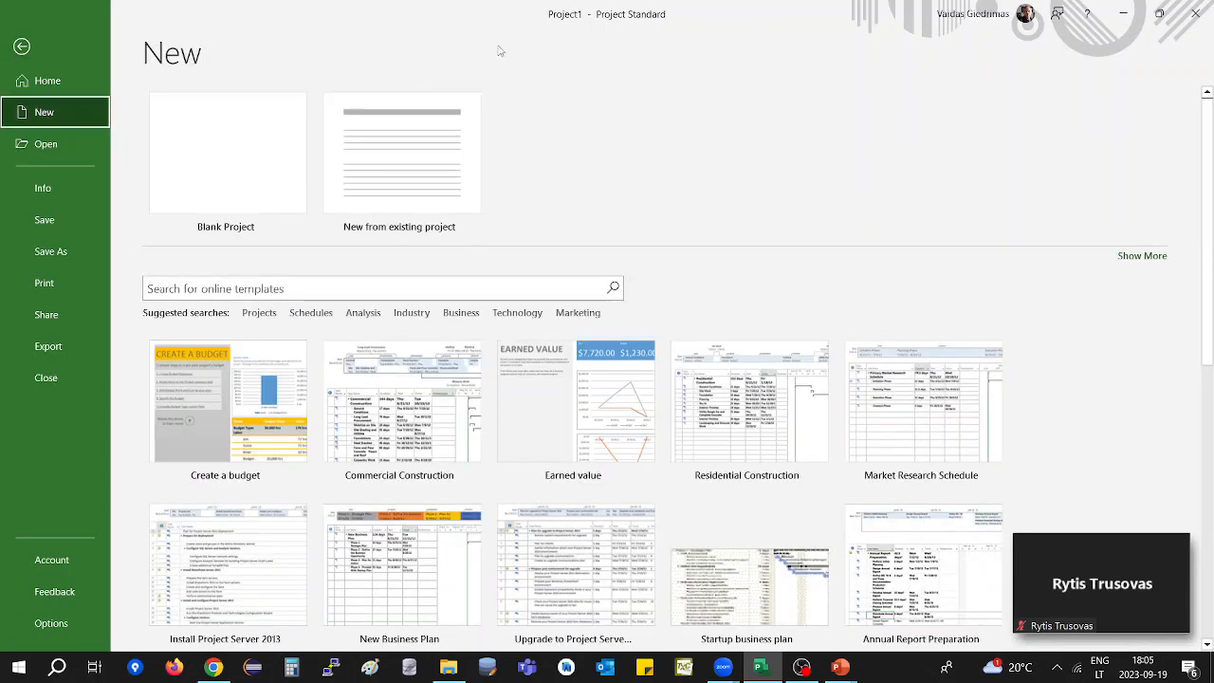
{"action": "left_click", "coordinate": [359, 289]}
{"action": "type", "text": "so"}
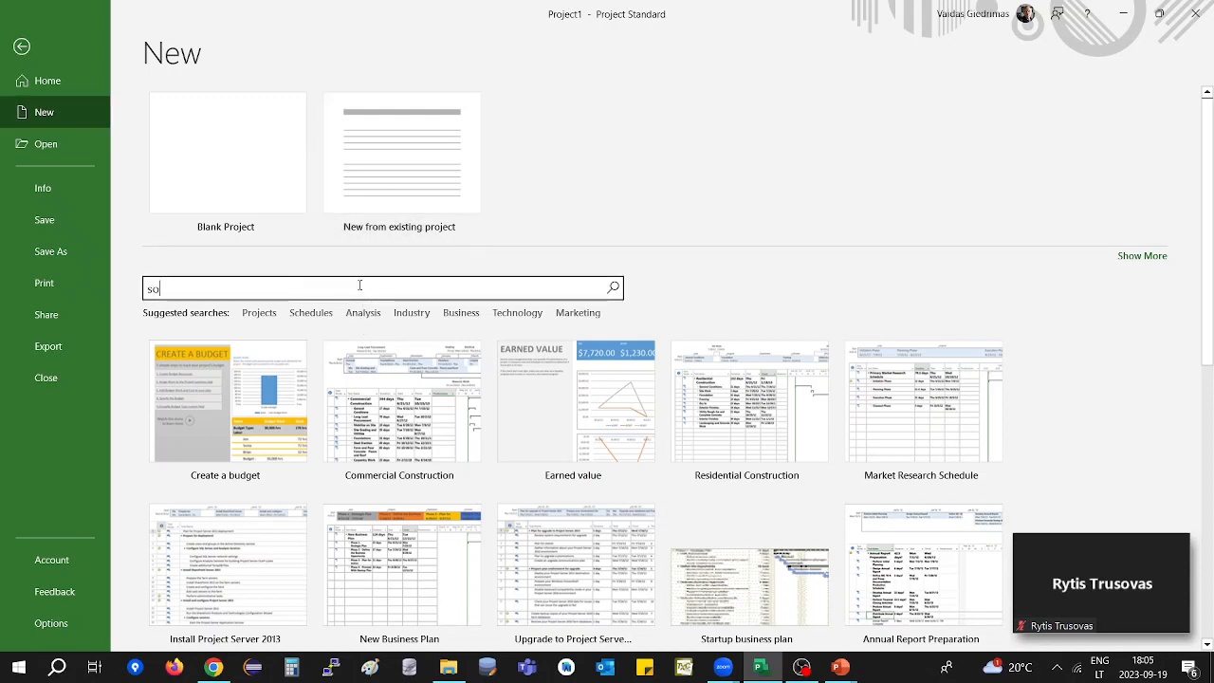
{"action": "type", "text": "ftware"}
{"action": "left_click", "coordinate": [621, 285]}
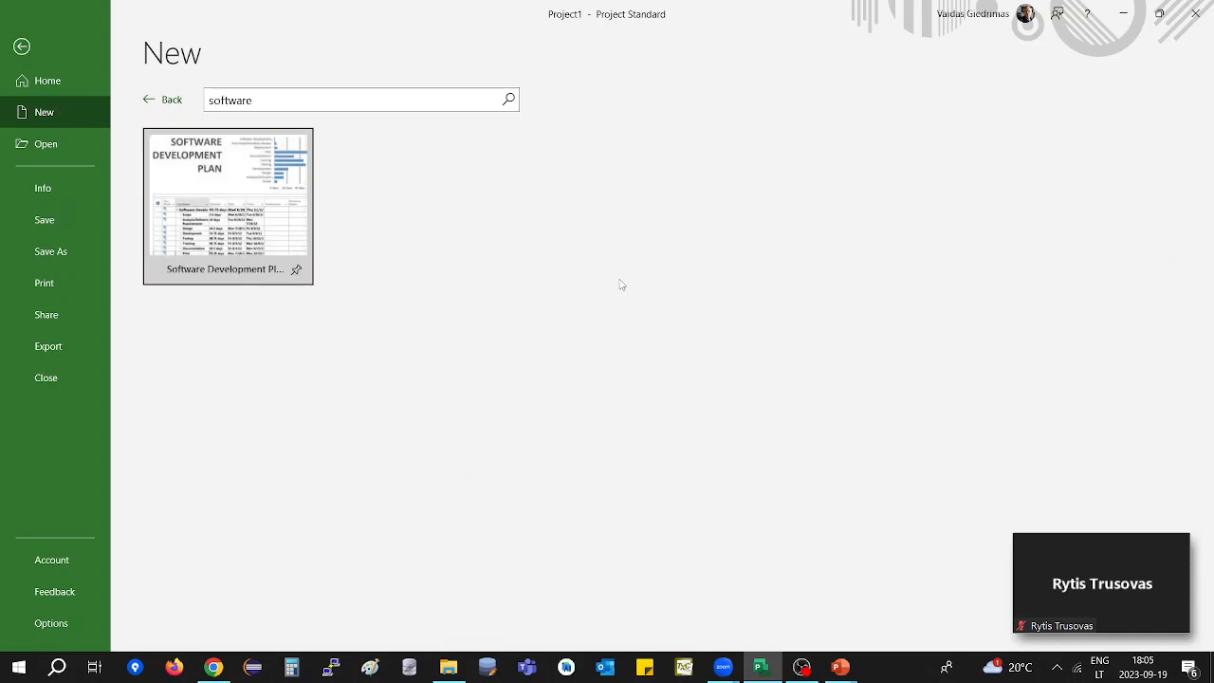
{"action": "double_click", "coordinate": [249, 220]}
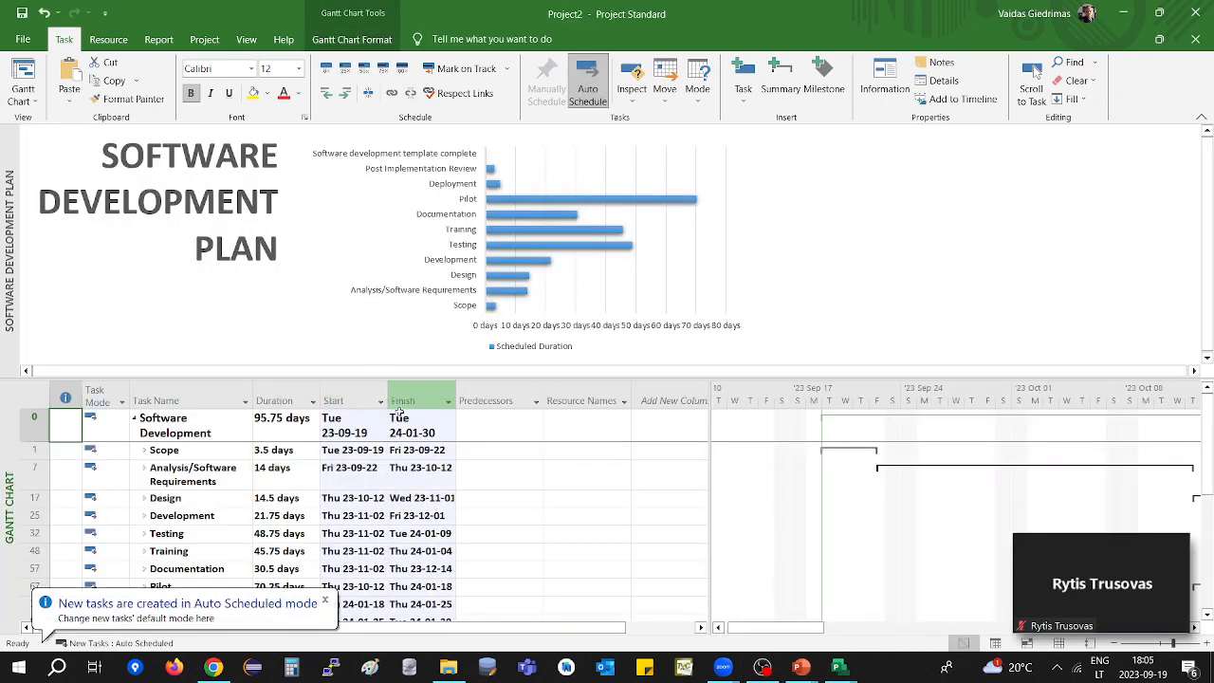
Examine the plan's top-level phases from Scope through Post Implementation Review, including the durations of Training and Documentation.
{"action": "scroll", "coordinate": [408, 428], "scroll_direction": "down", "scroll_amount": 3}
{"action": "scroll", "coordinate": [409, 423], "scroll_direction": "up", "scroll_amount": 3}
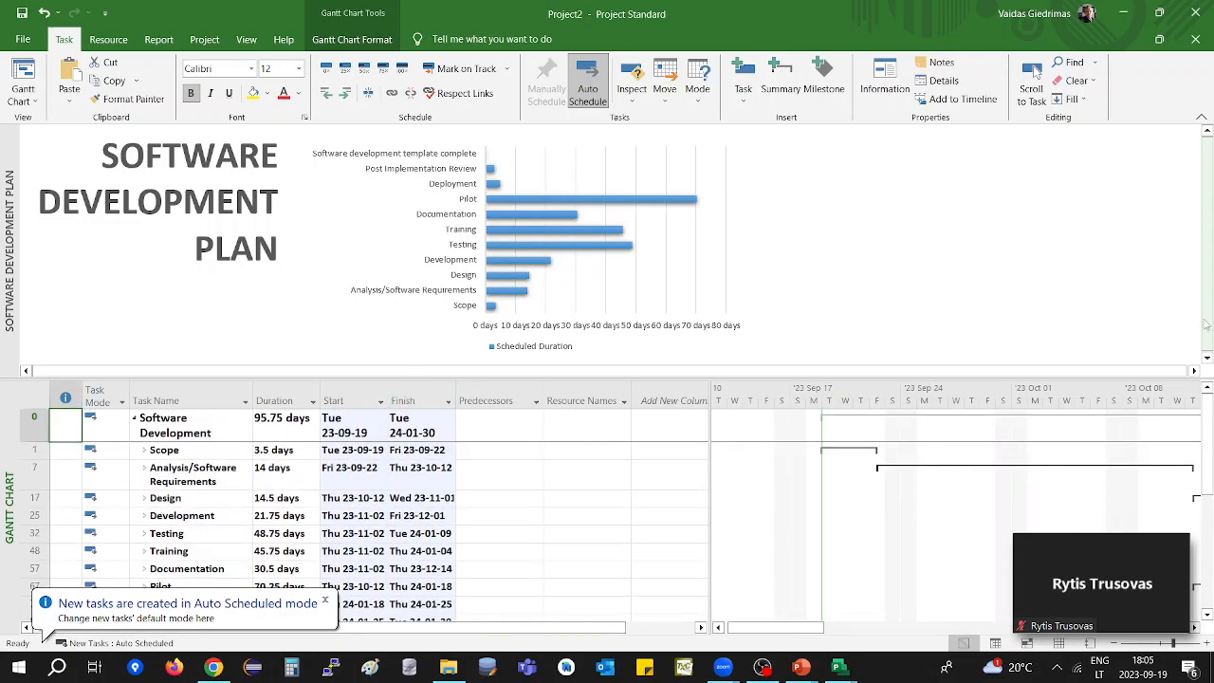
{"action": "left_click", "coordinate": [1206, 615]}
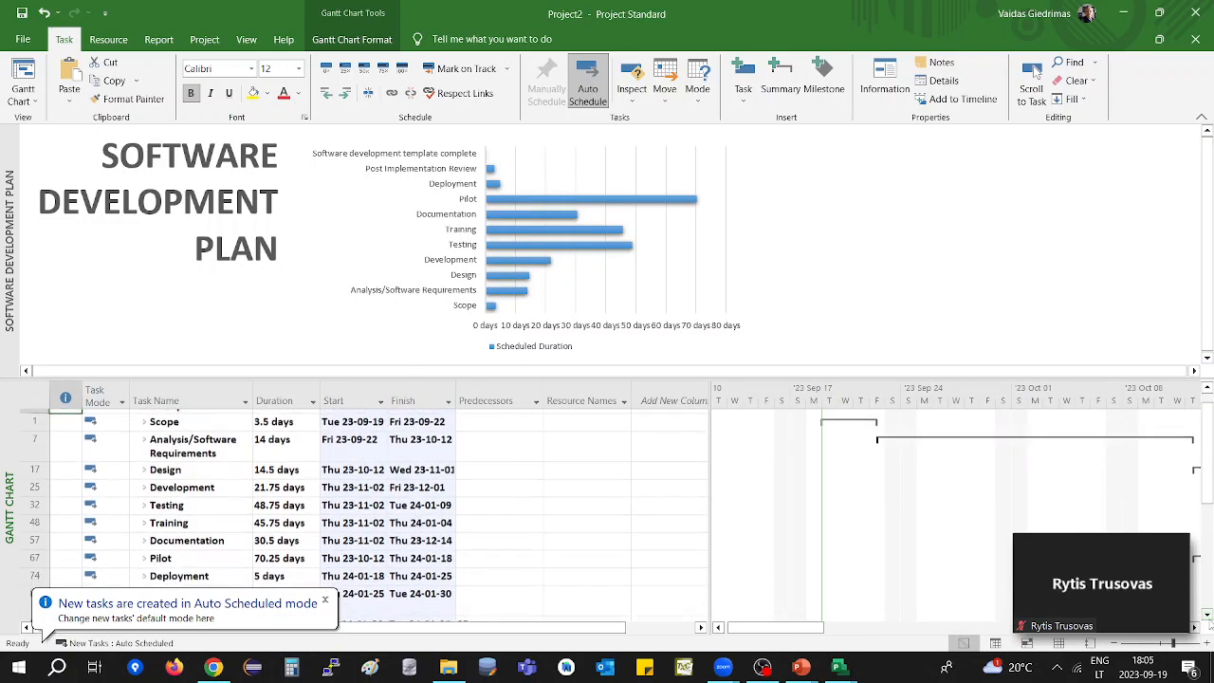
{"action": "left_click", "coordinate": [1202, 389]}
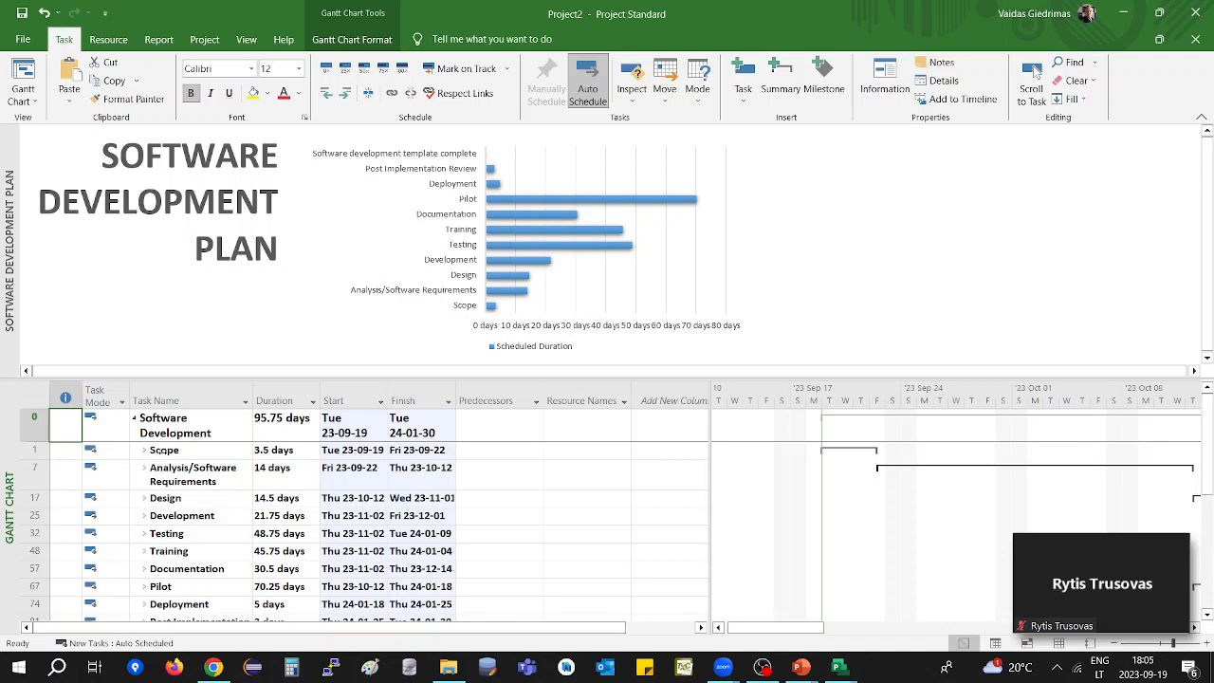
{"action": "left_click", "coordinate": [177, 450]}
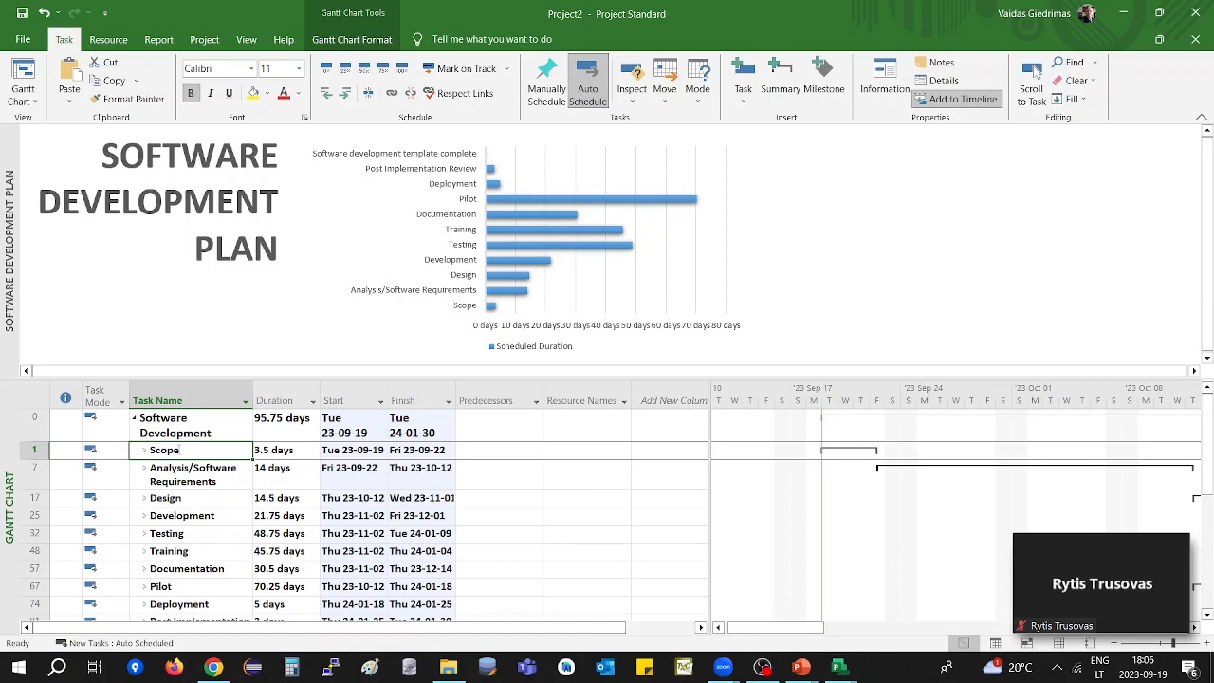
{"action": "left_click", "coordinate": [234, 468]}
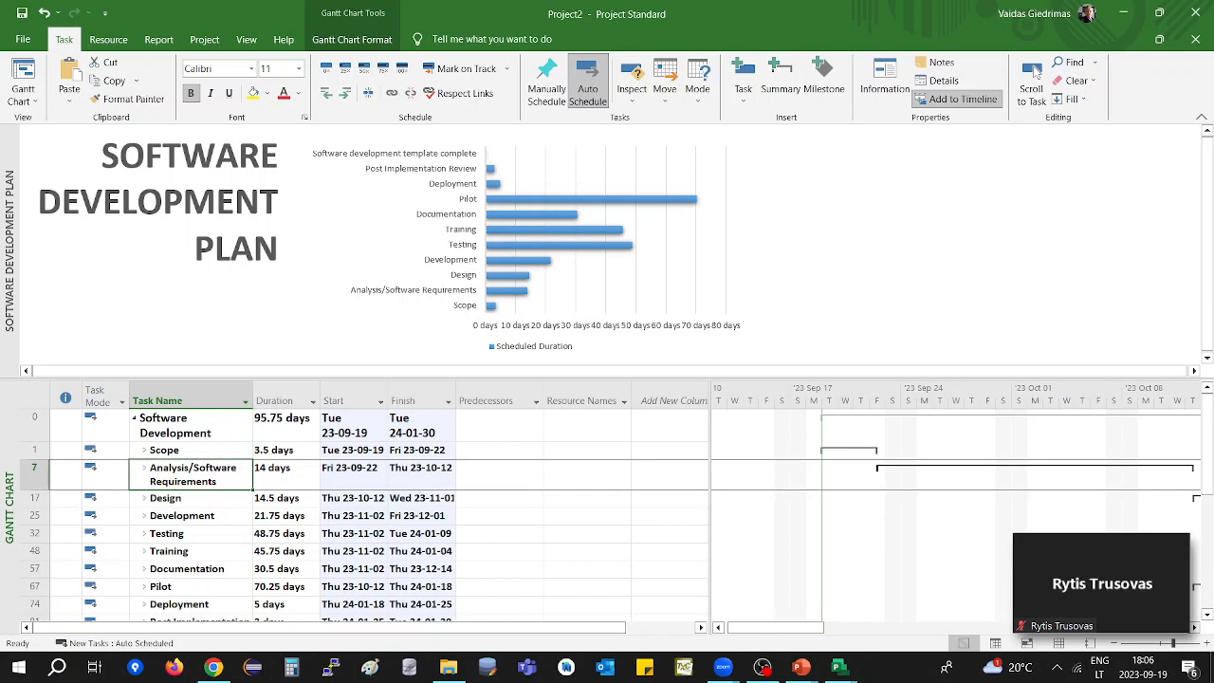
{"action": "left_click", "coordinate": [212, 498]}
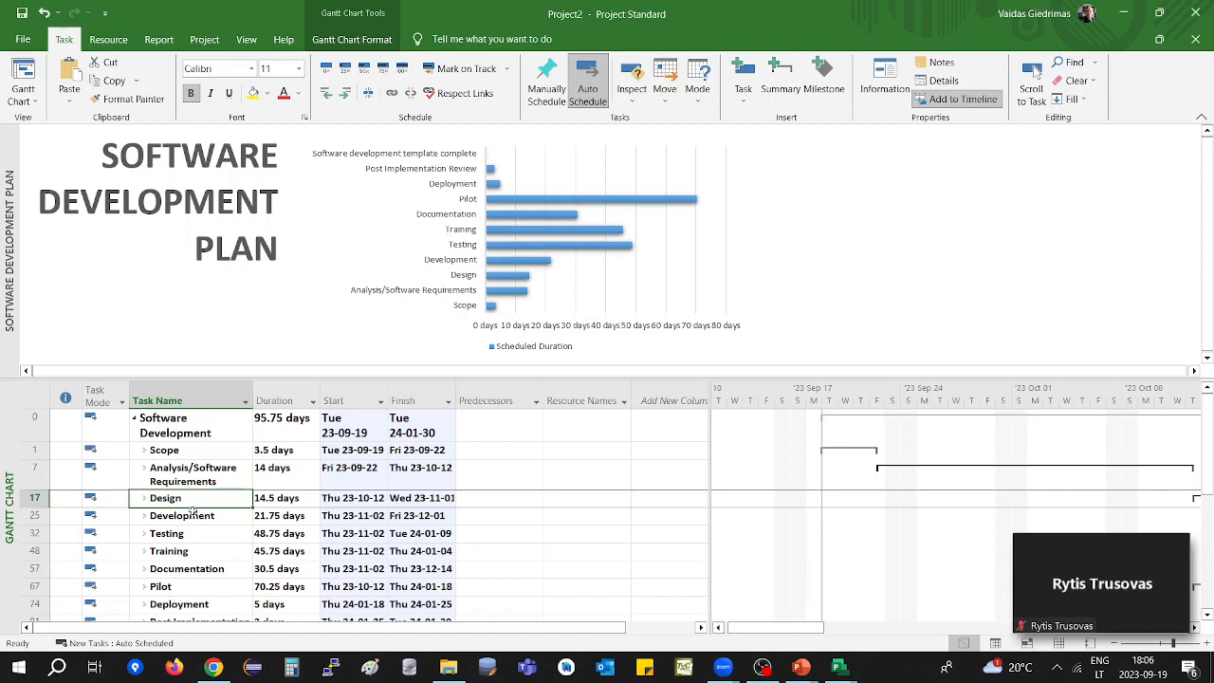
{"action": "left_click", "coordinate": [214, 519]}
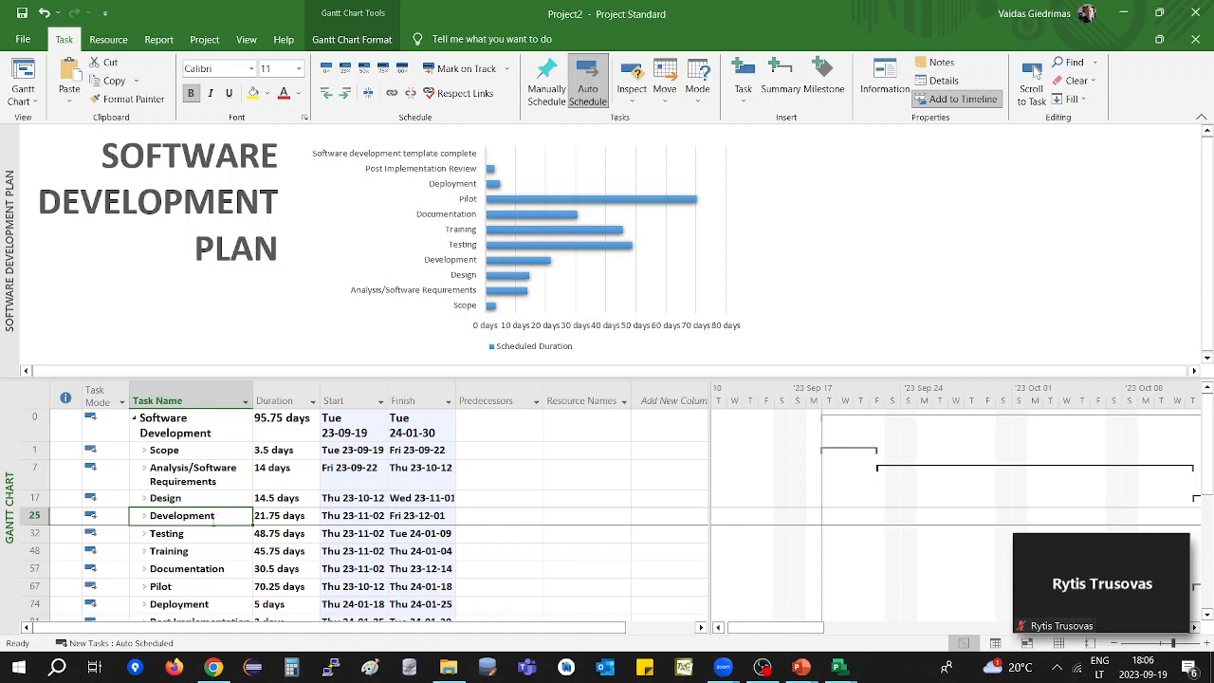
{"action": "left_click", "coordinate": [192, 537]}
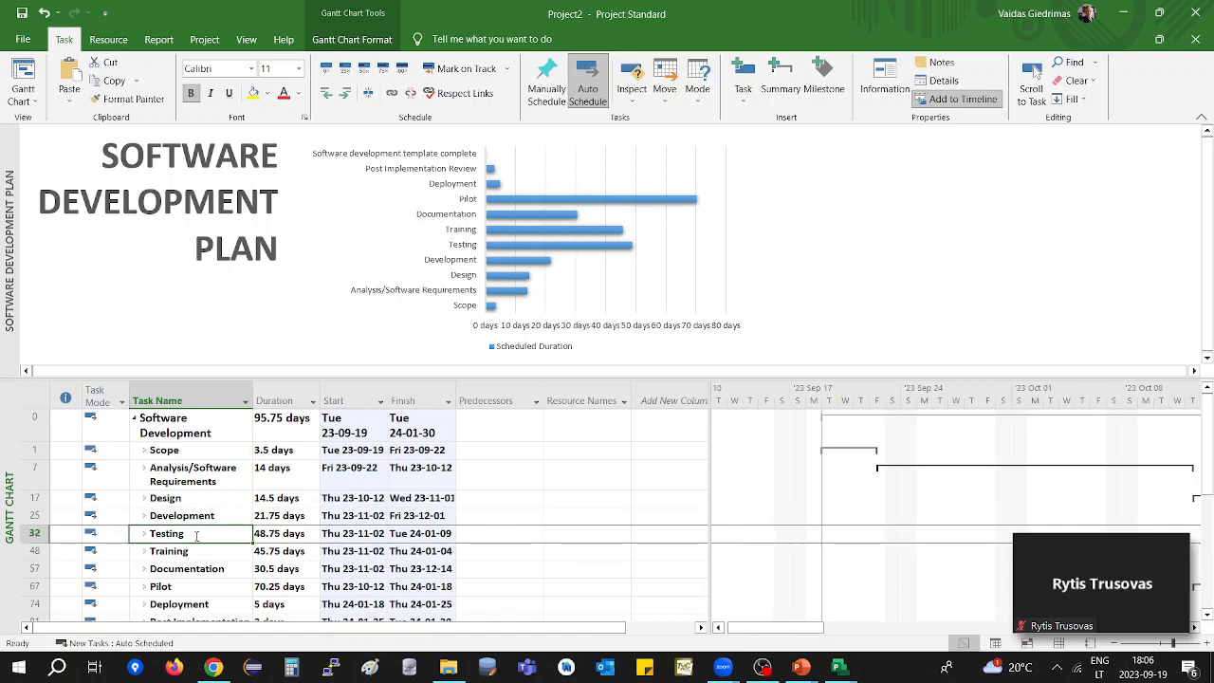
{"action": "scroll", "coordinate": [196, 537], "scroll_direction": "down", "scroll_amount": 2}
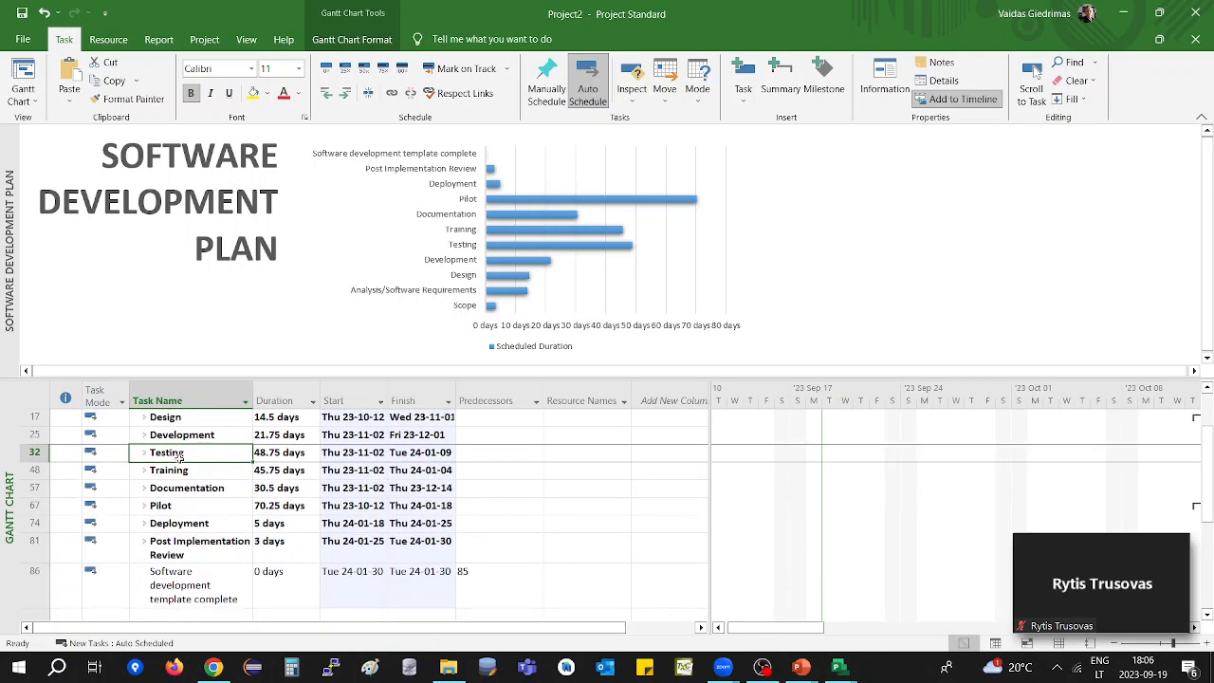
{"action": "left_click", "coordinate": [192, 525]}
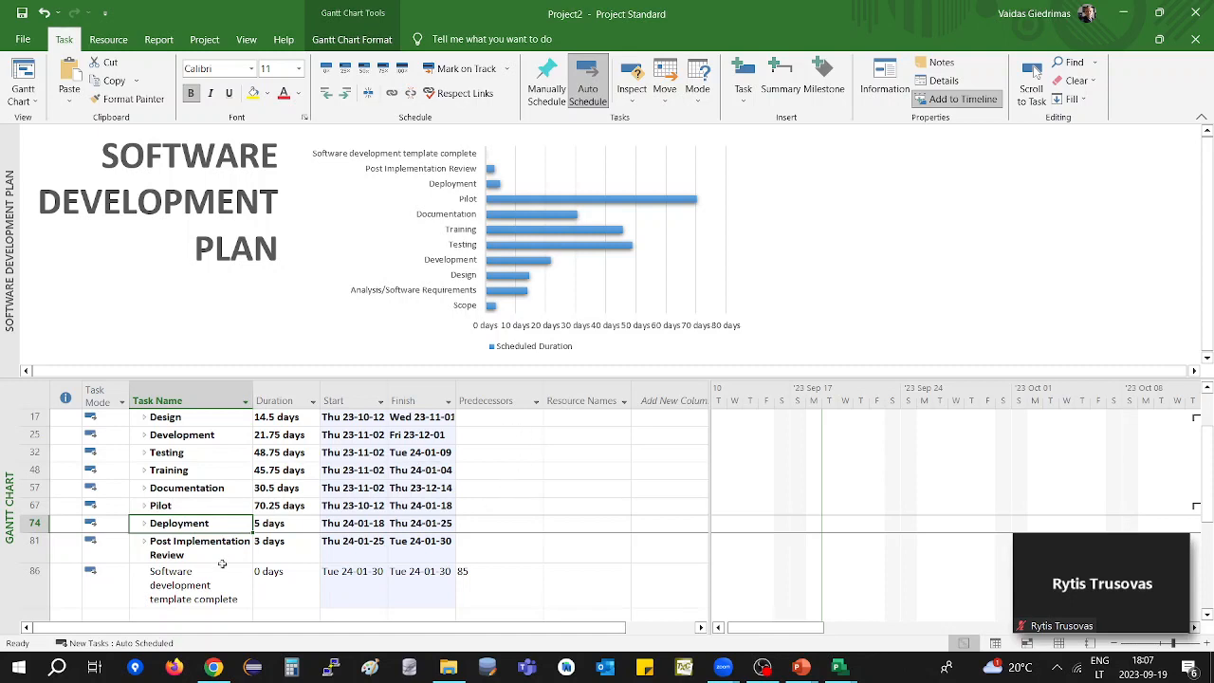
{"action": "left_click", "coordinate": [188, 472]}
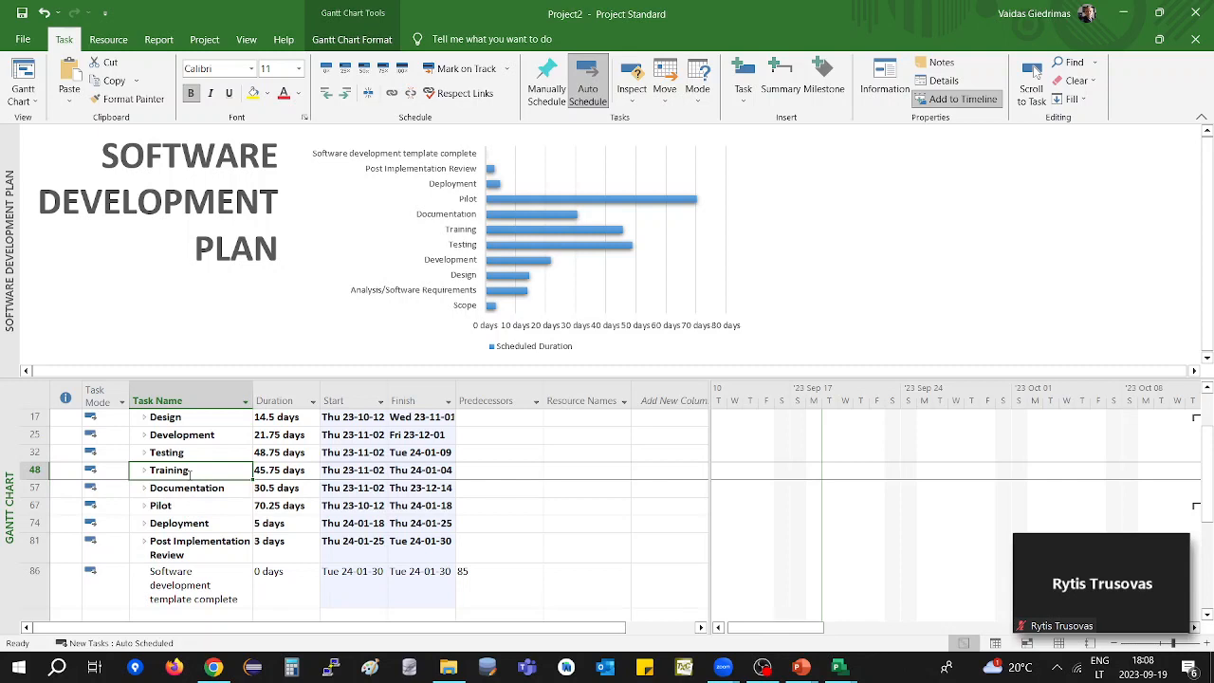
{"action": "left_click", "coordinate": [281, 471]}
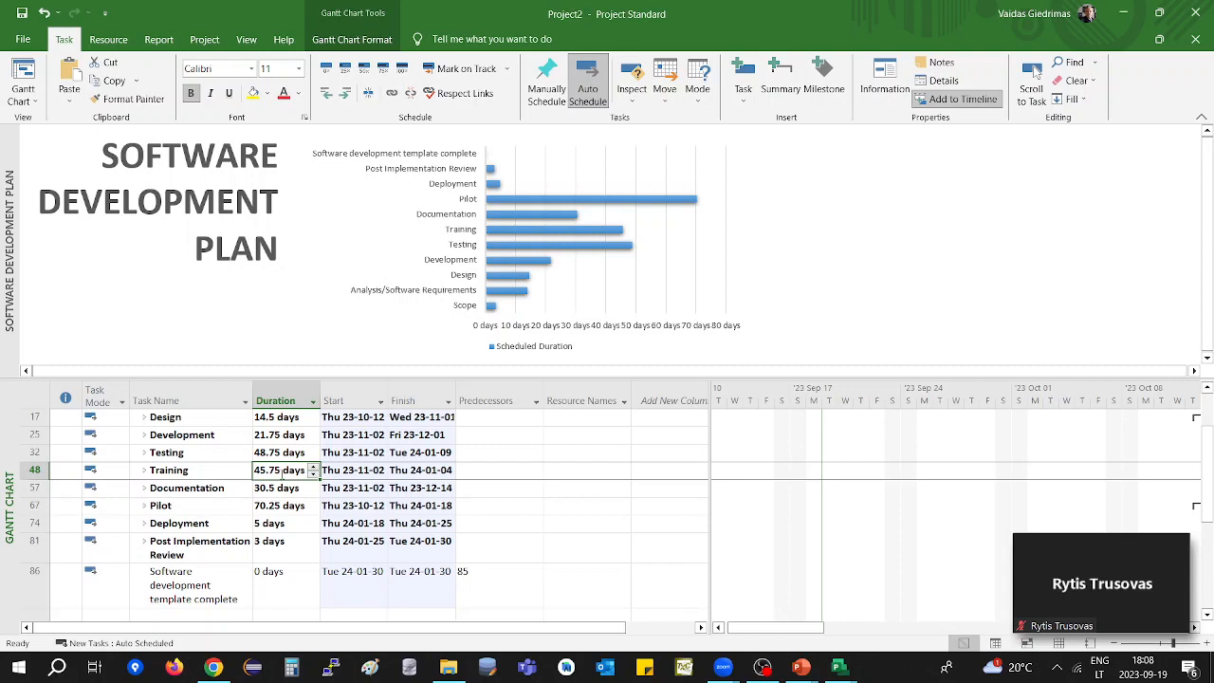
{"action": "left_click", "coordinate": [282, 485]}
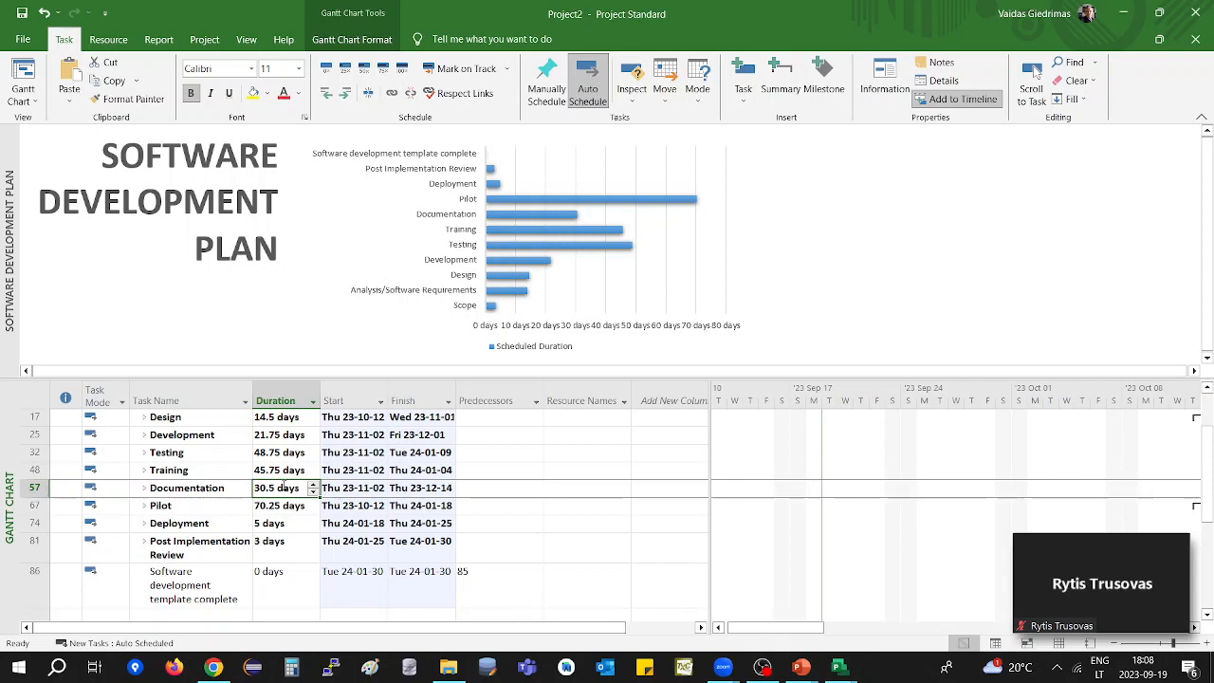
{"action": "left_click", "coordinate": [227, 507]}
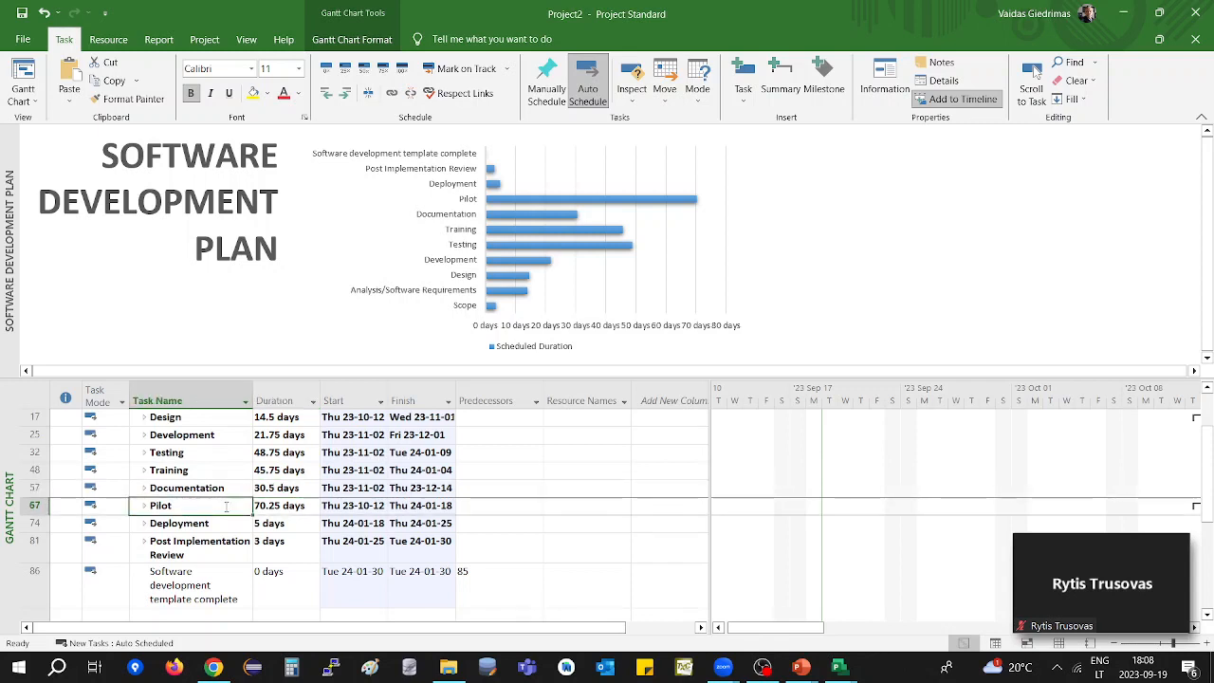
Expand the Scope, Analysis/Software Requirements and Design phases in the task list to show their subtasks.
{"action": "mouse_move", "coordinate": [1126, 616]}
{"action": "scroll", "coordinate": [247, 524], "scroll_direction": "up", "scroll_amount": 3}
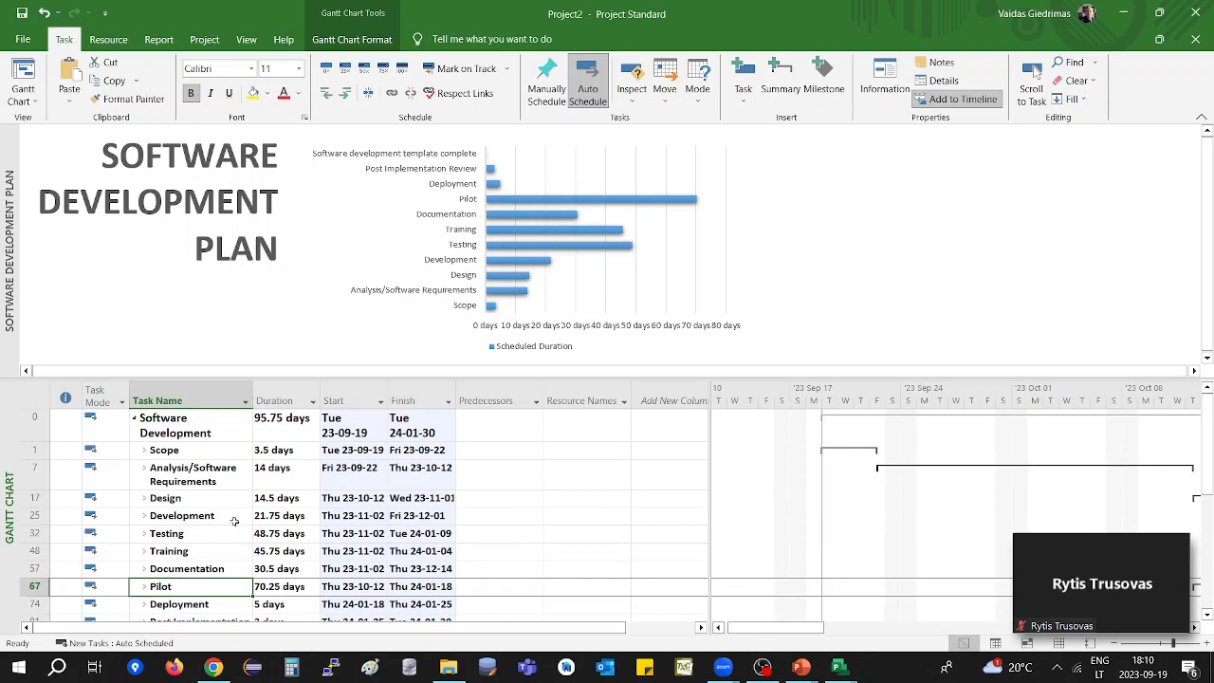
{"action": "left_click", "coordinate": [187, 454]}
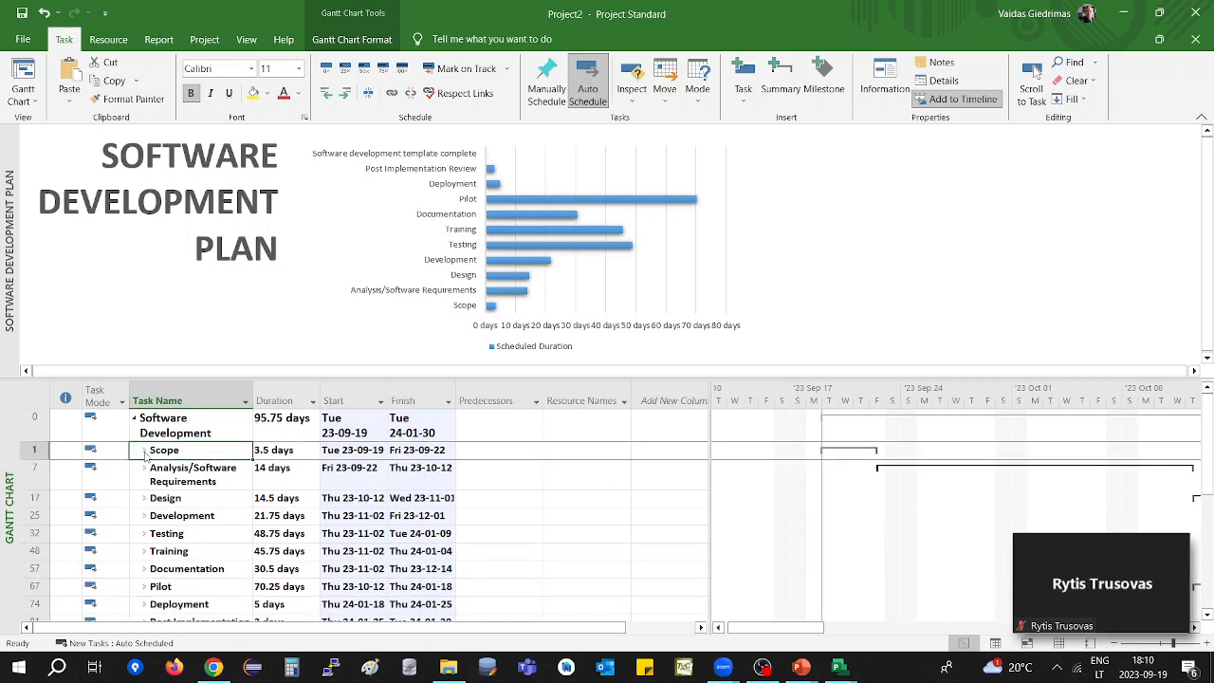
{"action": "left_click", "coordinate": [144, 451]}
{"action": "scroll", "coordinate": [151, 461], "scroll_direction": "down", "scroll_amount": 2}
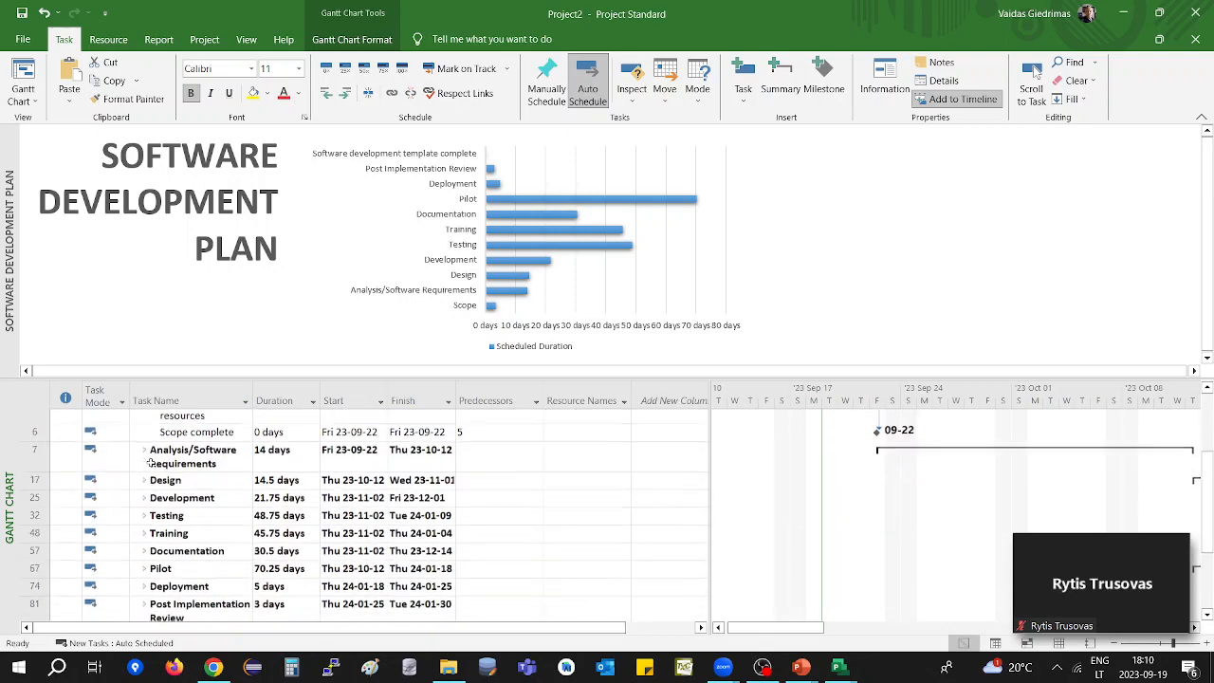
{"action": "left_click", "coordinate": [142, 436]}
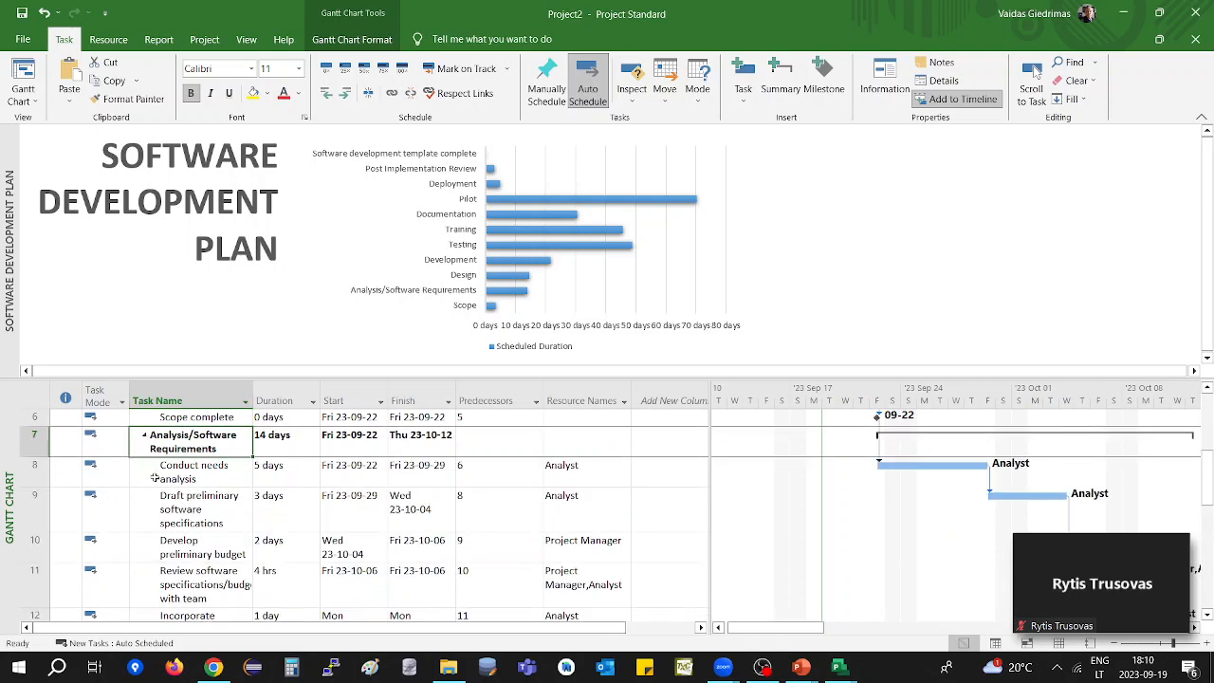
{"action": "scroll", "coordinate": [149, 465], "scroll_direction": "down", "scroll_amount": 3}
{"action": "left_click", "coordinate": [144, 465]}
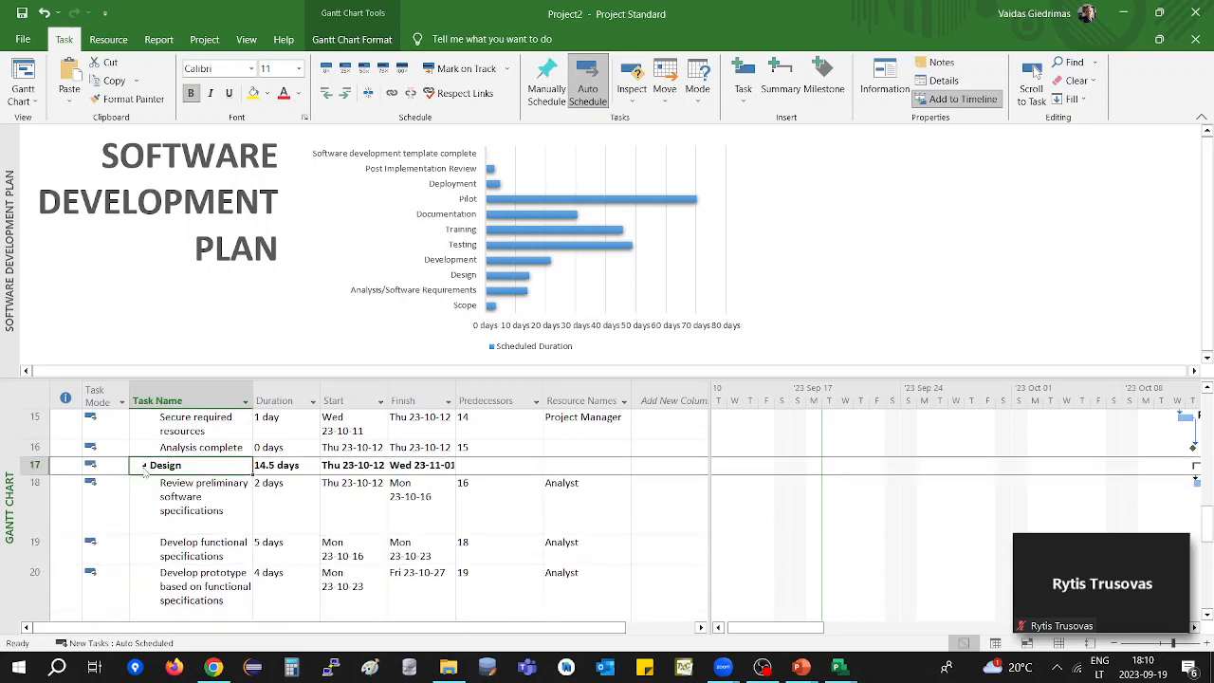
Enlarge the Gantt chart area by shrinking the Software Development Plan chart pane above it.
{"action": "scroll", "coordinate": [156, 474], "scroll_direction": "up", "scroll_amount": 5}
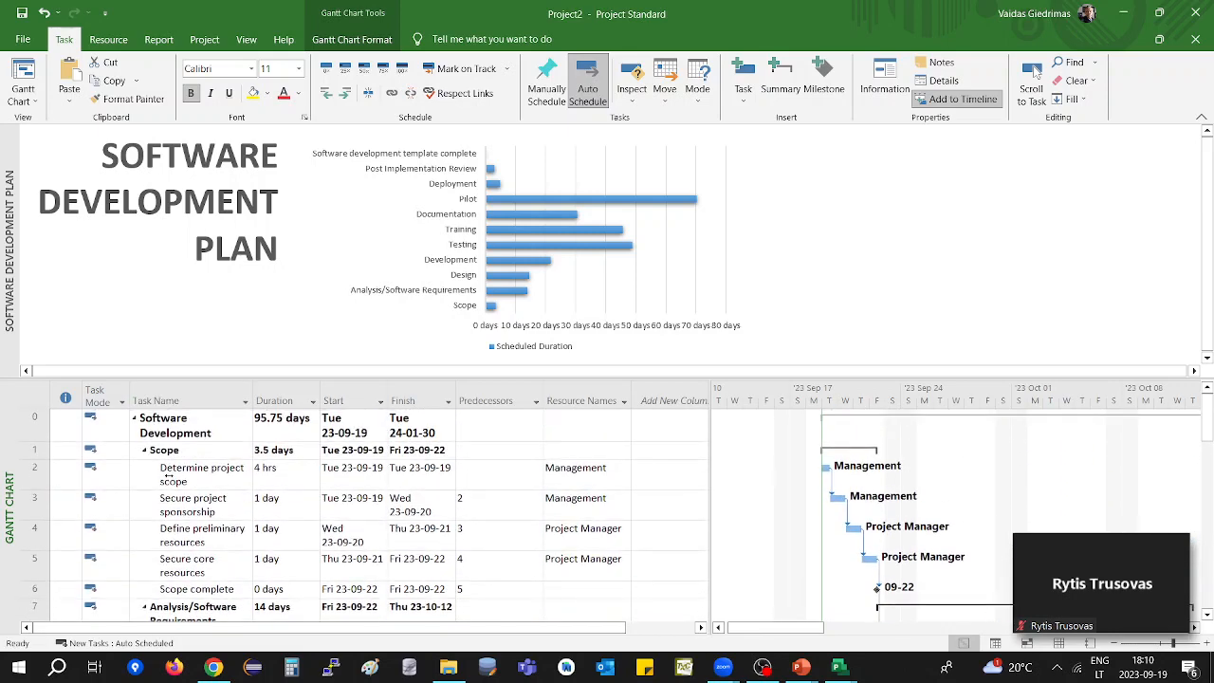
{"action": "left_click_drag", "start_coordinate": [192, 469], "coordinate": [206, 545]}
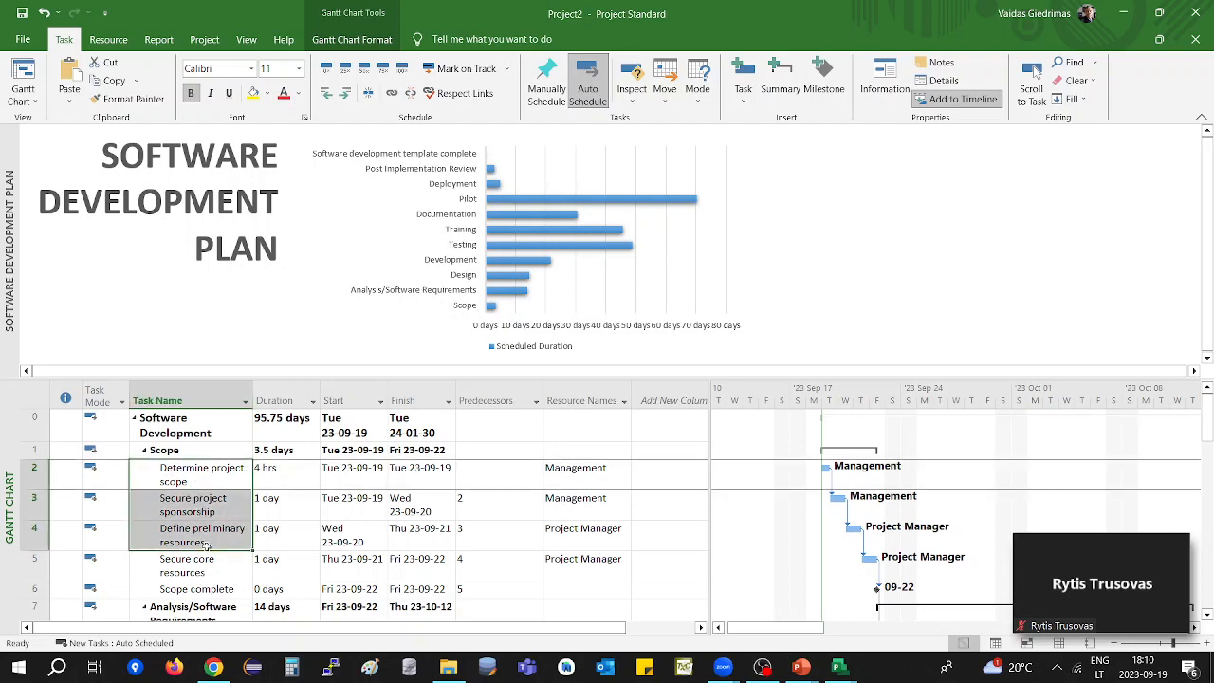
{"action": "left_click_drag", "start_coordinate": [356, 376], "coordinate": [388, 220]}
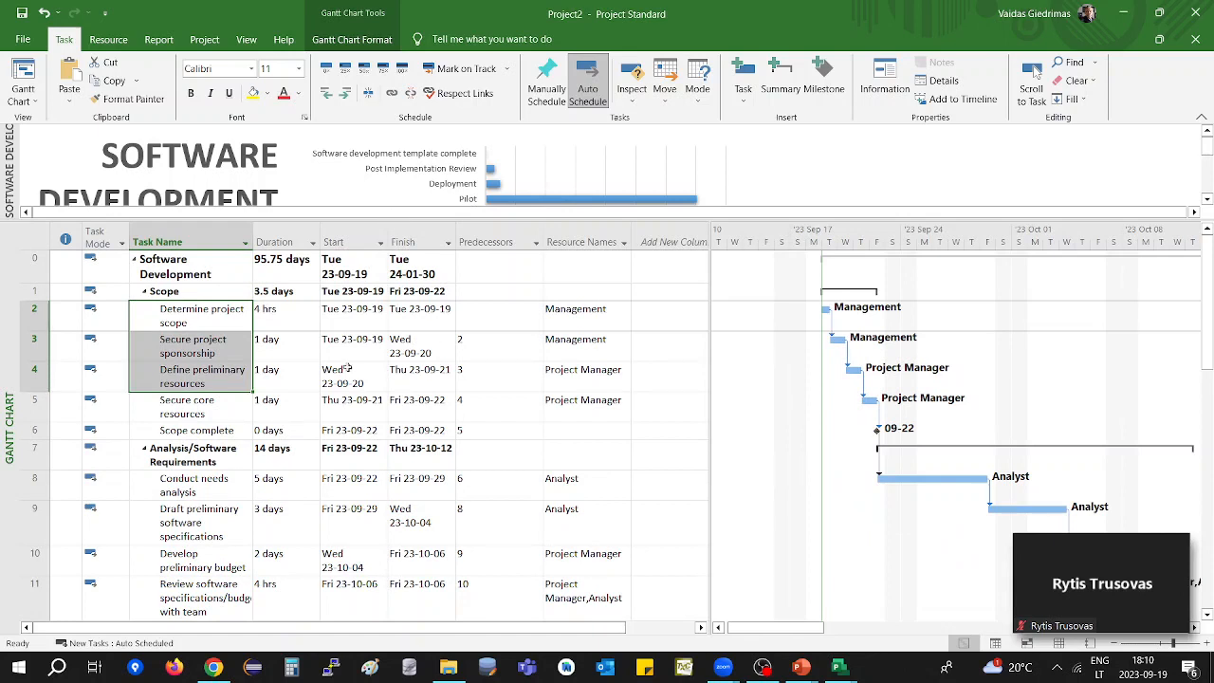
Examine the Scope phase's duration against its subtasks' durations, and the remaining task list down to the first empty row.
{"action": "left_click", "coordinate": [216, 316]}
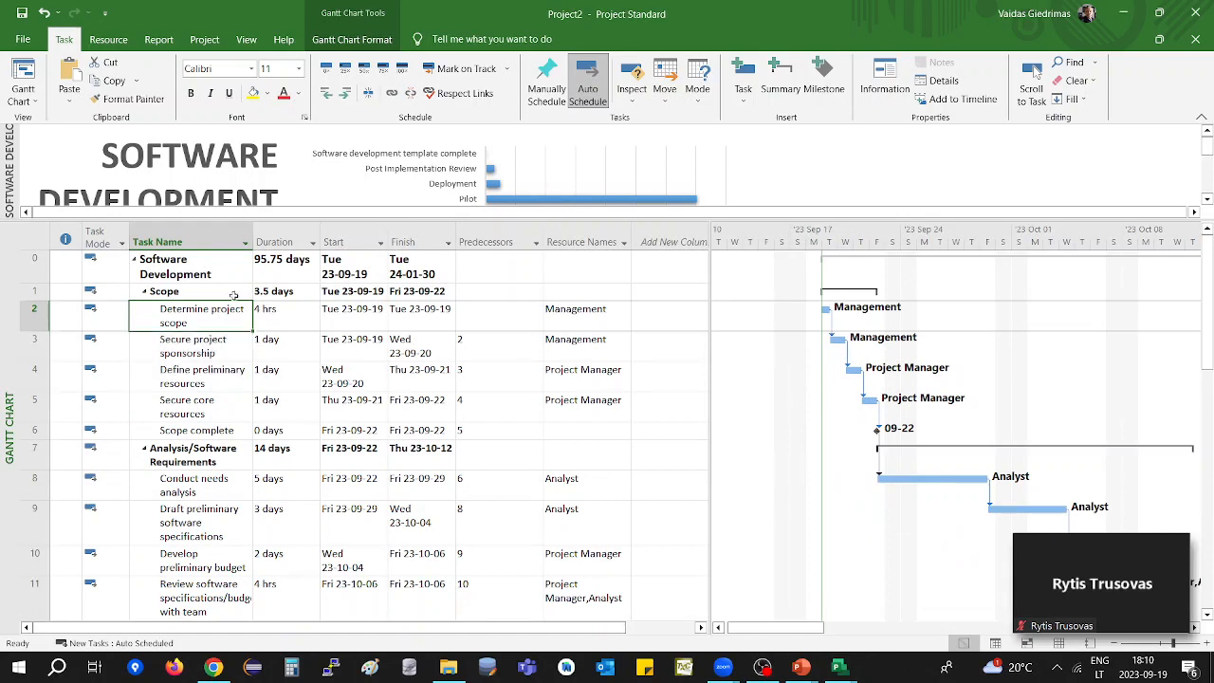
{"action": "left_click", "coordinate": [178, 289]}
{"action": "left_click", "coordinate": [272, 290]}
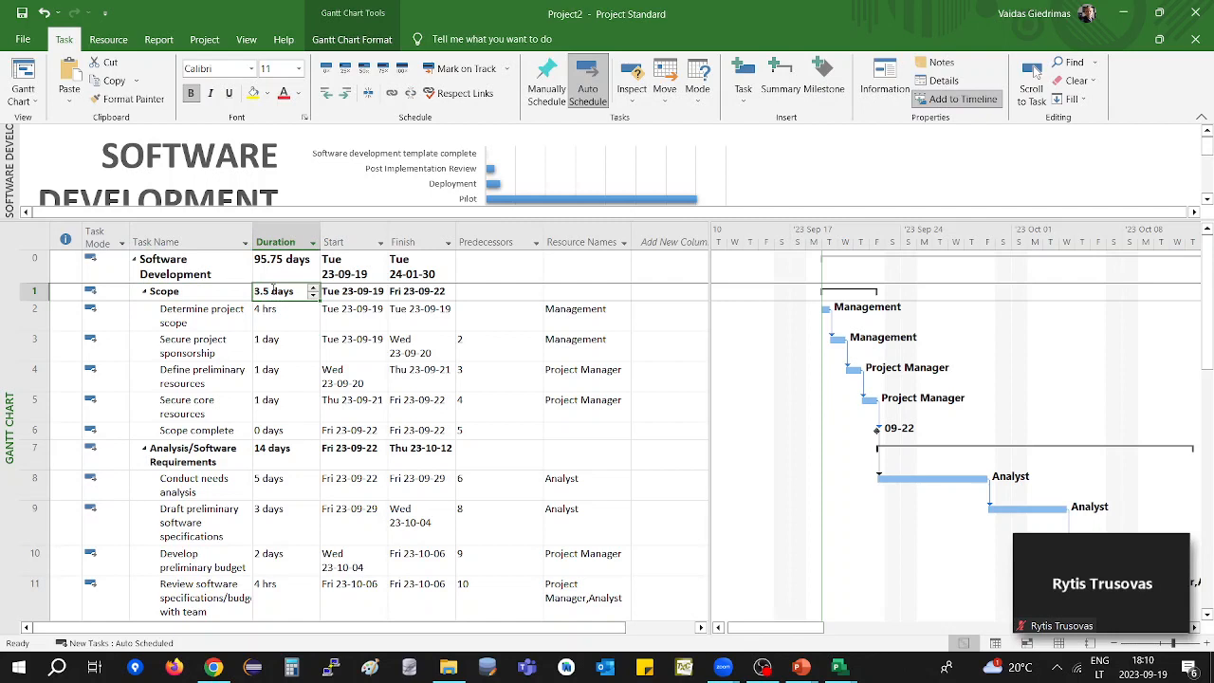
{"action": "left_click_drag", "start_coordinate": [276, 319], "coordinate": [284, 432]}
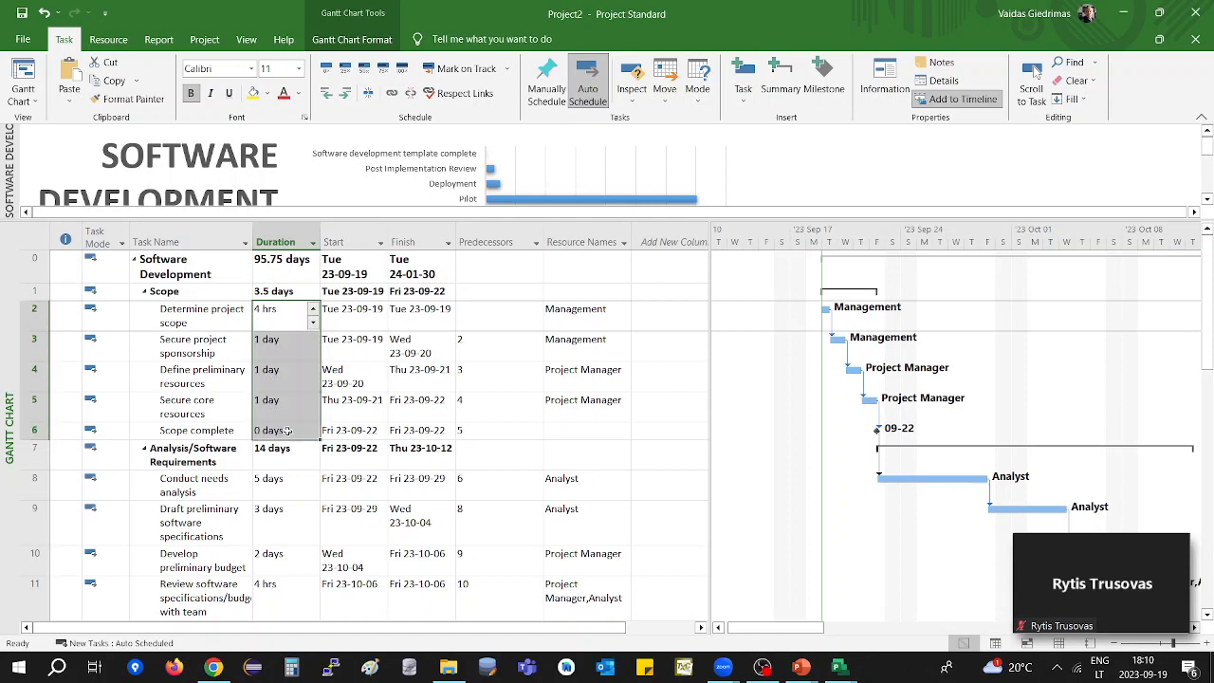
{"action": "left_click", "coordinate": [36, 448]}
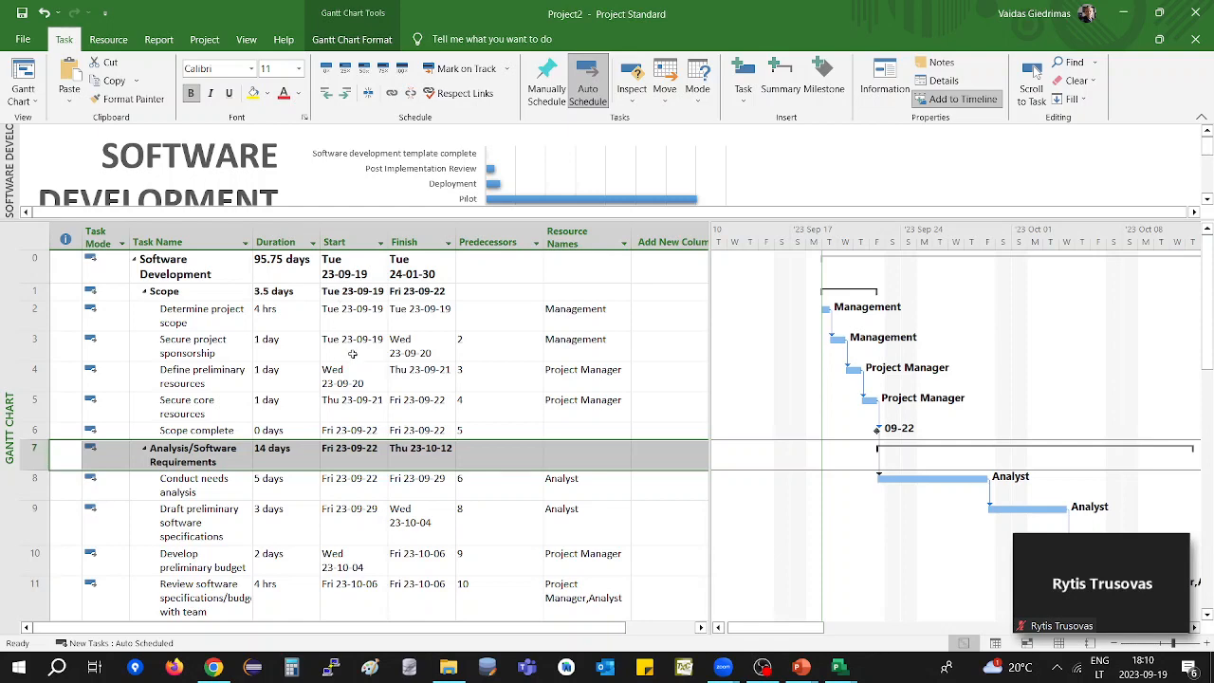
{"action": "scroll", "coordinate": [357, 357], "scroll_direction": "down", "scroll_amount": 3}
{"action": "scroll", "coordinate": [357, 357], "scroll_direction": "down", "scroll_amount": 5}
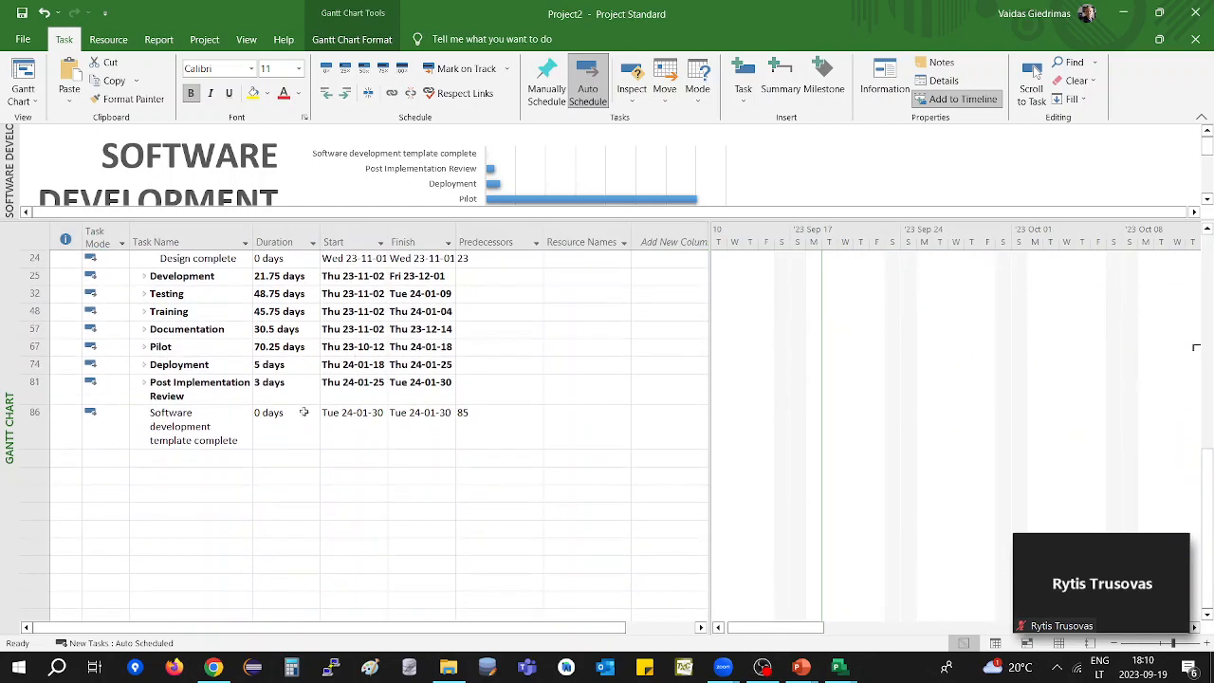
{"action": "left_click", "coordinate": [232, 459]}
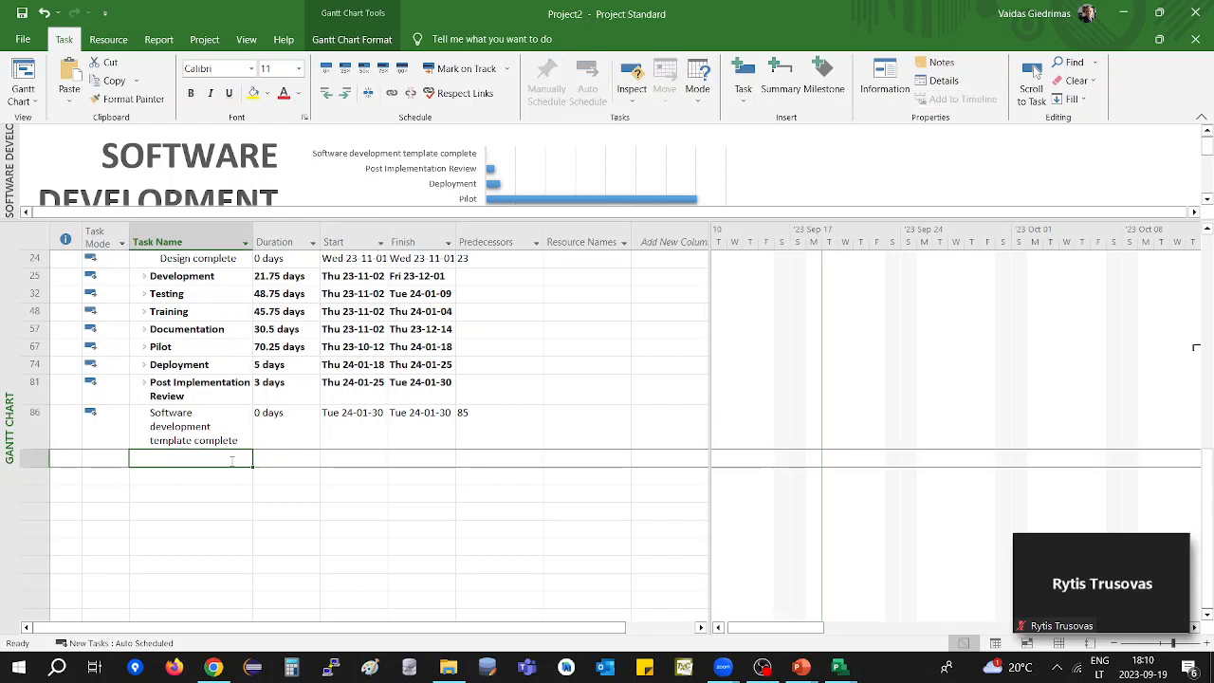
Open the task information for the first empty row and look through its predecessor, advanced and notes settings.
{"action": "double_click", "coordinate": [231, 459]}
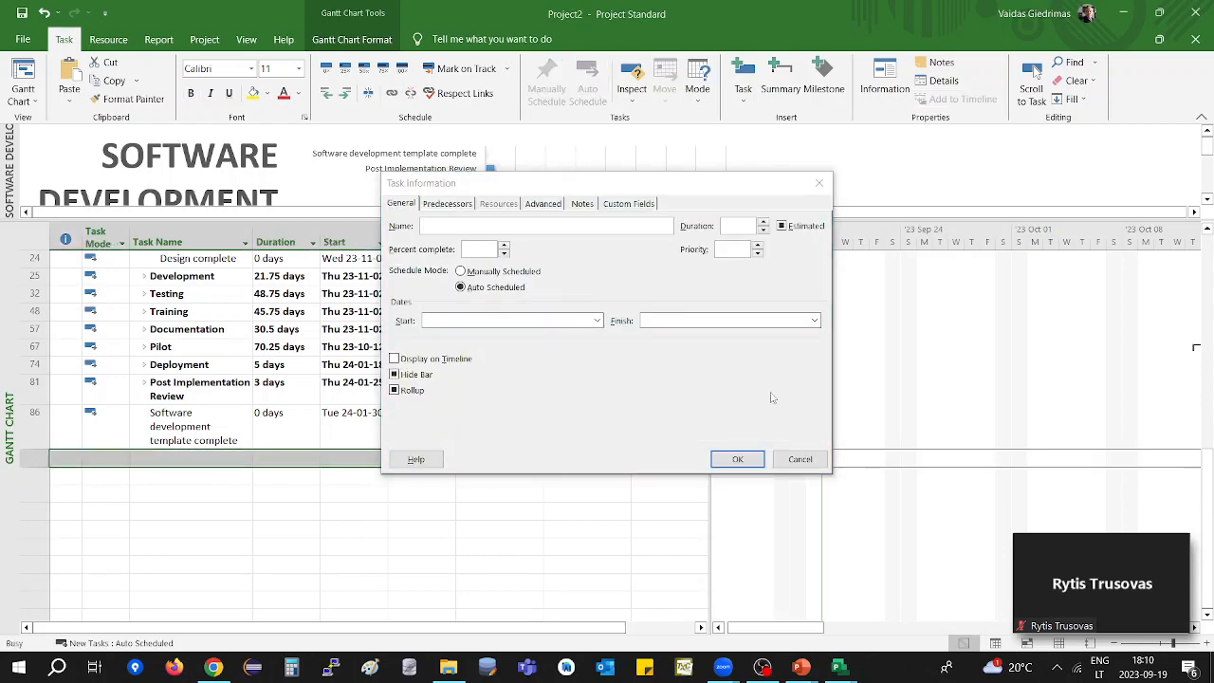
{"action": "left_click", "coordinate": [814, 462]}
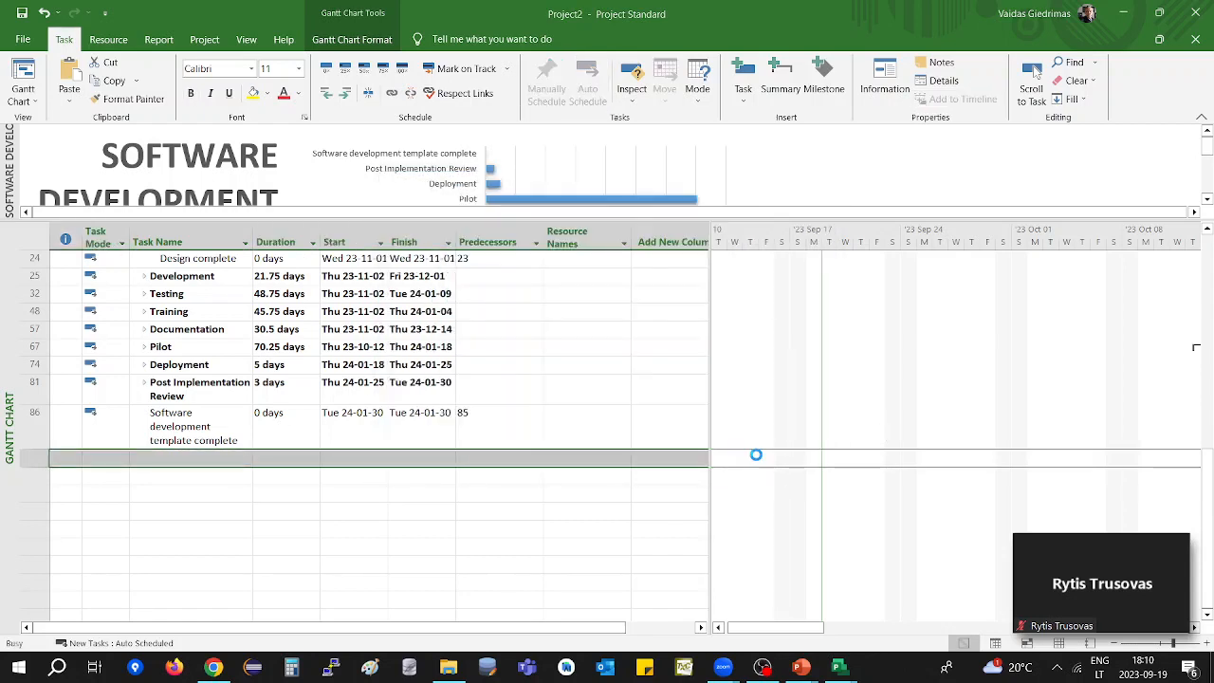
{"action": "double_click", "coordinate": [216, 463]}
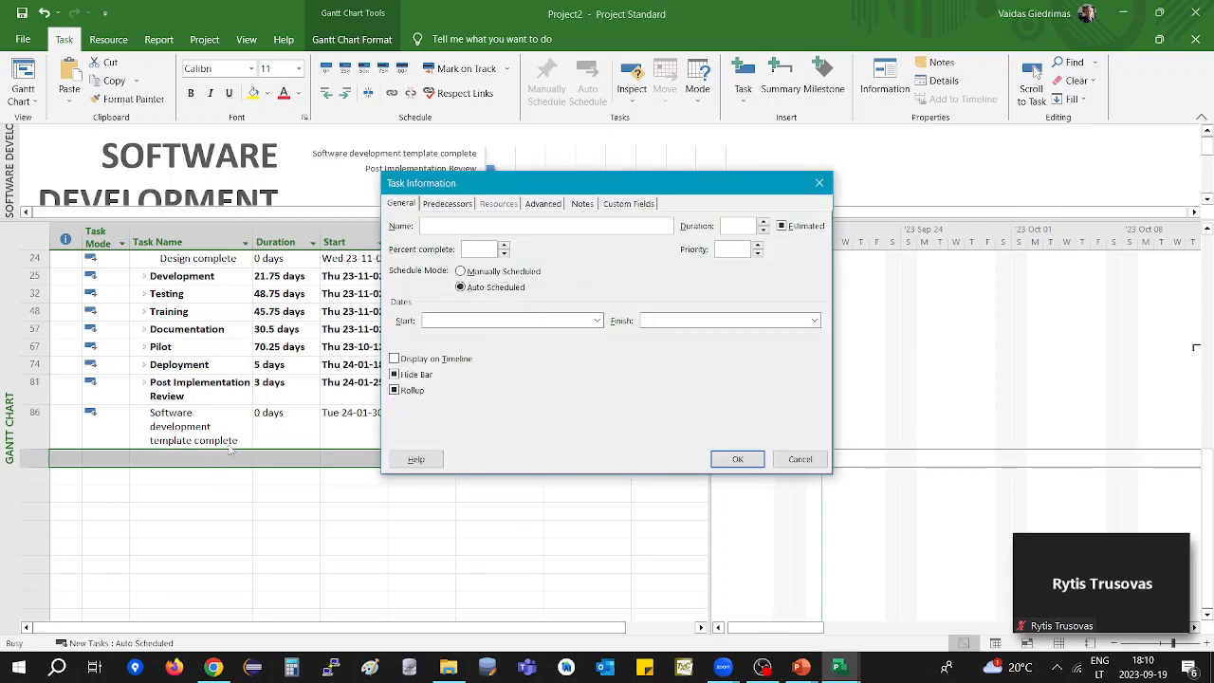
{"action": "left_click", "coordinate": [457, 205]}
{"action": "left_click", "coordinate": [543, 204]}
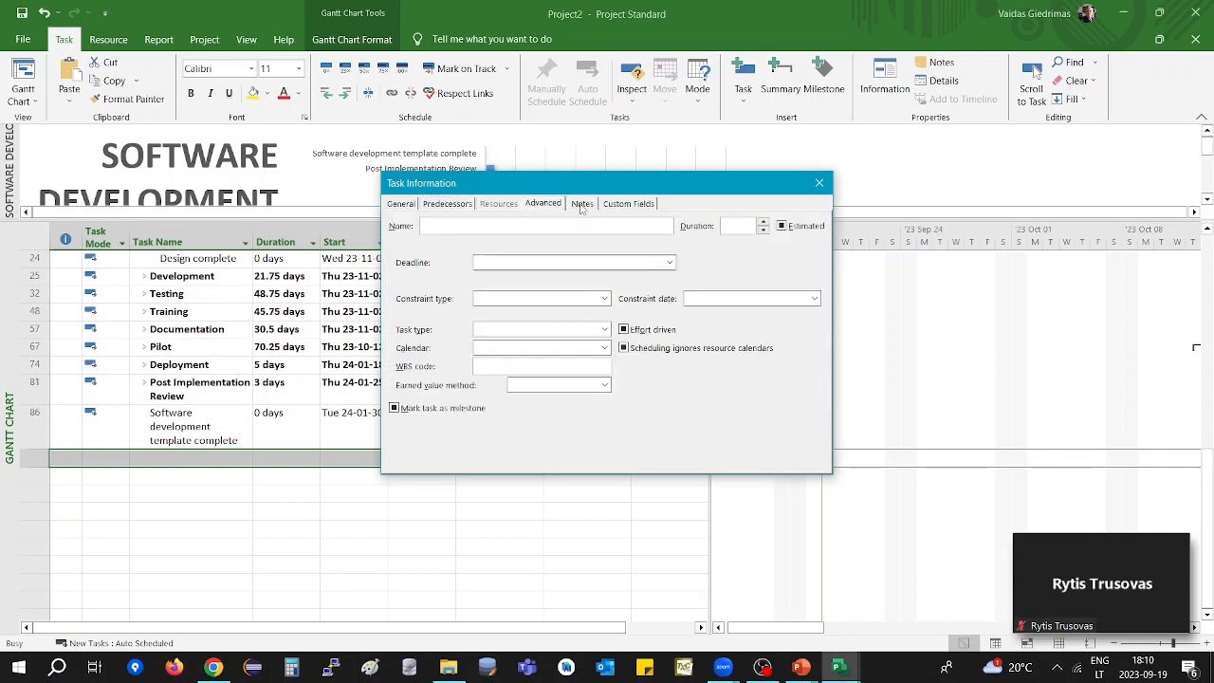
{"action": "left_click", "coordinate": [581, 204]}
{"action": "left_click", "coordinate": [400, 203]}
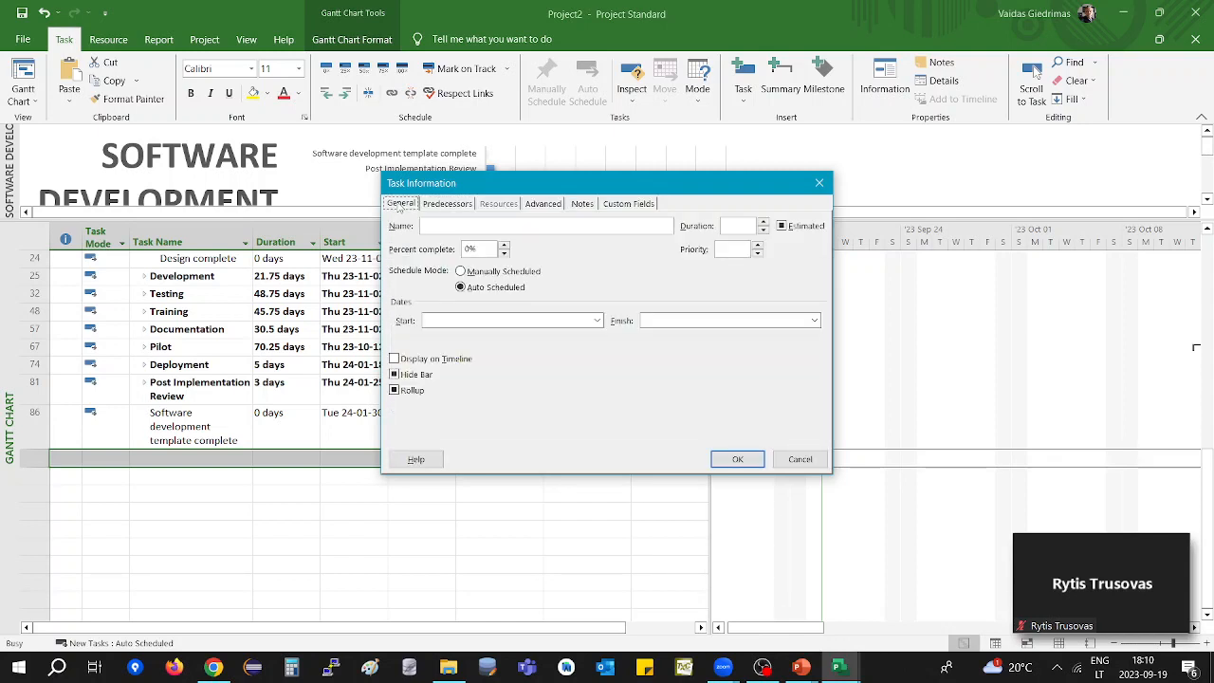
Add a task named Darbas with an estimated duration of 1 day in the first empty row.
{"action": "left_click", "coordinate": [522, 226]}
{"action": "type", "text": "Darbas"}
{"action": "left_click", "coordinate": [736, 225]}
{"action": "type", "text": "1d"}
{"action": "left_click", "coordinate": [781, 226]}
{"action": "left_click", "coordinate": [733, 249]}
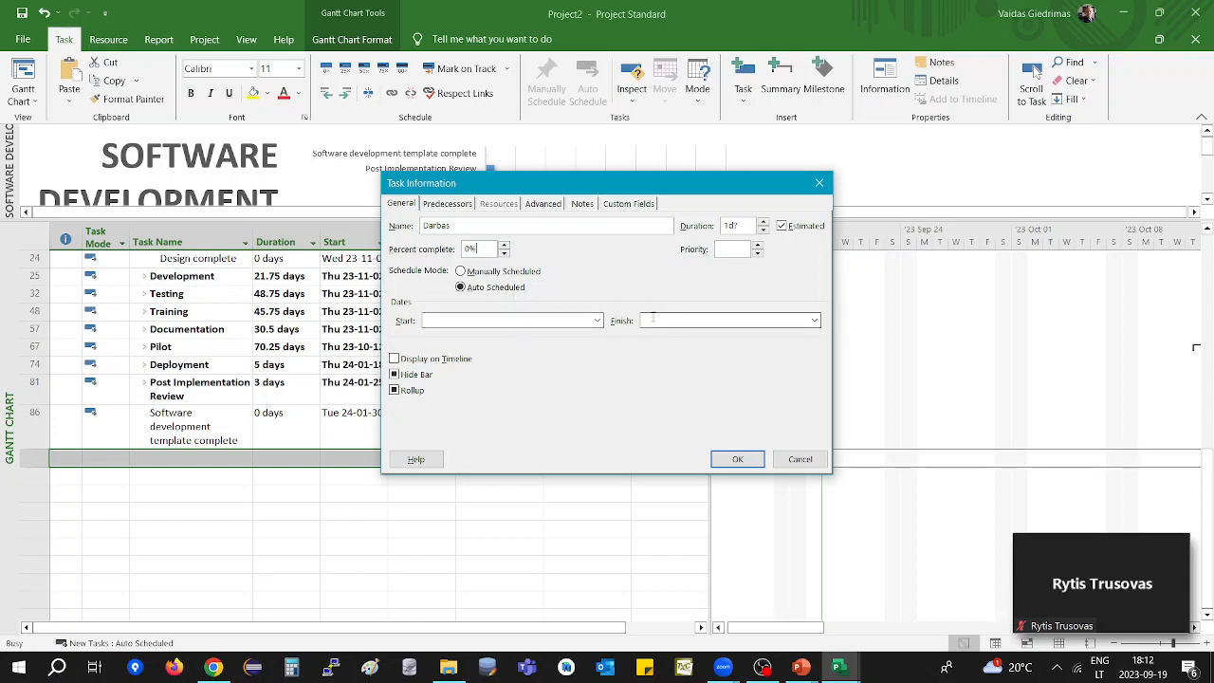
{"action": "left_click", "coordinate": [555, 319]}
{"action": "left_click", "coordinate": [678, 322]}
{"action": "left_click", "coordinate": [738, 459]}
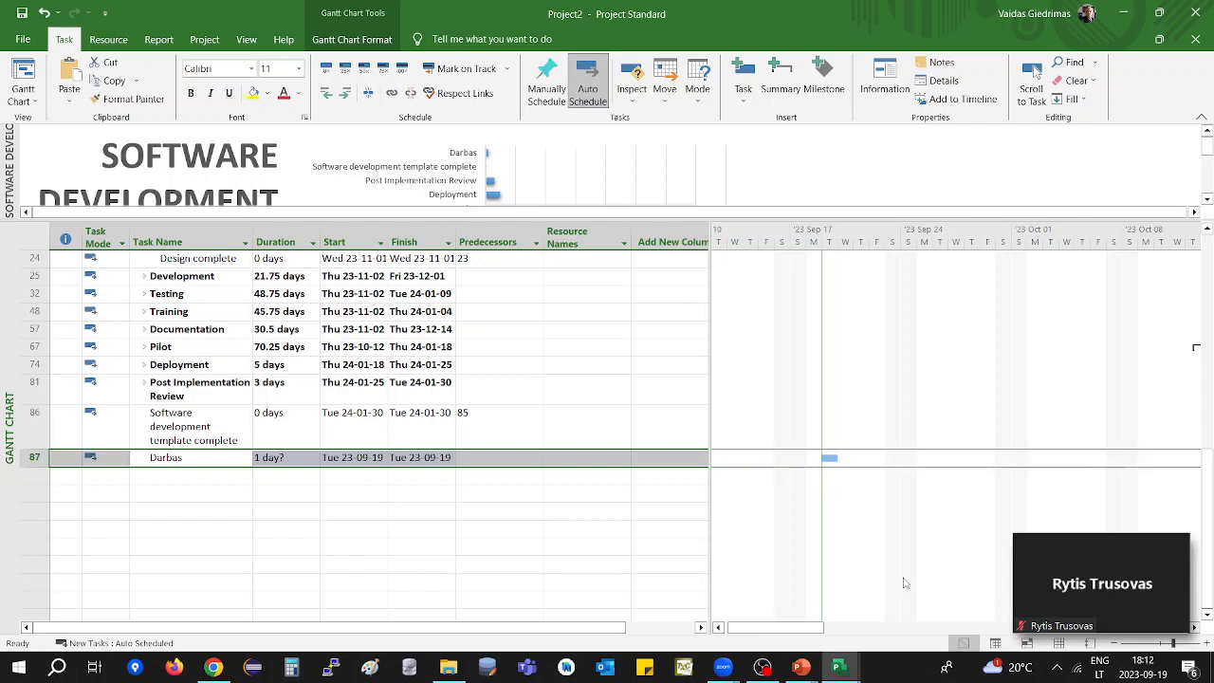
Examine the Gantt chart timeline from the Darbas bar to the start of the Development, Testing, Training and Documentation phases.
{"action": "mouse_move", "coordinate": [1174, 644]}
{"action": "left_mouse_down"}
{"action": "mouse_move", "coordinate": [1188, 644]}
{"action": "mouse_move", "coordinate": [1155, 644]}
{"action": "left_mouse_up"}
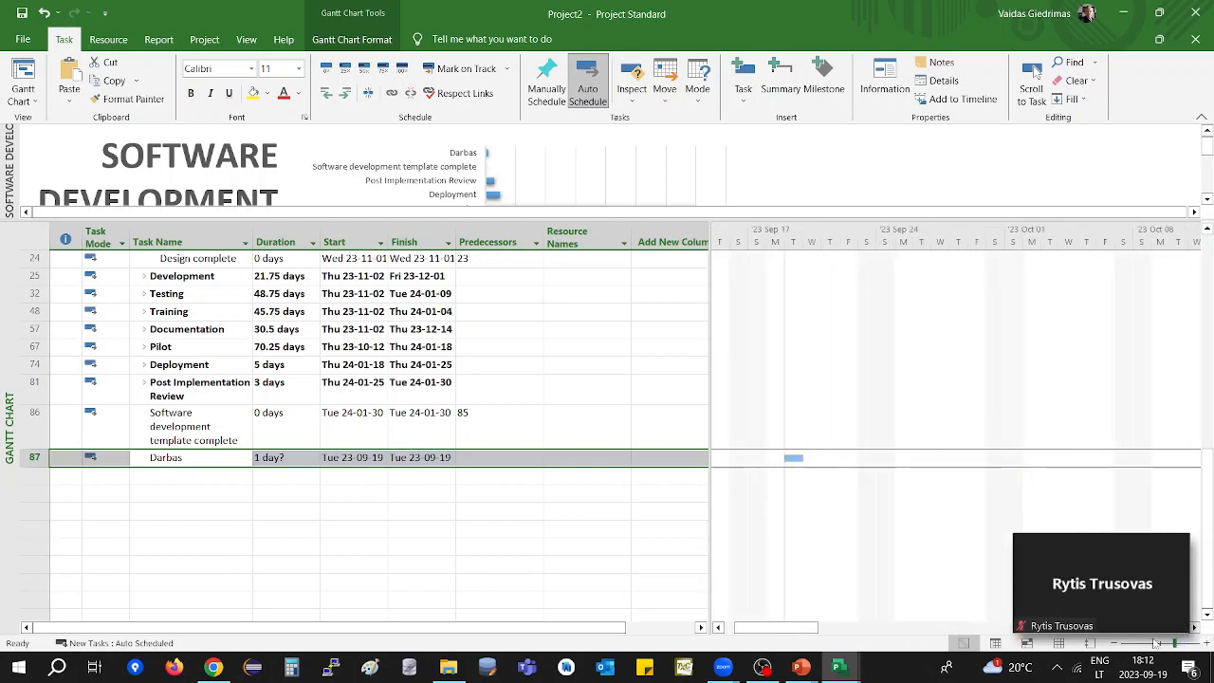
{"action": "left_click_drag", "start_coordinate": [798, 630], "coordinate": [801, 630]}
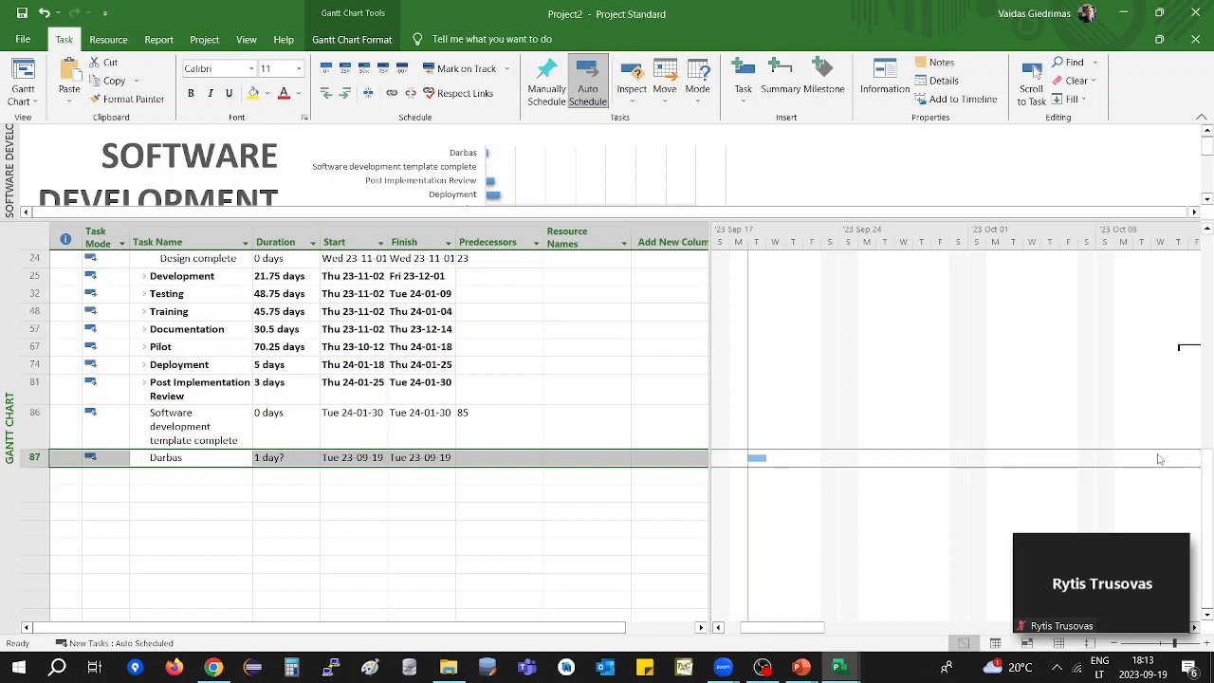
{"action": "left_click_drag", "start_coordinate": [819, 627], "coordinate": [900, 633]}
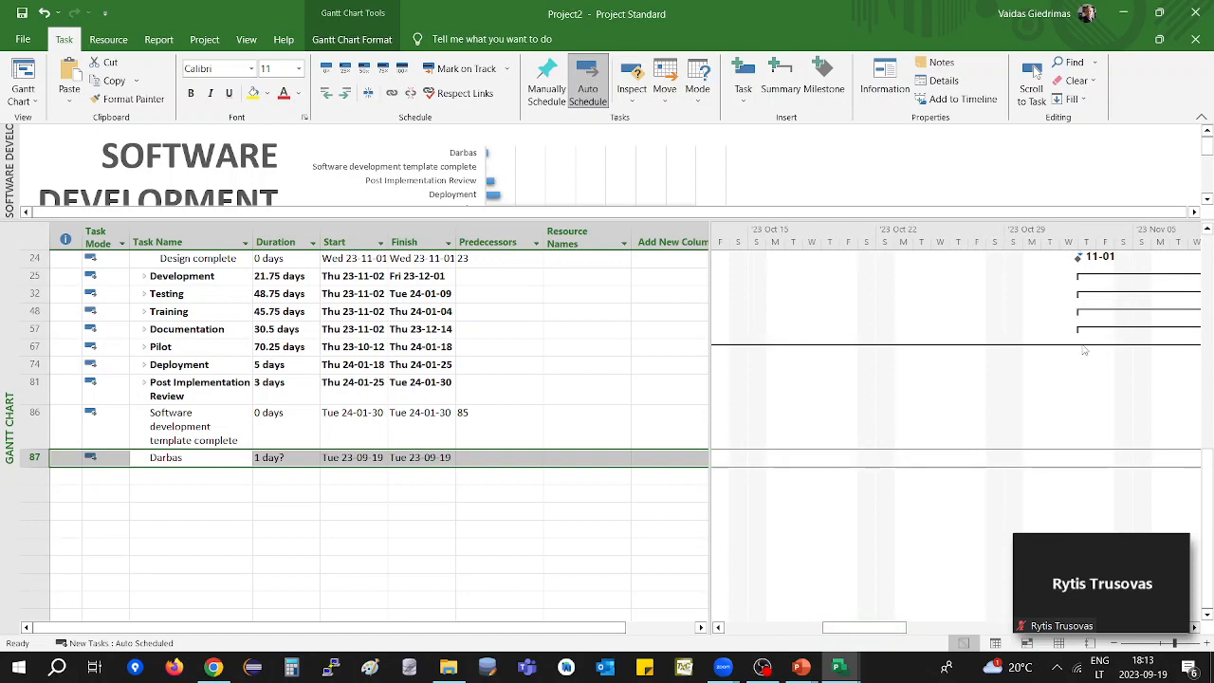
{"action": "left_click_drag", "start_coordinate": [1084, 351], "coordinate": [974, 363]}
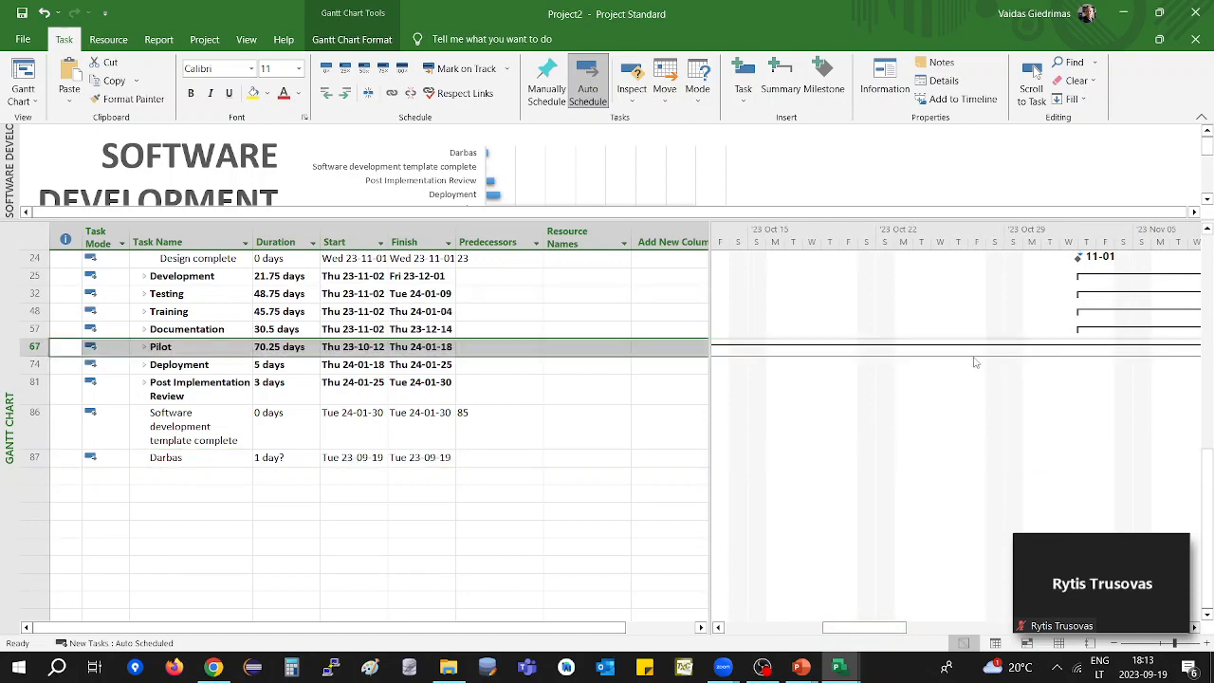
{"action": "double_click", "coordinate": [965, 356]}
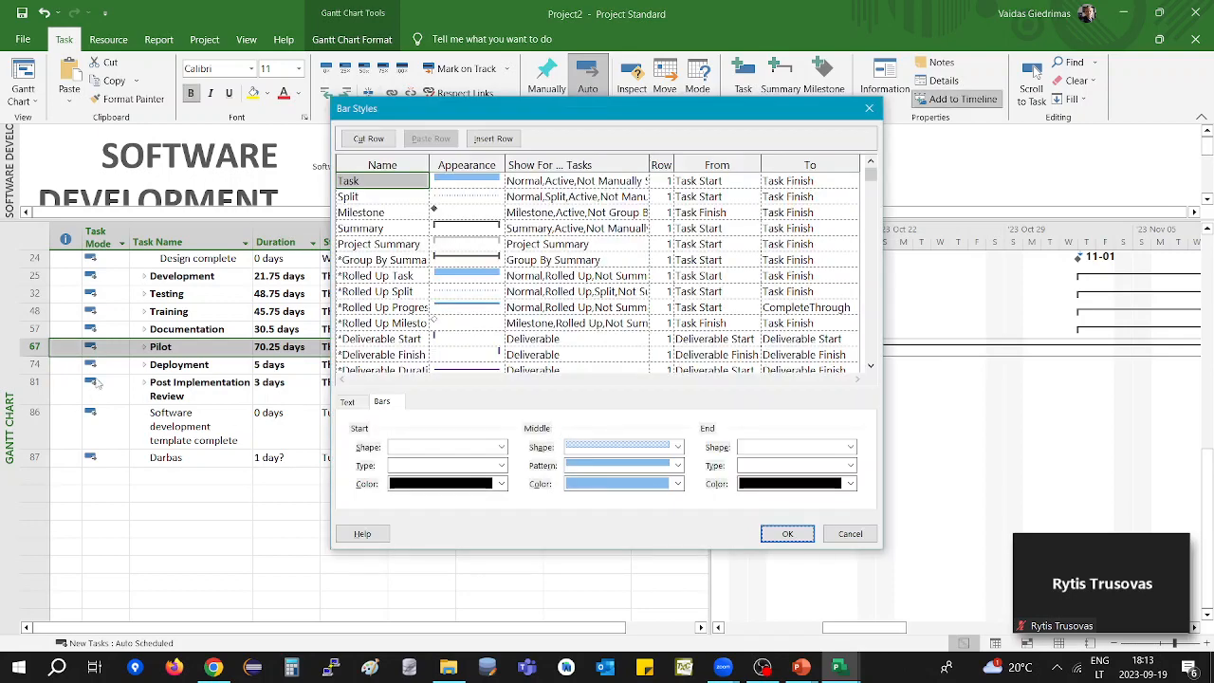
{"action": "left_click", "coordinate": [802, 534]}
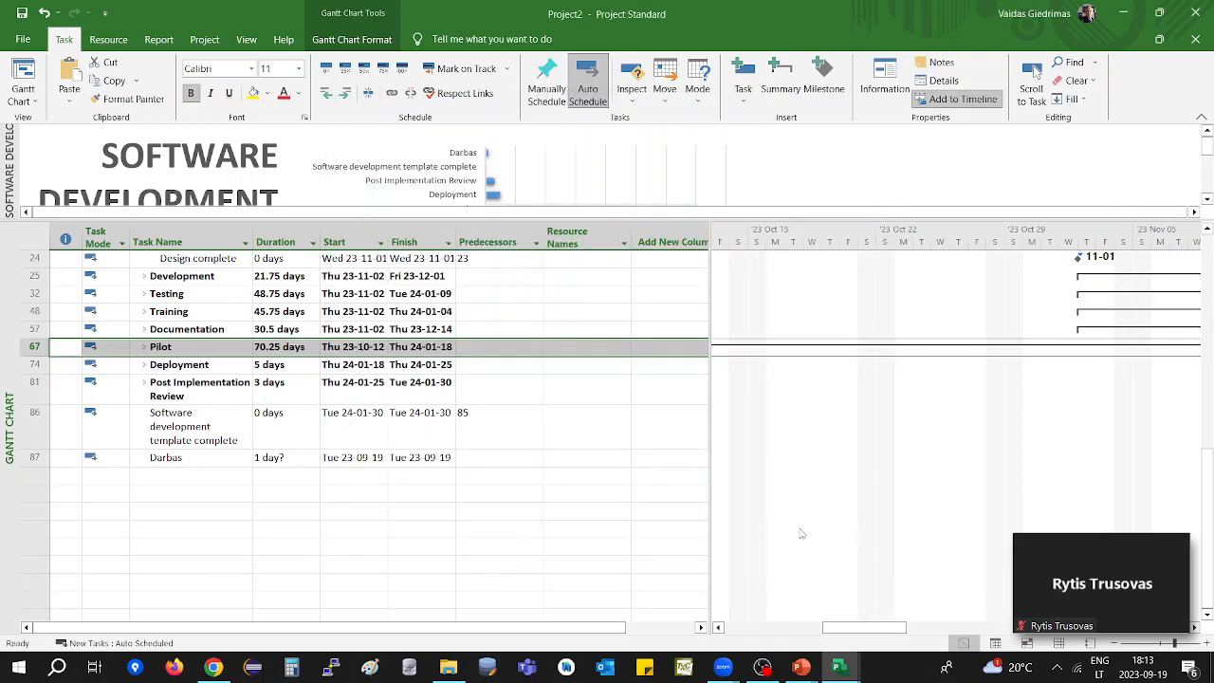
Expand the Pilot phase and examine its subtasks' bars and dependency links in the Gantt chart through January 2024.
{"action": "left_click", "coordinate": [145, 353]}
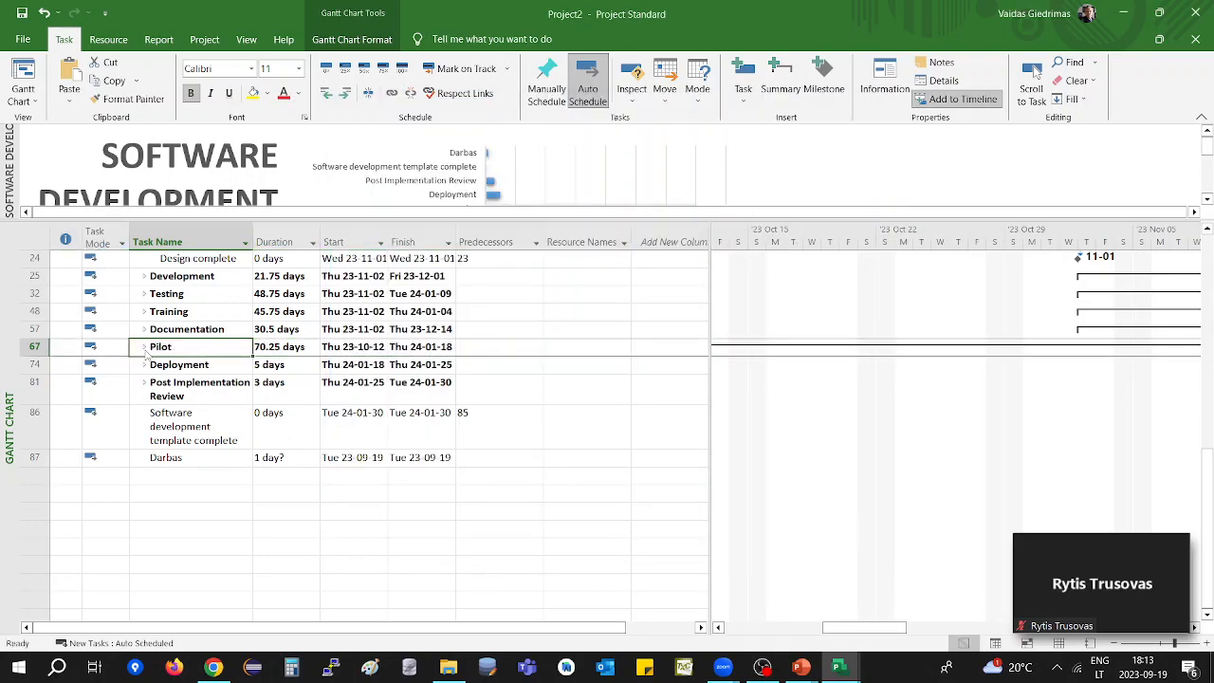
{"action": "left_click", "coordinate": [144, 347]}
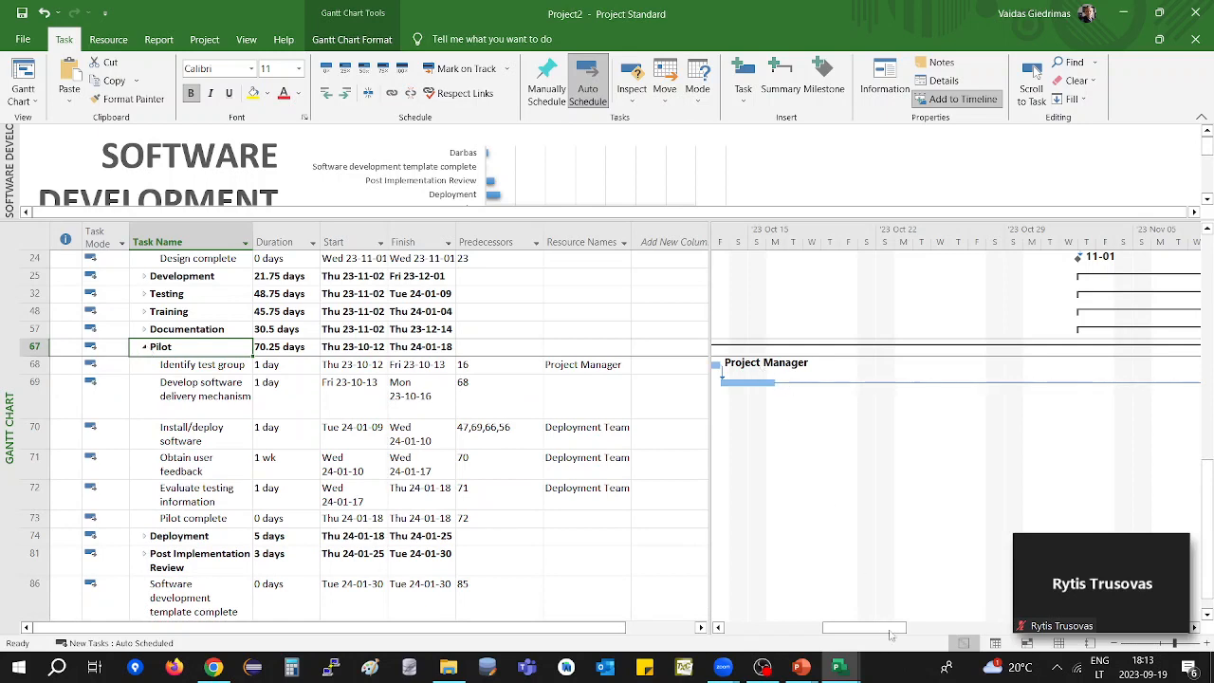
{"action": "left_click_drag", "start_coordinate": [1122, 588], "coordinate": [122, 139]}
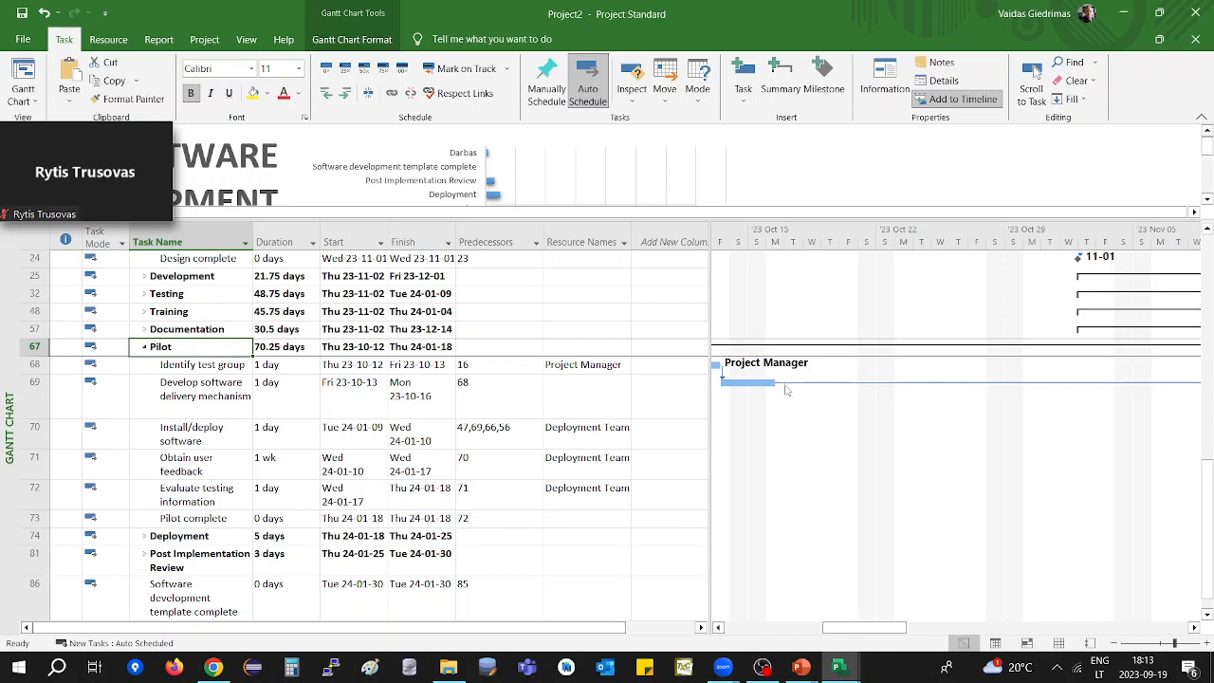
{"action": "left_click_drag", "start_coordinate": [906, 628], "coordinate": [1169, 580]}
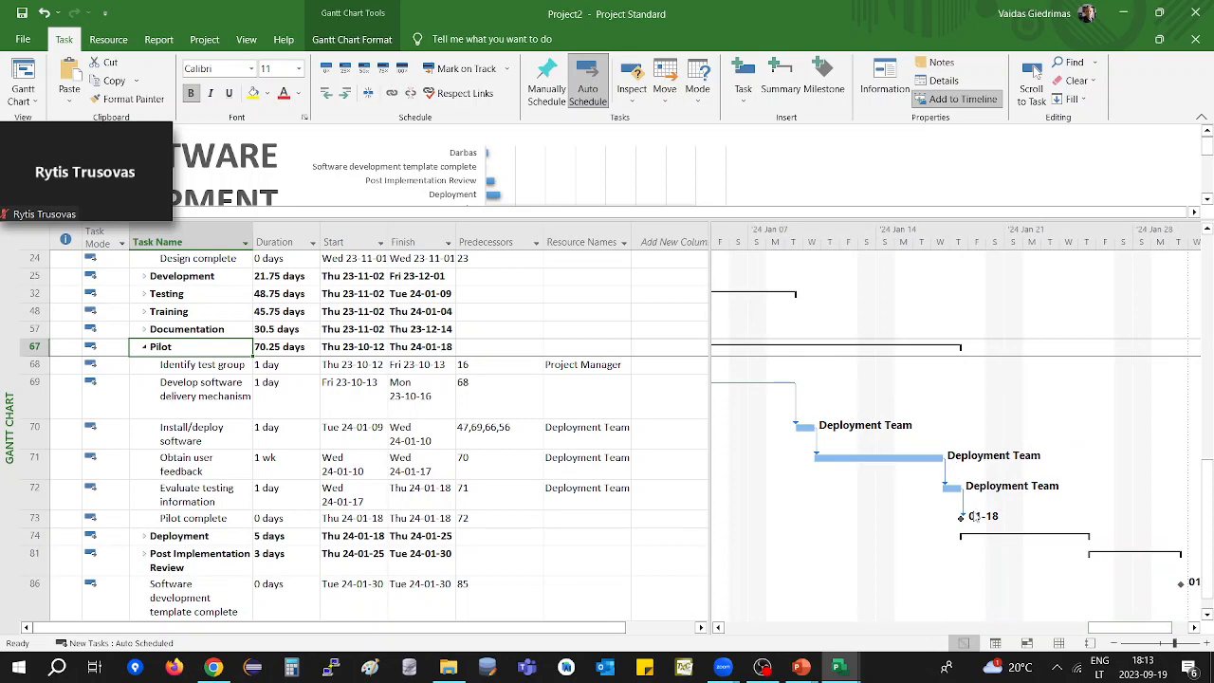
{"action": "left_click", "coordinate": [356, 383]}
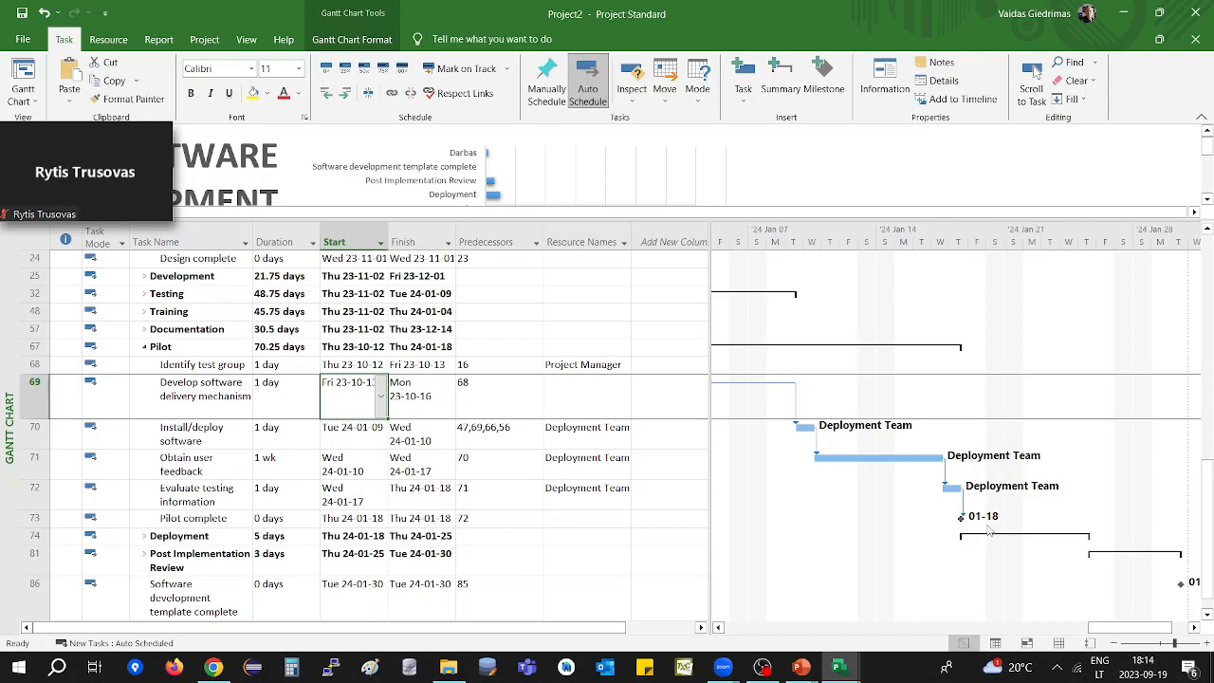
Assign Document lessons learned as the predecessor of the Darbas task, with a Finish-to-Start link.
{"action": "scroll", "coordinate": [314, 566], "scroll_direction": "down", "scroll_amount": 3}
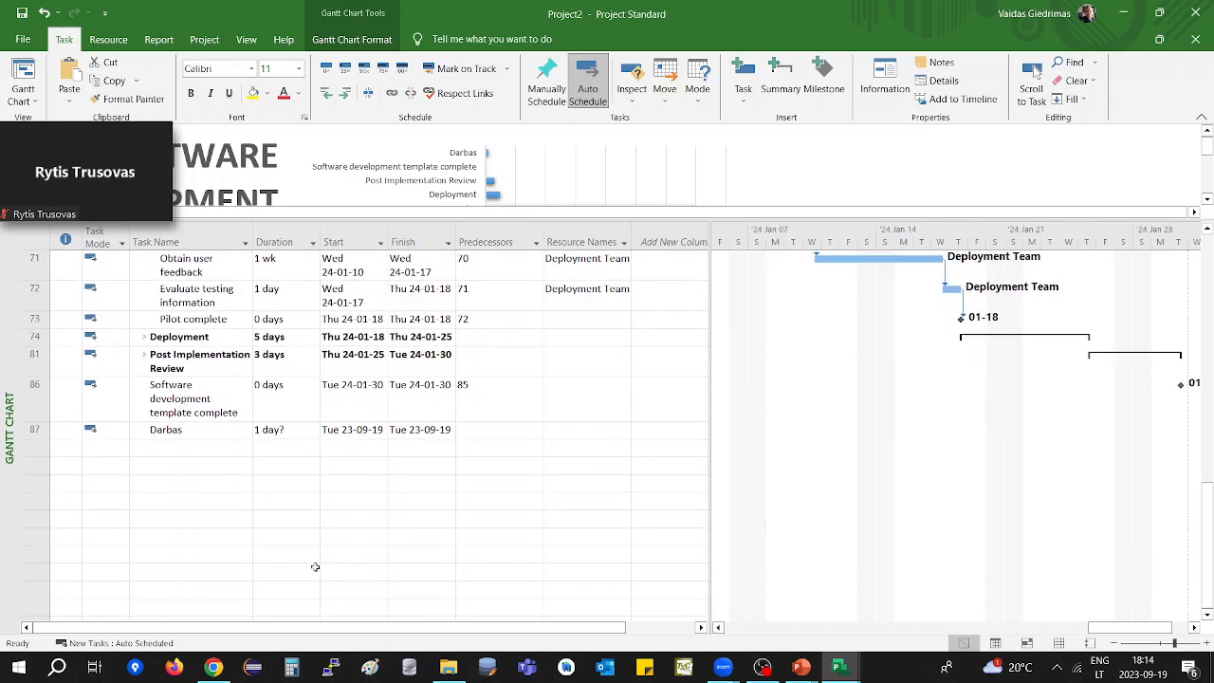
{"action": "left_click", "coordinate": [225, 437]}
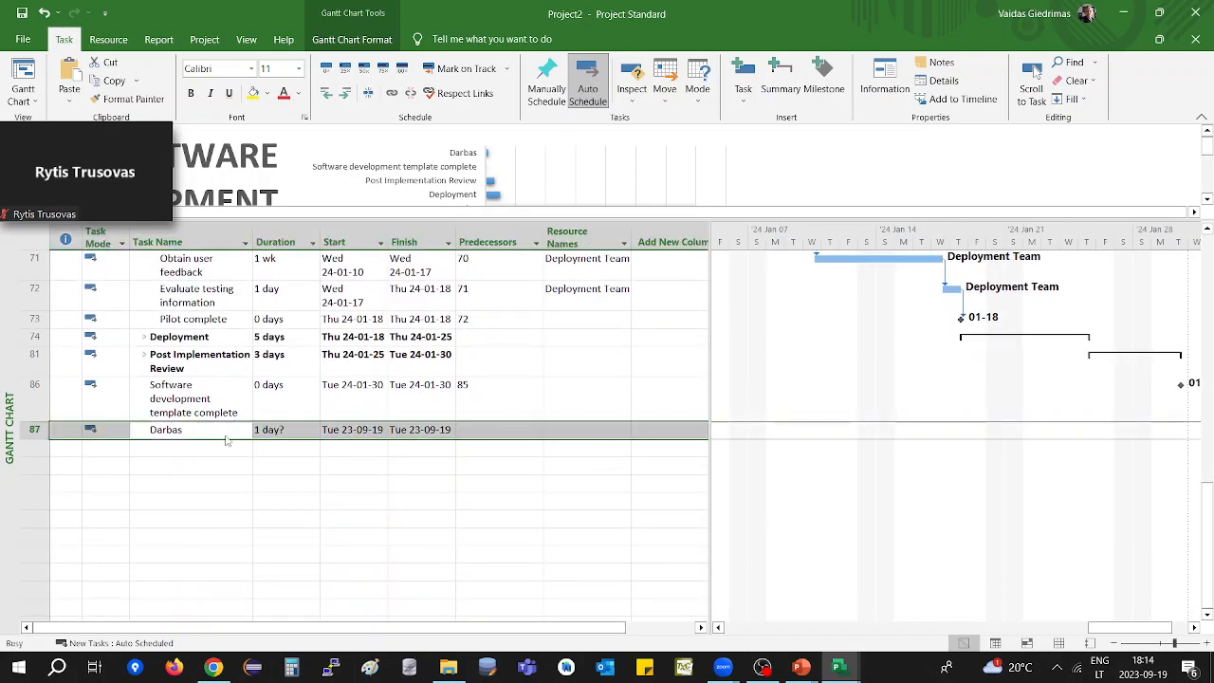
{"action": "double_click", "coordinate": [226, 439]}
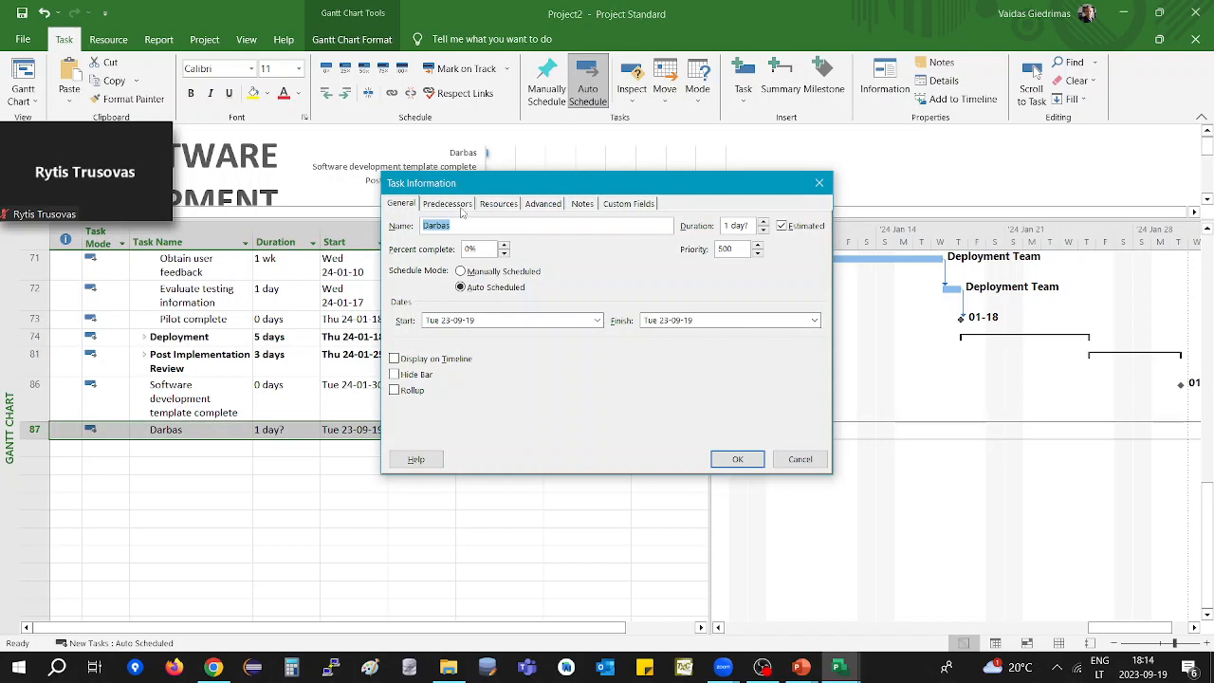
{"action": "left_click", "coordinate": [458, 207]}
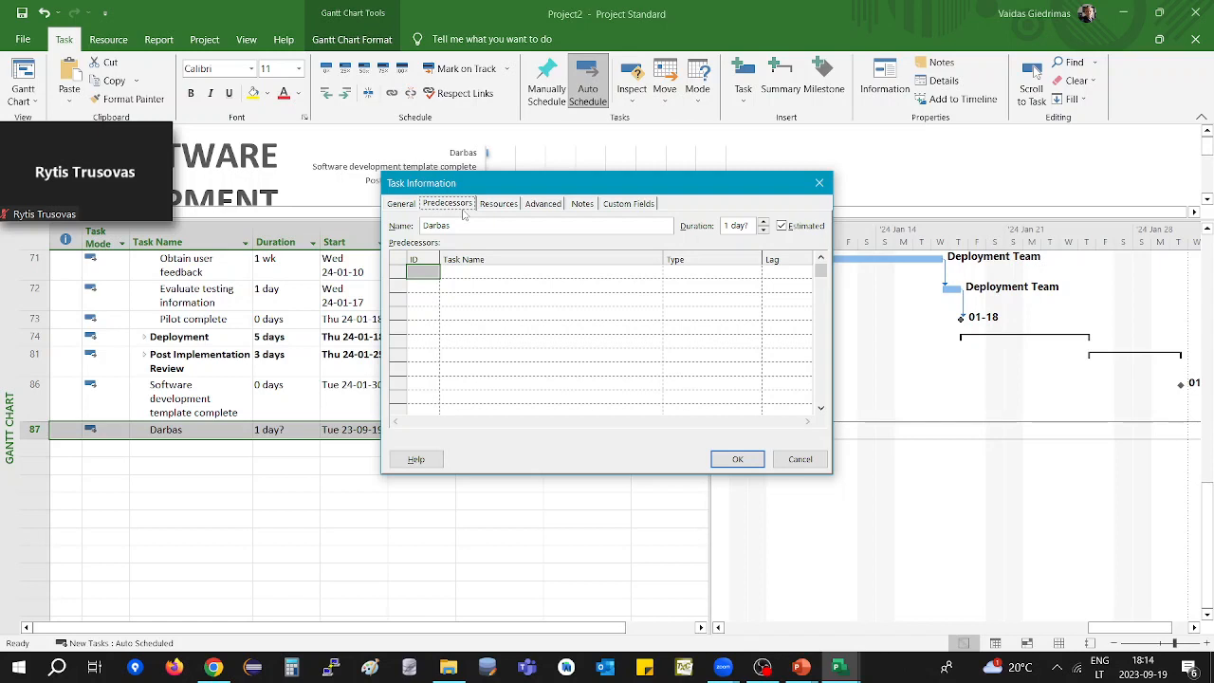
{"action": "left_click", "coordinate": [462, 274]}
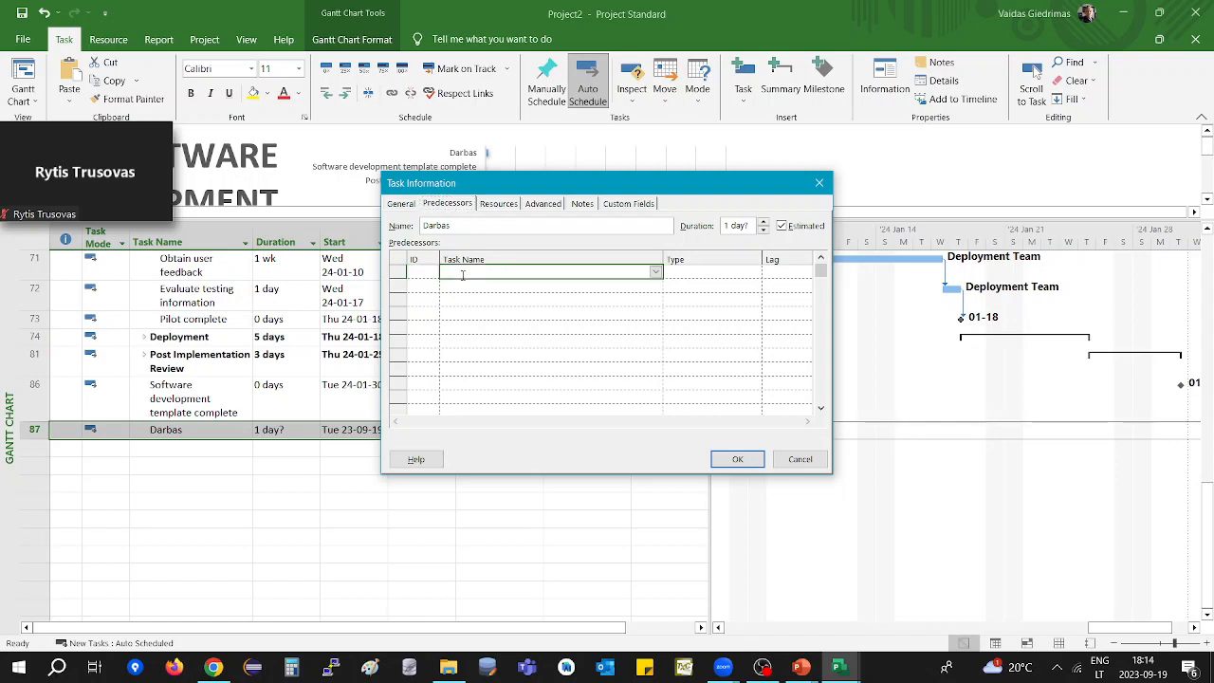
{"action": "left_click", "coordinate": [654, 273]}
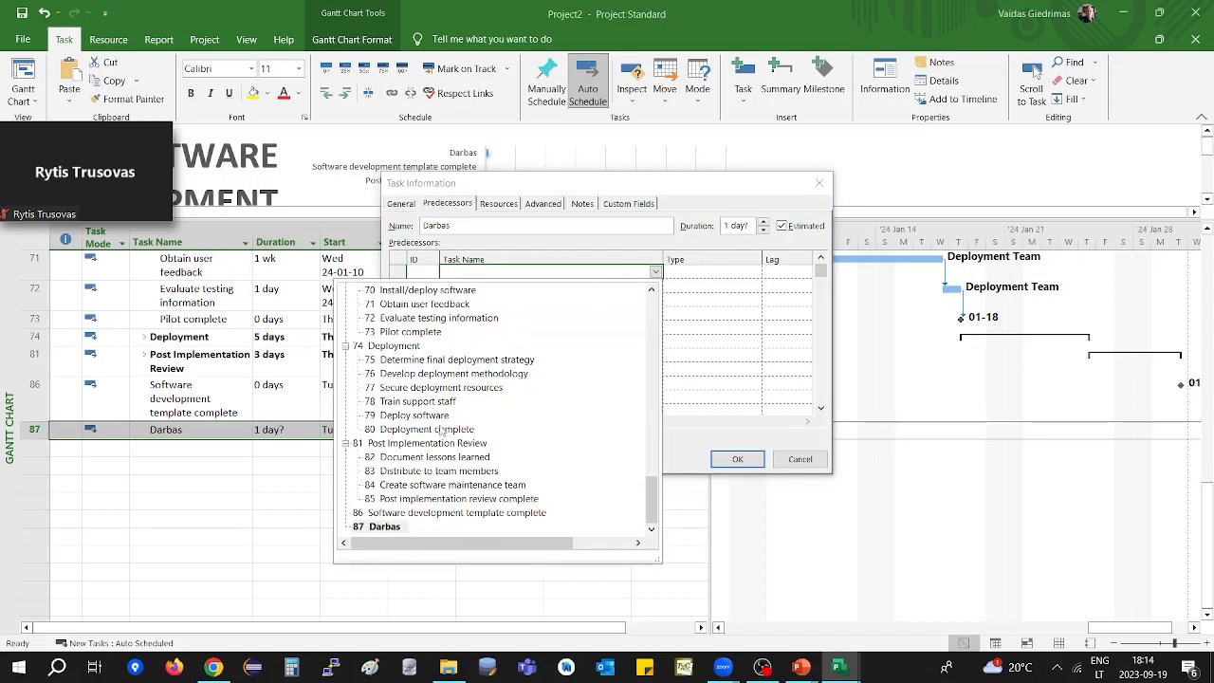
{"action": "left_click", "coordinate": [417, 457]}
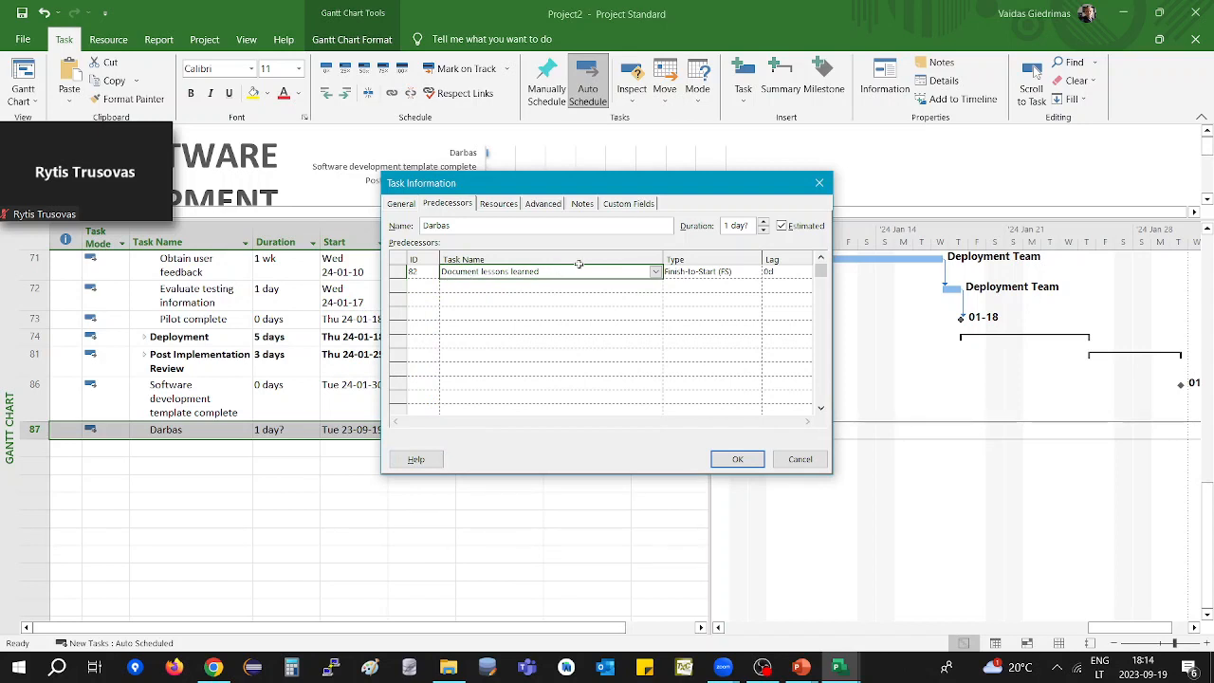
{"action": "left_click", "coordinate": [695, 272]}
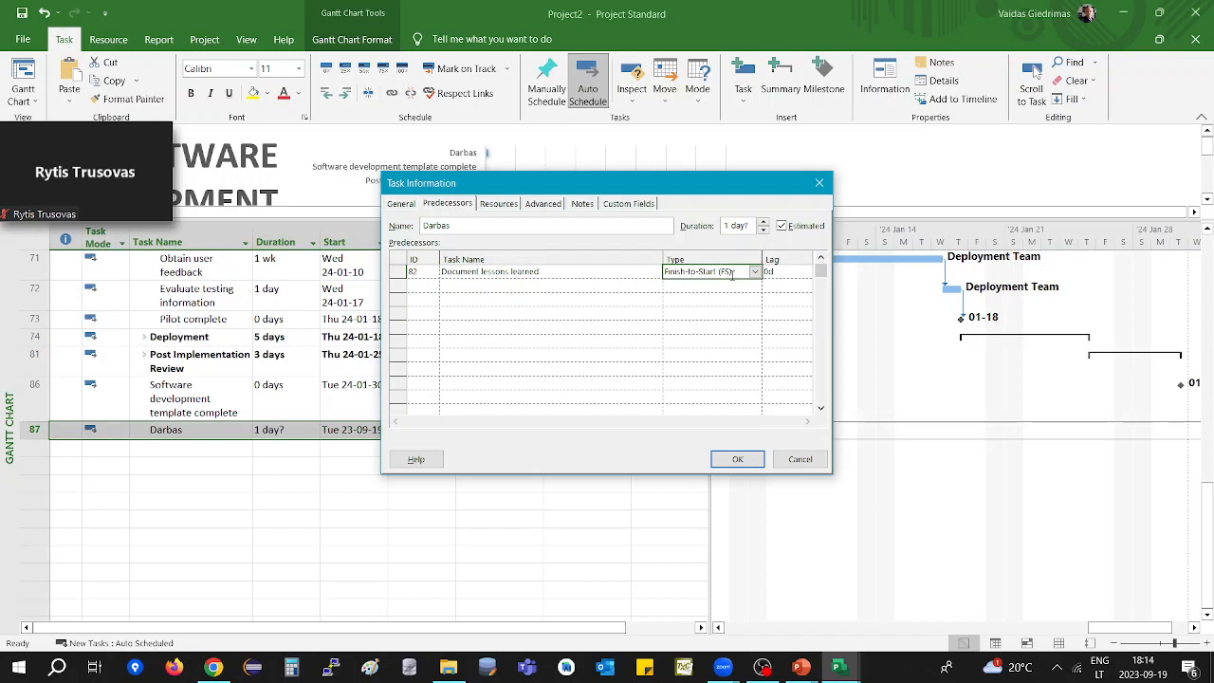
{"action": "left_click", "coordinate": [556, 272]}
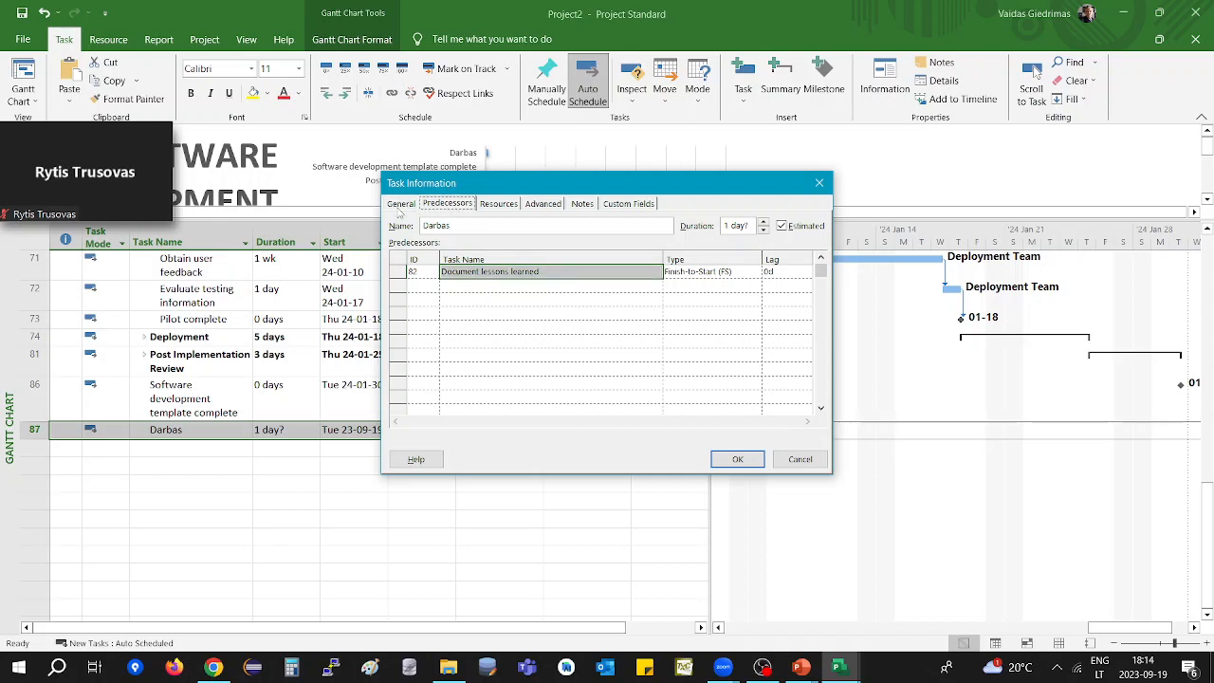
Change the link type of Darbas's Document lessons learned predecessor to Start-to-Finish (SF).
{"action": "left_click", "coordinate": [400, 204]}
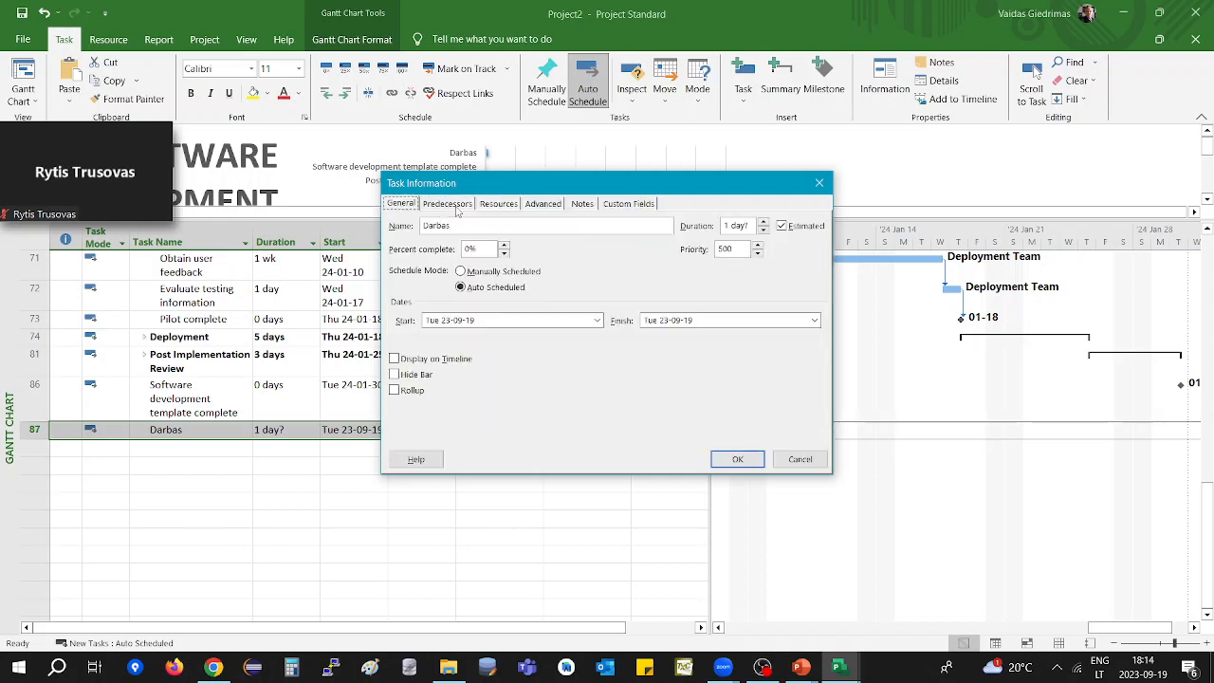
{"action": "left_click", "coordinate": [455, 205]}
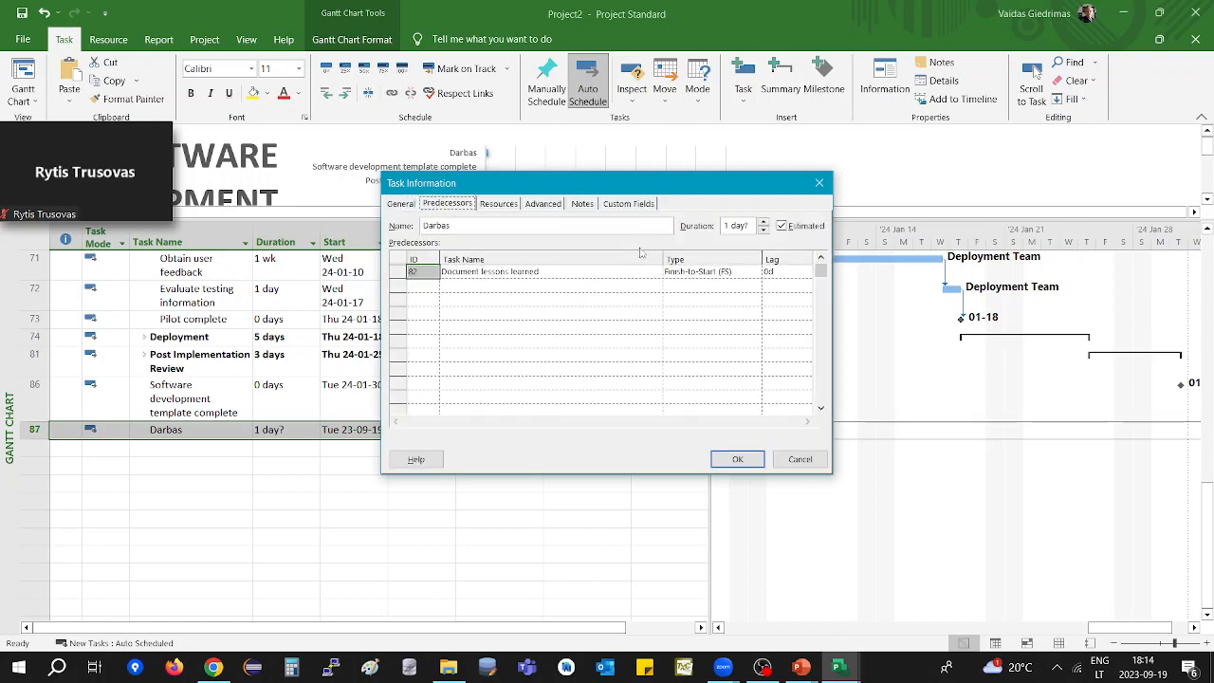
{"action": "left_click", "coordinate": [709, 273]}
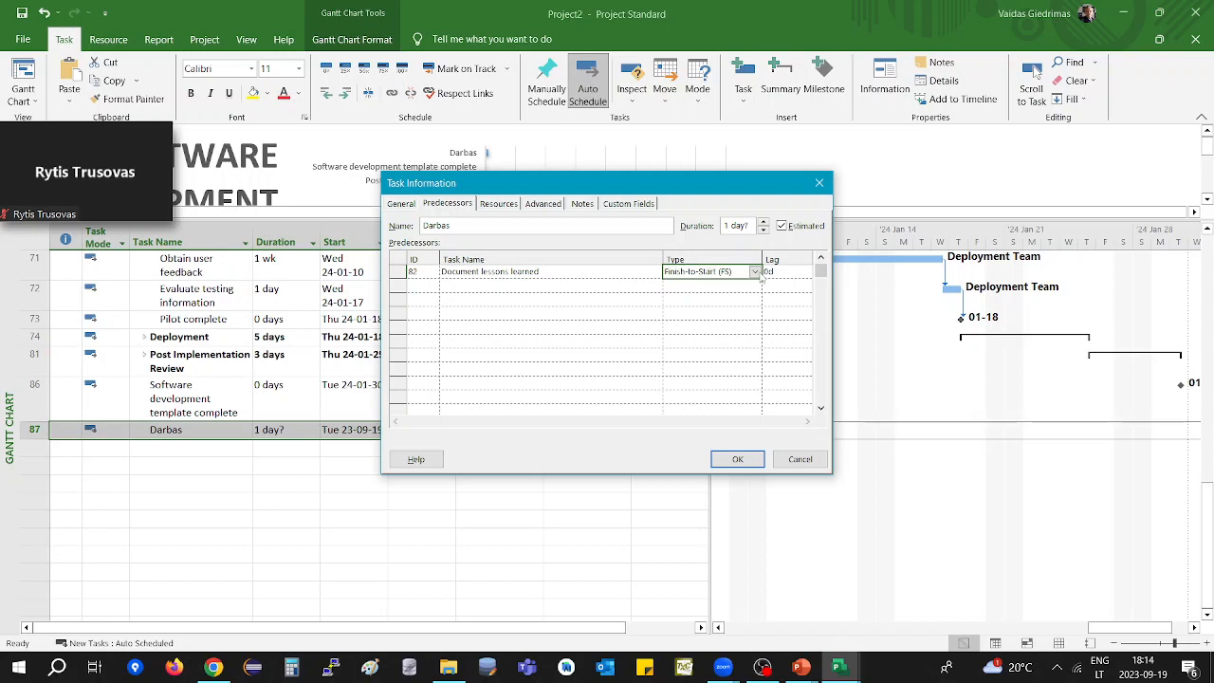
{"action": "left_click", "coordinate": [757, 272]}
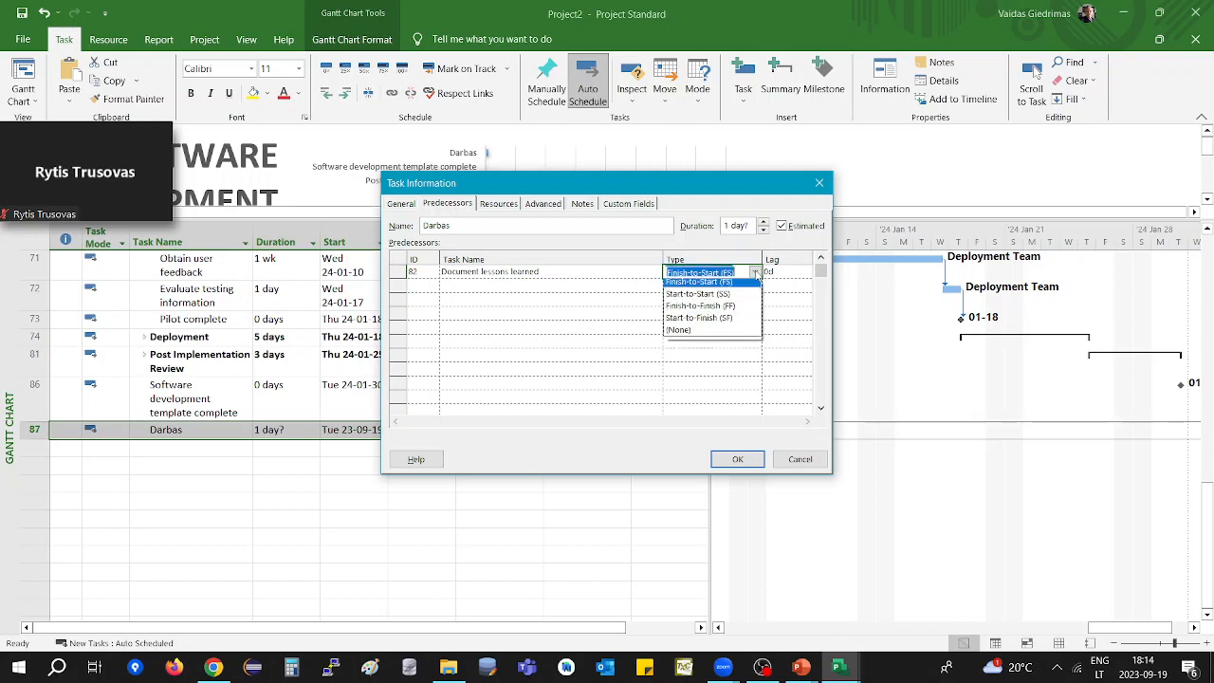
{"action": "left_click", "coordinate": [725, 328]}
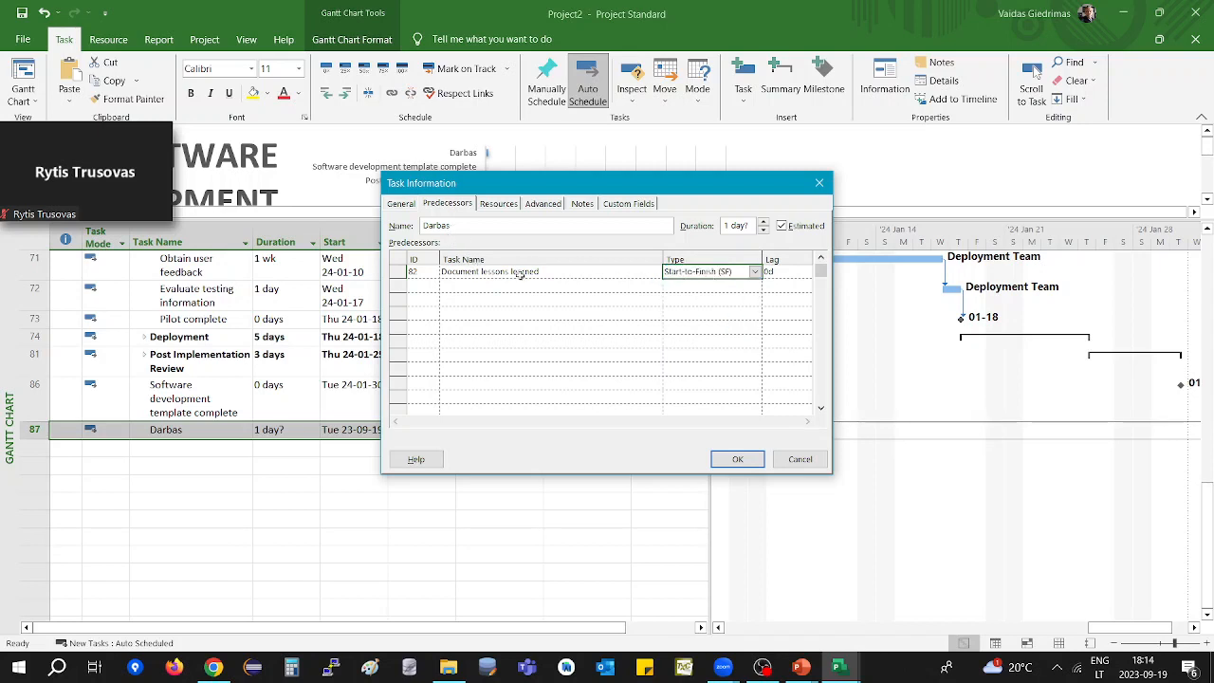
Review the Darbas task's general schedule settings and its predecessor entry.
{"action": "left_click", "coordinate": [406, 205]}
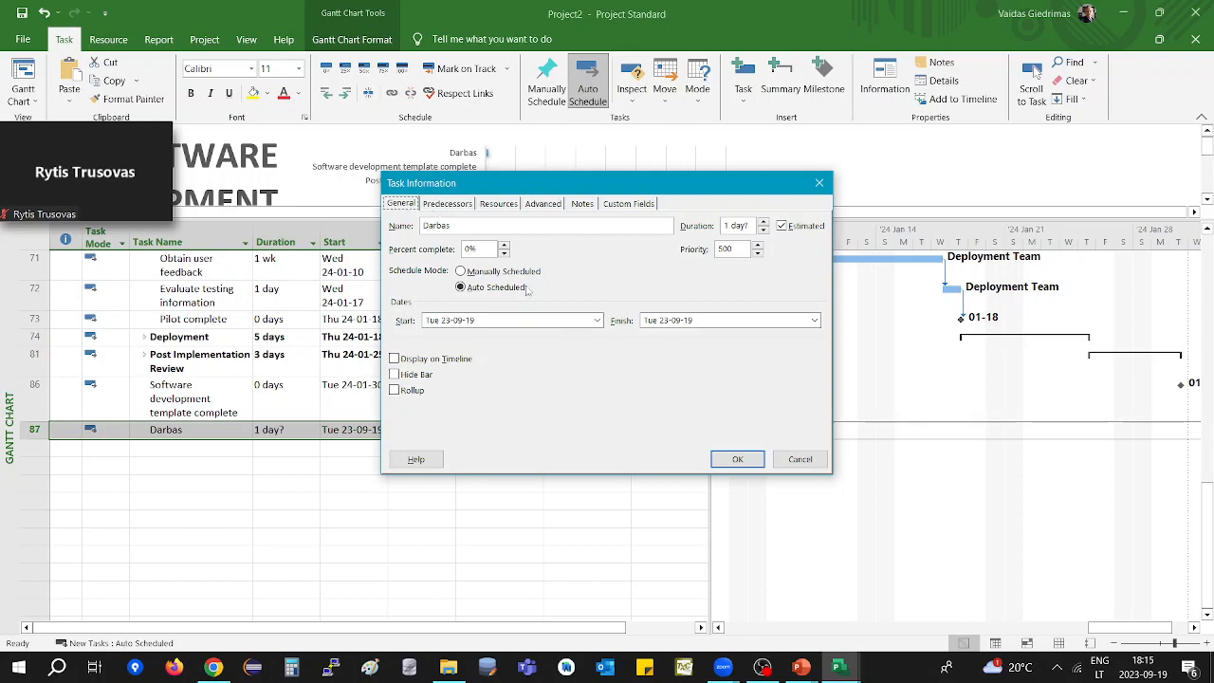
{"action": "left_click", "coordinate": [445, 204]}
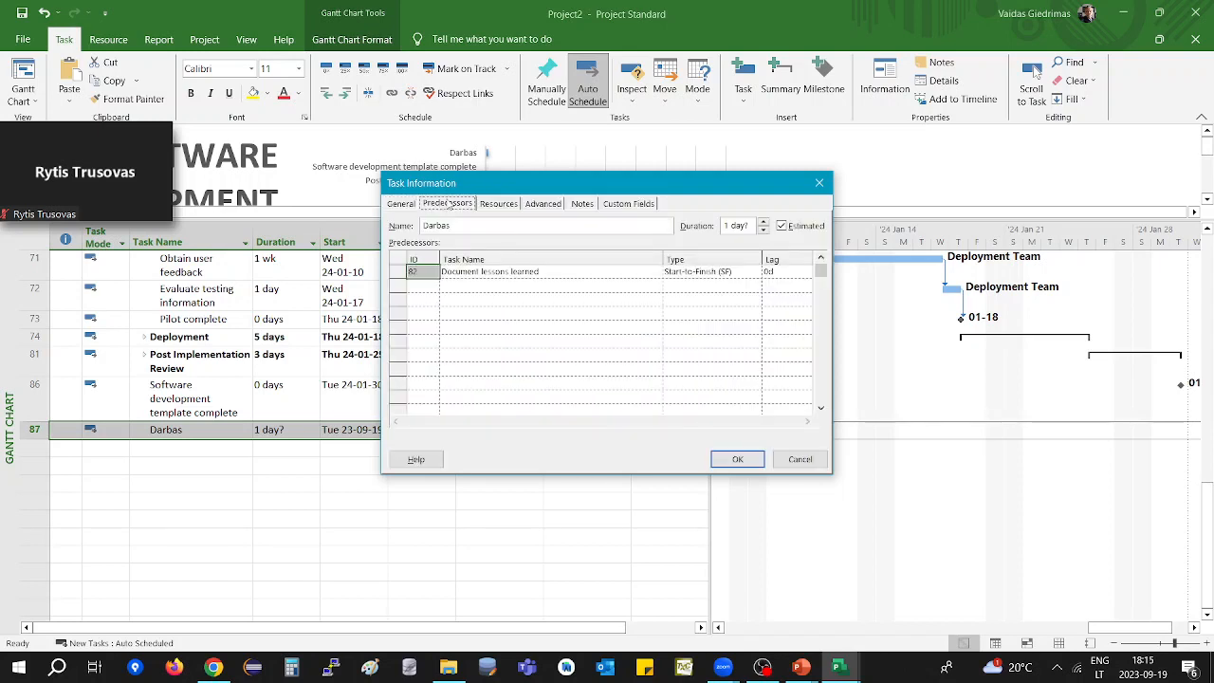
{"action": "left_click", "coordinate": [506, 271]}
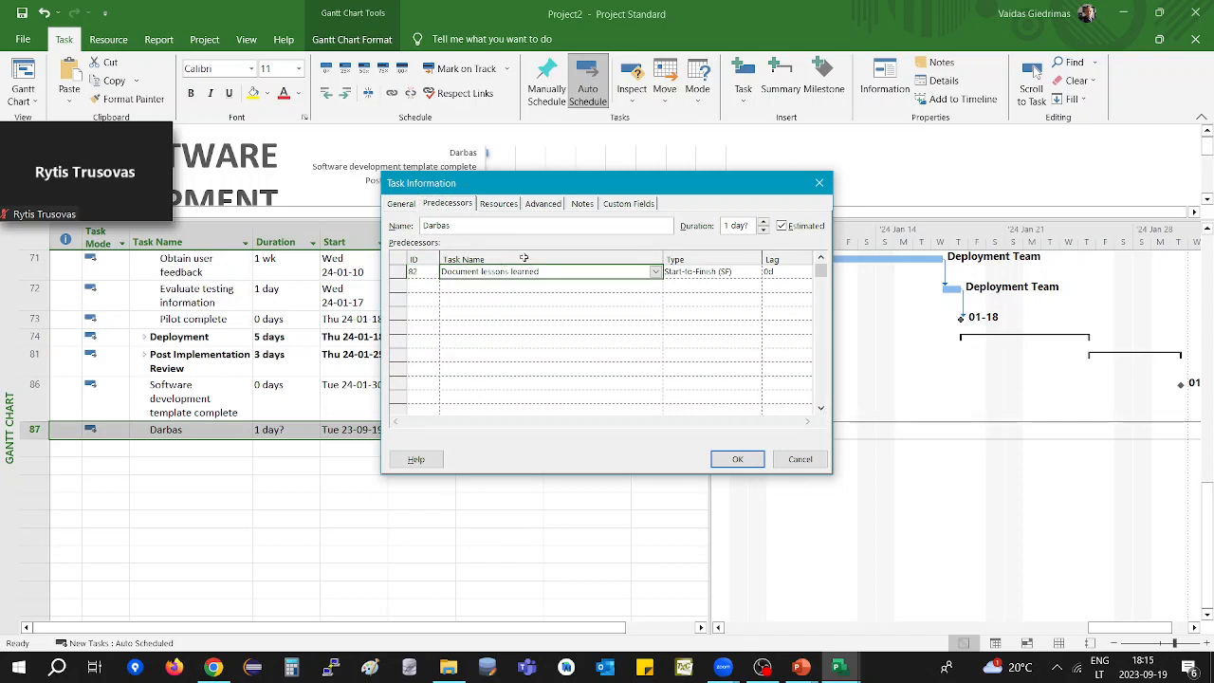
Set the link type of Darbas's Document lessons learned predecessor to Finish-to-Finish (FF).
{"action": "left_click", "coordinate": [742, 274]}
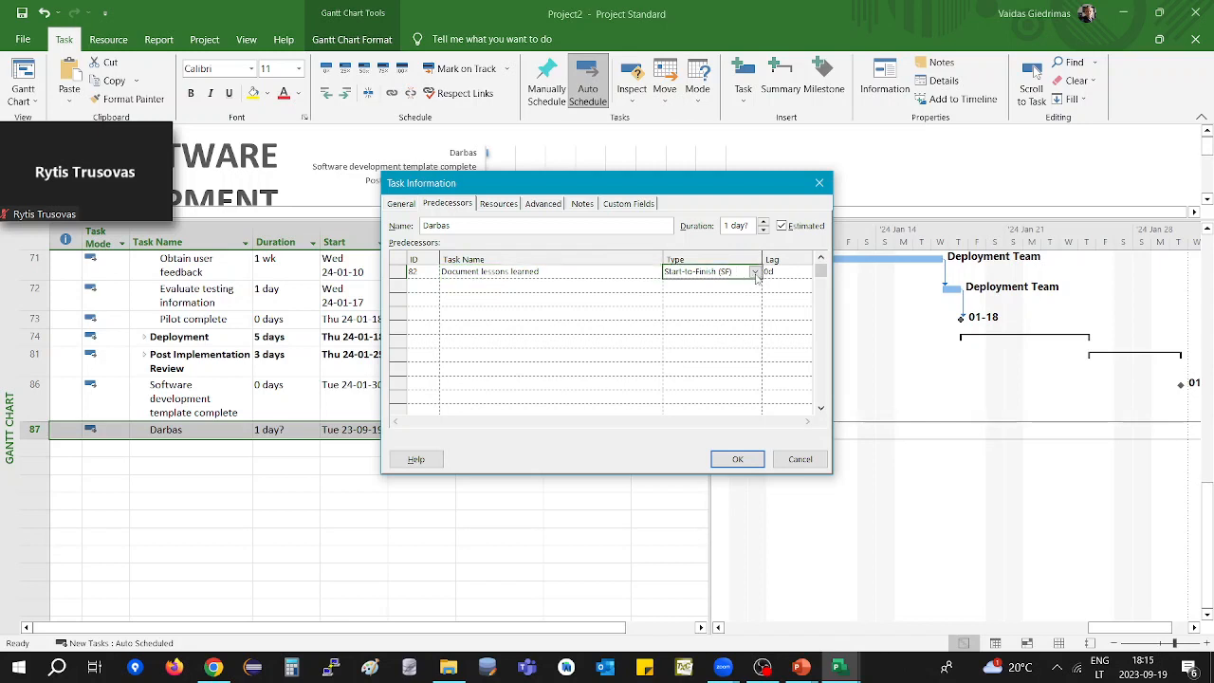
{"action": "left_click", "coordinate": [754, 272]}
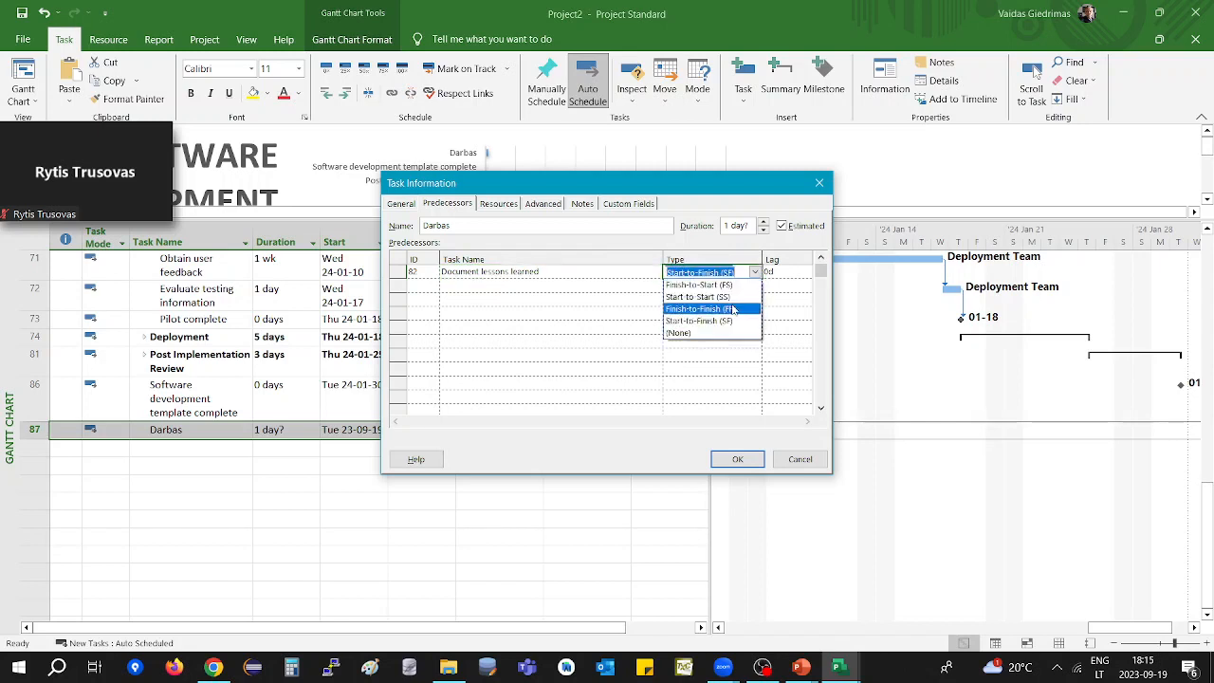
{"action": "left_click", "coordinate": [737, 311]}
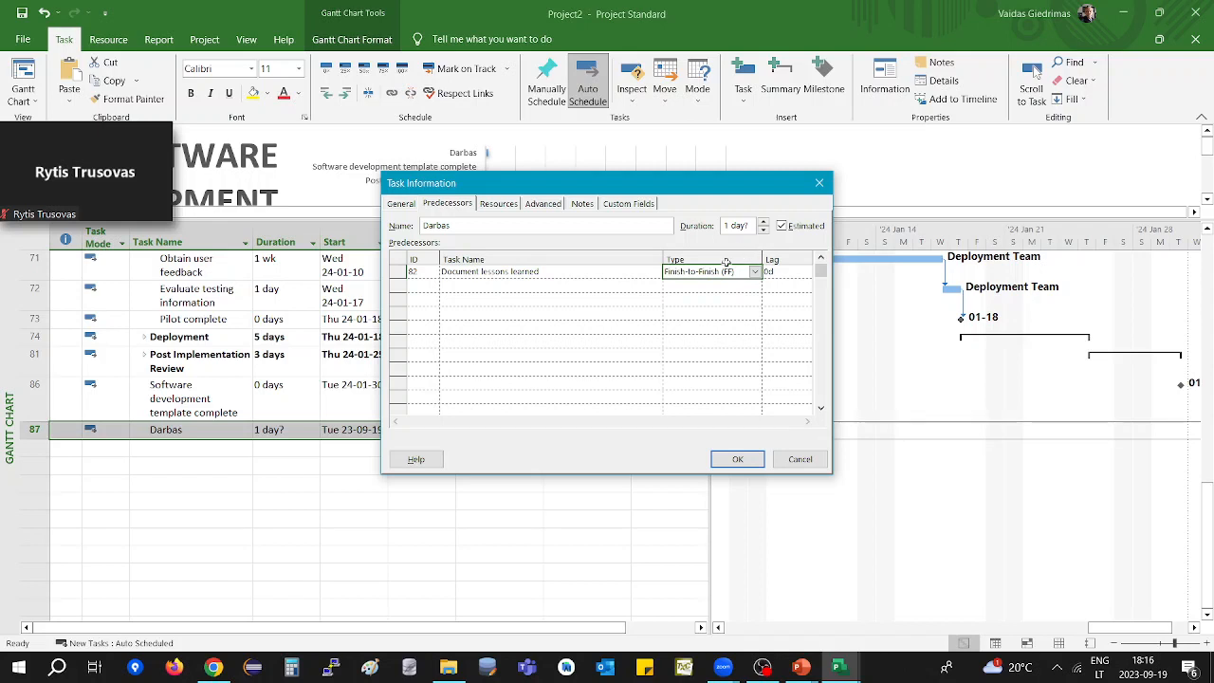
Change Darbas's Document lessons learned predecessor link to Start-to-Start (SS) and apply the task information.
{"action": "left_click", "coordinate": [755, 272]}
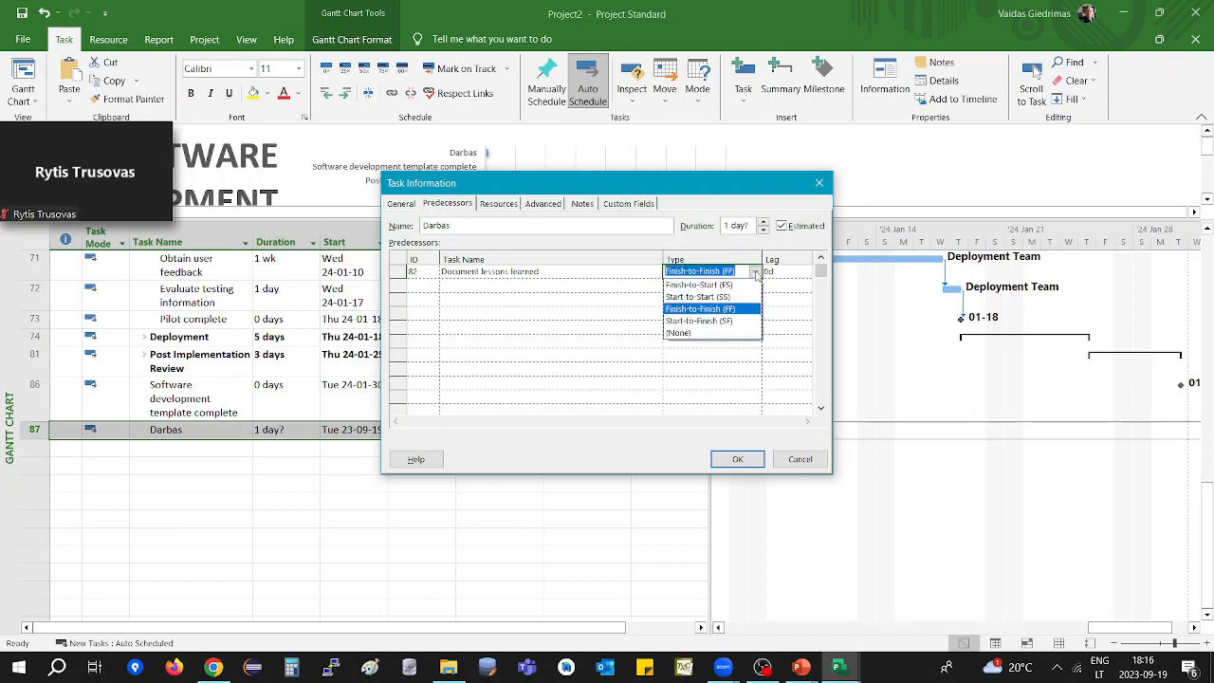
{"action": "left_click", "coordinate": [735, 297]}
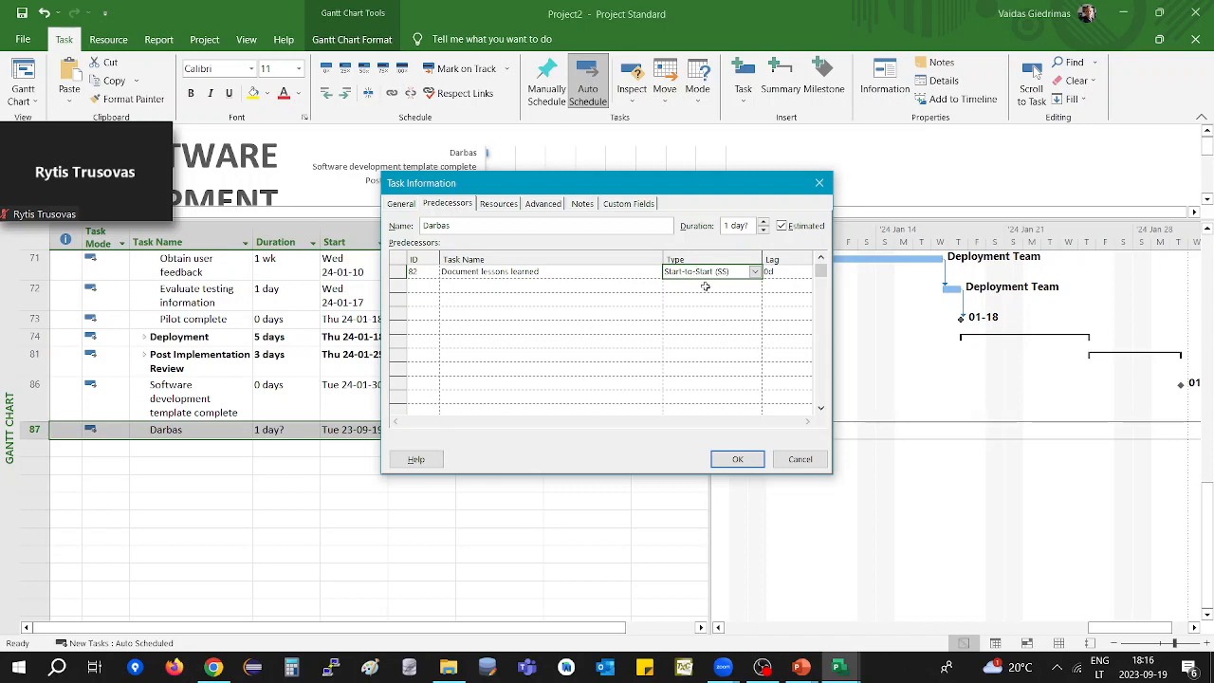
{"action": "left_click", "coordinate": [745, 464]}
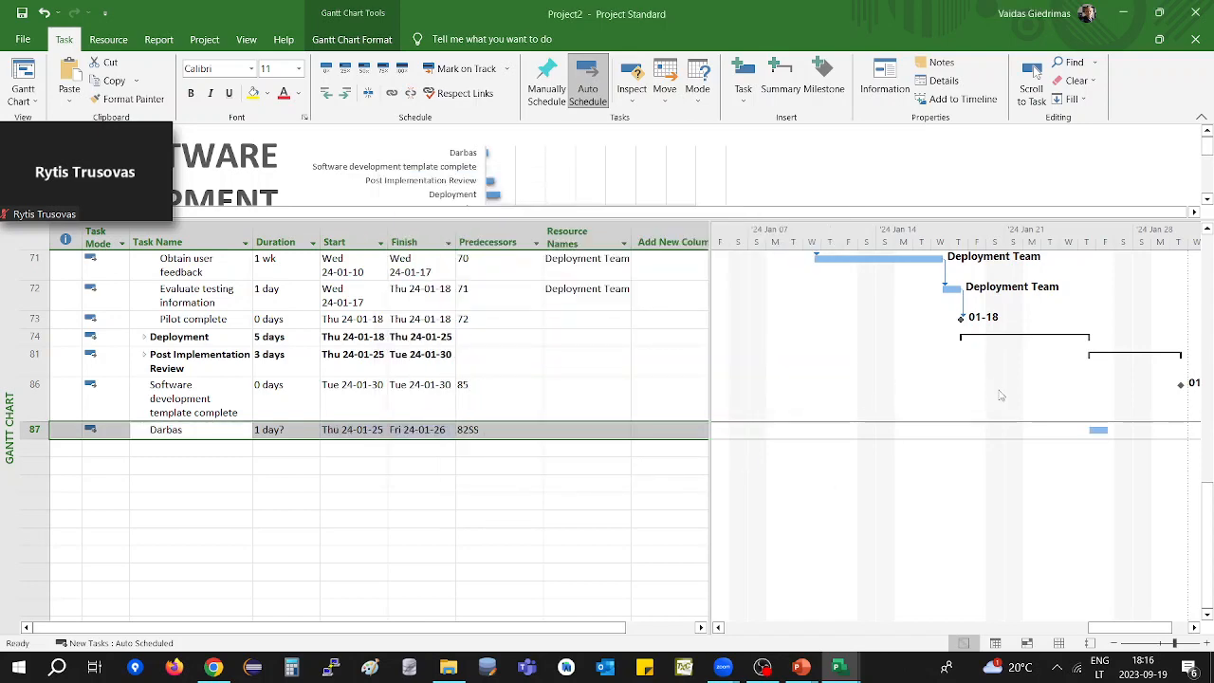
Extend the Obtain user feedback task's bar in the Gantt chart to a duration of 2.35 weeks.
{"action": "scroll", "coordinate": [1000, 395], "scroll_direction": "down", "scroll_amount": 2}
{"action": "scroll", "coordinate": [1001, 395], "scroll_direction": "up", "scroll_amount": 2}
{"action": "scroll", "coordinate": [920, 303], "scroll_direction": "up", "scroll_amount": 3}
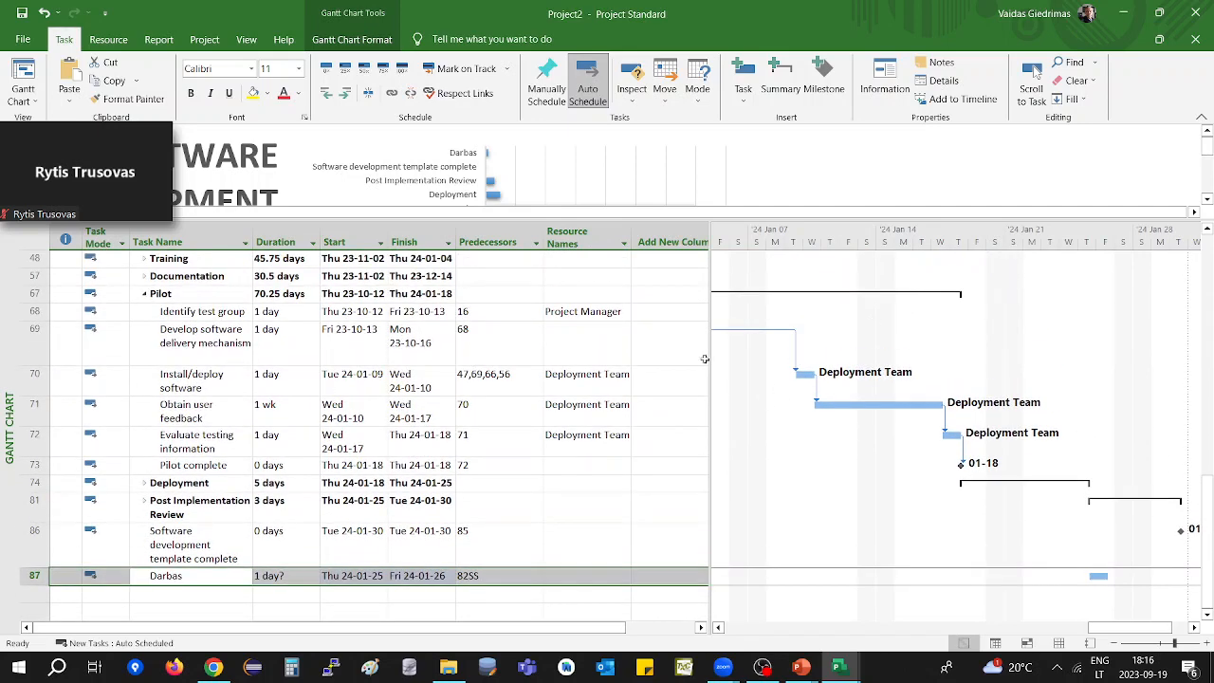
{"action": "left_click", "coordinate": [896, 406]}
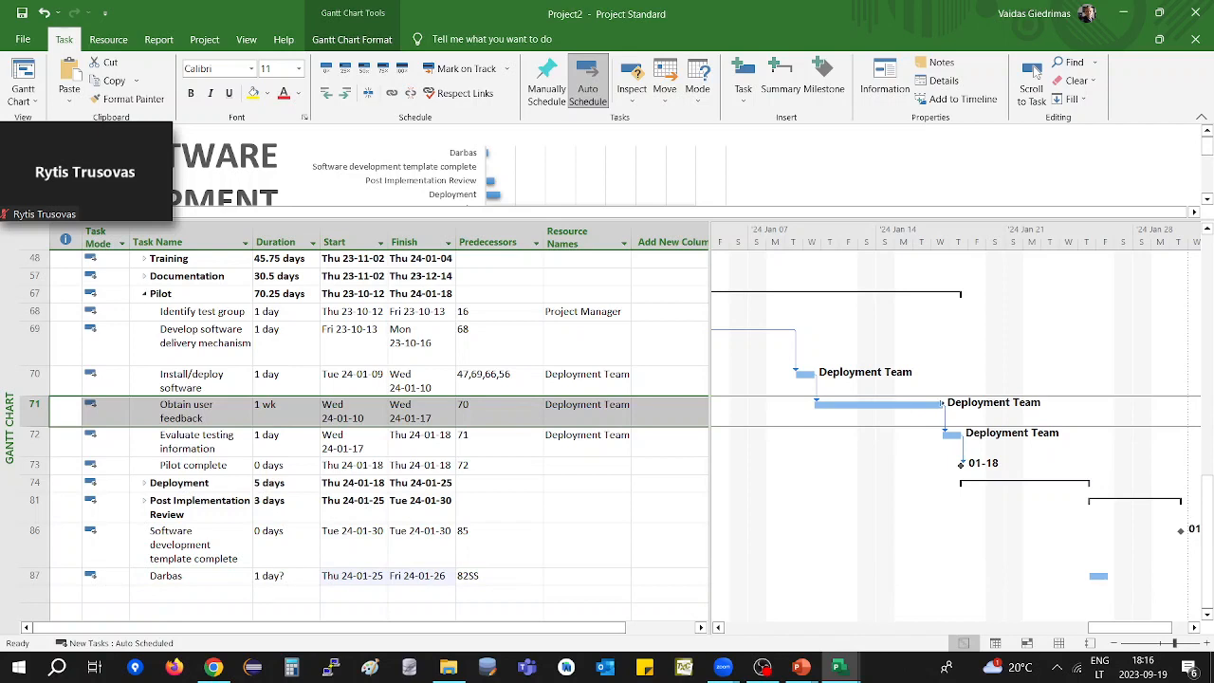
{"action": "left_click_drag", "start_coordinate": [942, 403], "coordinate": [1105, 402]}
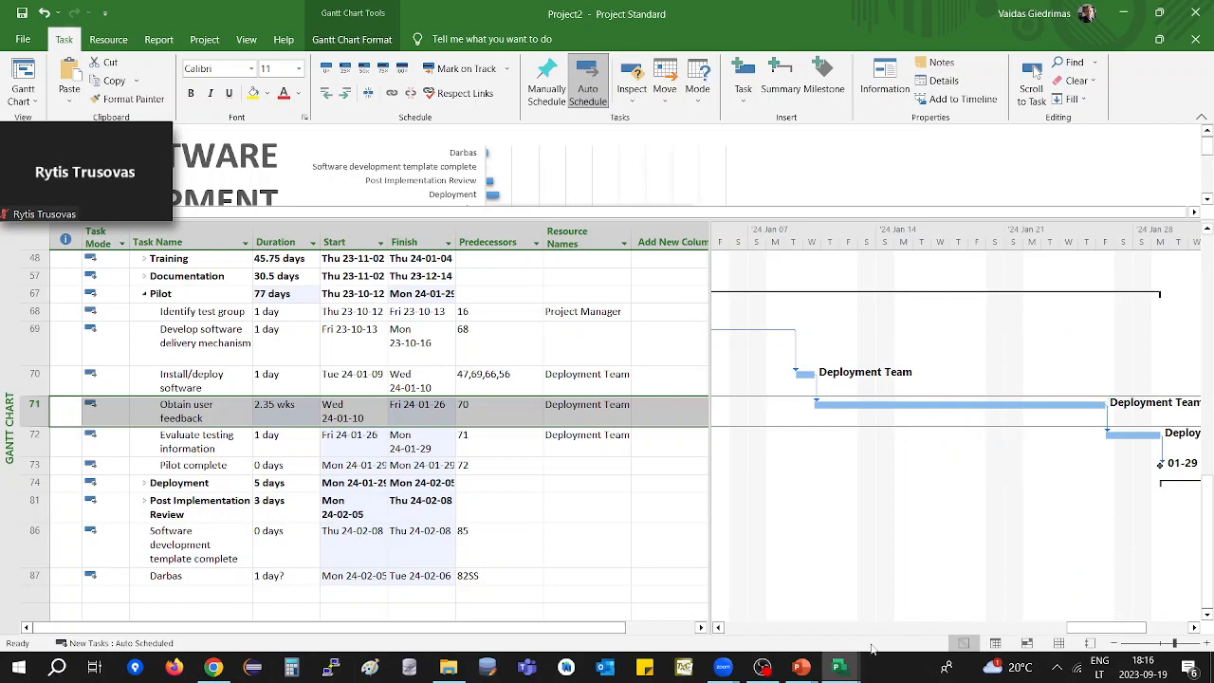
Try to move the Install/deploy software bar to start on Saturday, 13 January 2024.
{"action": "mouse_move", "coordinate": [1112, 631]}
{"action": "left_mouse_down"}
{"action": "mouse_move", "coordinate": [1127, 630]}
{"action": "mouse_move", "coordinate": [1103, 631]}
{"action": "left_mouse_up"}
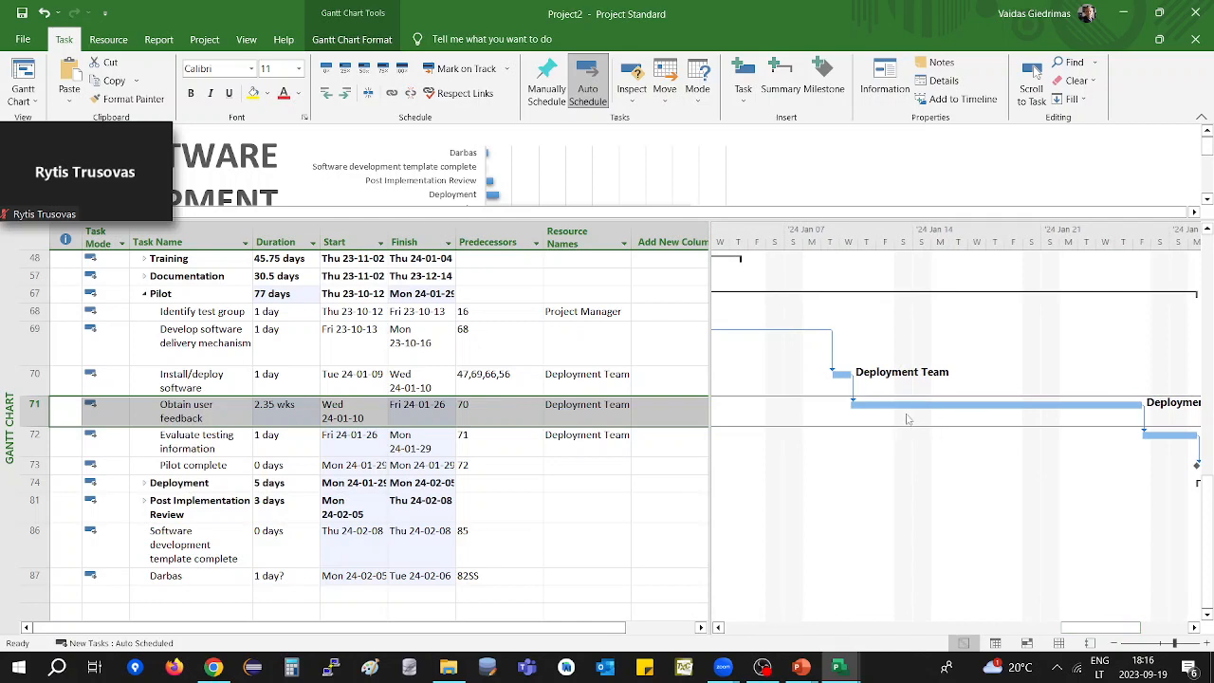
{"action": "left_click_drag", "start_coordinate": [843, 377], "coordinate": [912, 379]}
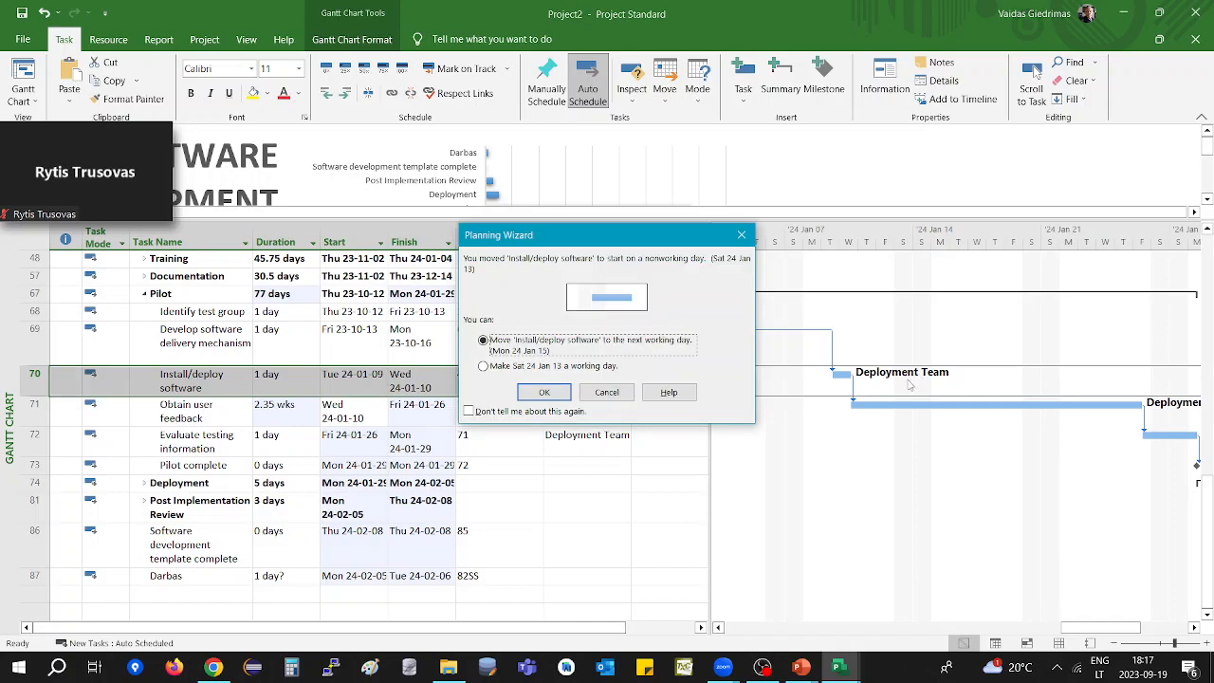
{"action": "left_click", "coordinate": [741, 236]}
Try to link Evaluate testing information to Install/deploy software as its predecessor in the Gantt chart.
{"action": "scroll", "coordinate": [1210, 445], "scroll_direction": "up", "scroll_amount": 5}
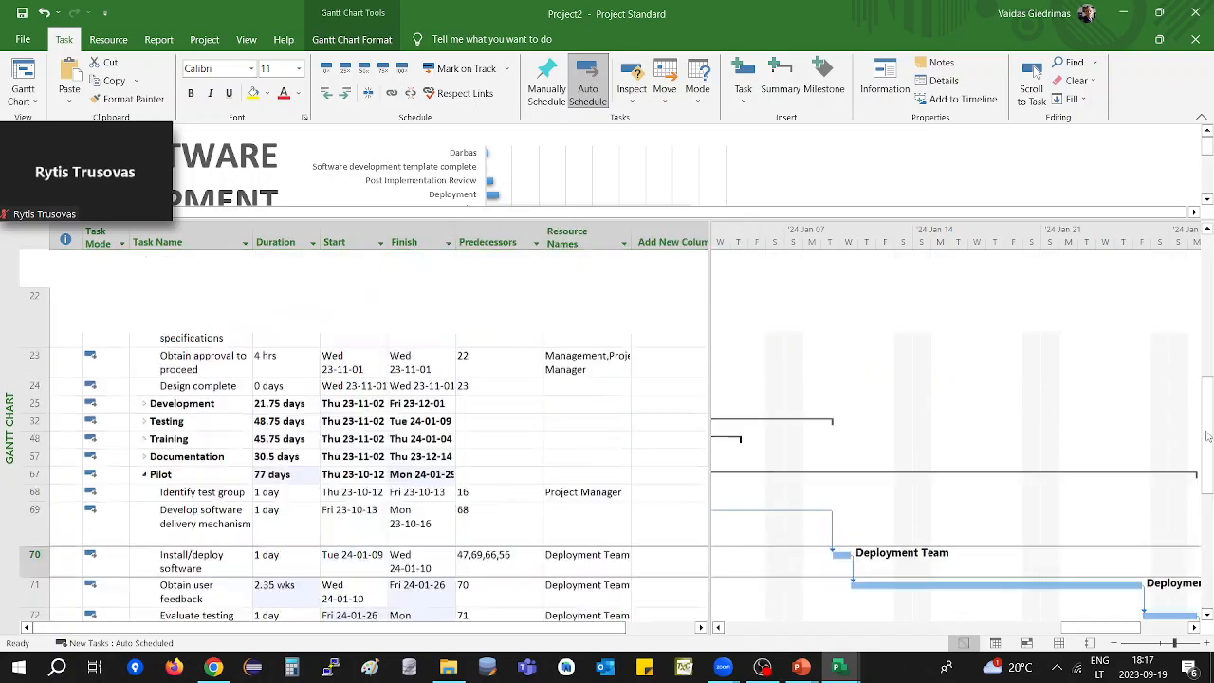
{"action": "scroll", "coordinate": [1210, 450], "scroll_direction": "up", "scroll_amount": 4}
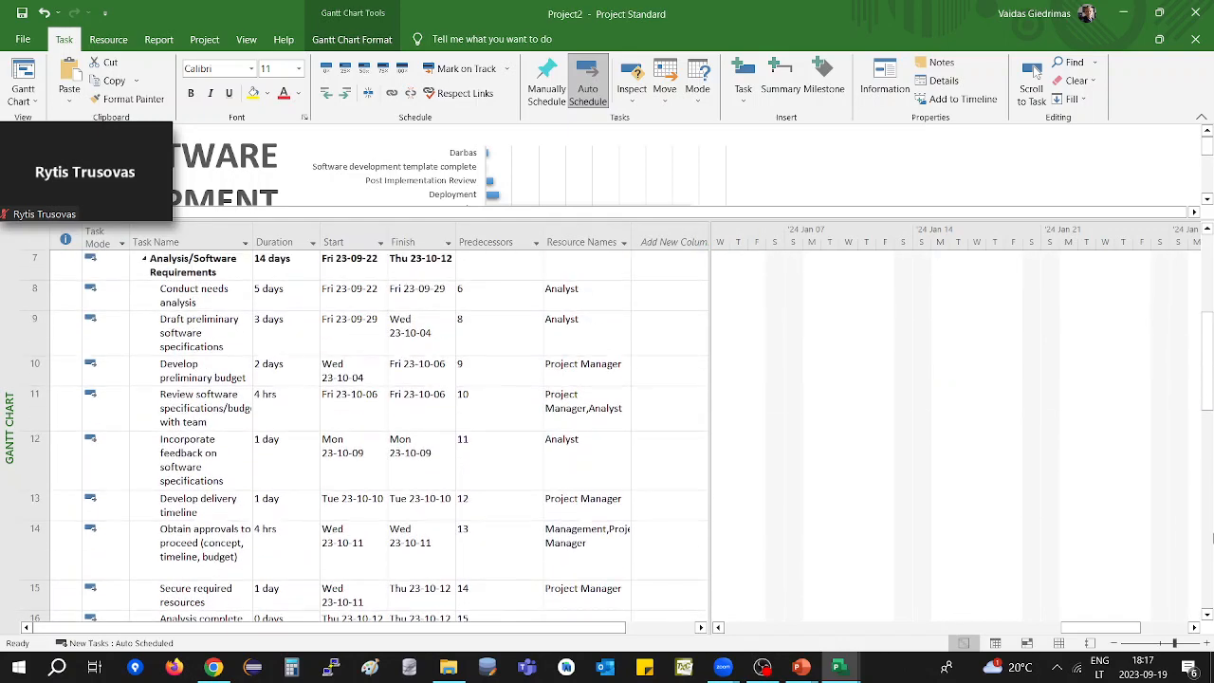
{"action": "scroll", "coordinate": [1211, 561], "scroll_direction": "down", "scroll_amount": 9}
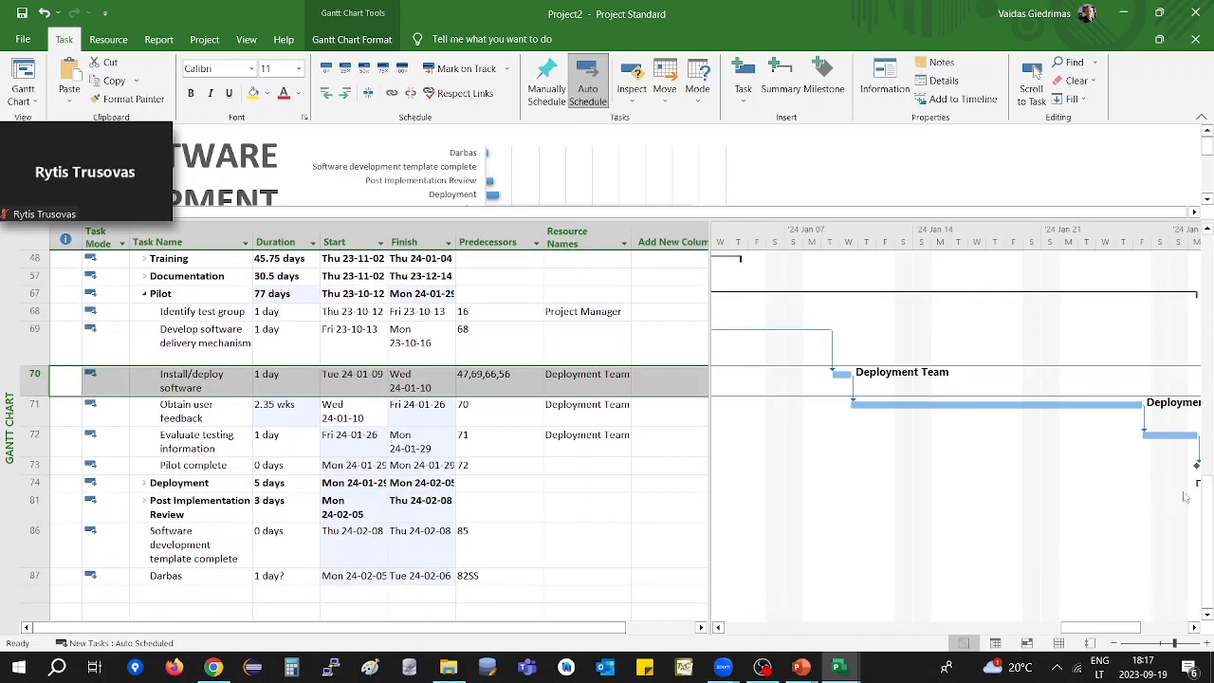
{"action": "left_click_drag", "start_coordinate": [1168, 445], "coordinate": [841, 374]}
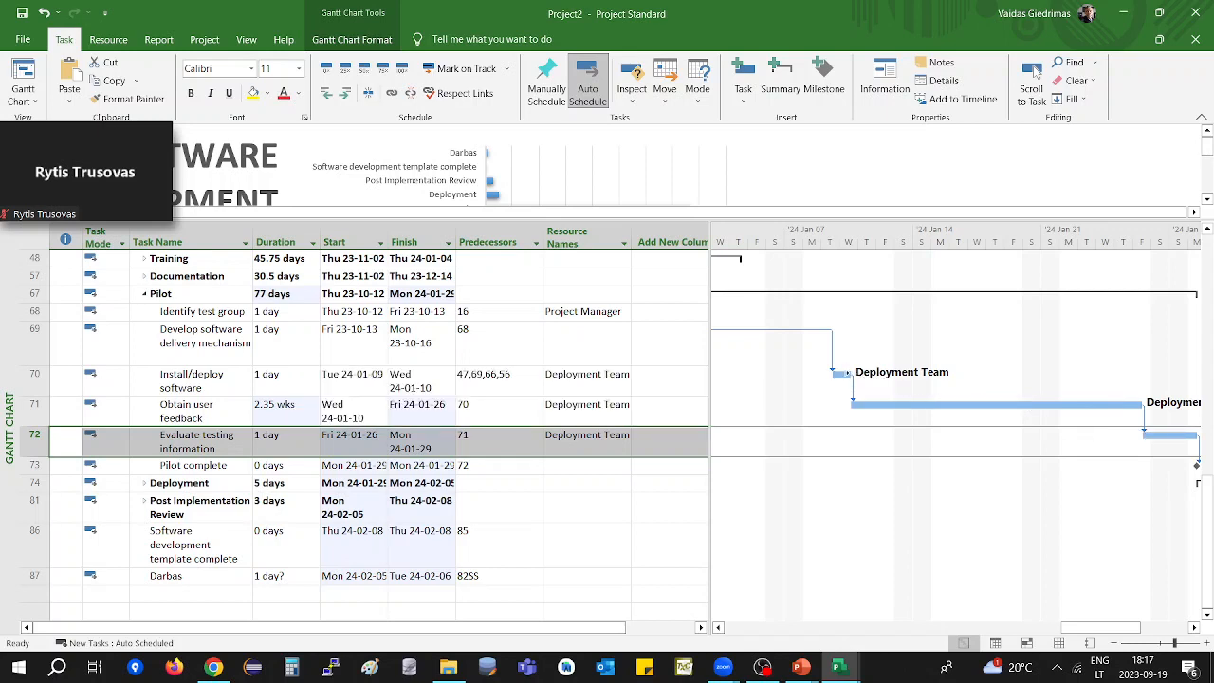
{"action": "left_click", "coordinate": [840, 373]}
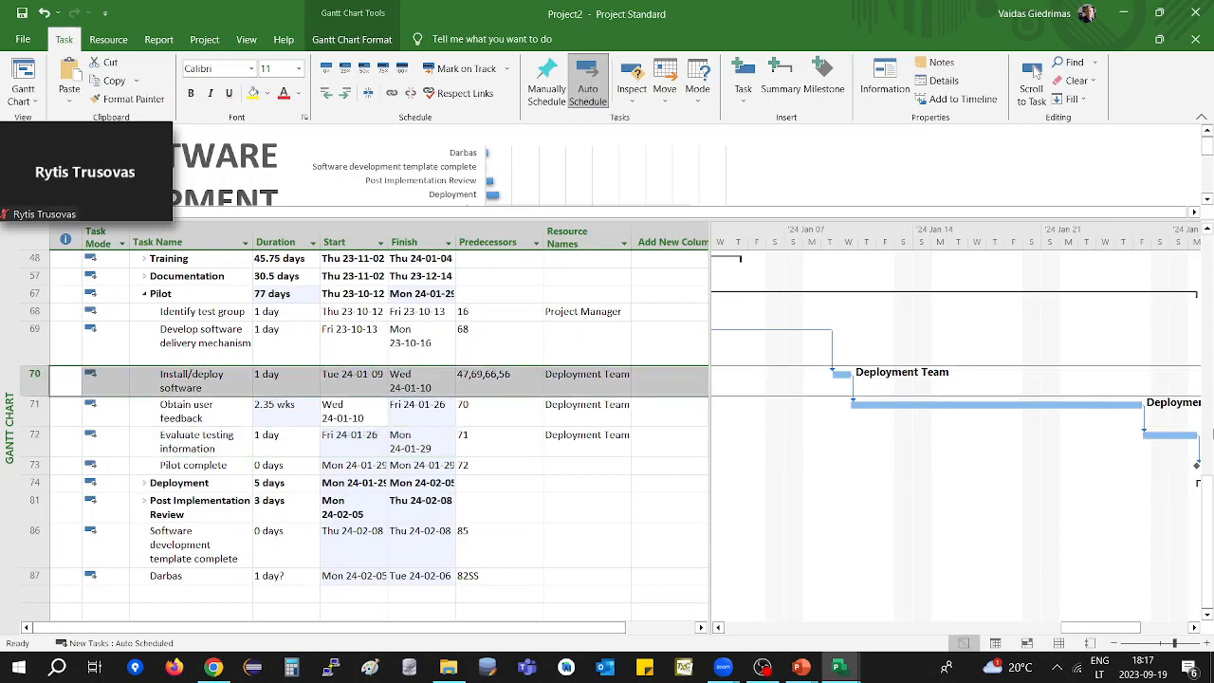
{"action": "left_click_drag", "start_coordinate": [1189, 435], "coordinate": [837, 376]}
Link Evaluate testing information to Darbas as an additional predecessor in the Gantt chart, and shorten Darbas to 0 days.
{"action": "scroll", "coordinate": [1091, 419], "scroll_direction": "down", "scroll_amount": 2}
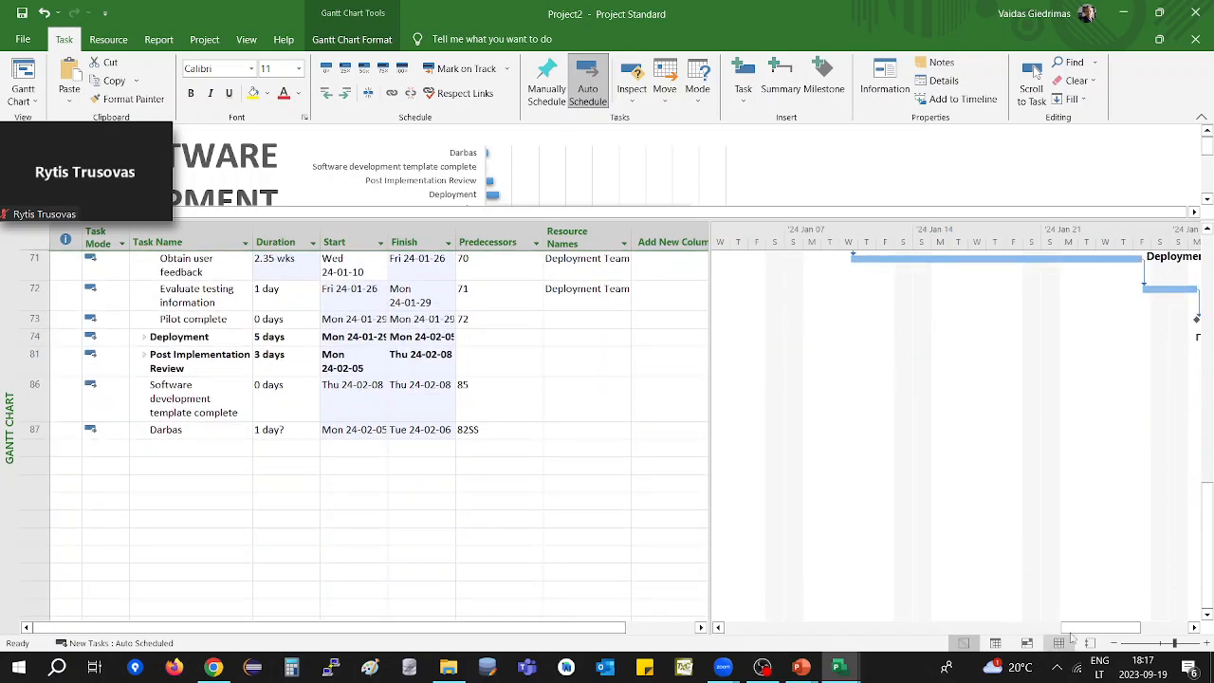
{"action": "left_click_drag", "start_coordinate": [1101, 627], "coordinate": [1147, 628]}
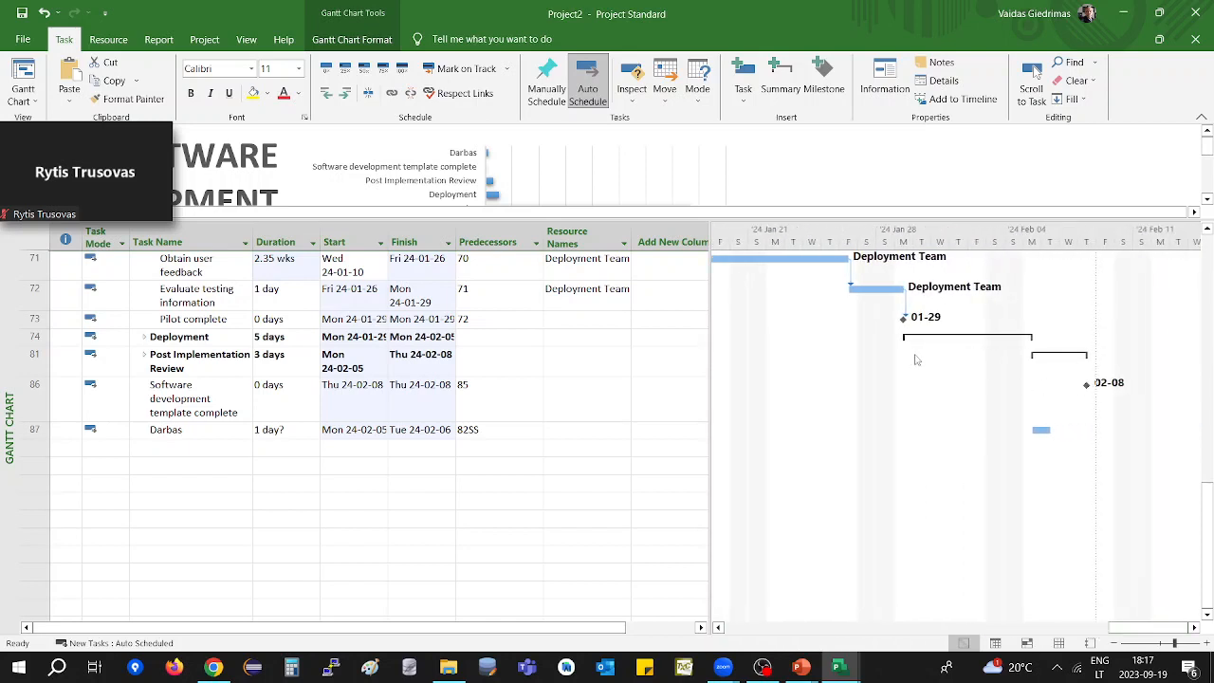
{"action": "left_click_drag", "start_coordinate": [880, 289], "coordinate": [1040, 429]}
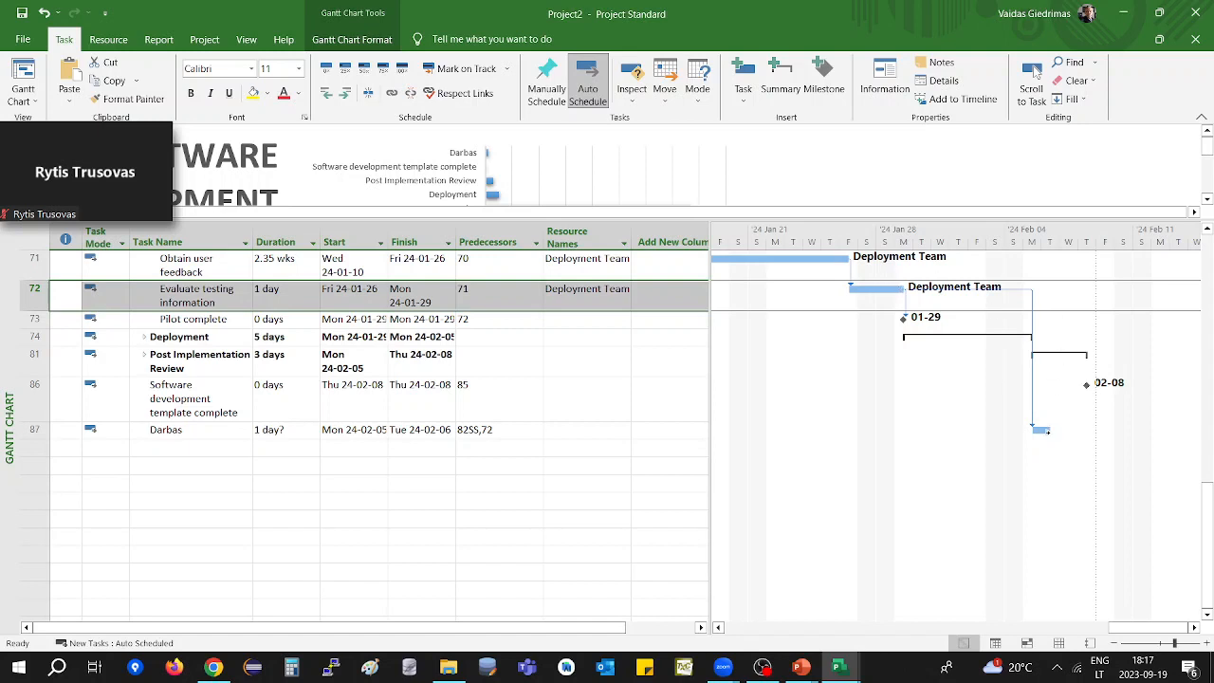
{"action": "mouse_move", "coordinate": [1047, 432]}
{"action": "left_mouse_down"}
{"action": "mouse_move", "coordinate": [1032, 431]}
{"action": "mouse_move", "coordinate": [1059, 432]}
{"action": "left_mouse_up"}
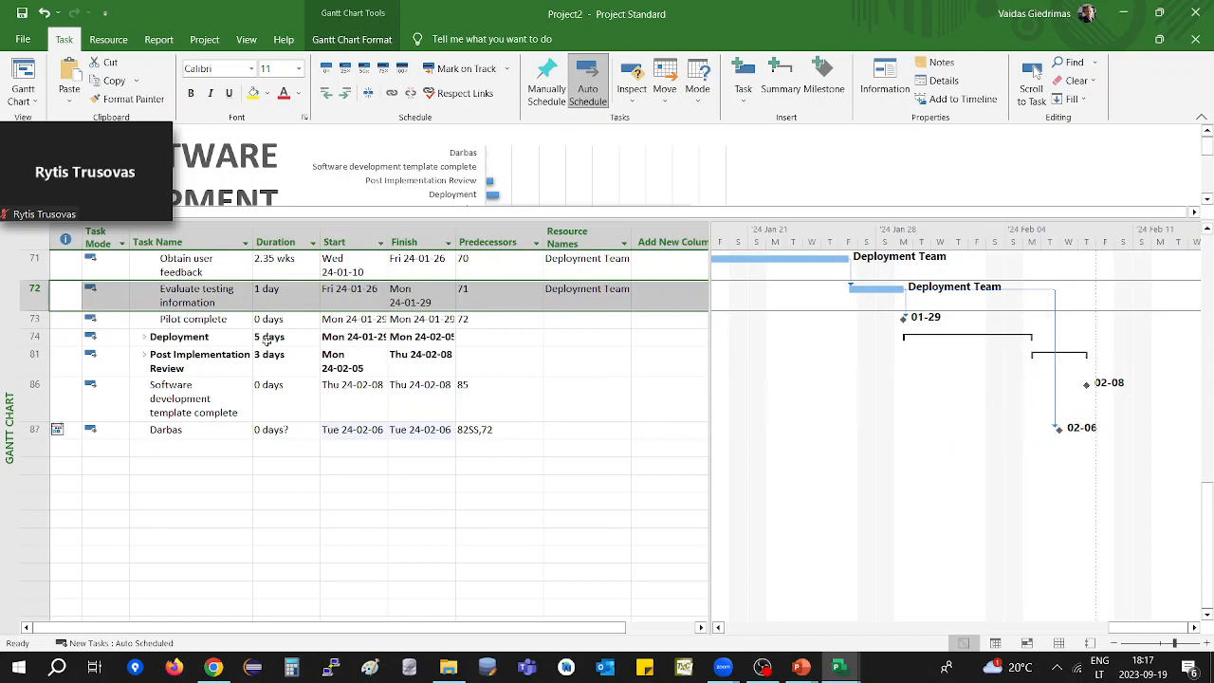
Examine the Pilot phase's summary duration against the durations and start dates of its subtasks.
{"action": "left_click", "coordinate": [263, 319]}
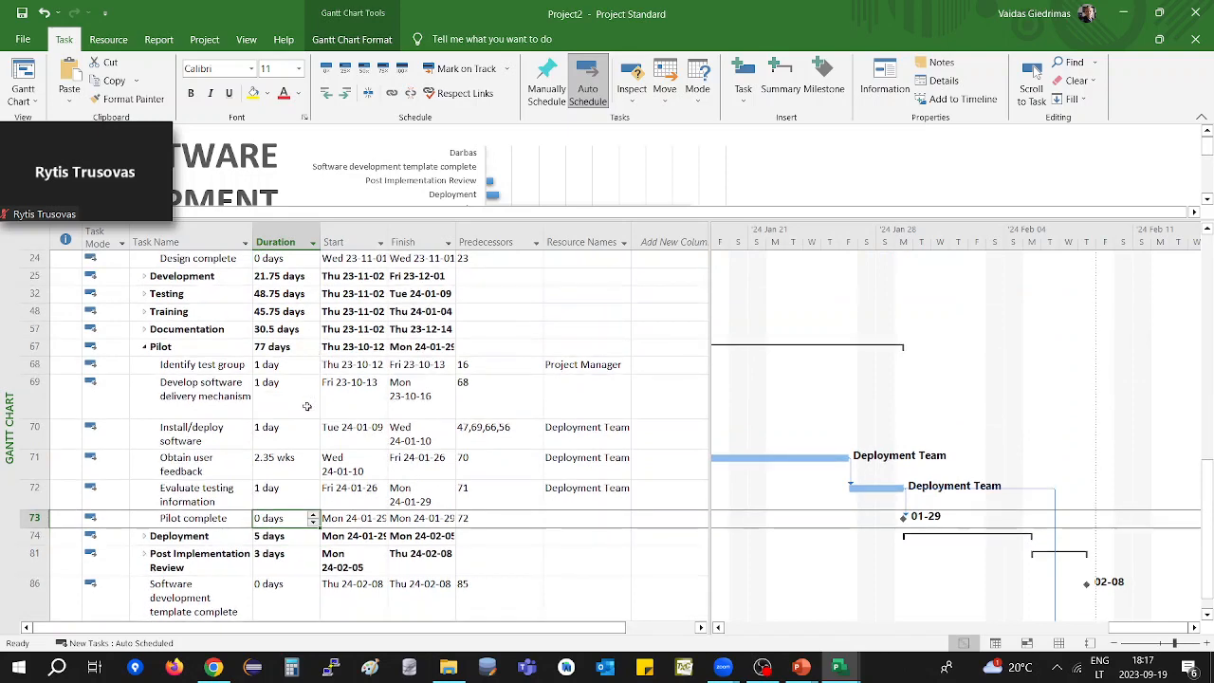
{"action": "left_click", "coordinate": [306, 379]}
{"action": "left_click", "coordinate": [309, 459]}
{"action": "left_click", "coordinate": [274, 380]}
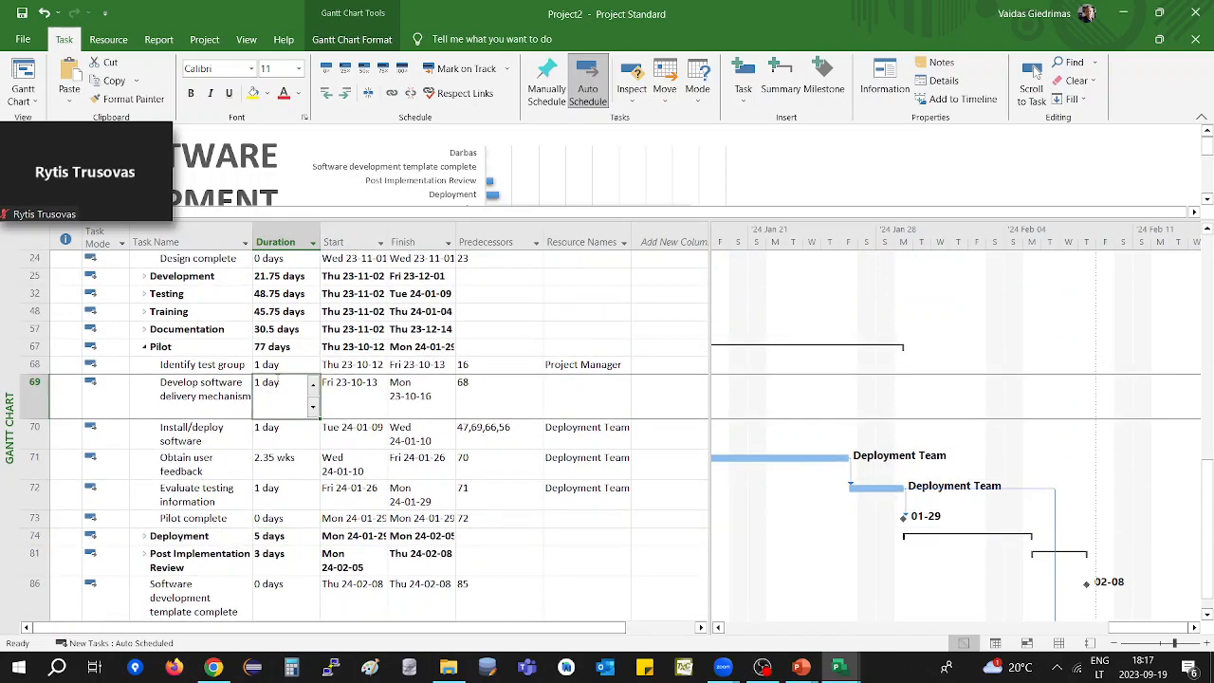
{"action": "left_click", "coordinate": [271, 381]}
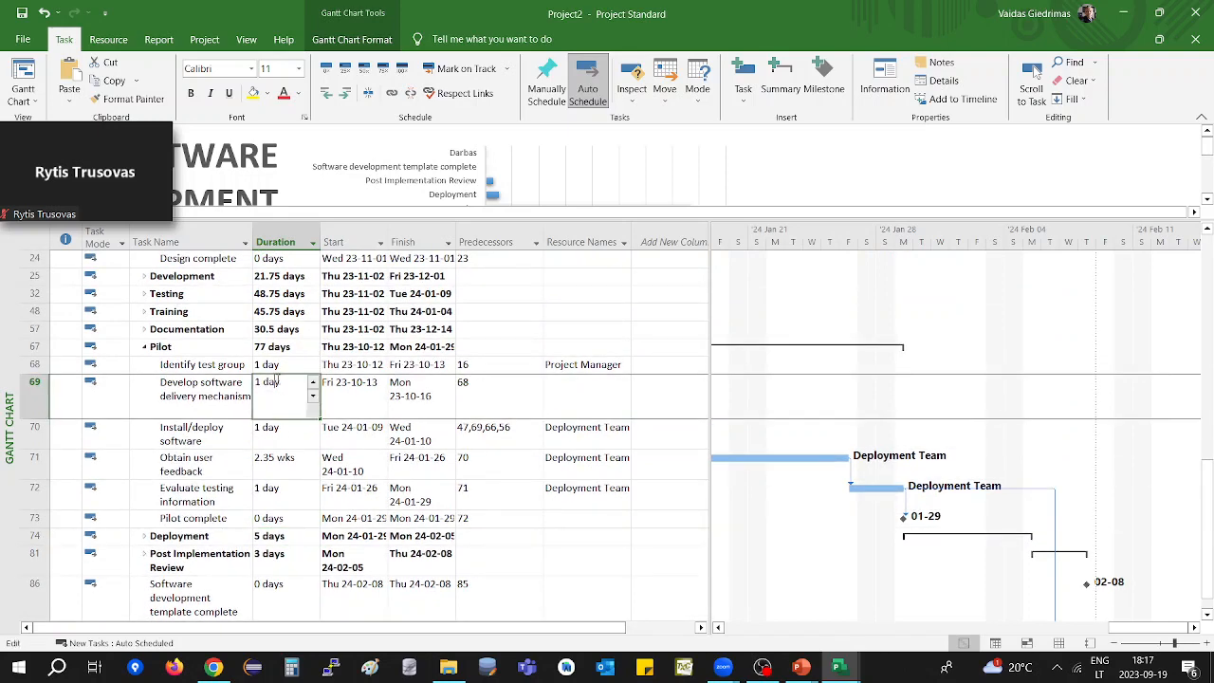
{"action": "left_click", "coordinate": [276, 333]}
{"action": "left_click", "coordinate": [282, 348]}
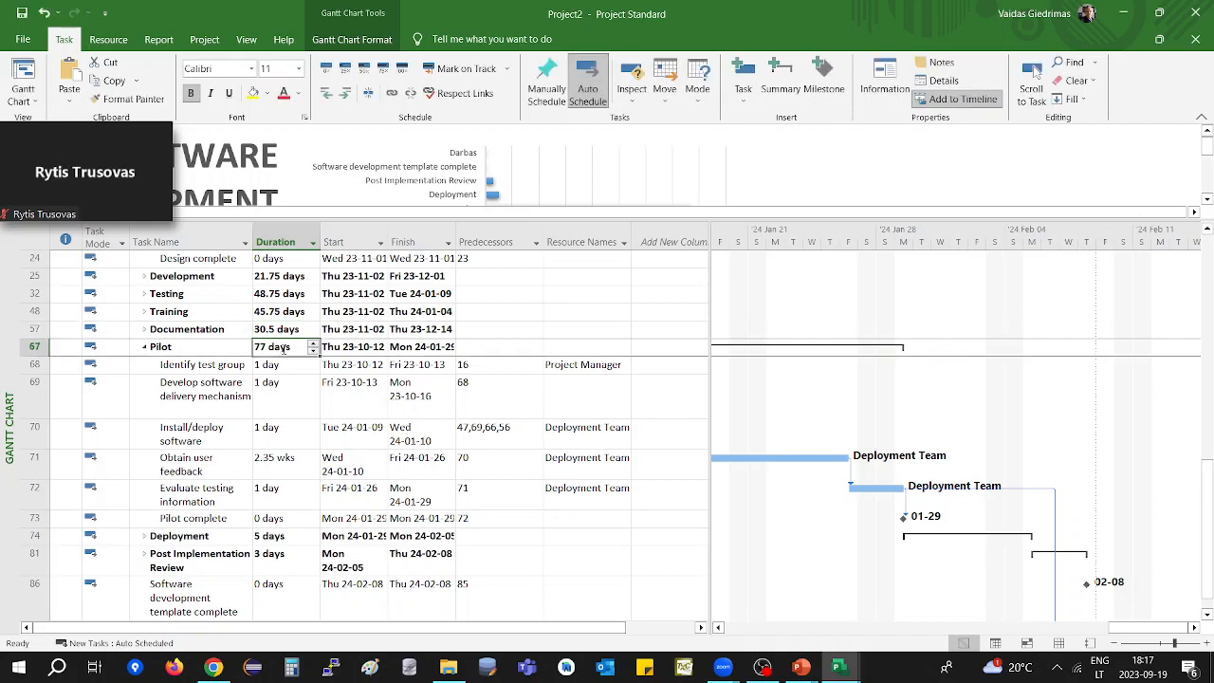
{"action": "left_click_drag", "start_coordinate": [297, 370], "coordinate": [320, 519]}
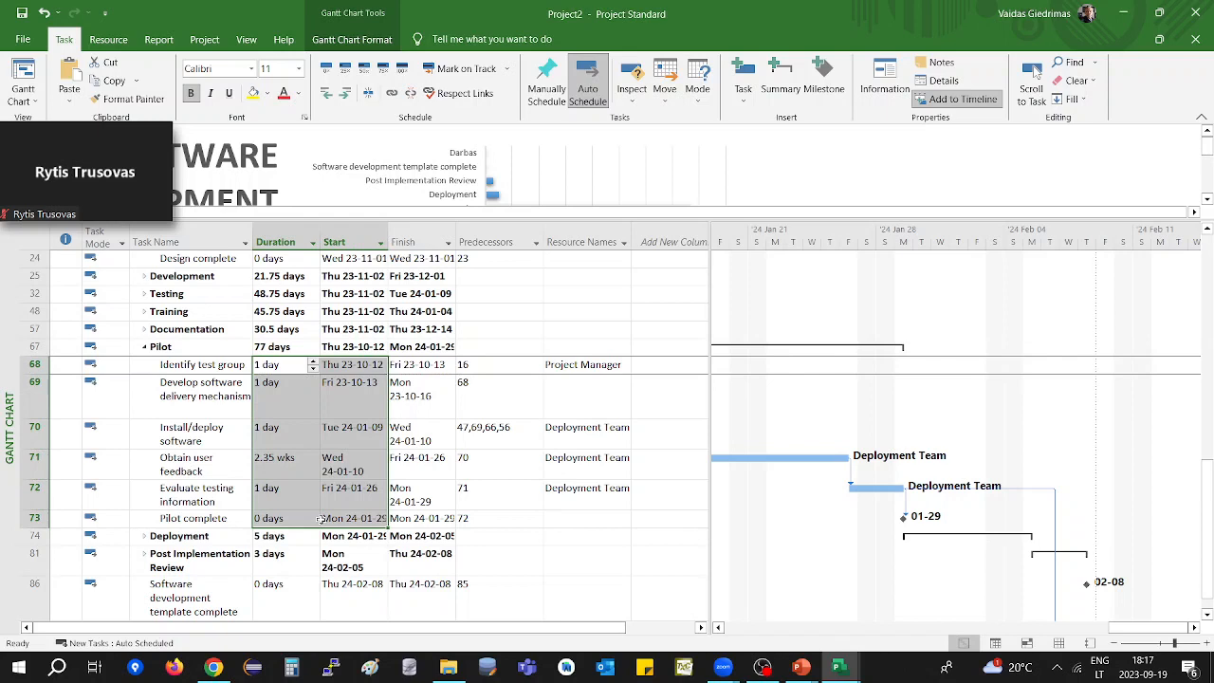
{"action": "left_click", "coordinate": [279, 348]}
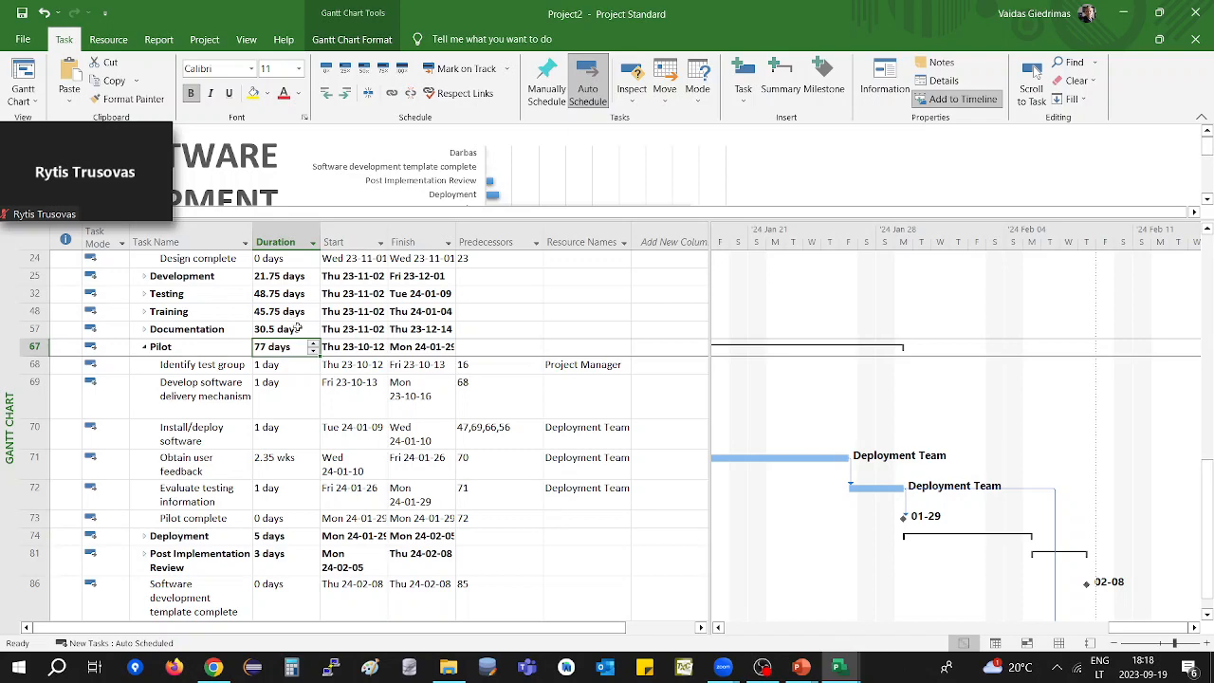
Open the project information and review the project's start date and current date.
{"action": "mouse_move", "coordinate": [169, 144]}
{"action": "left_click", "coordinate": [205, 40]}
{"action": "left_click_drag", "start_coordinate": [163, 134], "coordinate": [186, 557]}
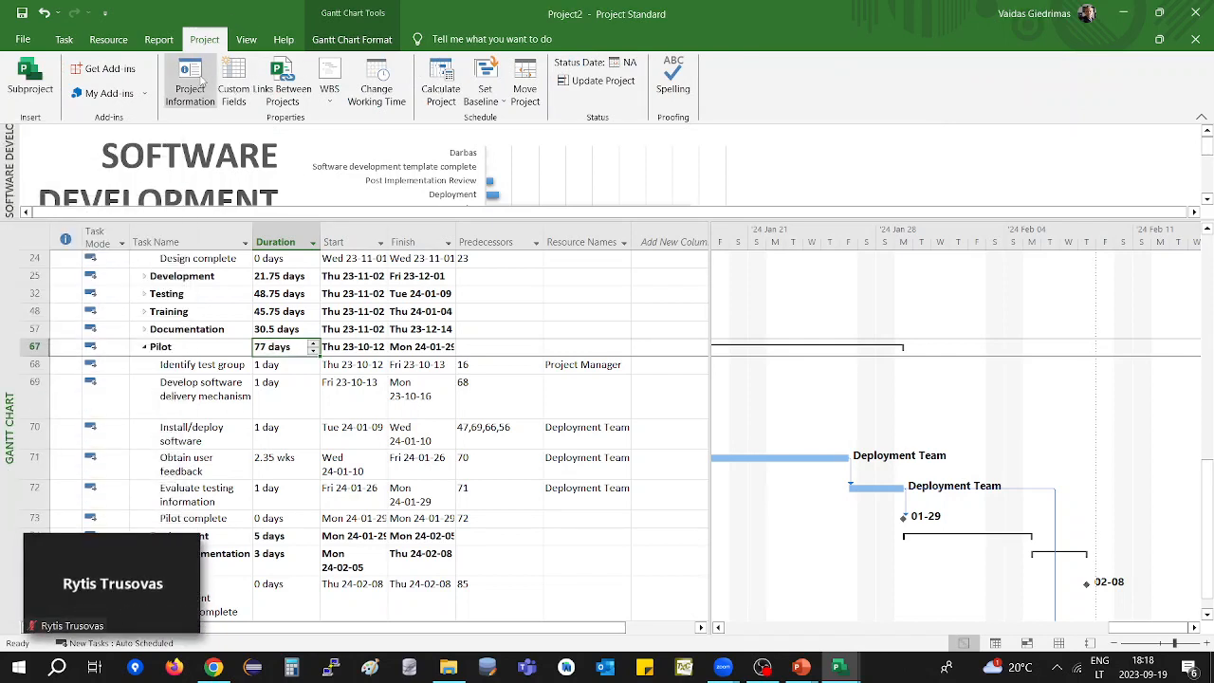
{"action": "left_click", "coordinate": [202, 84]}
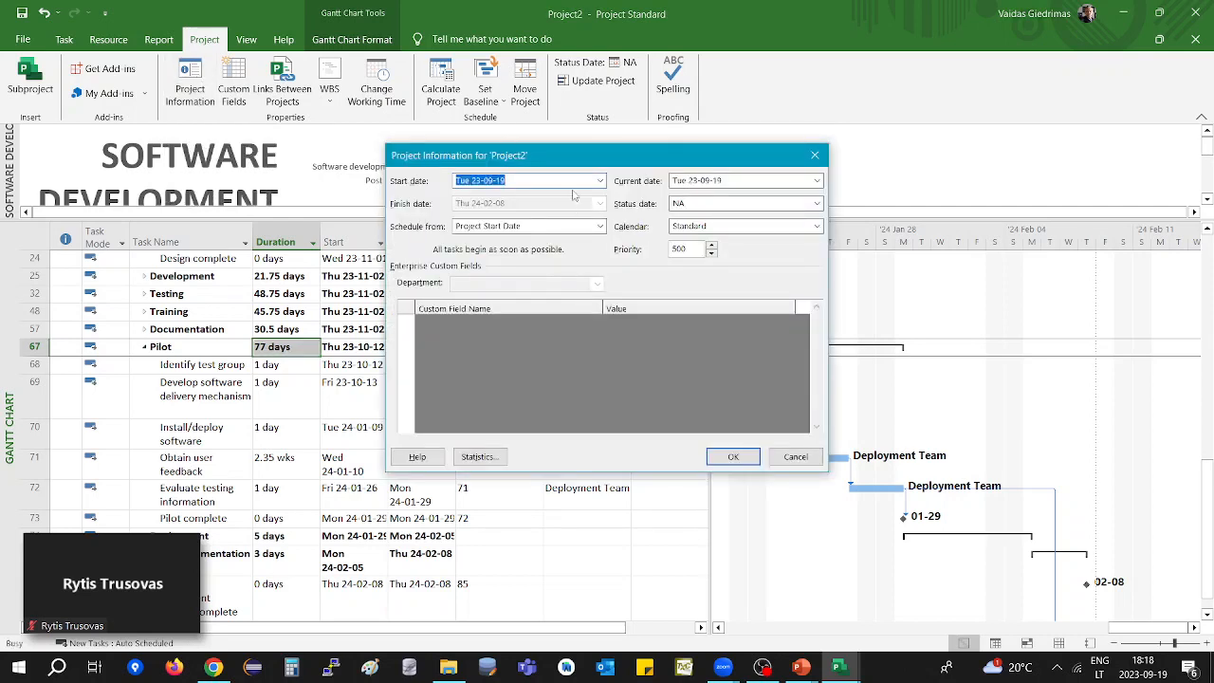
{"action": "left_click", "coordinate": [574, 183]}
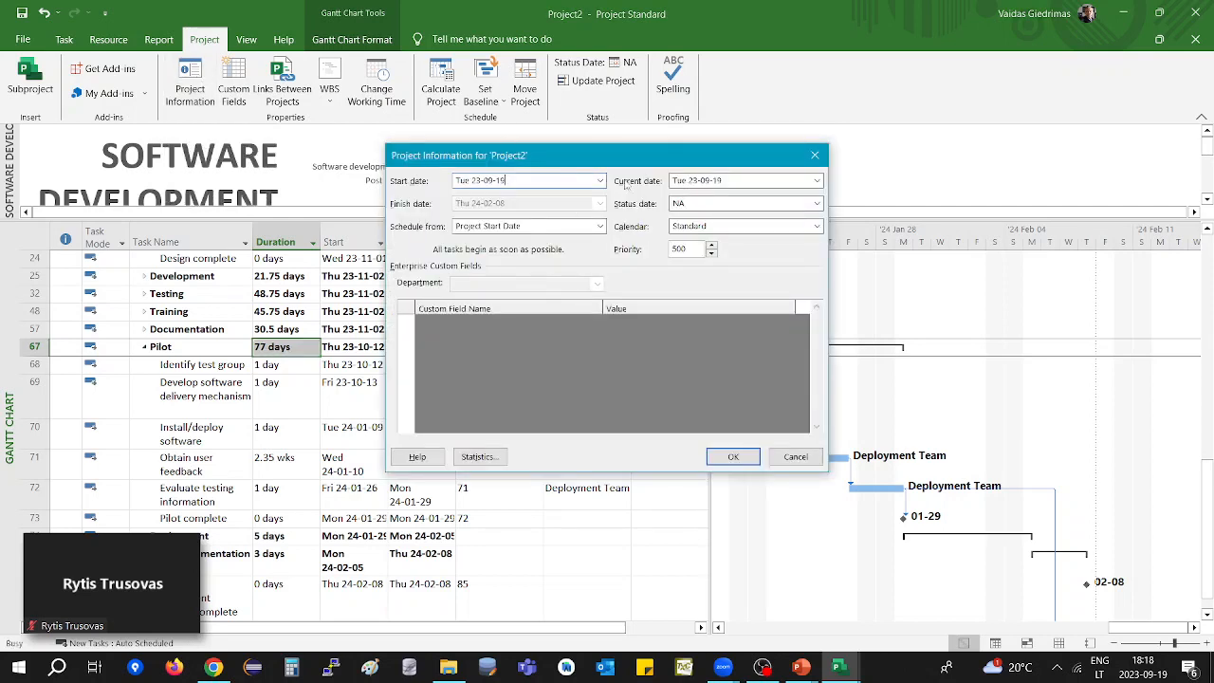
{"action": "left_click", "coordinate": [751, 179]}
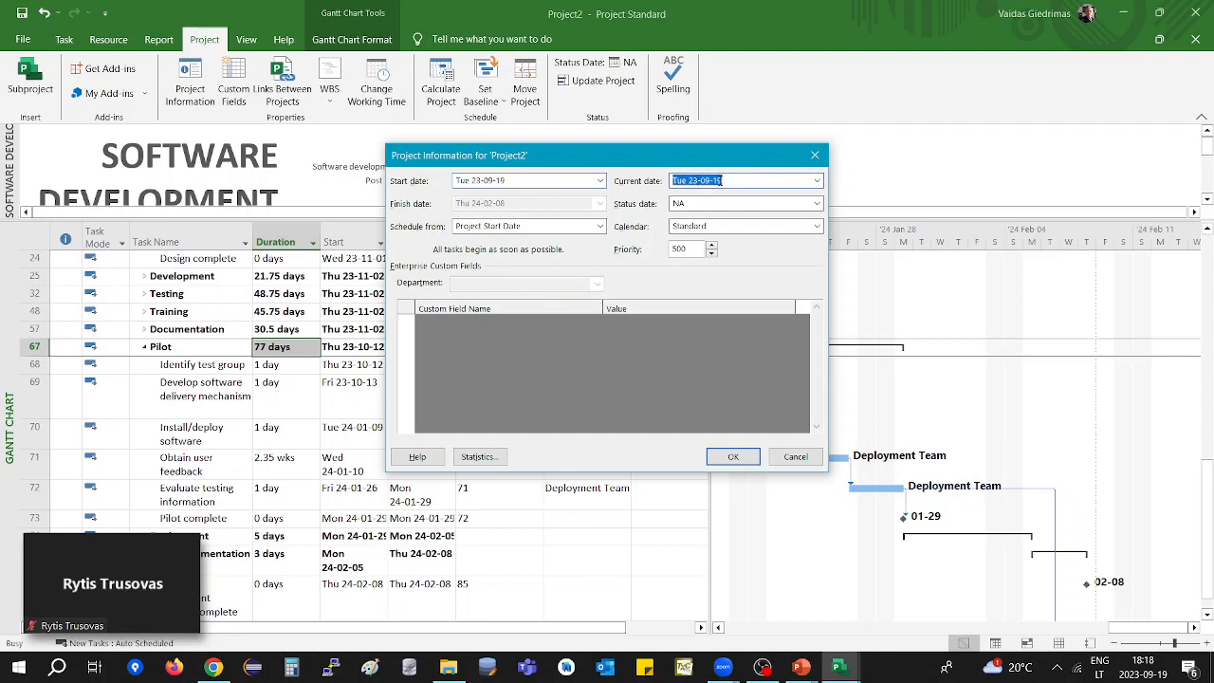
{"action": "left_click", "coordinate": [521, 184]}
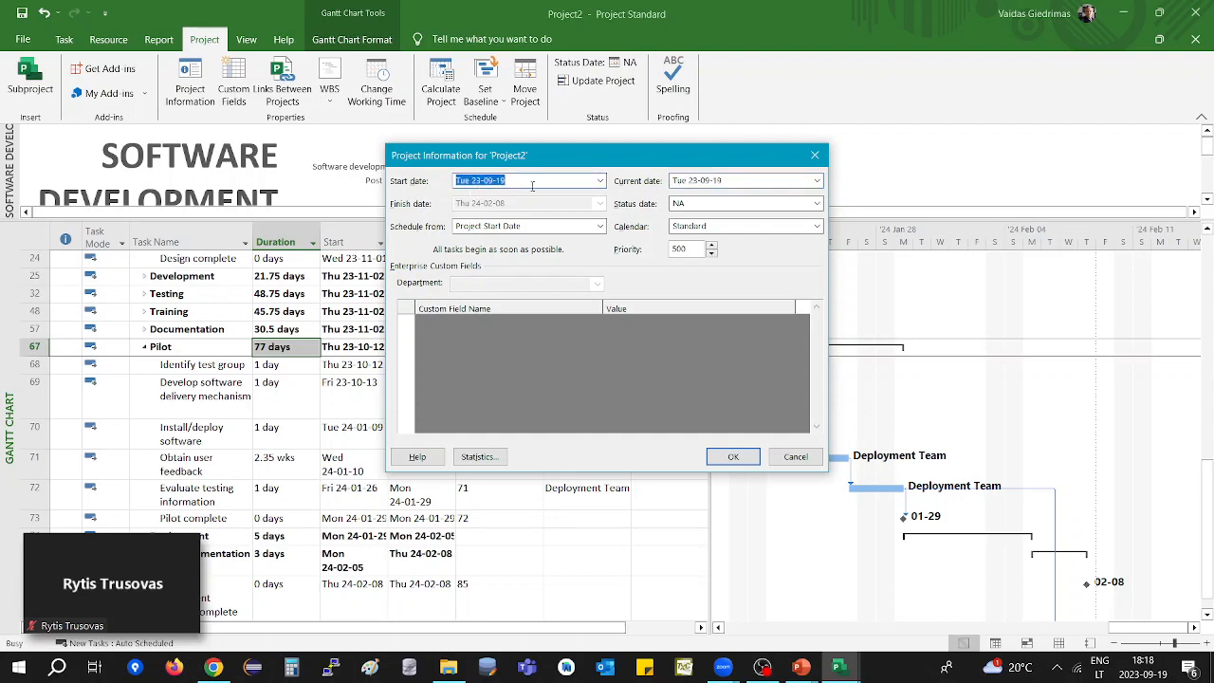
{"action": "left_click", "coordinate": [534, 185]}
{"action": "left_click_drag", "start_coordinate": [467, 181], "coordinate": [521, 181]}
Schedule the project from the Project Finish Date, with the finish date set to 24-01-30, and apply the project information.
{"action": "left_click", "coordinate": [600, 226]}
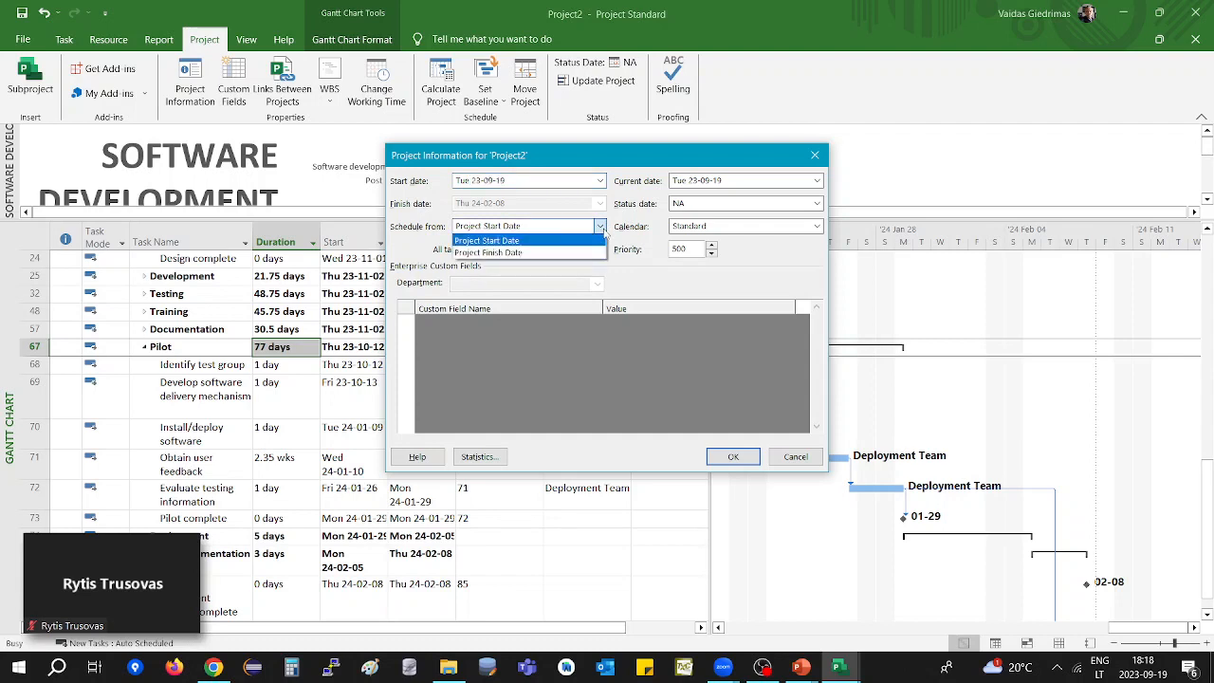
{"action": "left_click", "coordinate": [552, 253]}
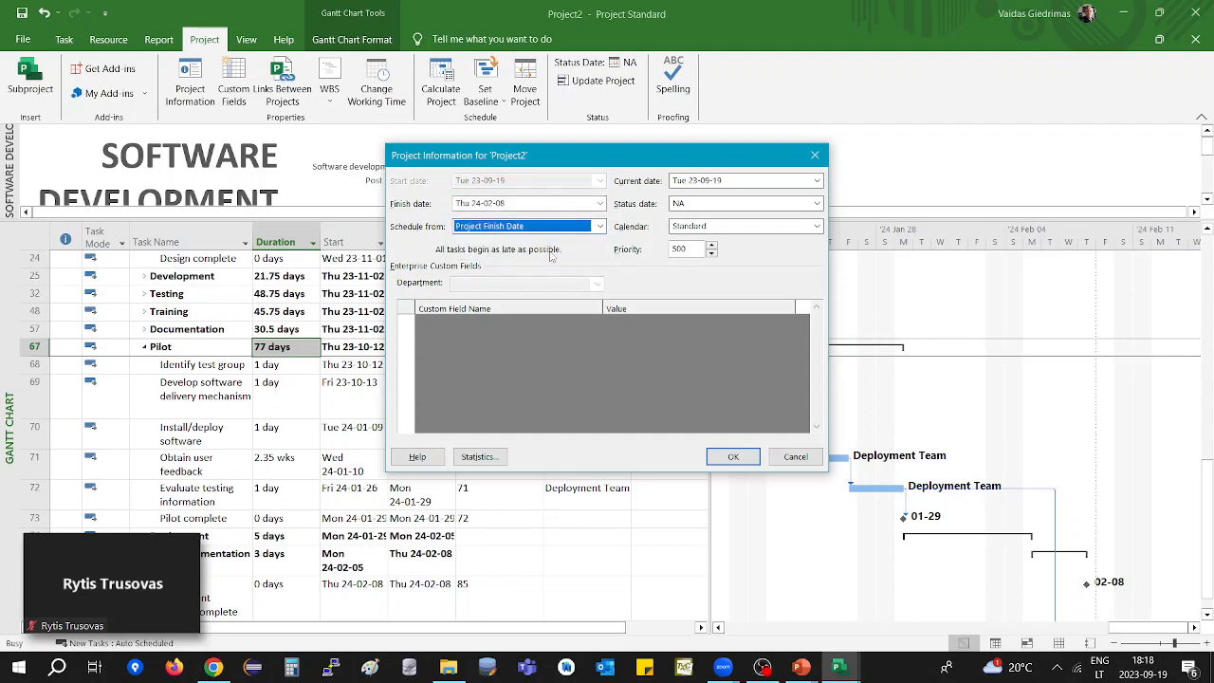
{"action": "left_click", "coordinate": [493, 202]}
{"action": "left_click", "coordinate": [490, 203]}
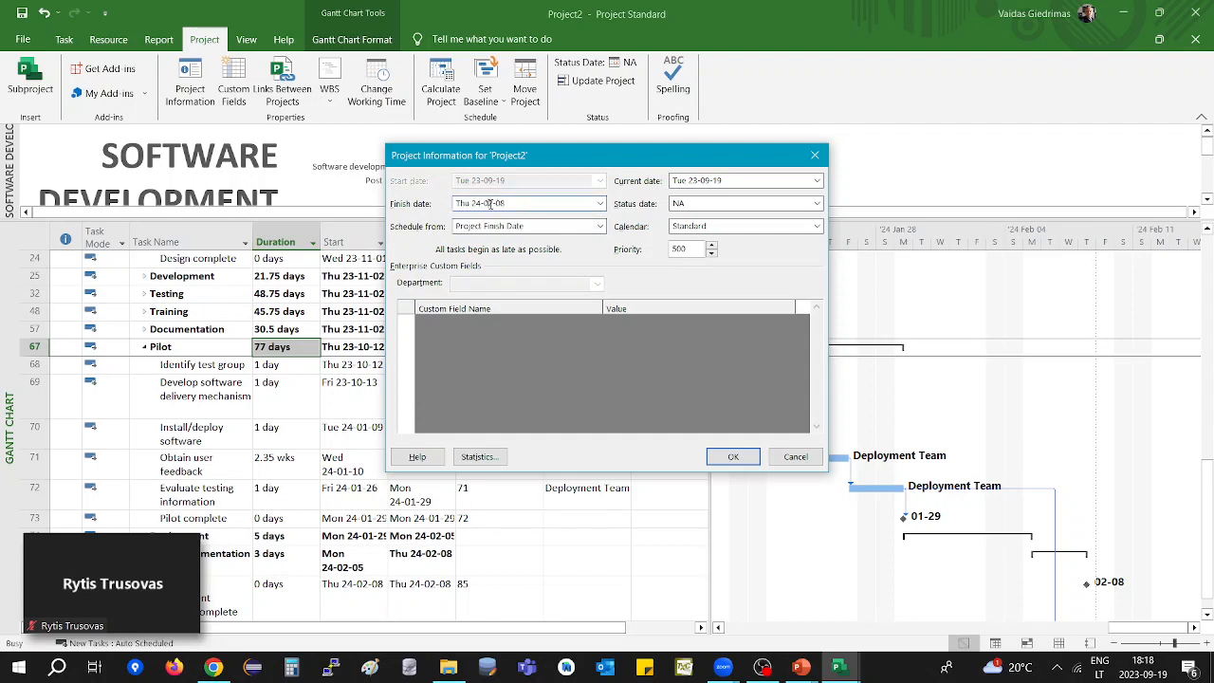
{"action": "left_click_drag", "start_coordinate": [491, 203], "coordinate": [532, 204]}
{"action": "type", "text": "1-30"}
{"action": "left_click", "coordinate": [679, 203]}
{"action": "left_click", "coordinate": [733, 456]}
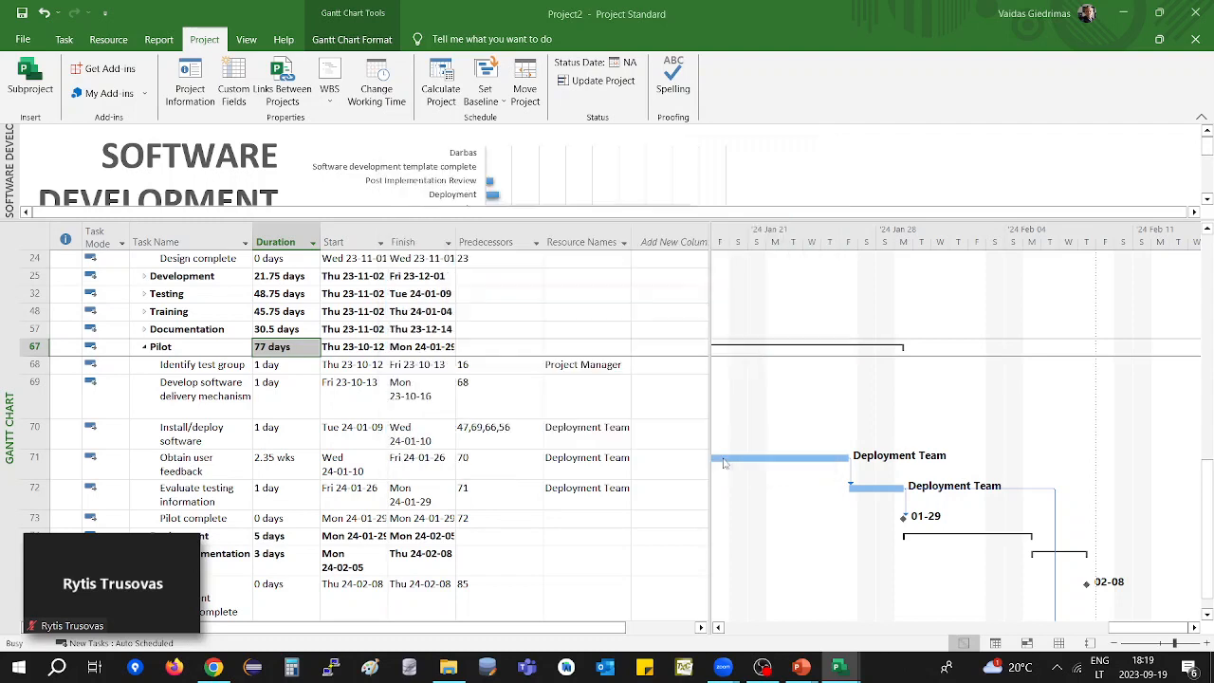
Reopen the project information and review the start date calculated from the project finish date.
{"action": "left_click", "coordinate": [563, 379]}
{"action": "left_click", "coordinate": [191, 80]}
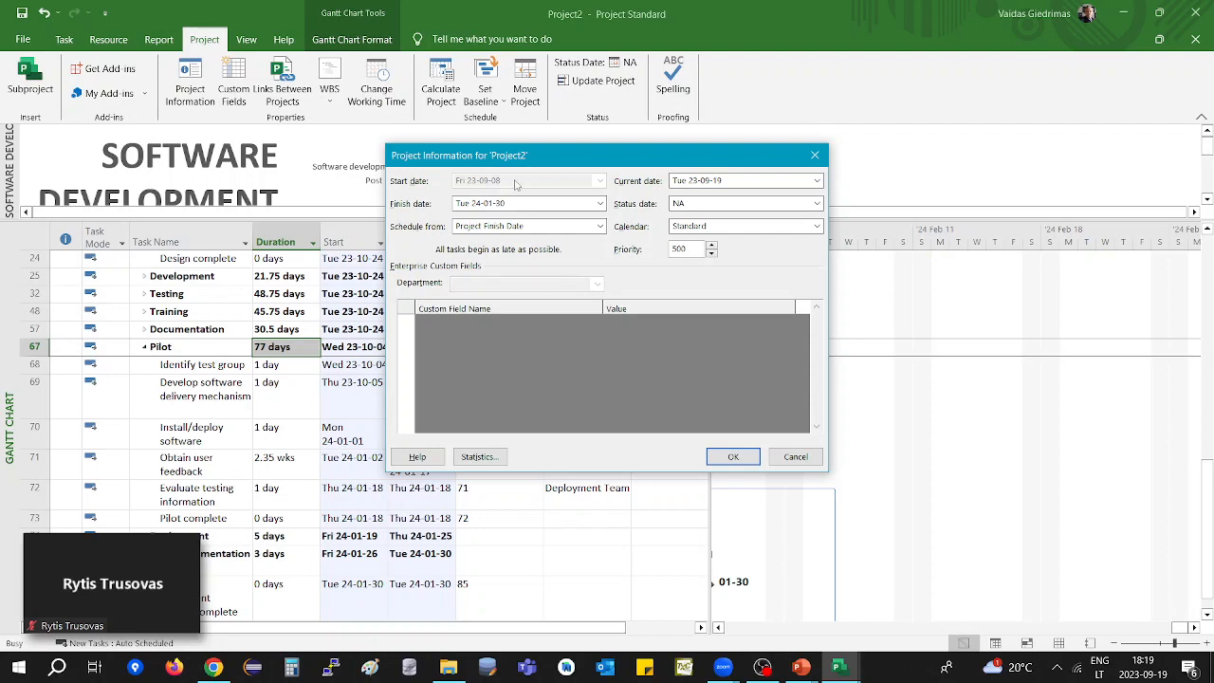
{"action": "left_click", "coordinate": [755, 459]}
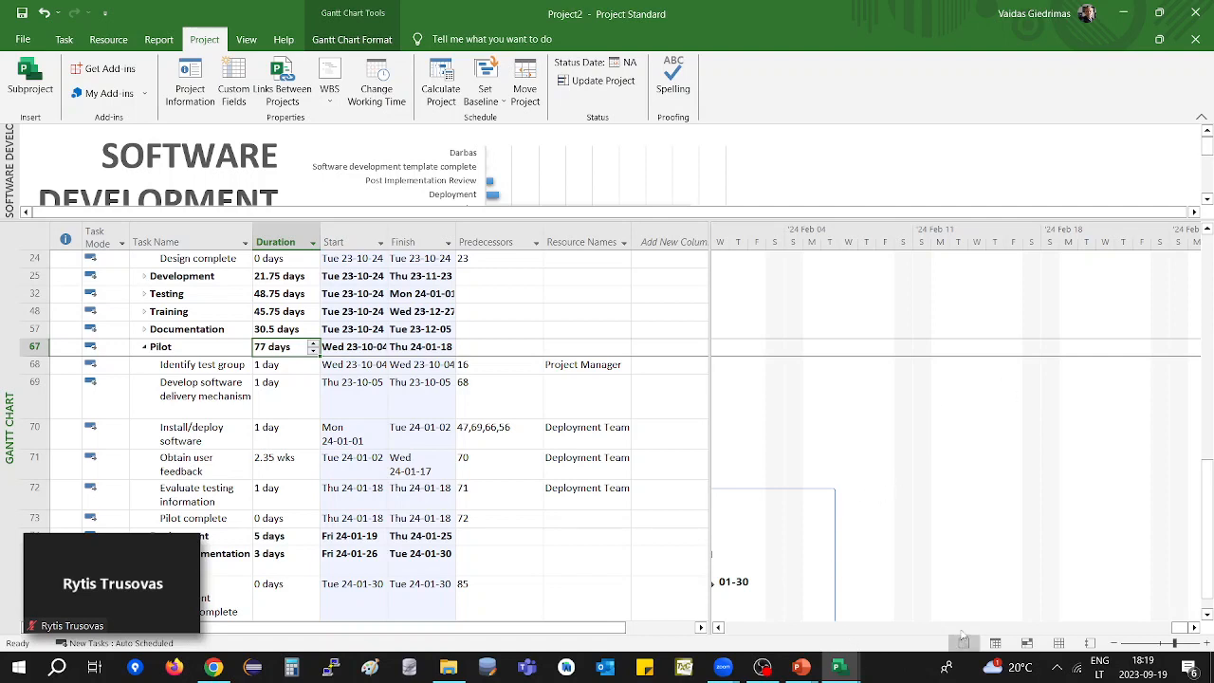
Move the Obtain user feedback bar slightly earlier in the Gantt chart and split the task so its second part starts on Mon 24-01-08.
{"action": "left_click", "coordinate": [742, 629]}
{"action": "left_click", "coordinate": [742, 628]}
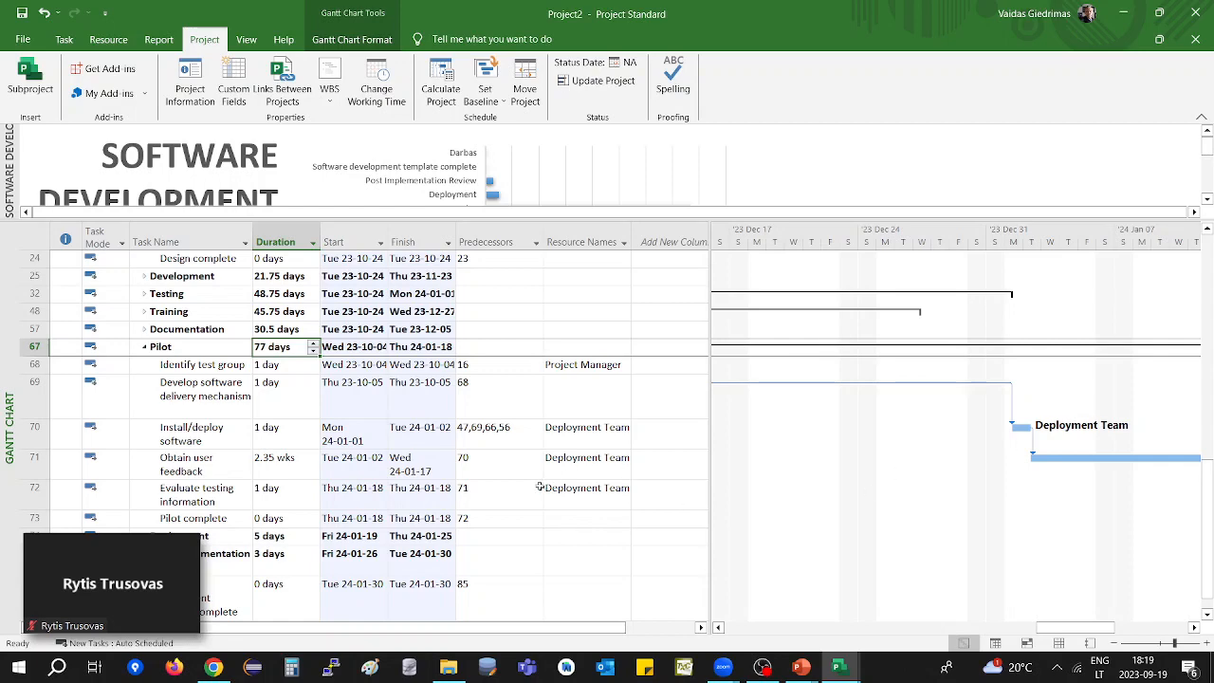
{"action": "scroll", "coordinate": [541, 478], "scroll_direction": "down", "scroll_amount": 3}
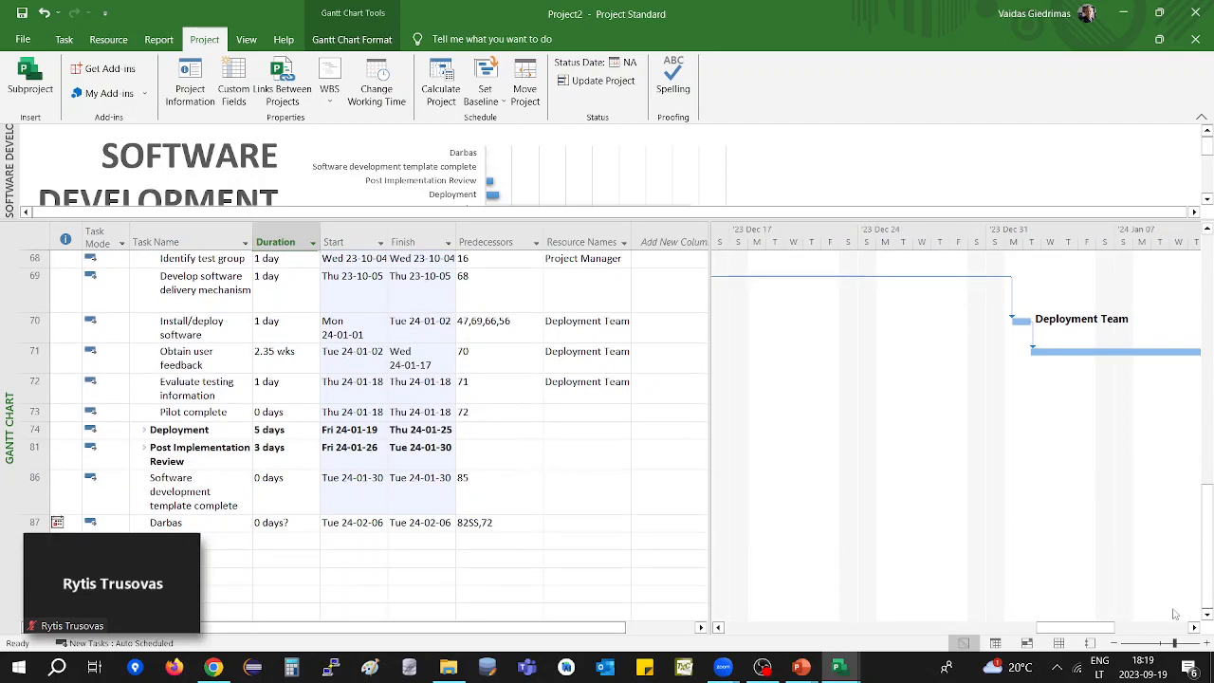
{"action": "left_click_drag", "start_coordinate": [1195, 627], "coordinate": [1195, 626]}
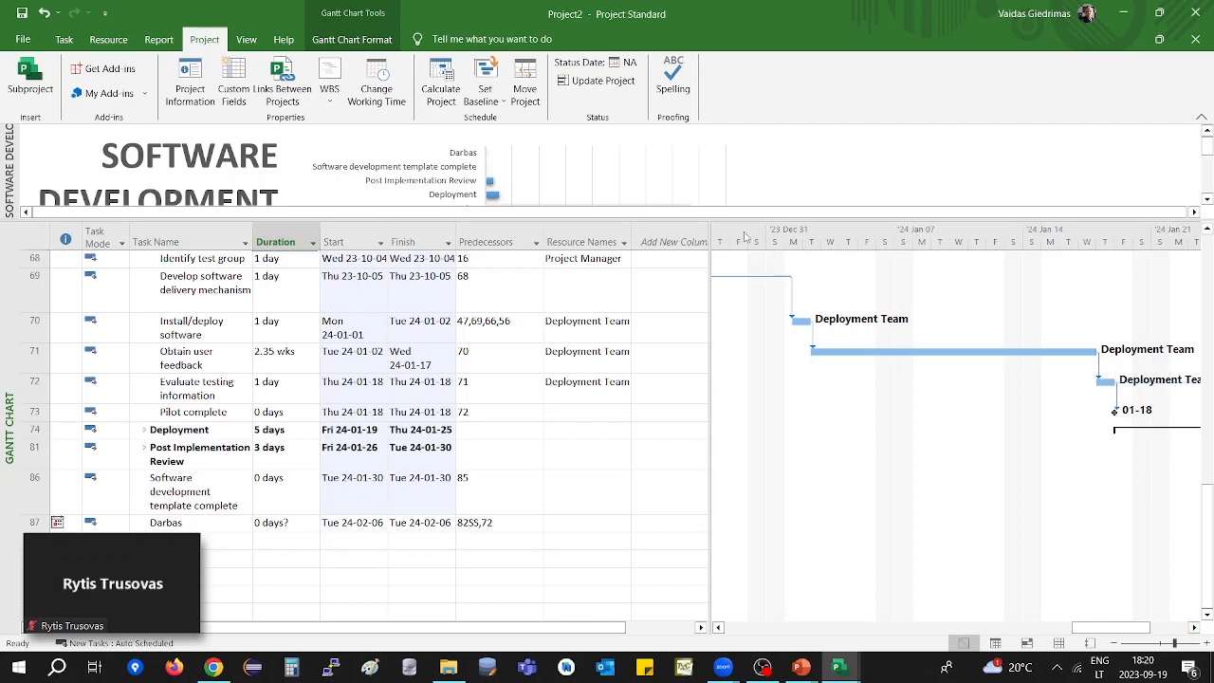
{"action": "left_click", "coordinate": [66, 39]}
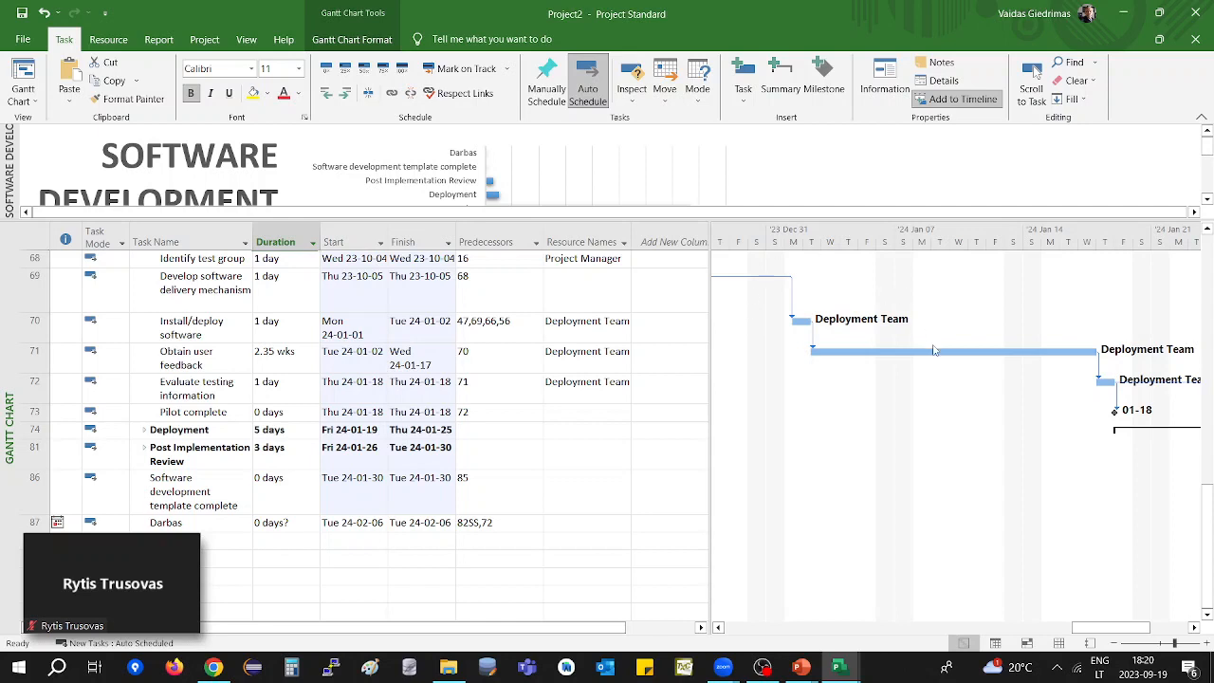
{"action": "mouse_move", "coordinate": [930, 350]}
{"action": "left_mouse_down"}
{"action": "mouse_move", "coordinate": [946, 350]}
{"action": "mouse_move", "coordinate": [923, 351]}
{"action": "left_mouse_up"}
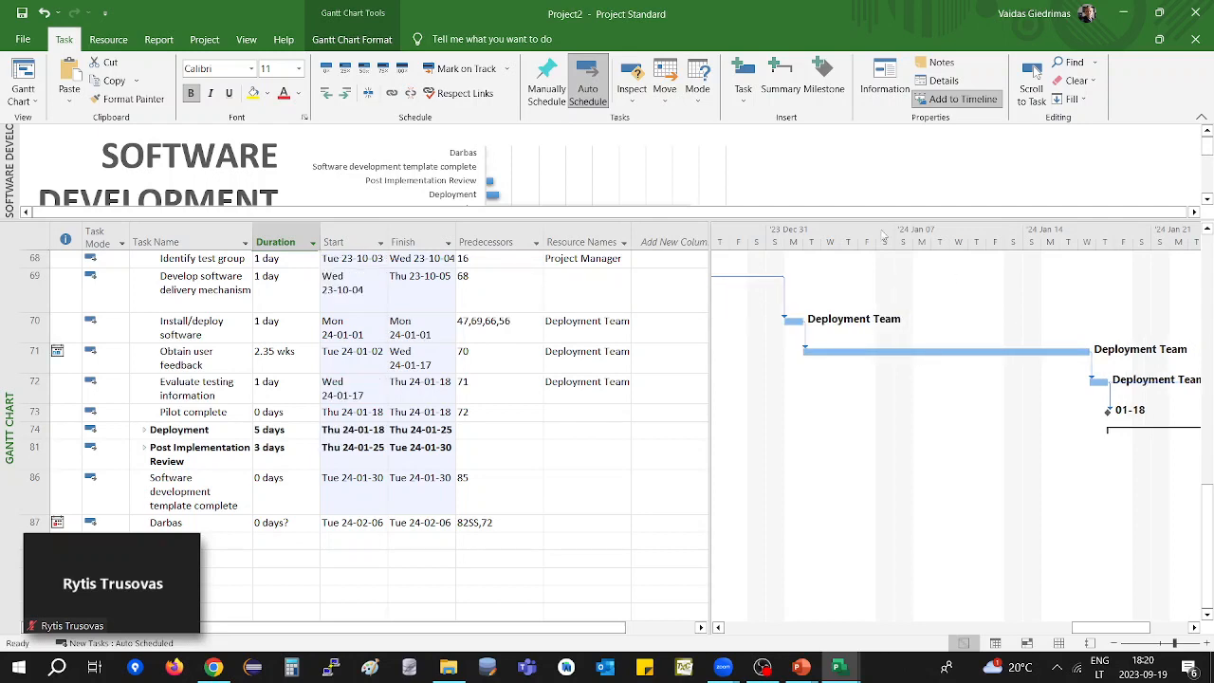
{"action": "left_click", "coordinate": [369, 93]}
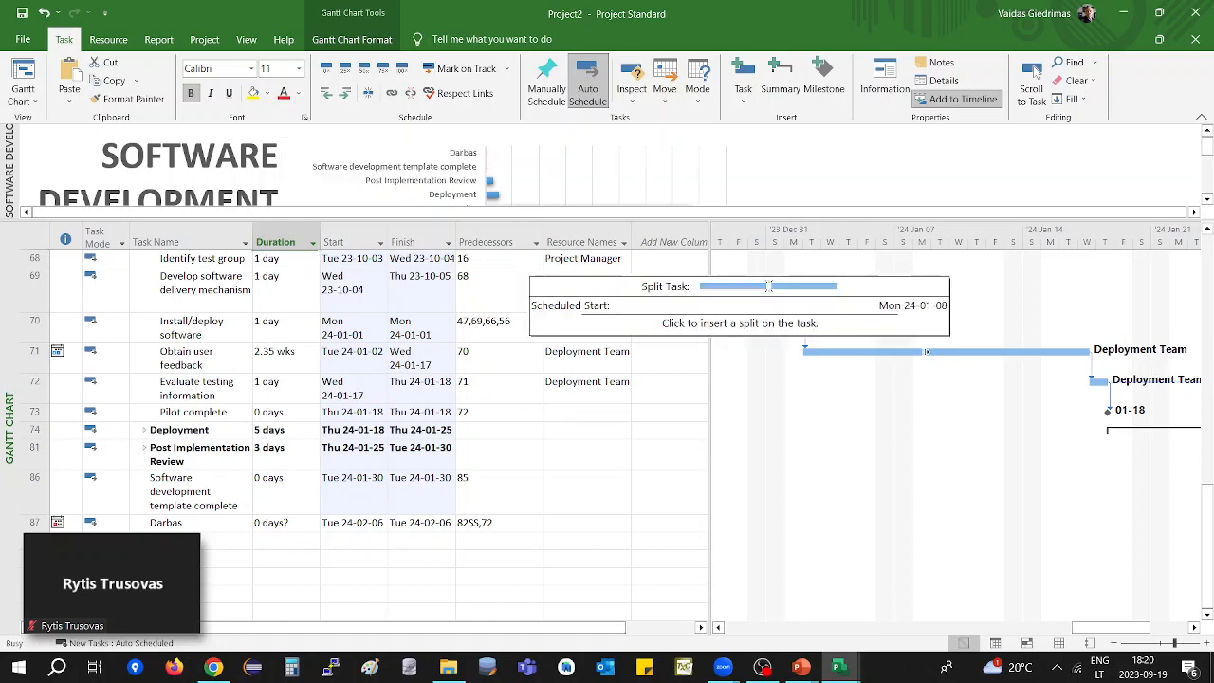
{"action": "left_click_drag", "start_coordinate": [926, 353], "coordinate": [969, 352]}
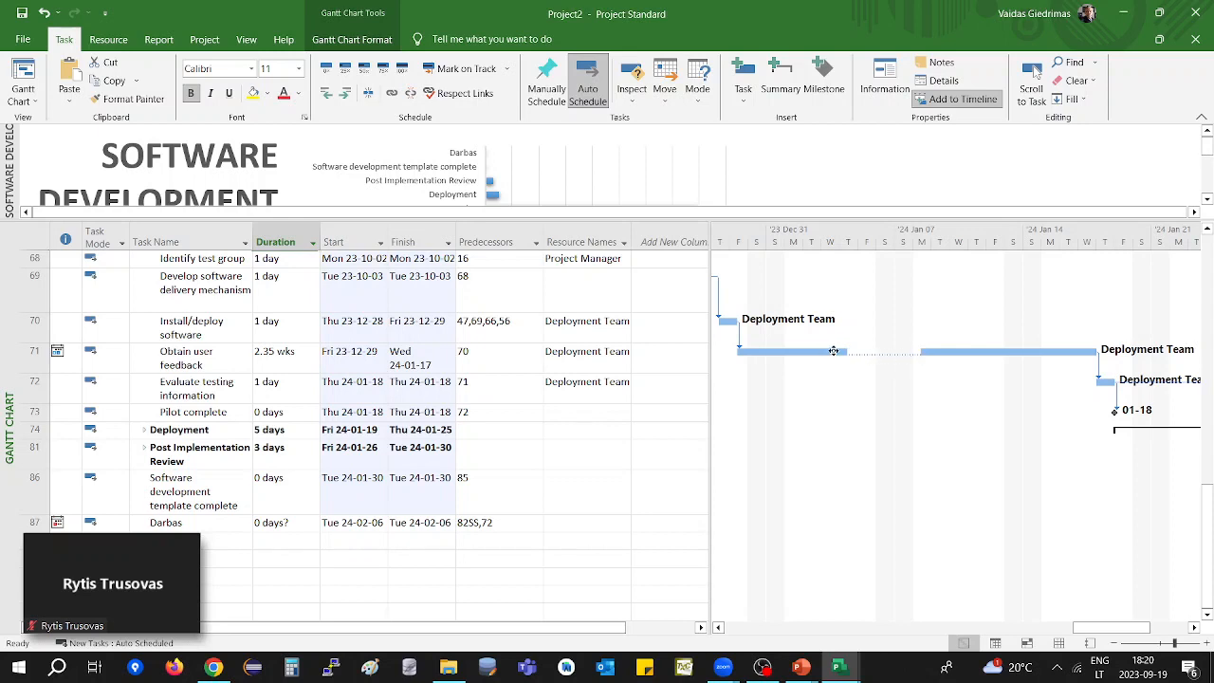
Reshape the split Obtain user feedback bar by shortening its parts to a 1.3 wks duration, recording progress and removing its finish constraint.
{"action": "mouse_move", "coordinate": [842, 352]}
{"action": "left_mouse_down"}
{"action": "mouse_move", "coordinate": [807, 351]}
{"action": "mouse_move", "coordinate": [820, 351]}
{"action": "left_mouse_up"}
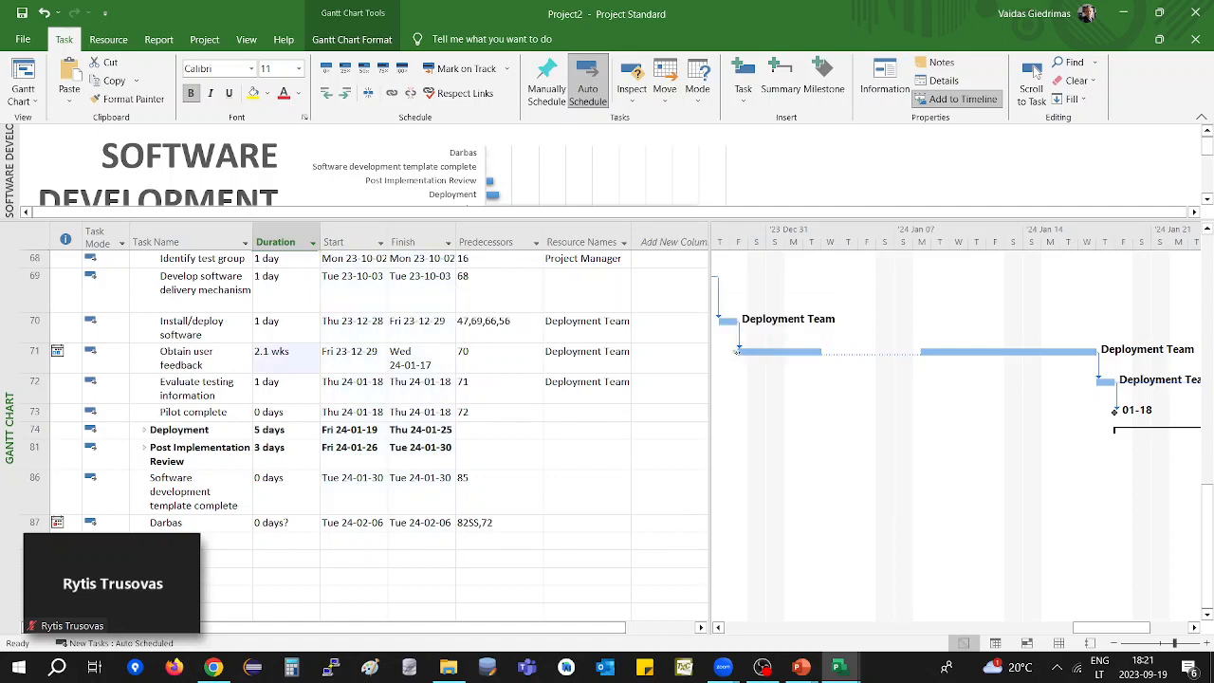
{"action": "left_click_drag", "start_coordinate": [737, 350], "coordinate": [799, 352]}
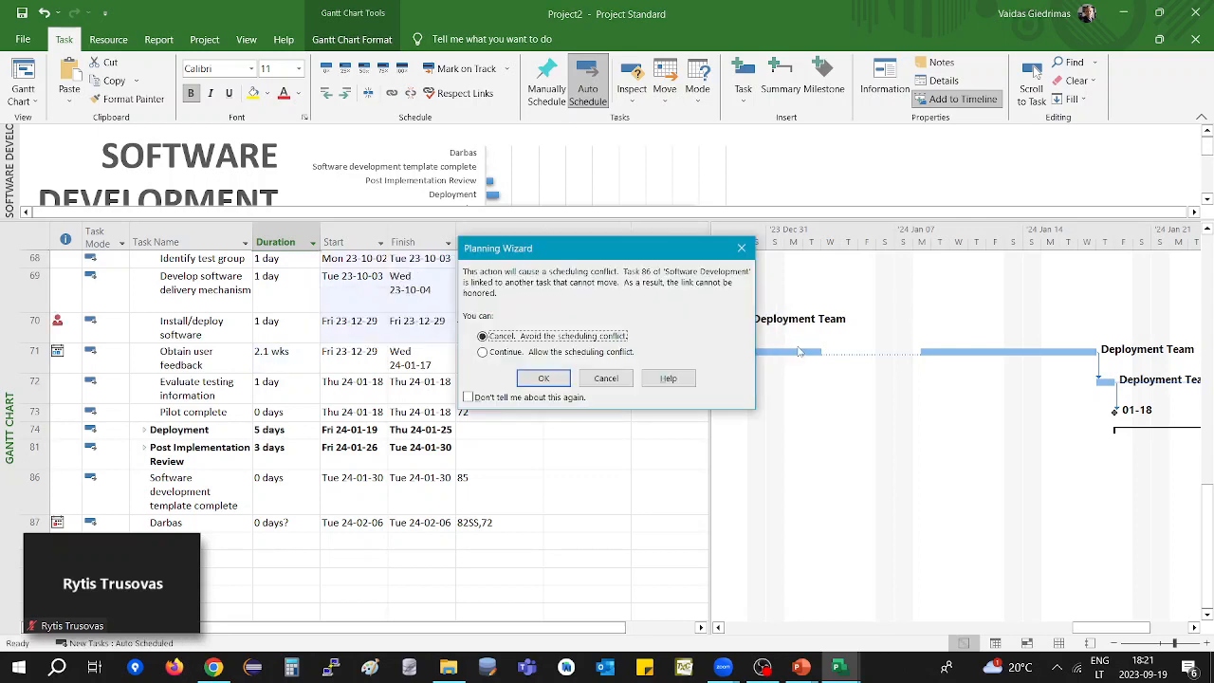
{"action": "left_click", "coordinate": [557, 379]}
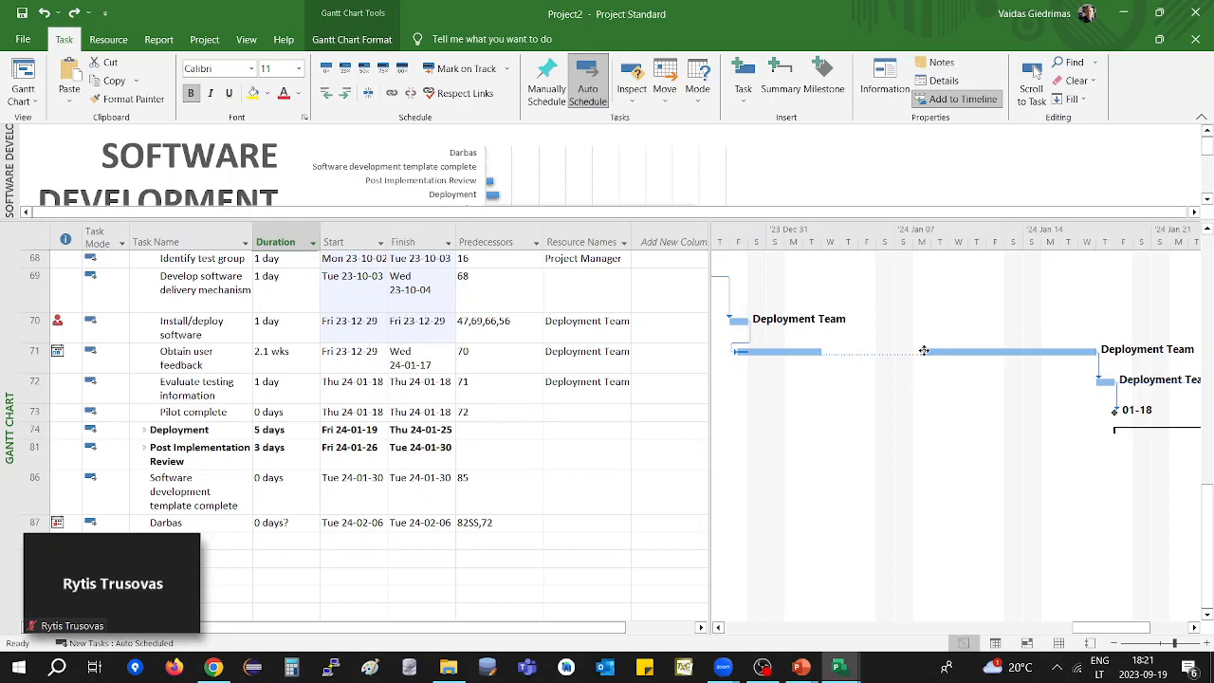
{"action": "left_click_drag", "start_coordinate": [1097, 352], "coordinate": [972, 353]}
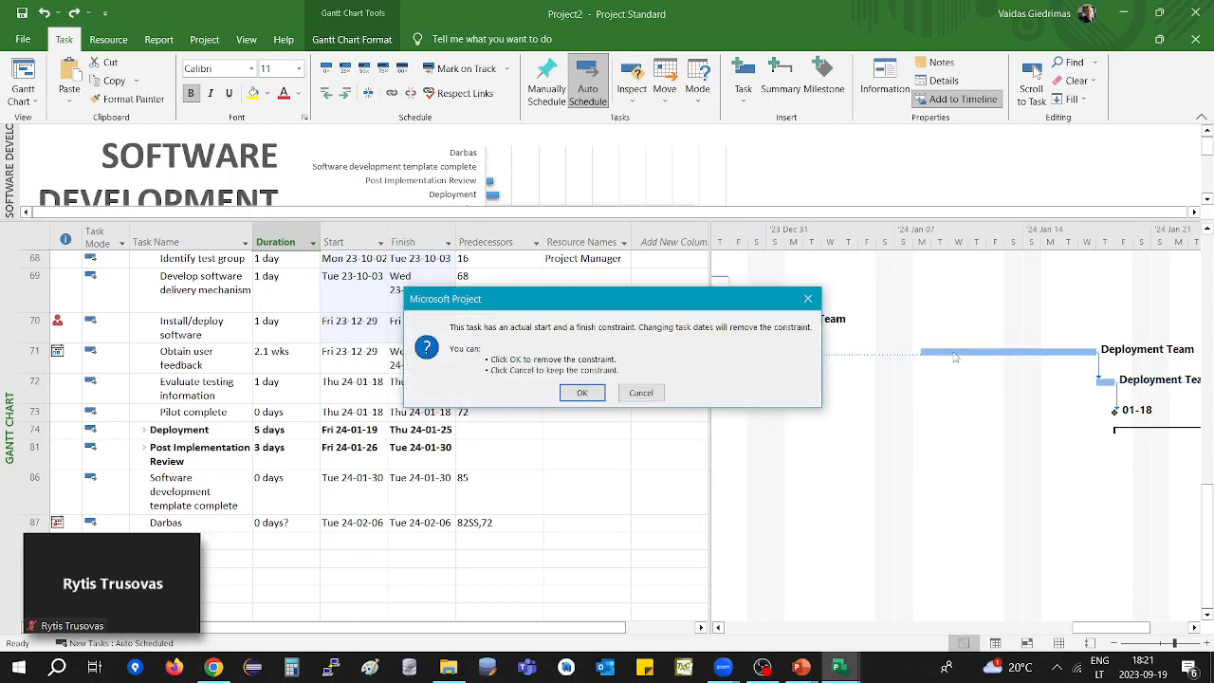
{"action": "left_click", "coordinate": [581, 392]}
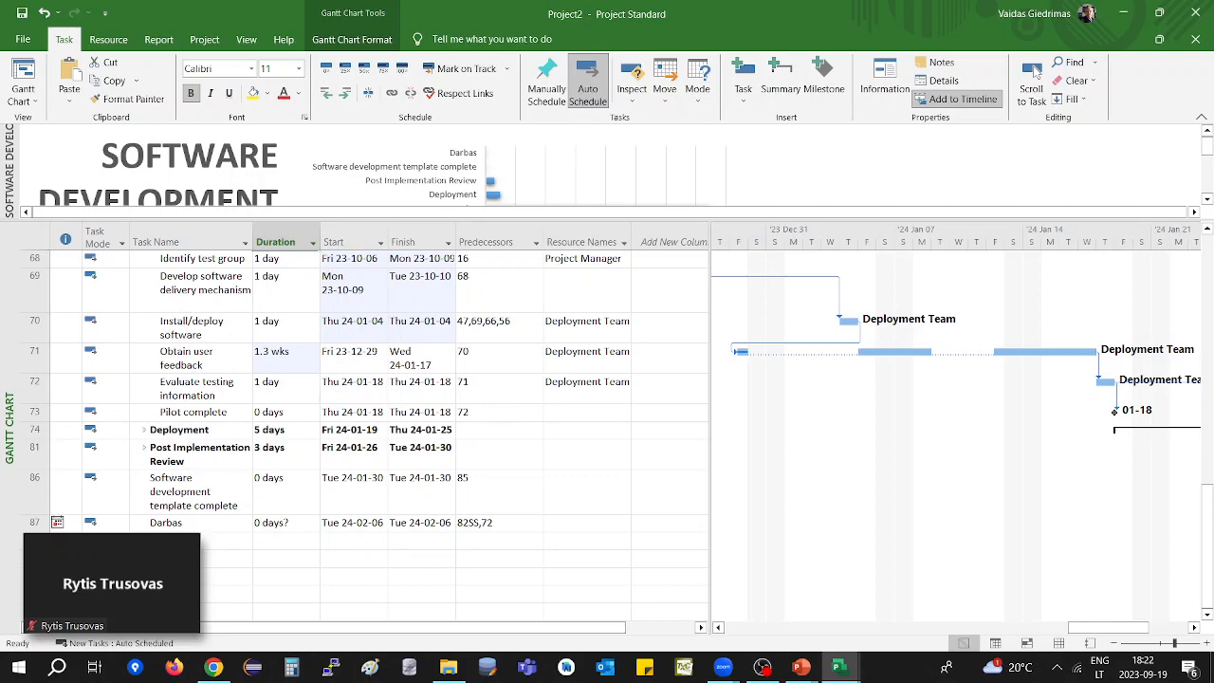
Examine the task information of Darbas, including its predecessors, general settings, resources, advanced constraints, notes and custom fields.
{"action": "scroll", "coordinate": [208, 446], "scroll_direction": "down", "scroll_amount": 3}
{"action": "left_click", "coordinate": [178, 433]}
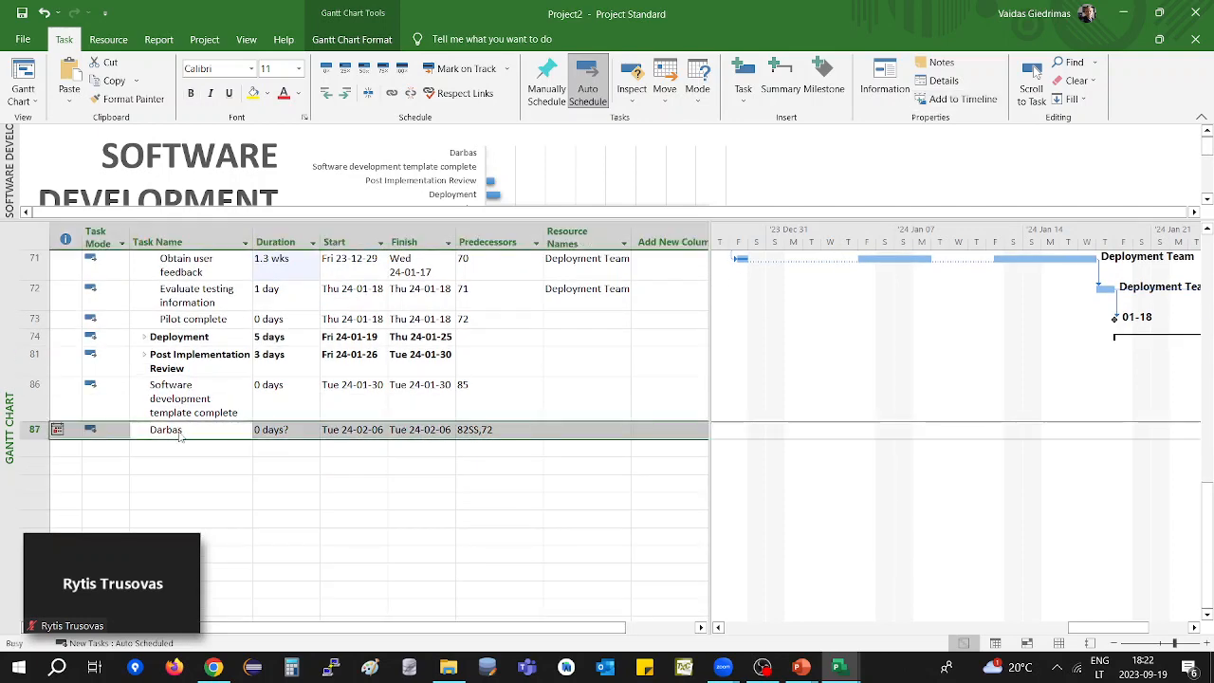
{"action": "double_click", "coordinate": [180, 432]}
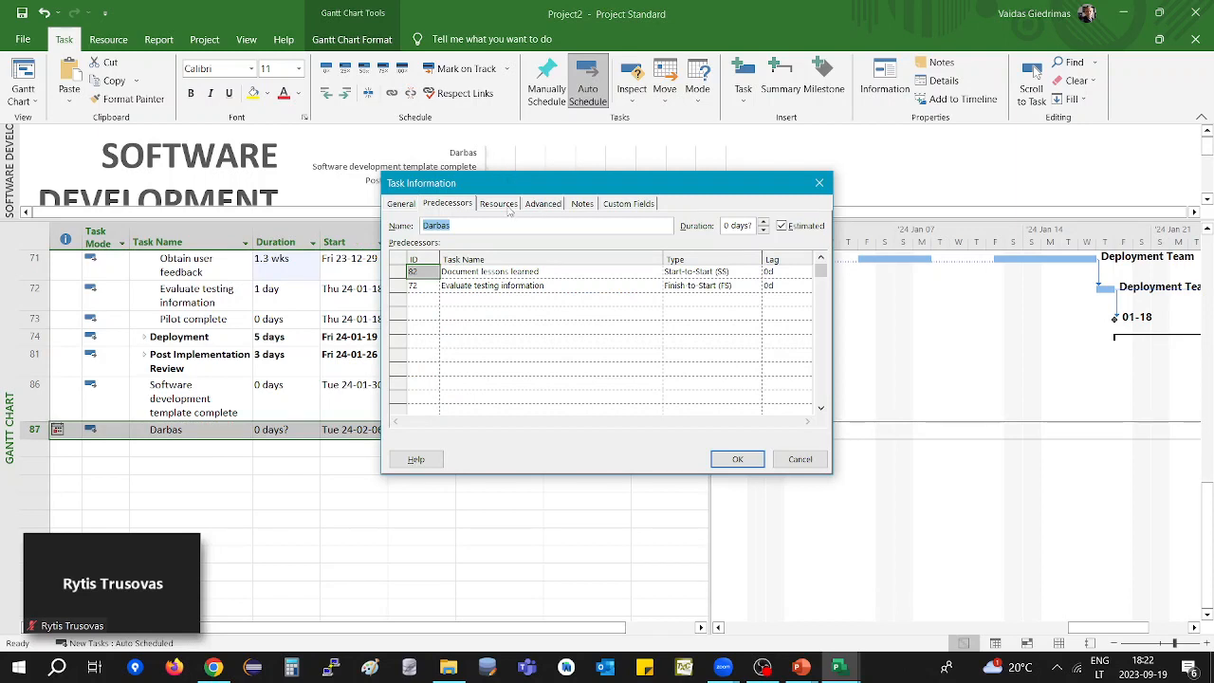
{"action": "left_click", "coordinate": [409, 207]}
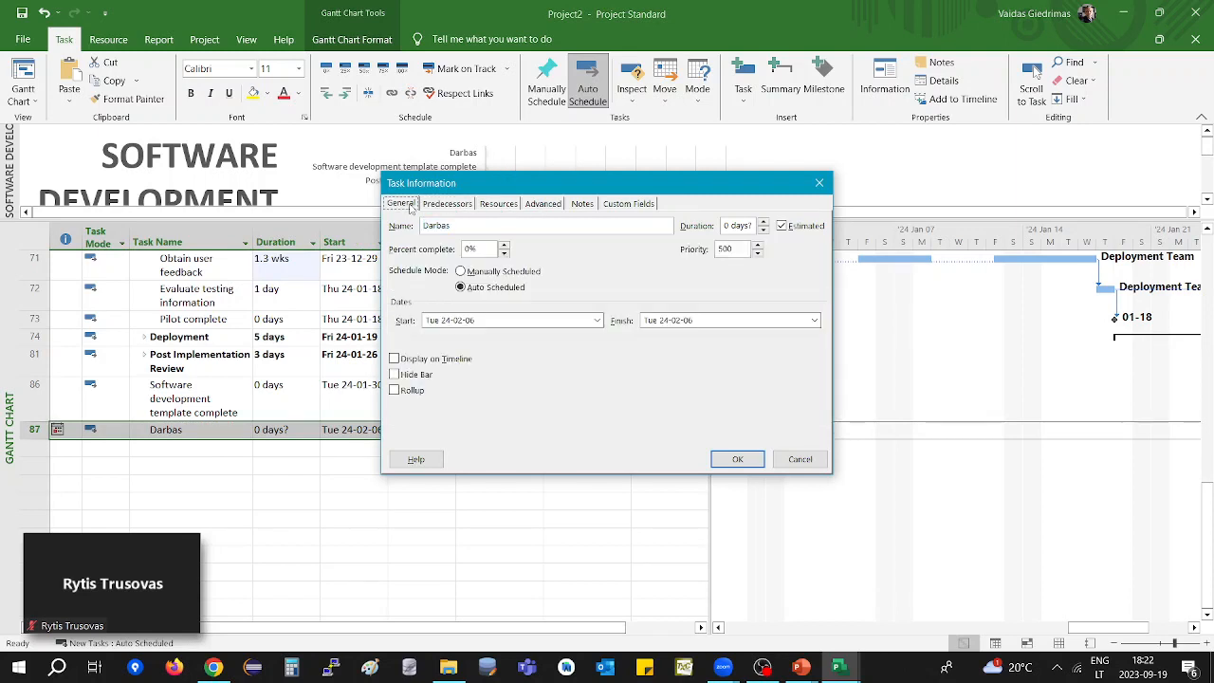
{"action": "left_click", "coordinate": [500, 205]}
{"action": "left_click", "coordinate": [542, 205]}
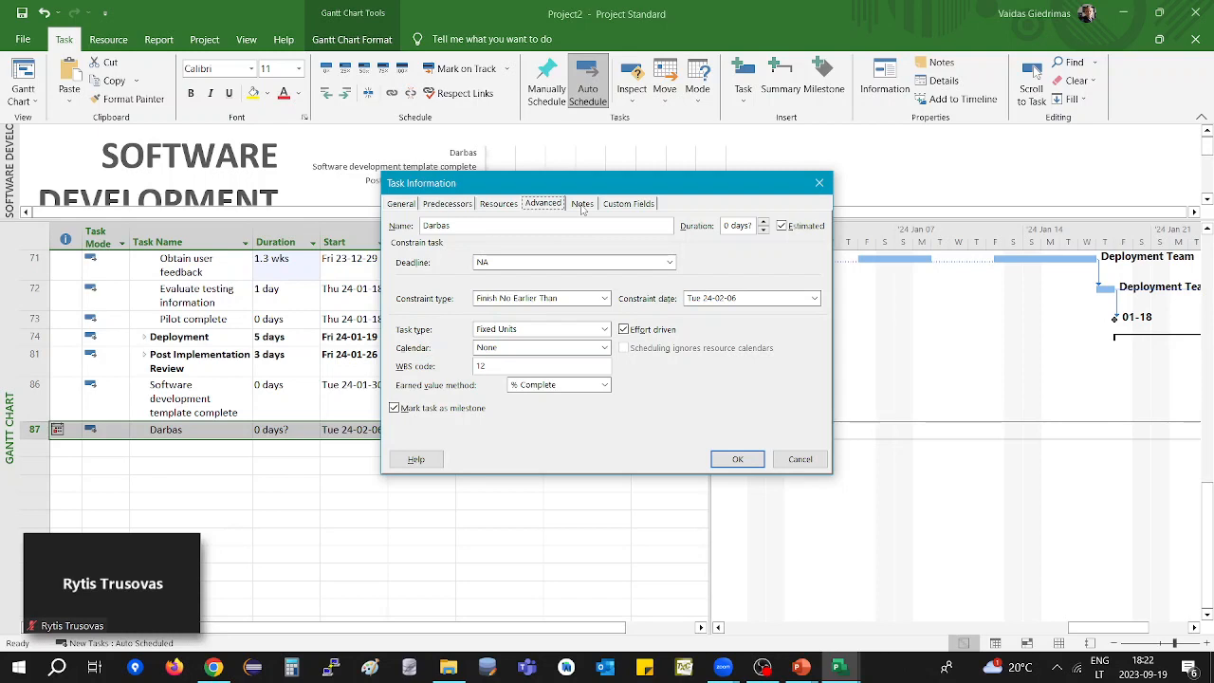
{"action": "left_click", "coordinate": [582, 205]}
{"action": "left_click", "coordinate": [625, 205]}
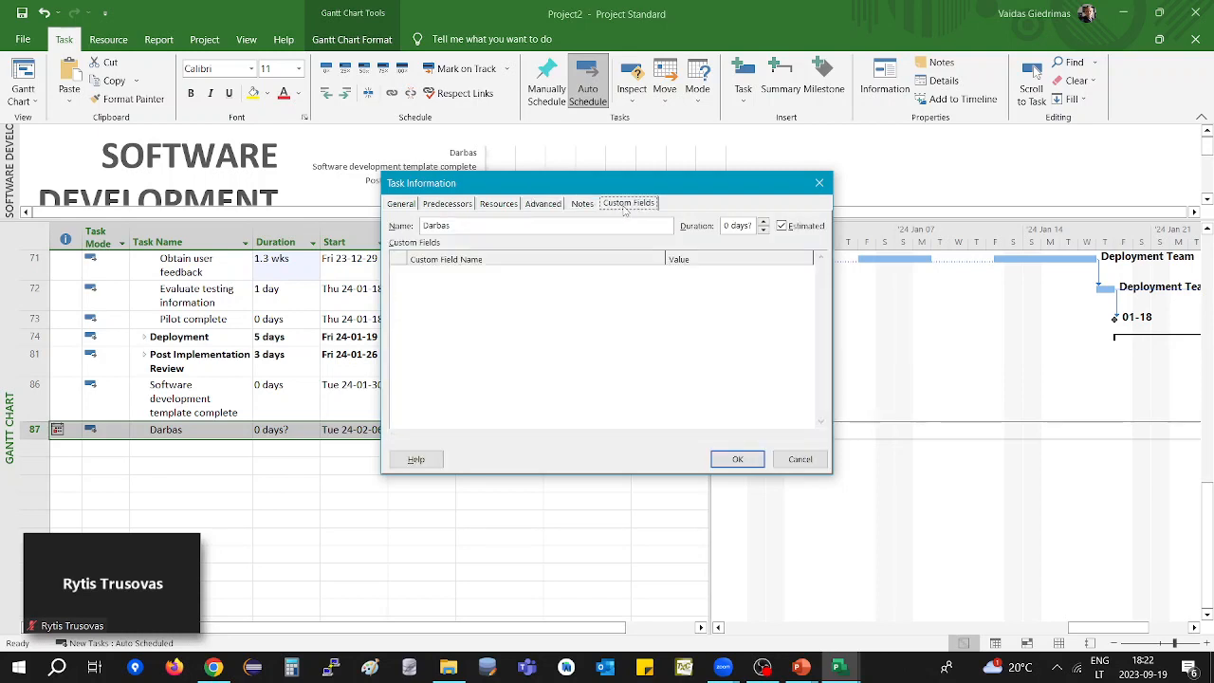
{"action": "left_click", "coordinate": [818, 183]}
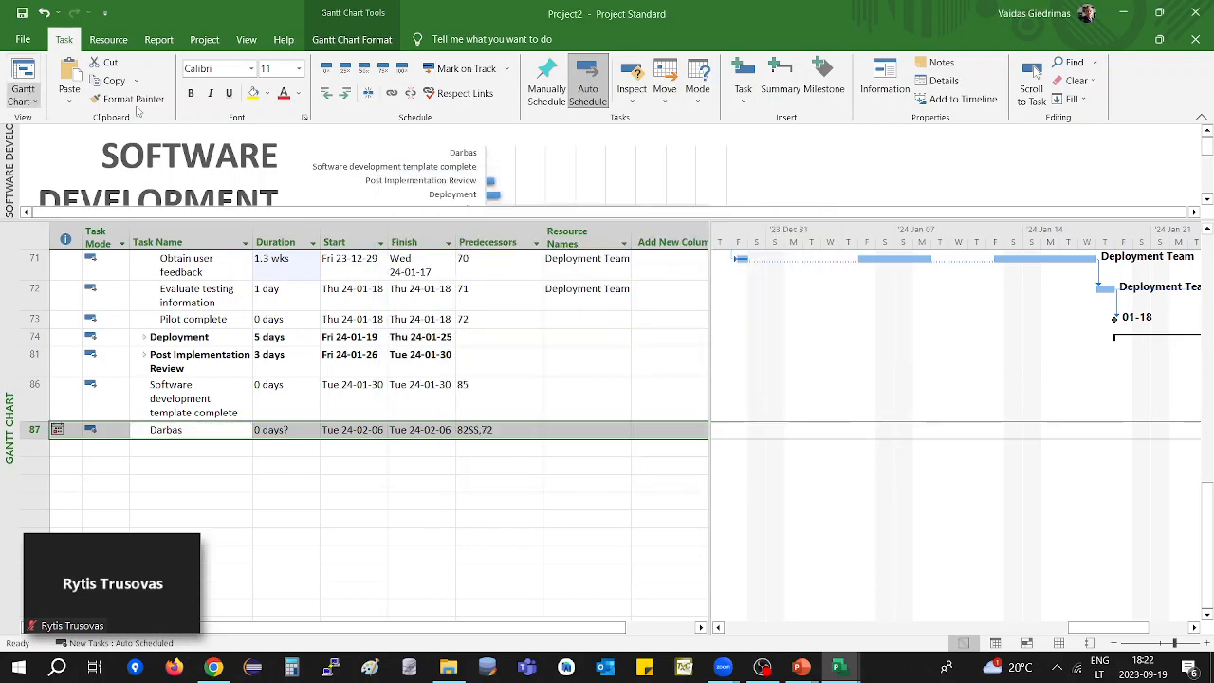
{"action": "left_click", "coordinate": [508, 73]}
{"action": "left_click", "coordinate": [365, 118]}
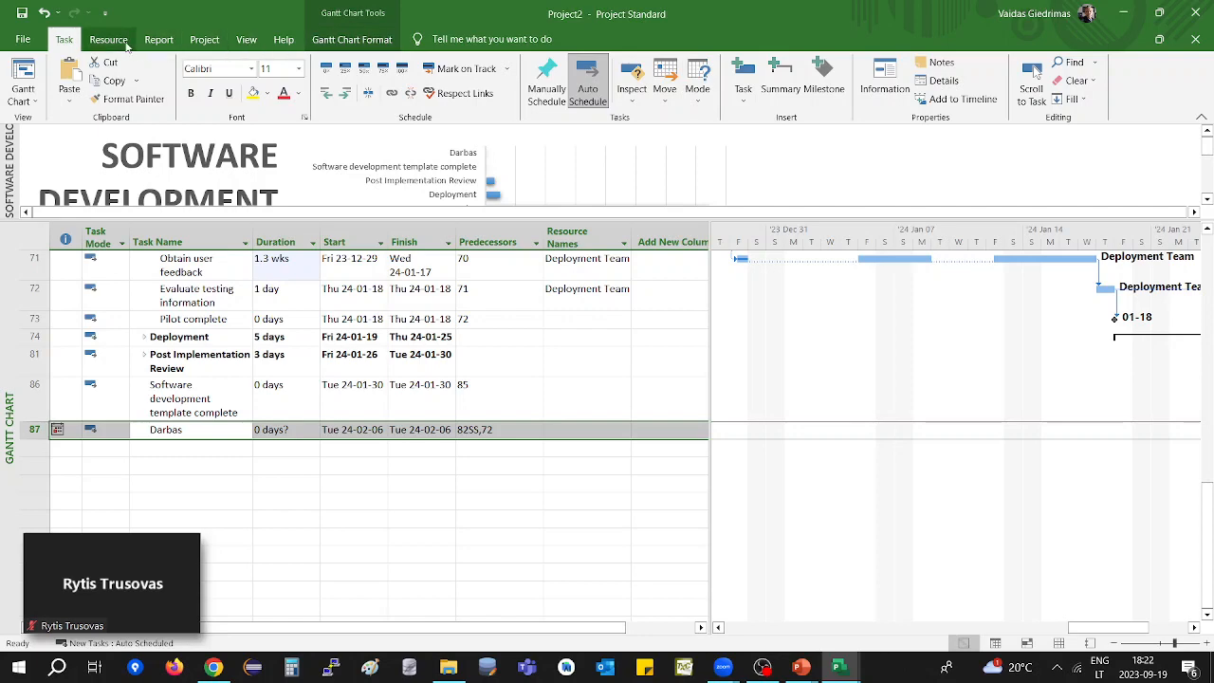
{"action": "left_click", "coordinate": [204, 40]}
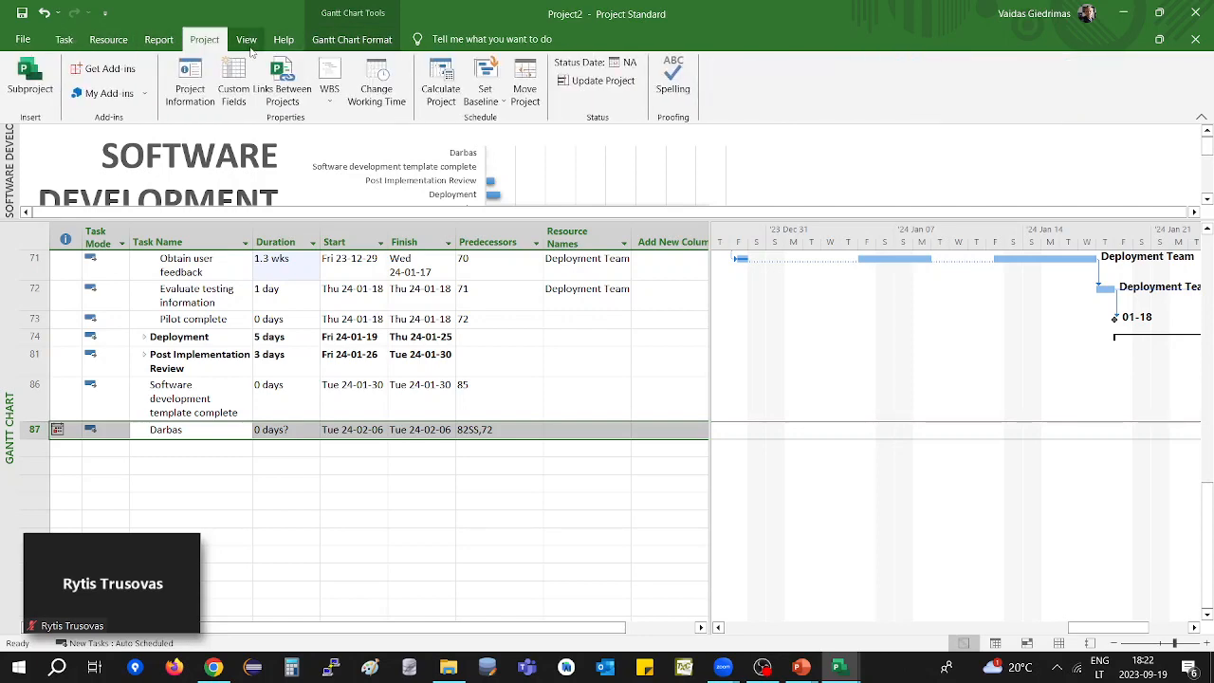
{"action": "left_click", "coordinate": [246, 41]}
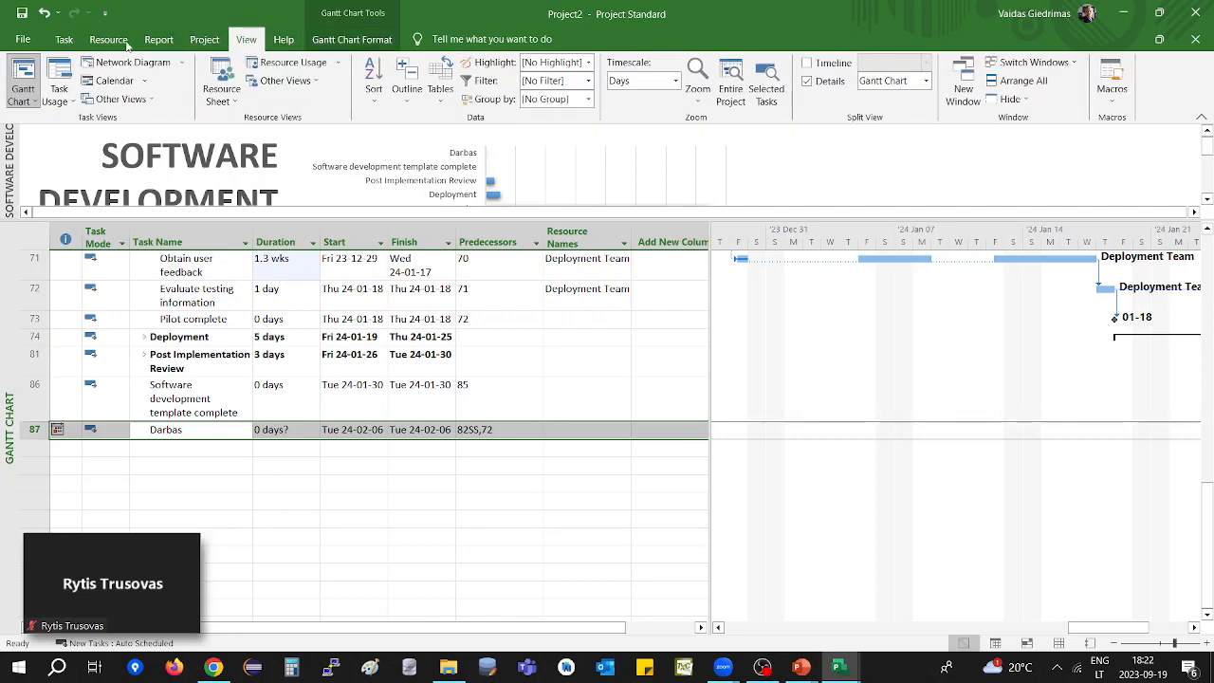
{"action": "left_click", "coordinate": [64, 40]}
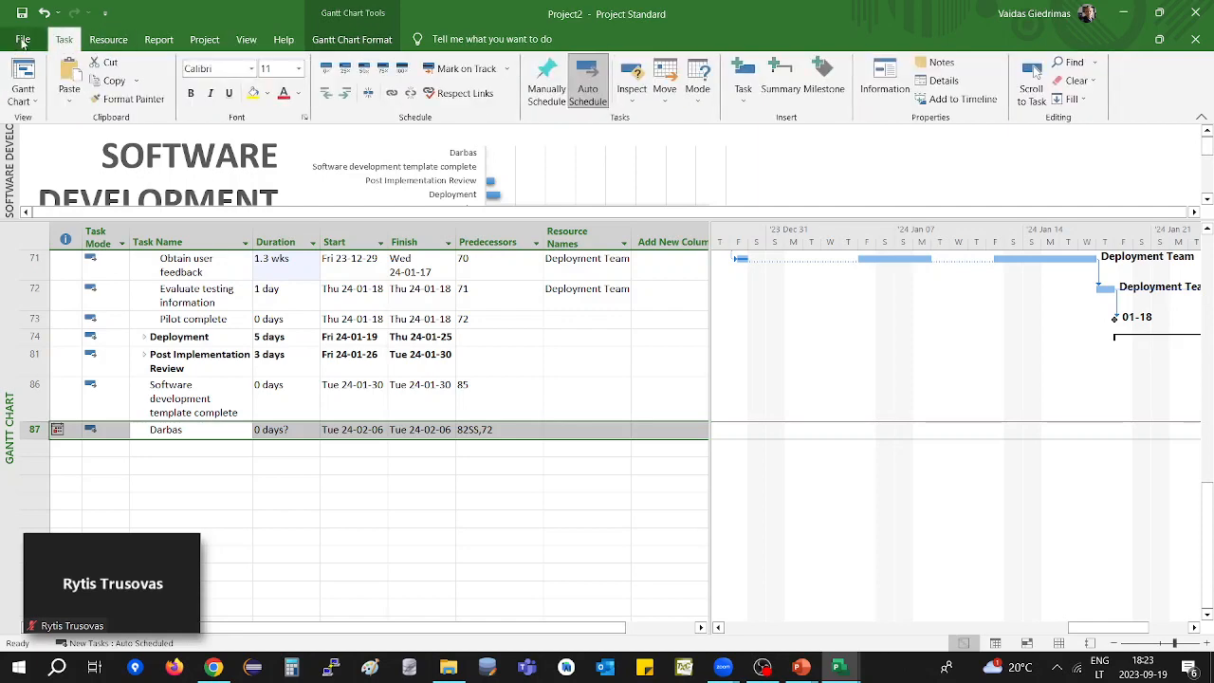
{"action": "left_click", "coordinate": [23, 42]}
{"action": "left_click", "coordinate": [20, 42]}
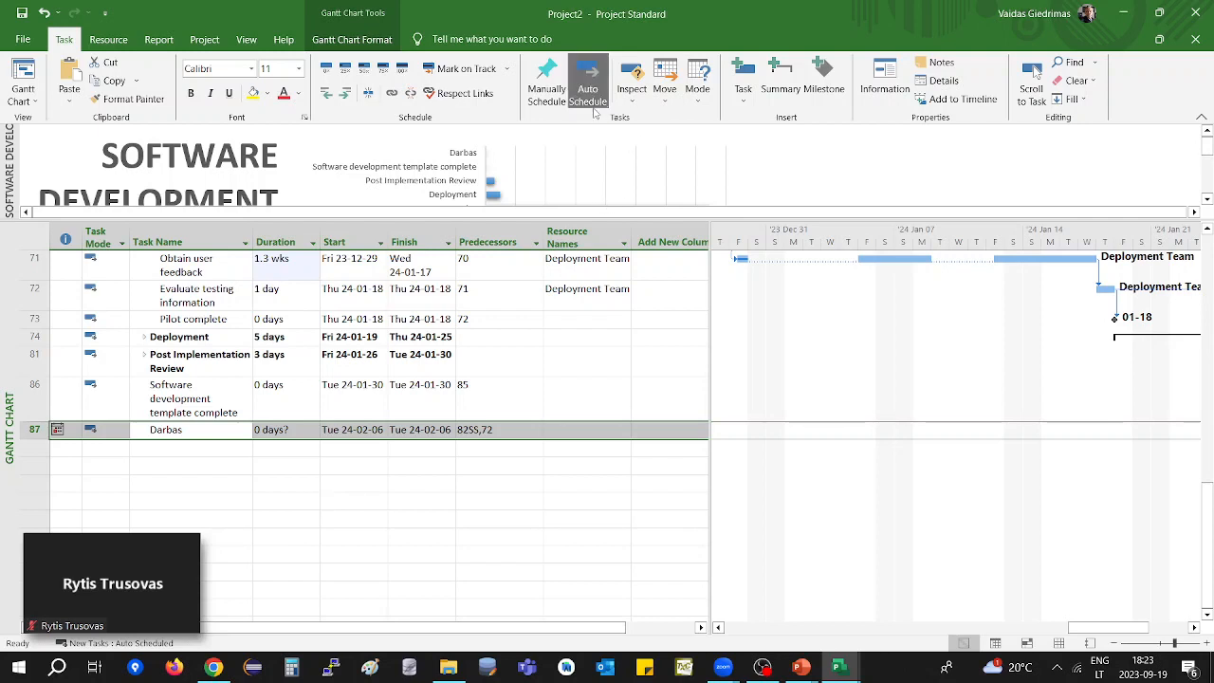
Start a recurring task named Susirinkimas that repeats weekly on Tuesday, and check its start and end dates.
{"action": "left_click", "coordinate": [742, 98]}
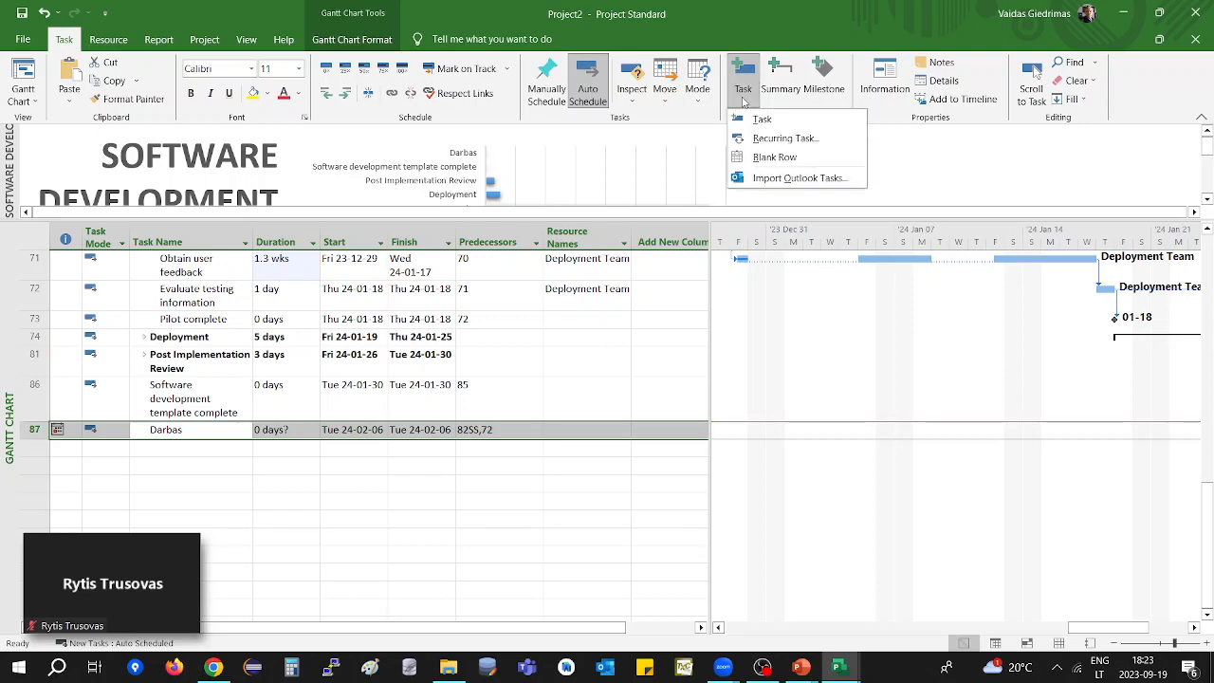
{"action": "left_click", "coordinate": [816, 141]}
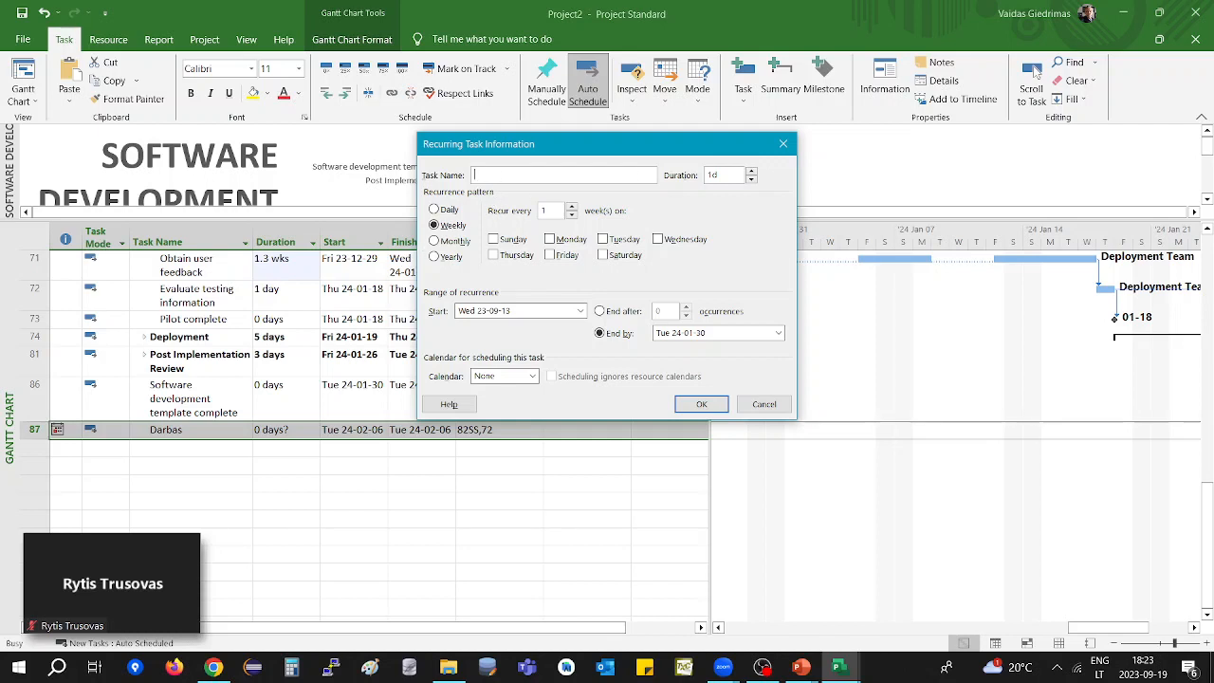
{"action": "type", "text": "Susirinkimas"}
{"action": "left_click", "coordinate": [604, 240]}
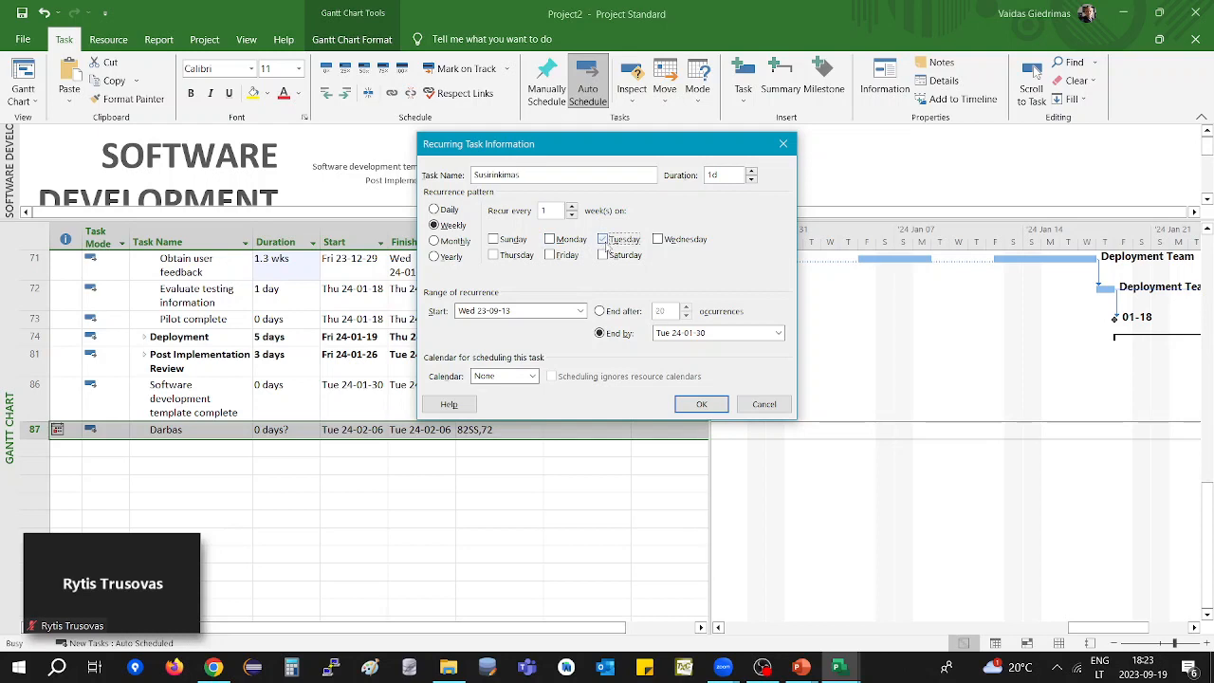
{"action": "left_click", "coordinate": [484, 310]}
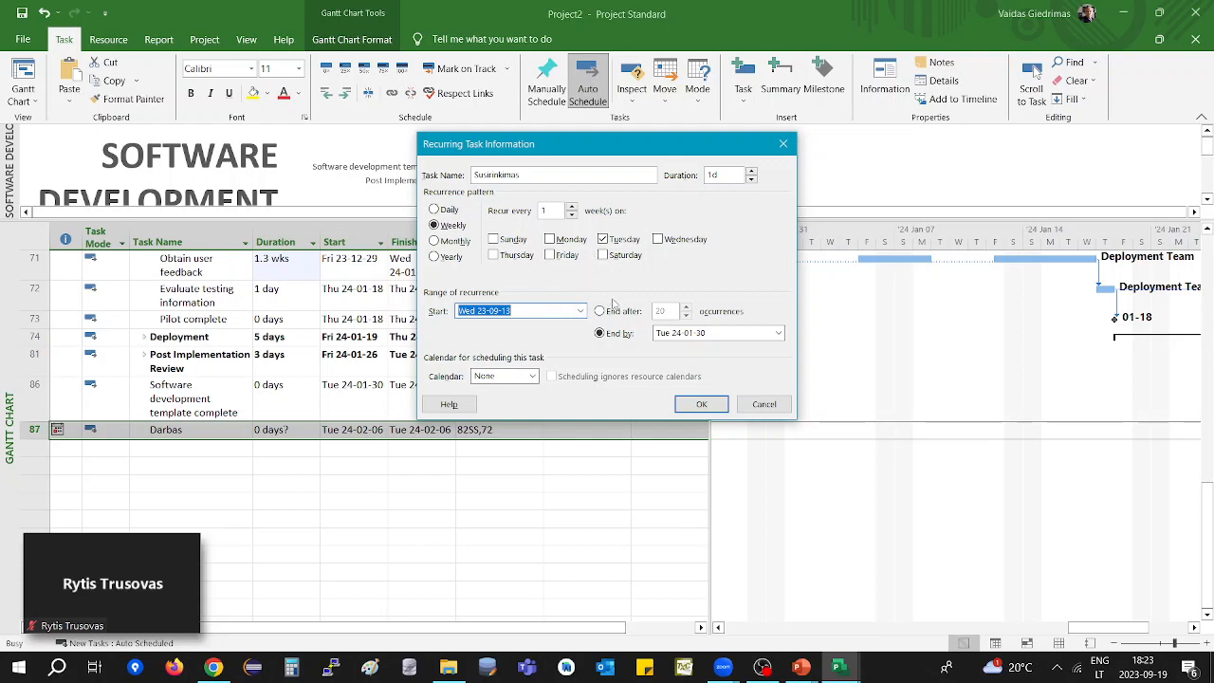
{"action": "left_click", "coordinate": [689, 333]}
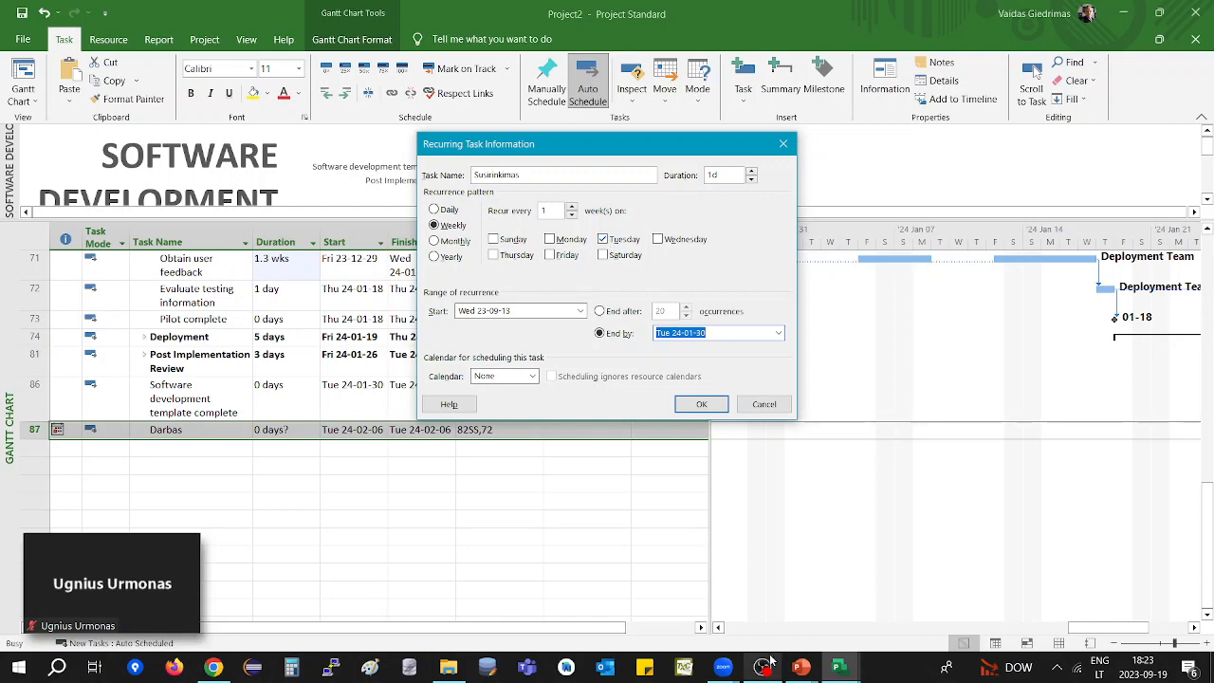
Switch to OBS to check the running recording, and return to the recurring task dialog in Microsoft Project.
{"action": "mouse_move", "coordinate": [770, 661]}
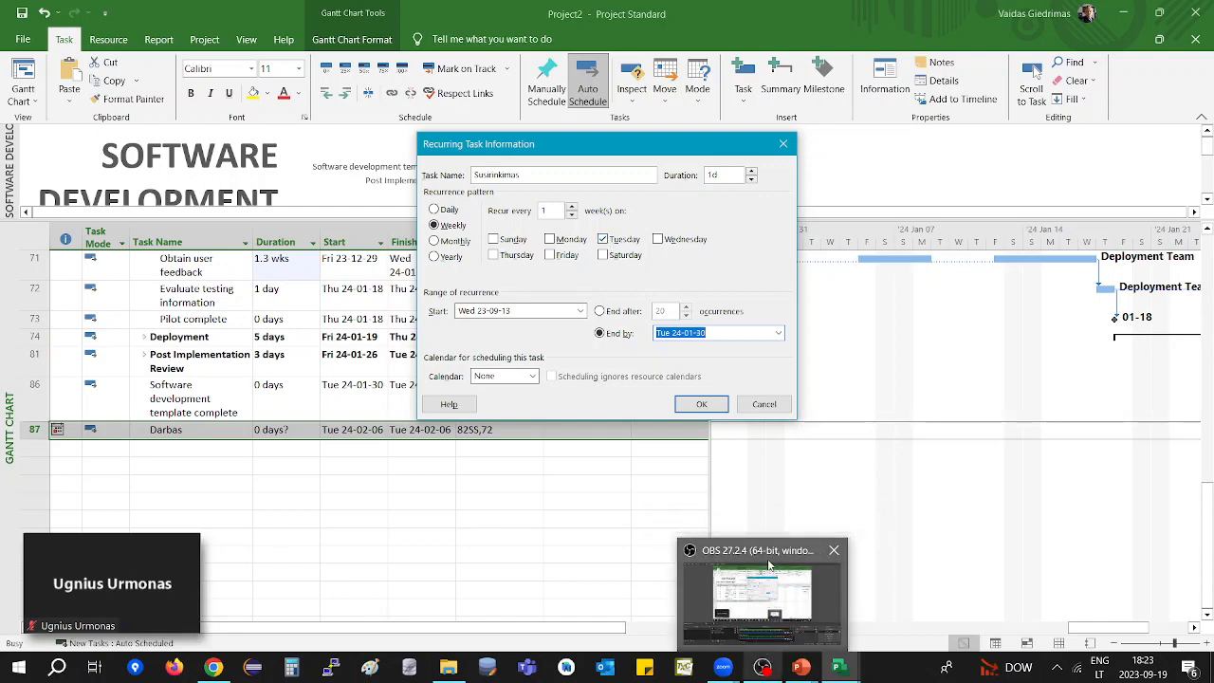
{"action": "left_click", "coordinate": [770, 566]}
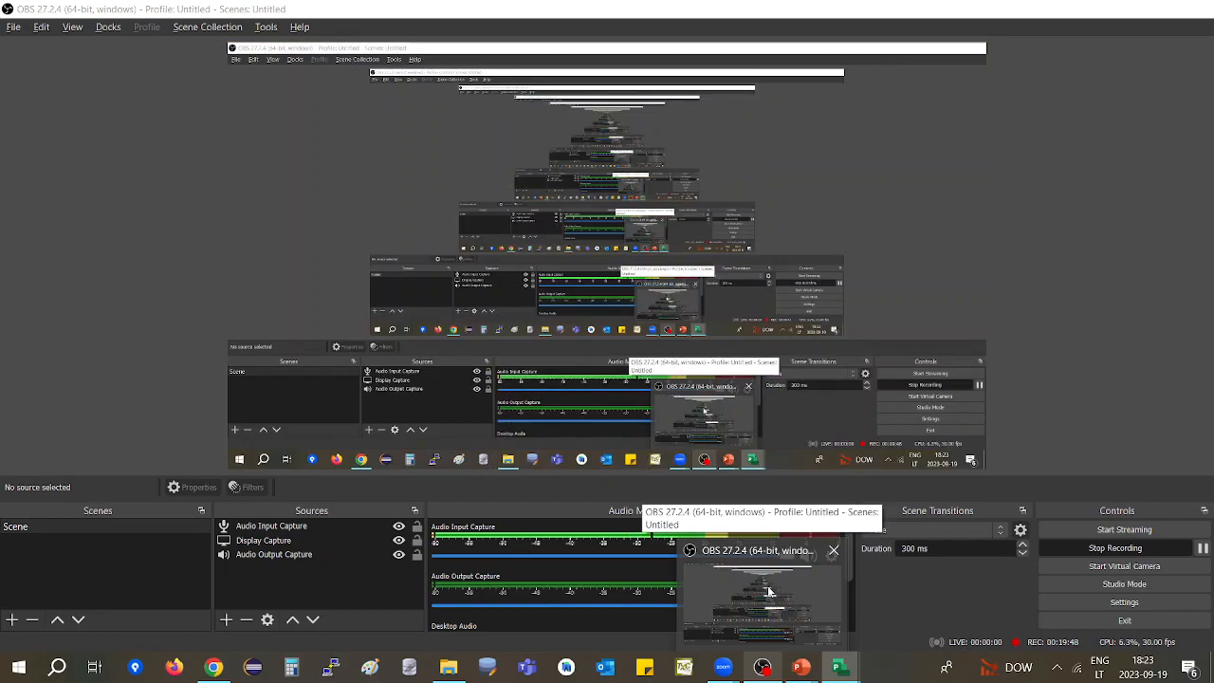
{"action": "left_click", "coordinate": [768, 592]}
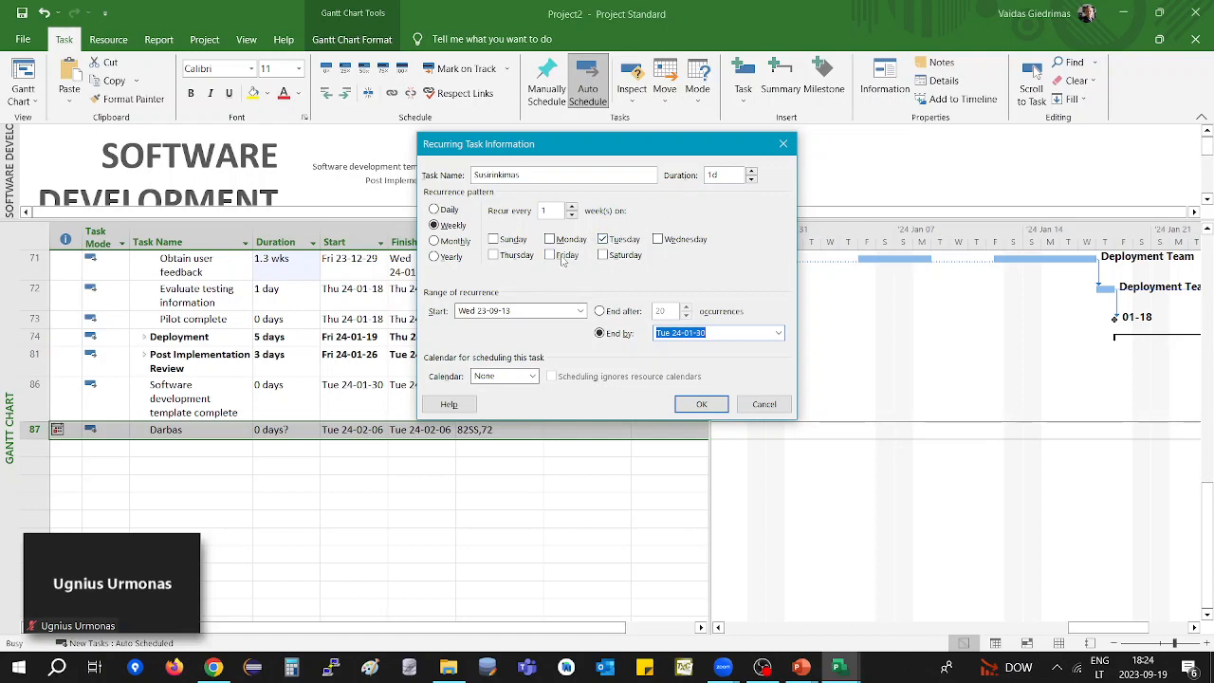
Set the weekly recurrence days of Susirinkimas to both Tuesday and Wednesday.
{"action": "left_click", "coordinate": [617, 241]}
{"action": "left_click", "coordinate": [658, 239]}
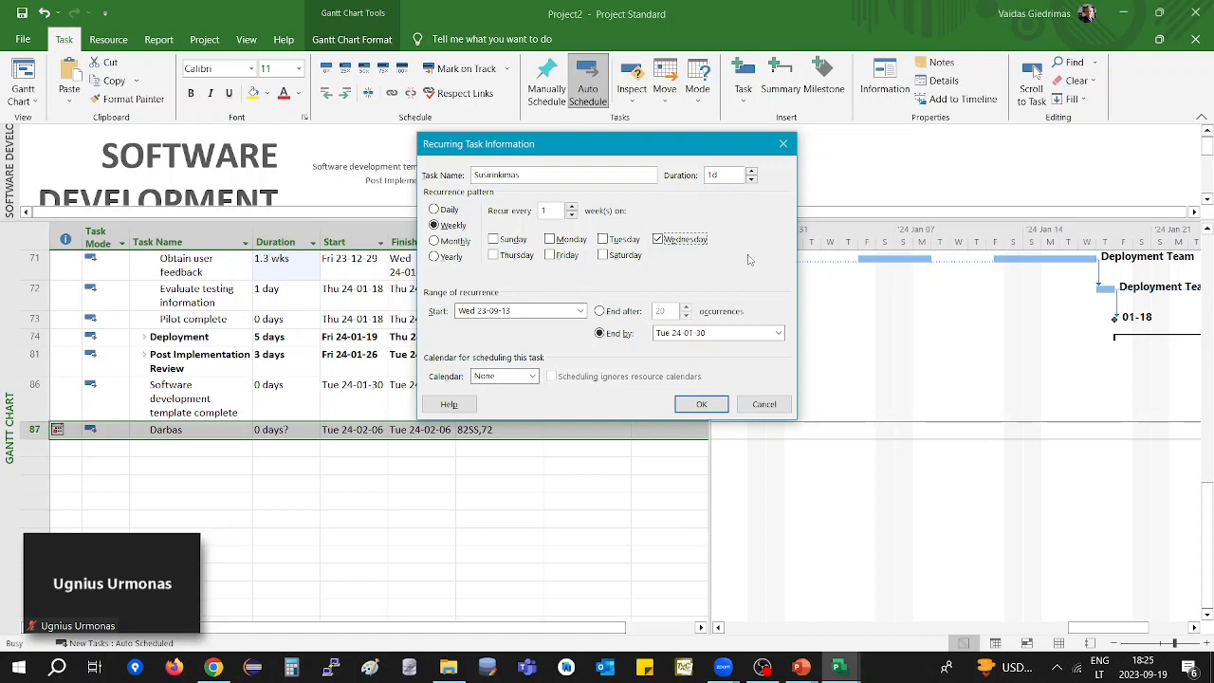
{"action": "left_click", "coordinate": [604, 243]}
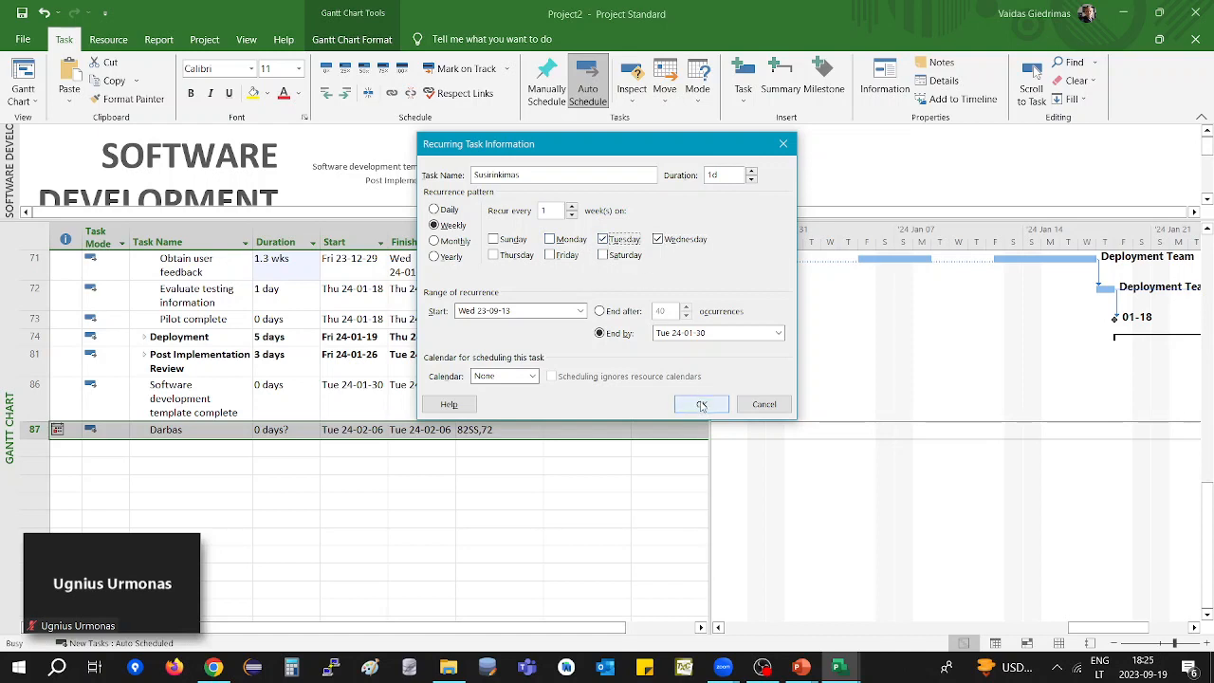
Set Susirinkimas to end after 10 occurrences, and create the recurring task.
{"action": "left_click", "coordinate": [614, 312]}
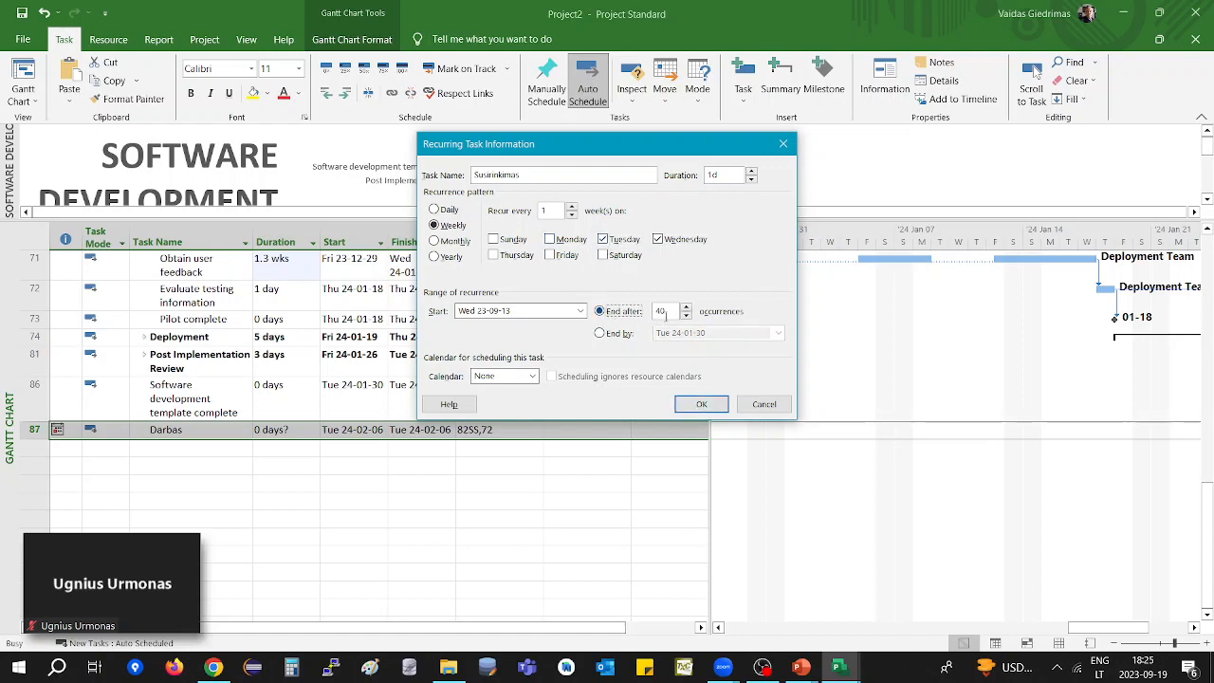
{"action": "type", "text": "10"}
{"action": "left_click", "coordinate": [699, 405]}
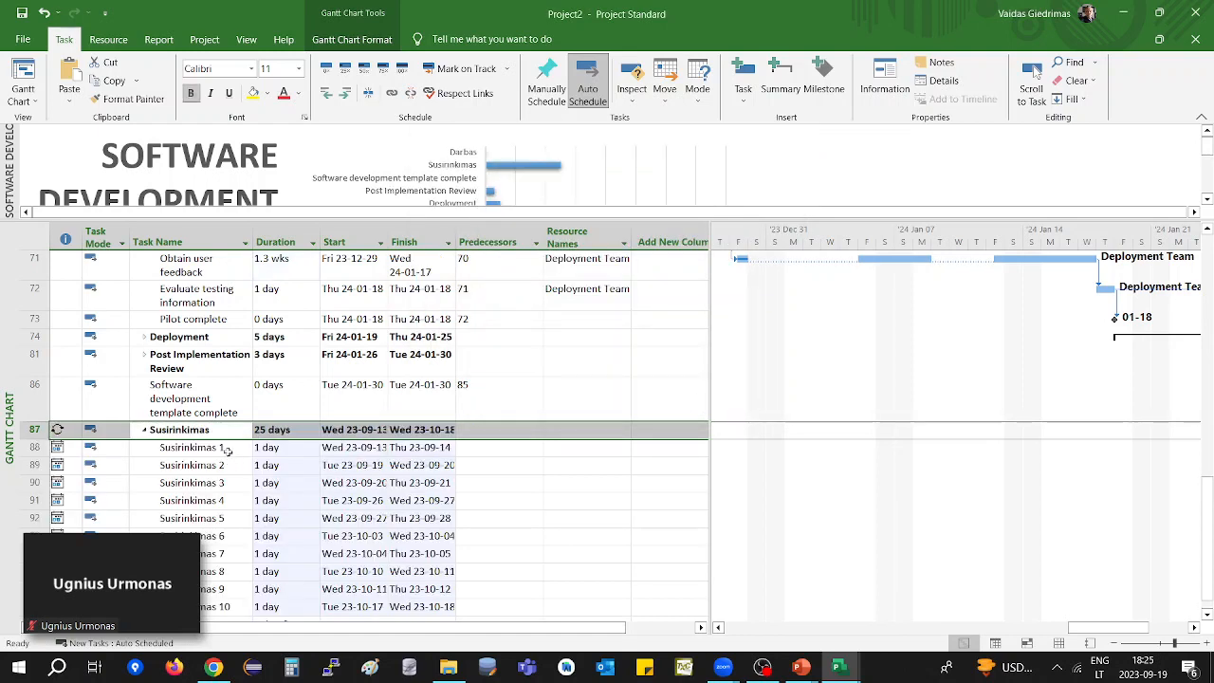
Examine the individual Susirinkimas occurrences, checking their durations and start and finish dates.
{"action": "scroll", "coordinate": [203, 442], "scroll_direction": "down", "scroll_amount": 2}
{"action": "left_click", "coordinate": [231, 276]}
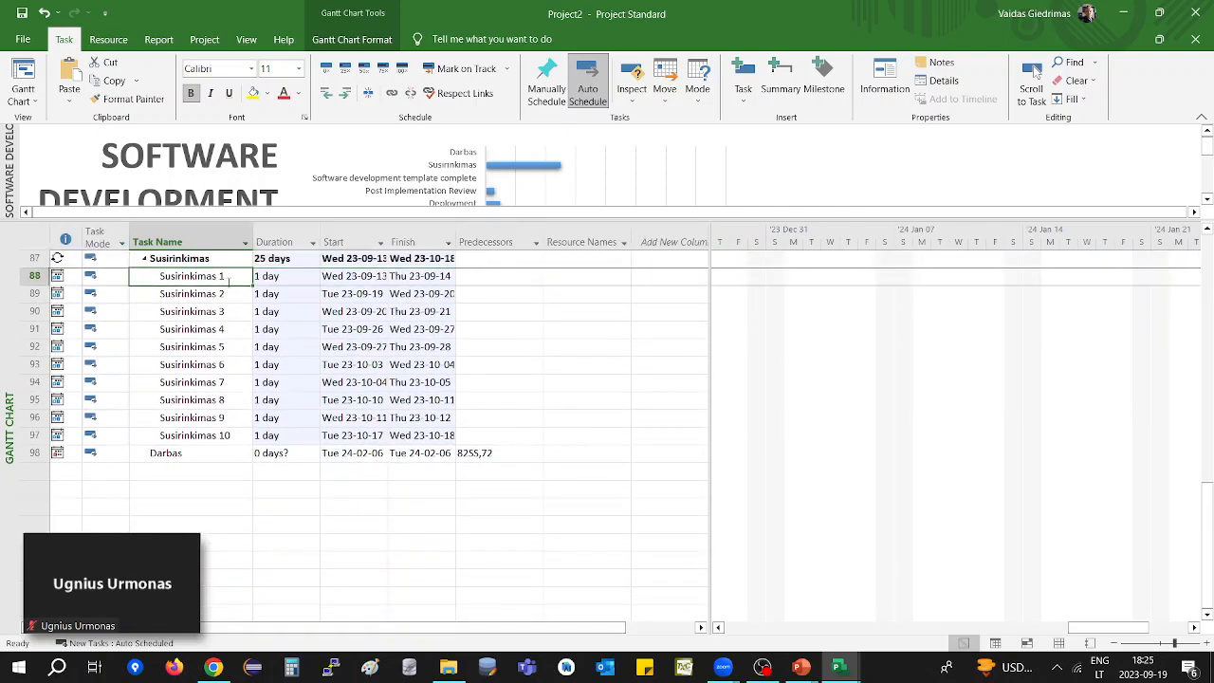
{"action": "left_click", "coordinate": [288, 276]}
{"action": "left_click", "coordinate": [358, 275]}
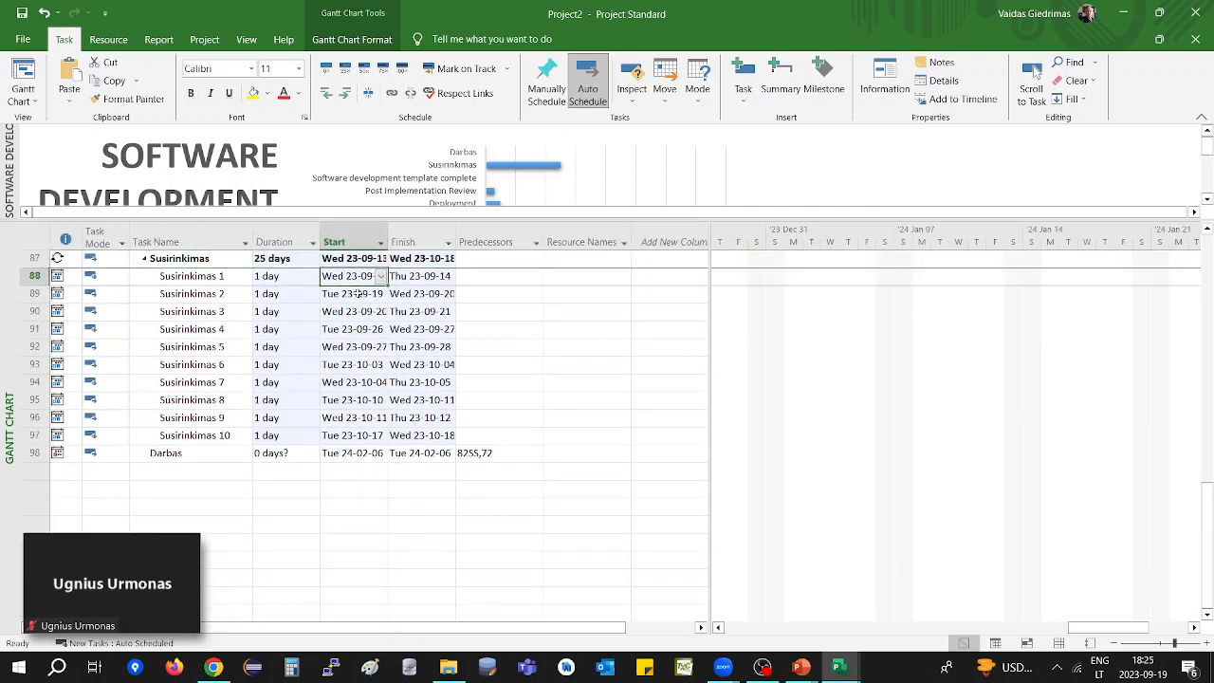
{"action": "left_click", "coordinate": [358, 293]}
{"action": "left_click", "coordinate": [368, 364]}
{"action": "left_click", "coordinate": [373, 417]}
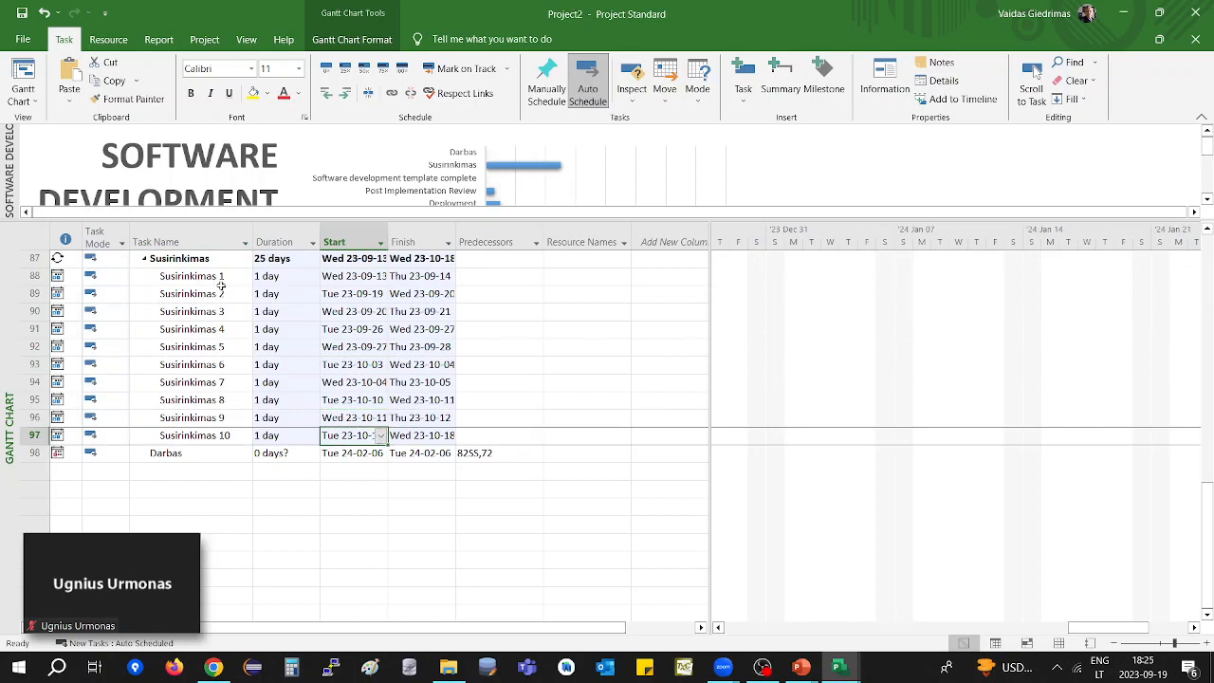
{"action": "left_click_drag", "start_coordinate": [208, 277], "coordinate": [442, 448]}
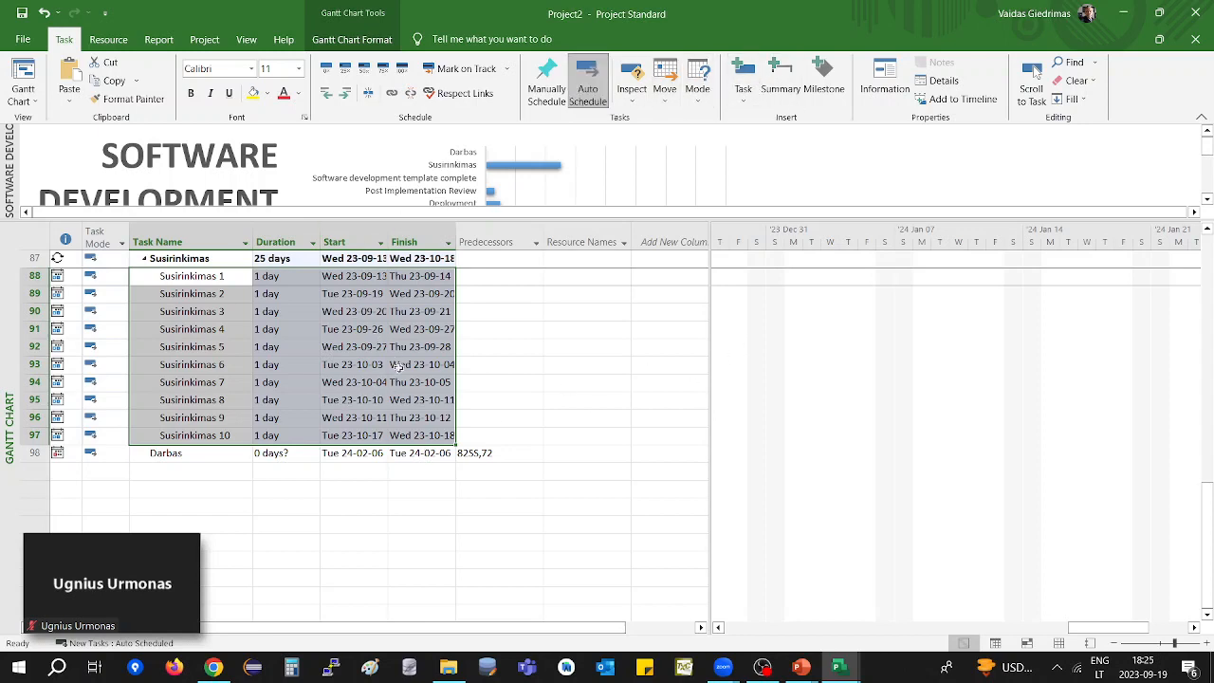
Indent Install/deploy software, Obtain user feedback and Evaluate testing information under Develop software delivery mechanism, and collapse and re-expand that summary task.
{"action": "scroll", "coordinate": [399, 368], "scroll_direction": "up", "scroll_amount": 2}
{"action": "scroll", "coordinate": [399, 368], "scroll_direction": "up", "scroll_amount": 3}
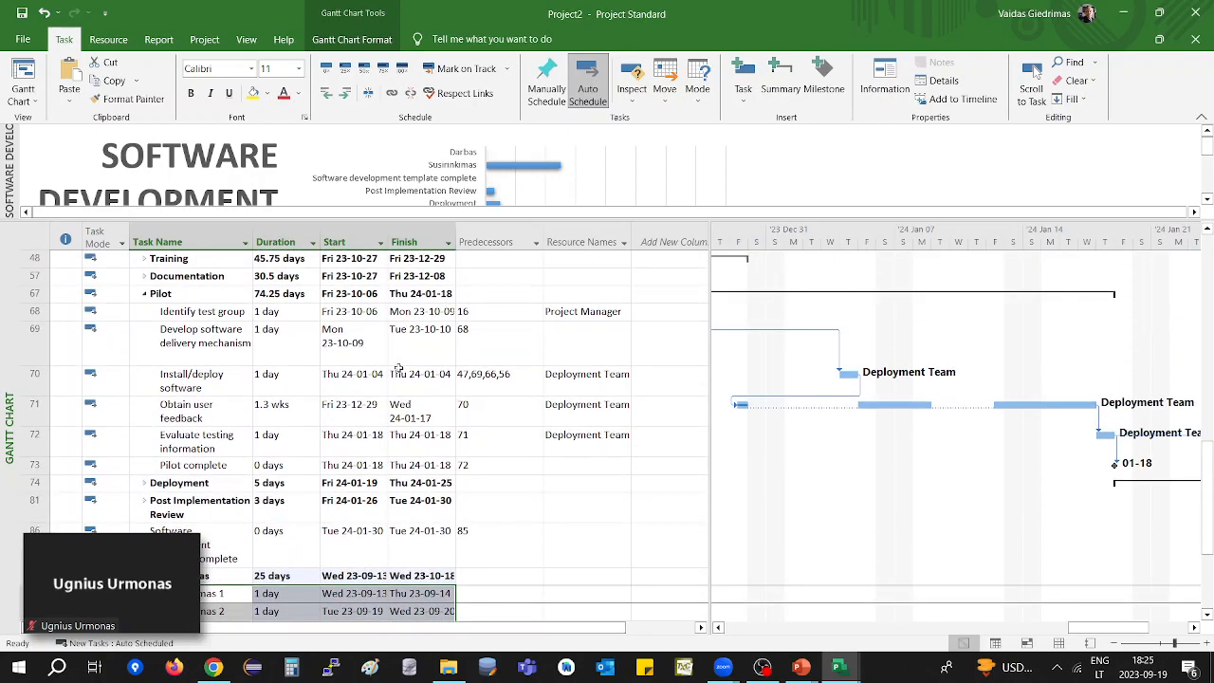
{"action": "scroll", "coordinate": [398, 368], "scroll_direction": "up", "scroll_amount": 1}
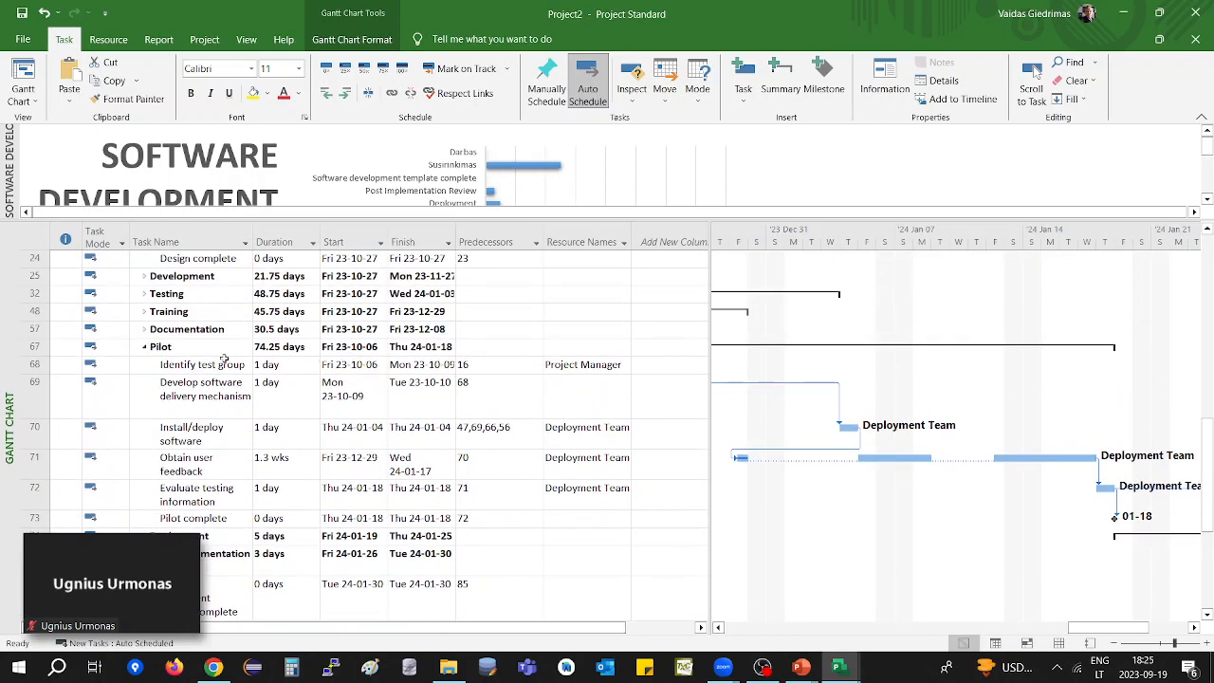
{"action": "left_click", "coordinate": [167, 347]}
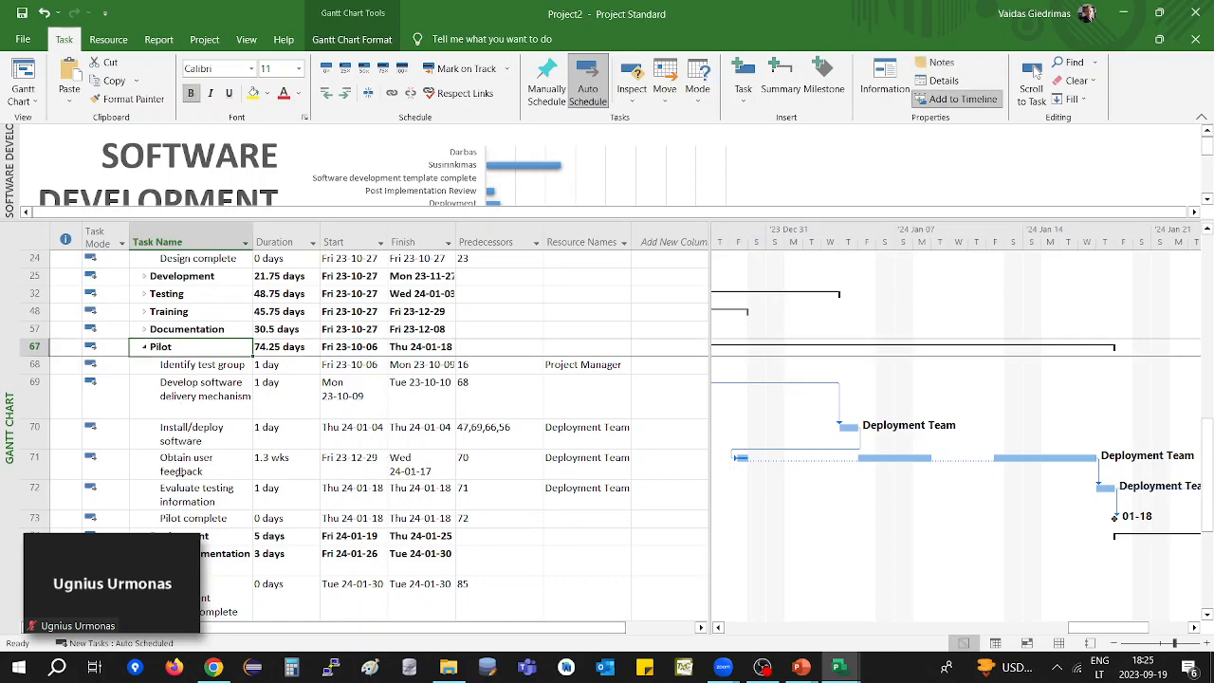
{"action": "scroll", "coordinate": [184, 423], "scroll_direction": "down", "scroll_amount": 1}
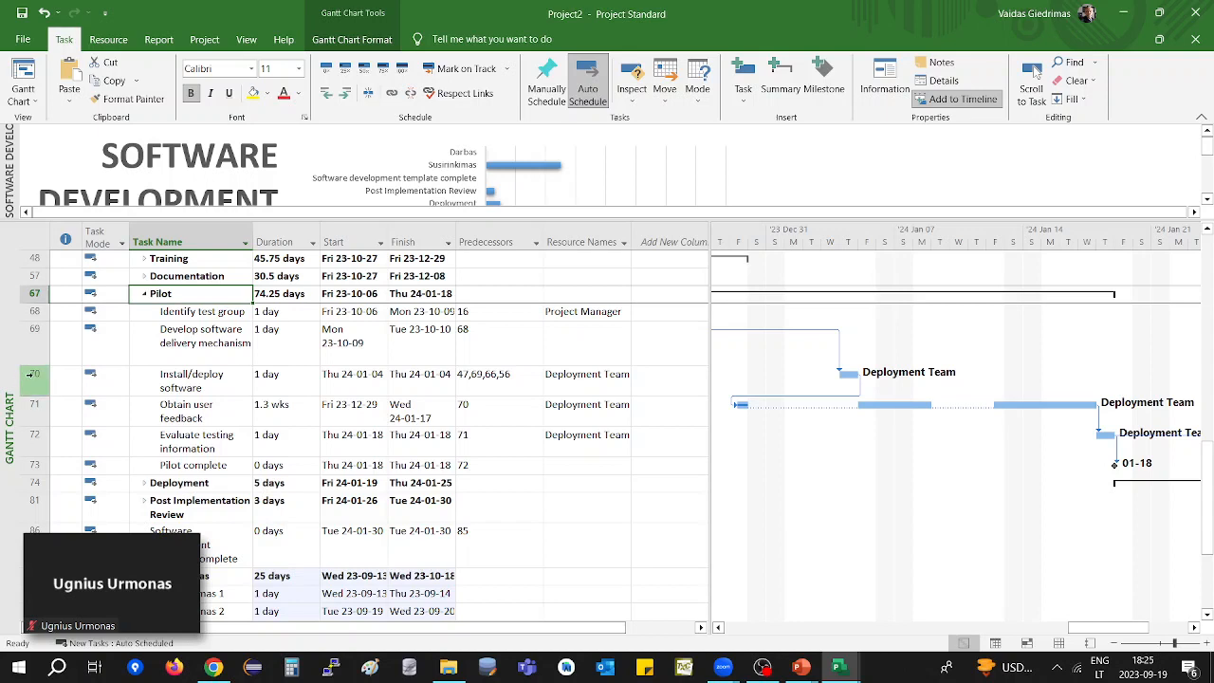
{"action": "left_click_drag", "start_coordinate": [33, 376], "coordinate": [45, 433]}
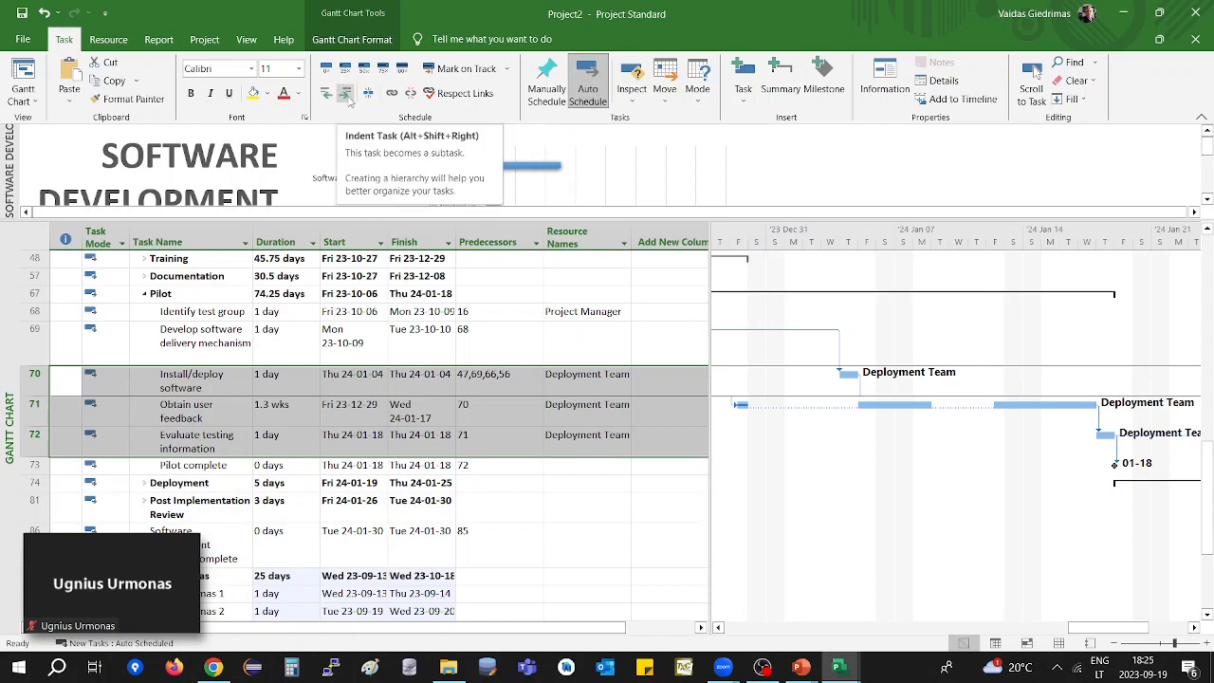
{"action": "left_click", "coordinate": [347, 95]}
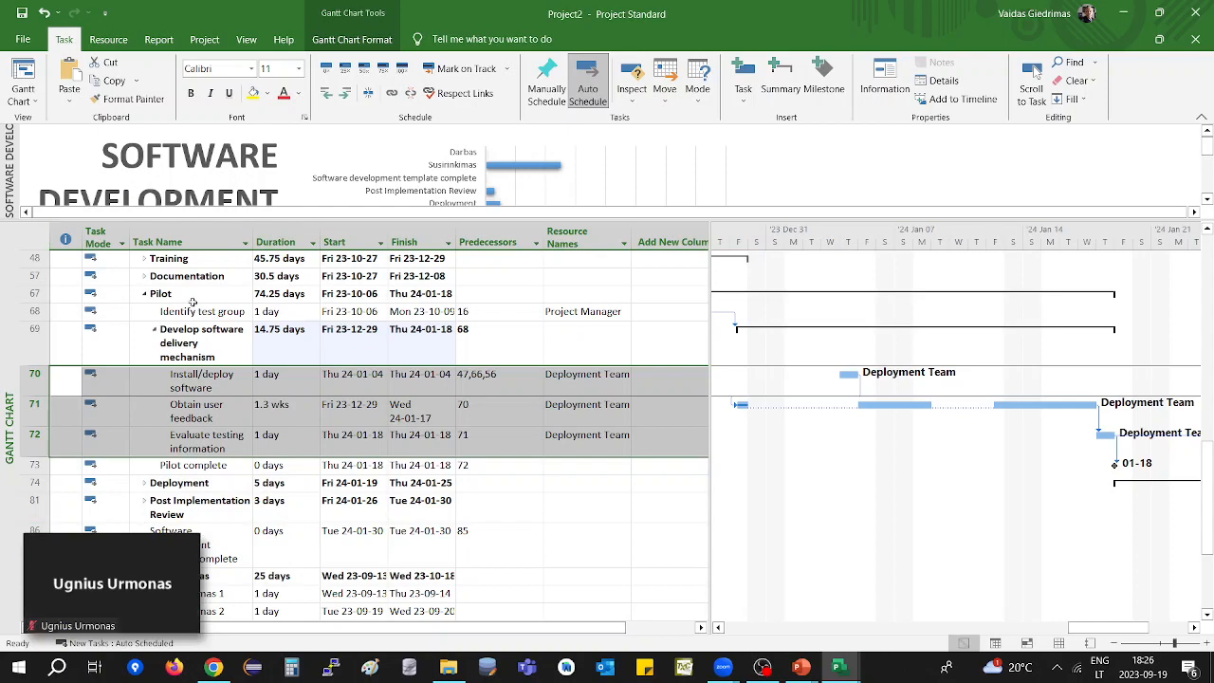
{"action": "left_click", "coordinate": [155, 331]}
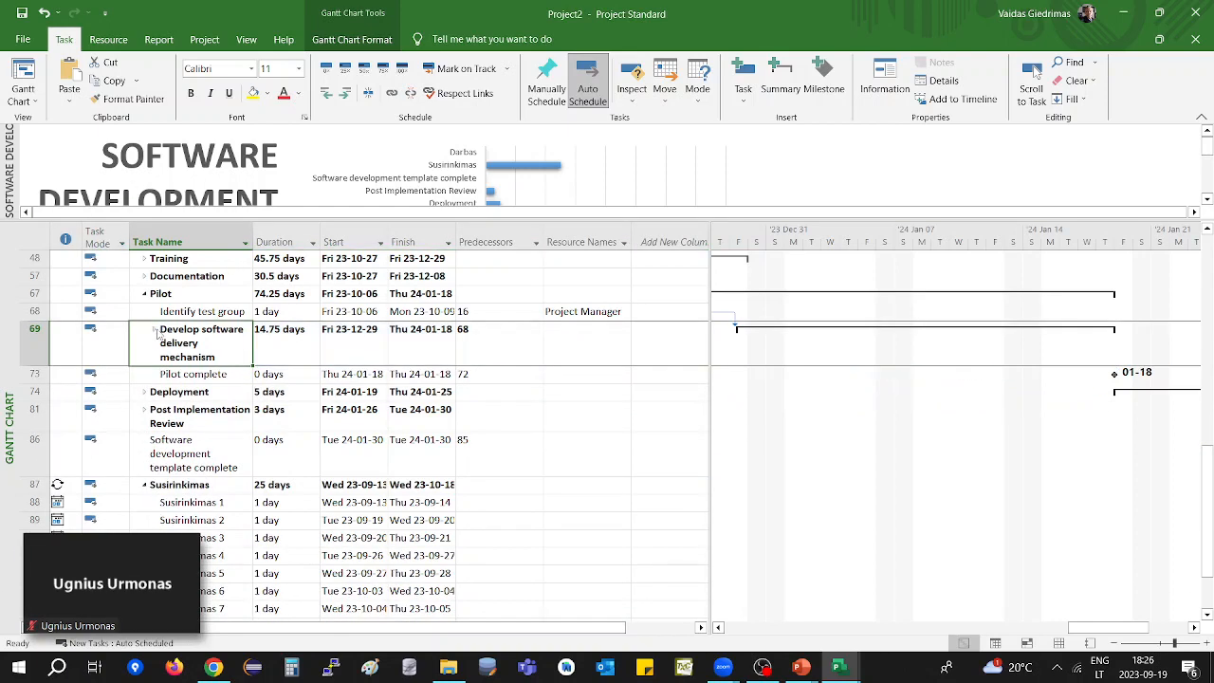
{"action": "left_click", "coordinate": [156, 331]}
Outdent the Pilot tasks from Install/deploy software through Pilot complete by one level, and check the resulting hierarchy.
{"action": "left_click_drag", "start_coordinate": [205, 377], "coordinate": [290, 436]}
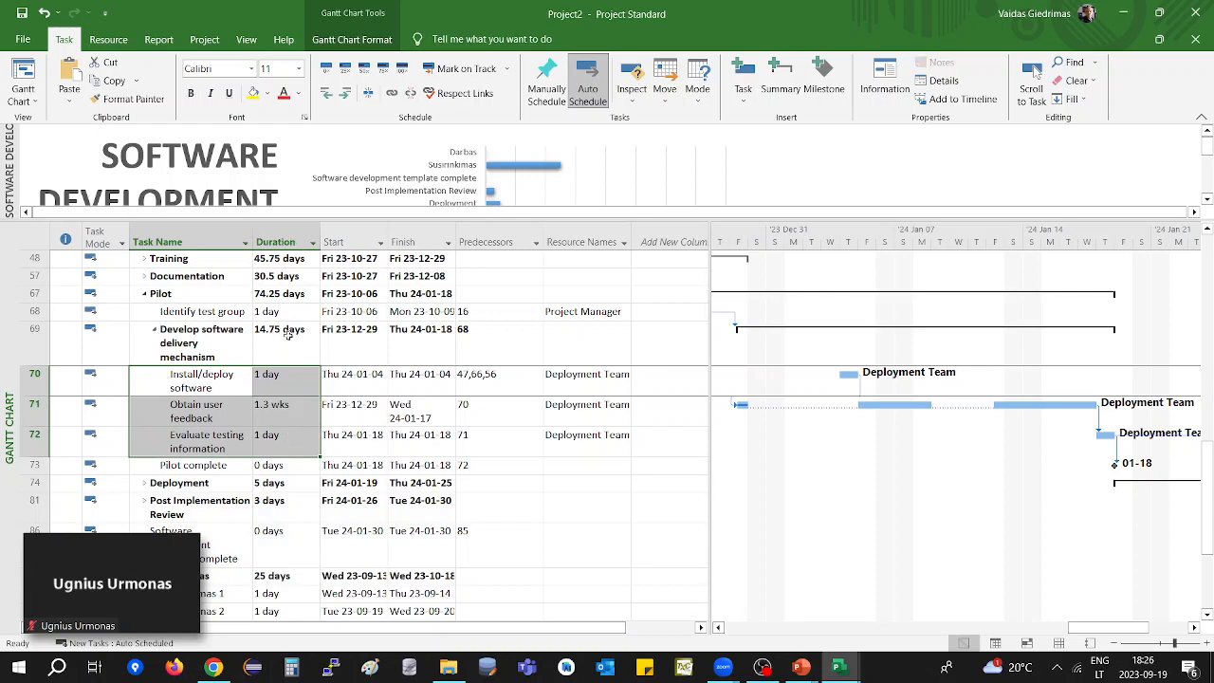
{"action": "left_click", "coordinate": [217, 377]}
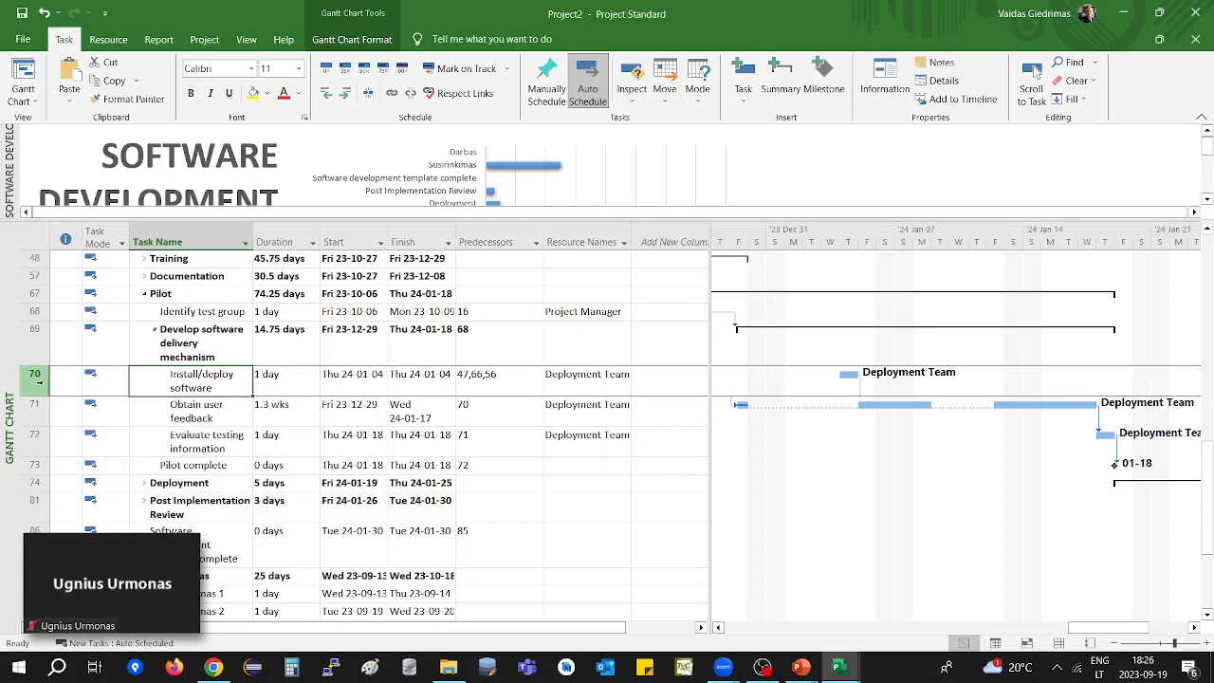
{"action": "left_click_drag", "start_coordinate": [36, 379], "coordinate": [43, 465]}
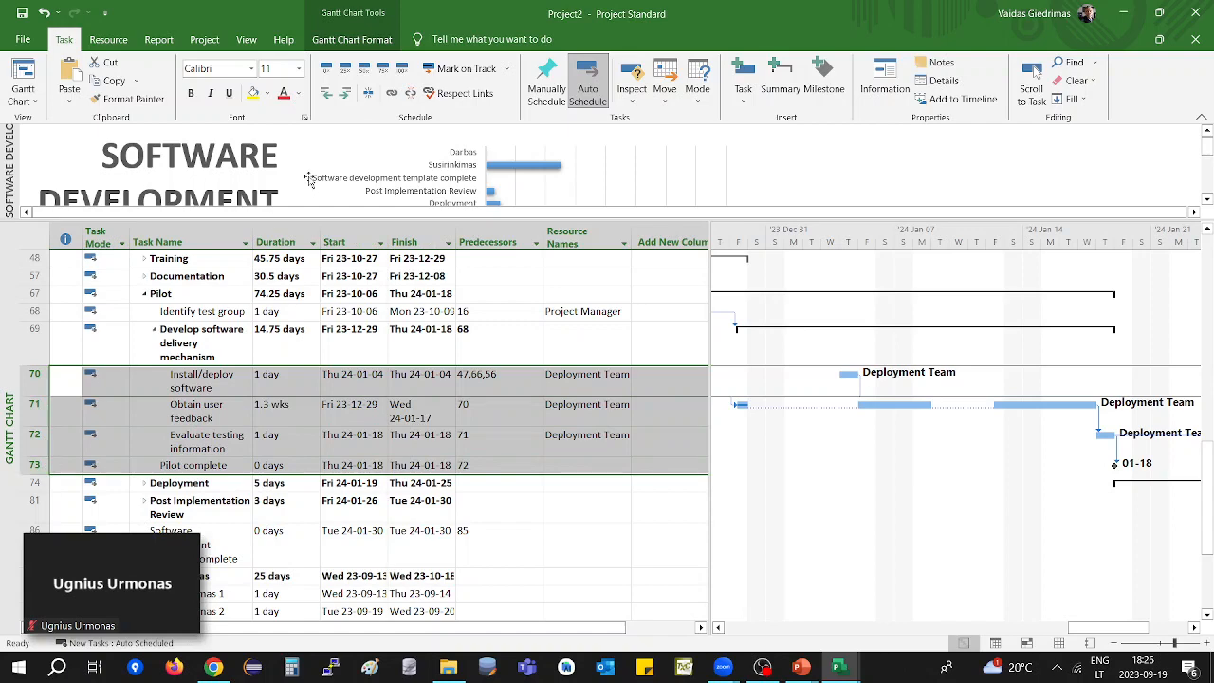
{"action": "left_click", "coordinate": [325, 93]}
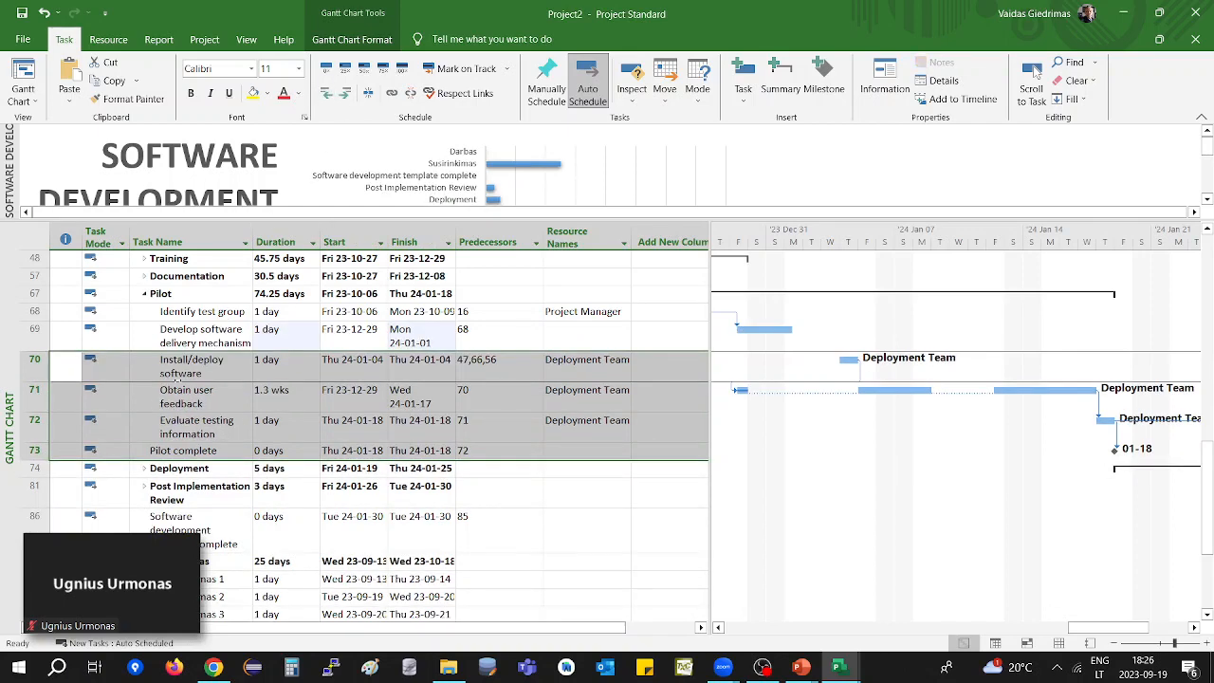
{"action": "left_click", "coordinate": [190, 332]}
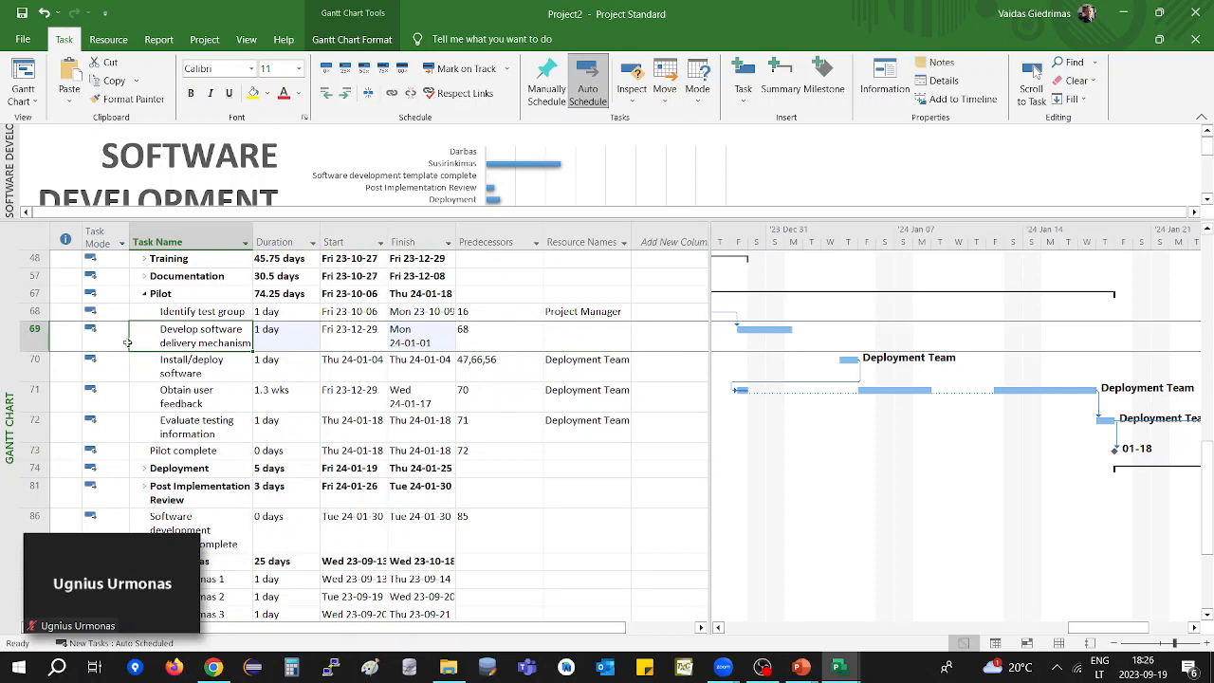
{"action": "left_click_drag", "start_coordinate": [54, 335], "coordinate": [54, 451]}
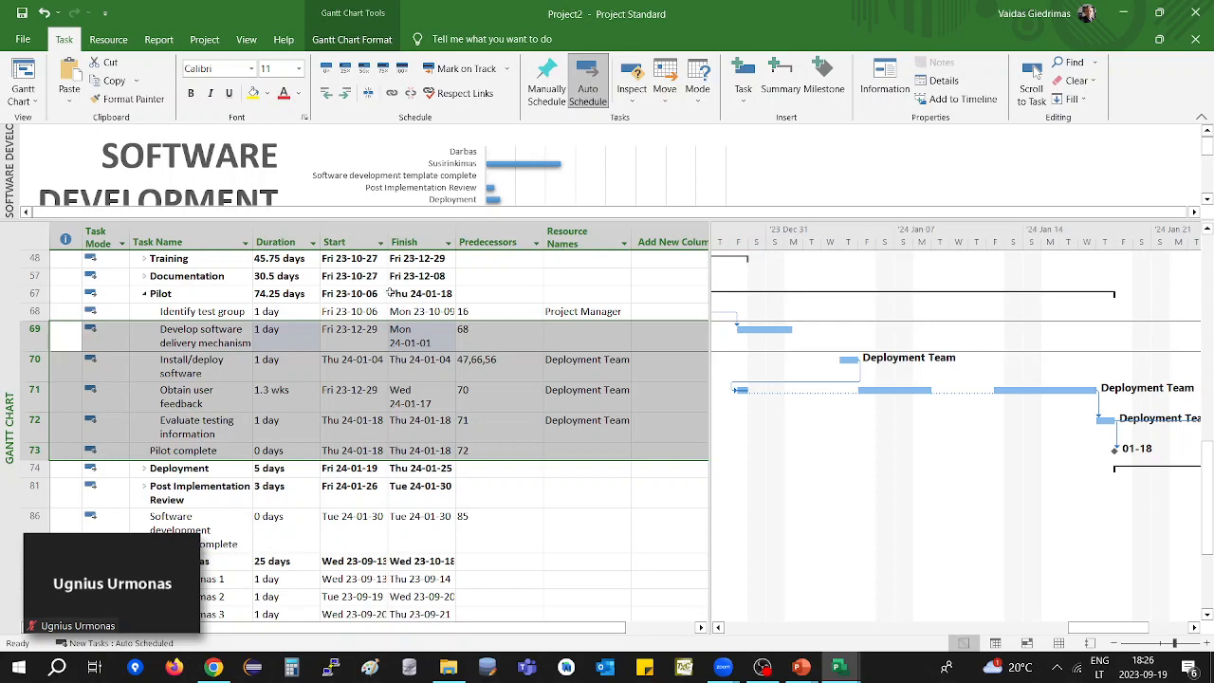
{"action": "left_click", "coordinate": [188, 294]}
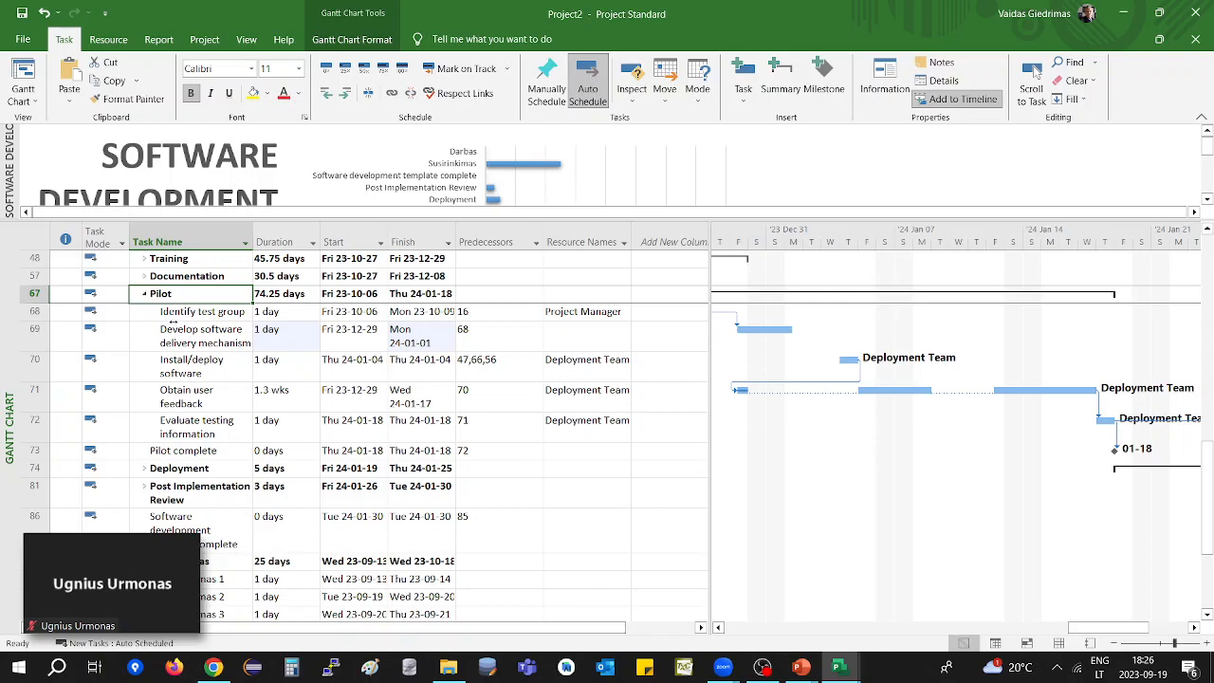
Expand the Testing summary task to show its subtasks.
{"action": "scroll", "coordinate": [174, 321], "scroll_direction": "up", "scroll_amount": 1}
{"action": "left_click", "coordinate": [161, 294]}
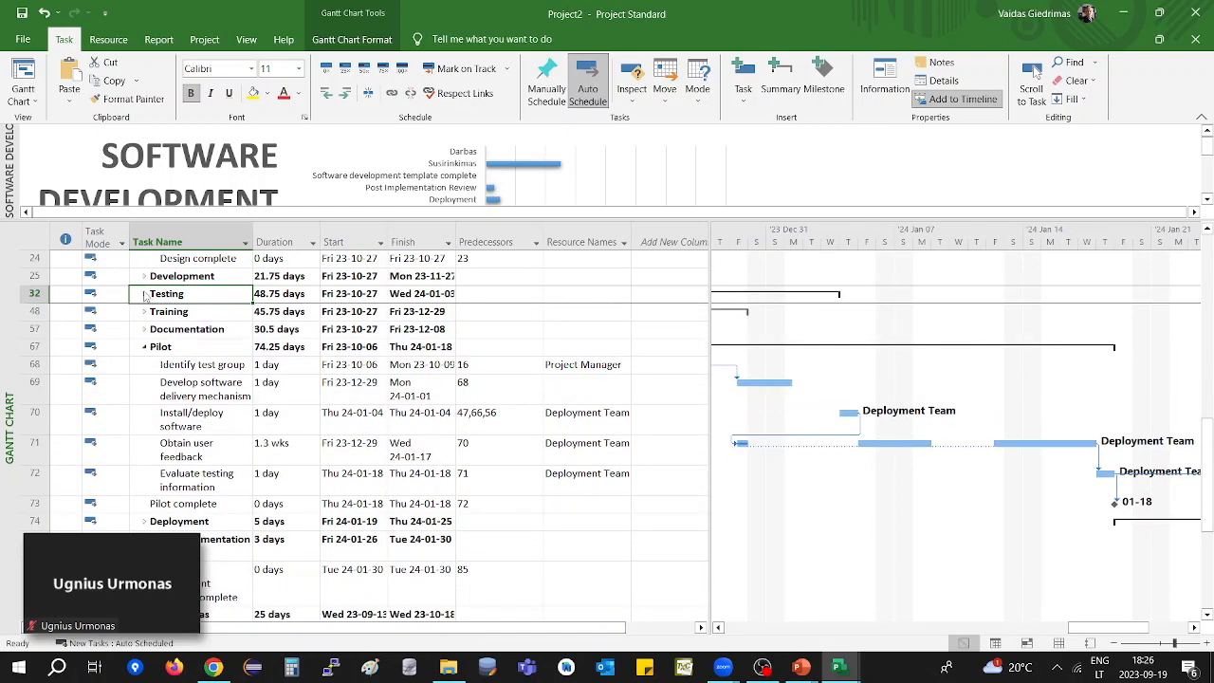
{"action": "left_click", "coordinate": [144, 294]}
Try to indent the unit and integration test plan tasks under Testing by two levels.
{"action": "left_click_drag", "start_coordinate": [206, 323], "coordinate": [272, 393]}
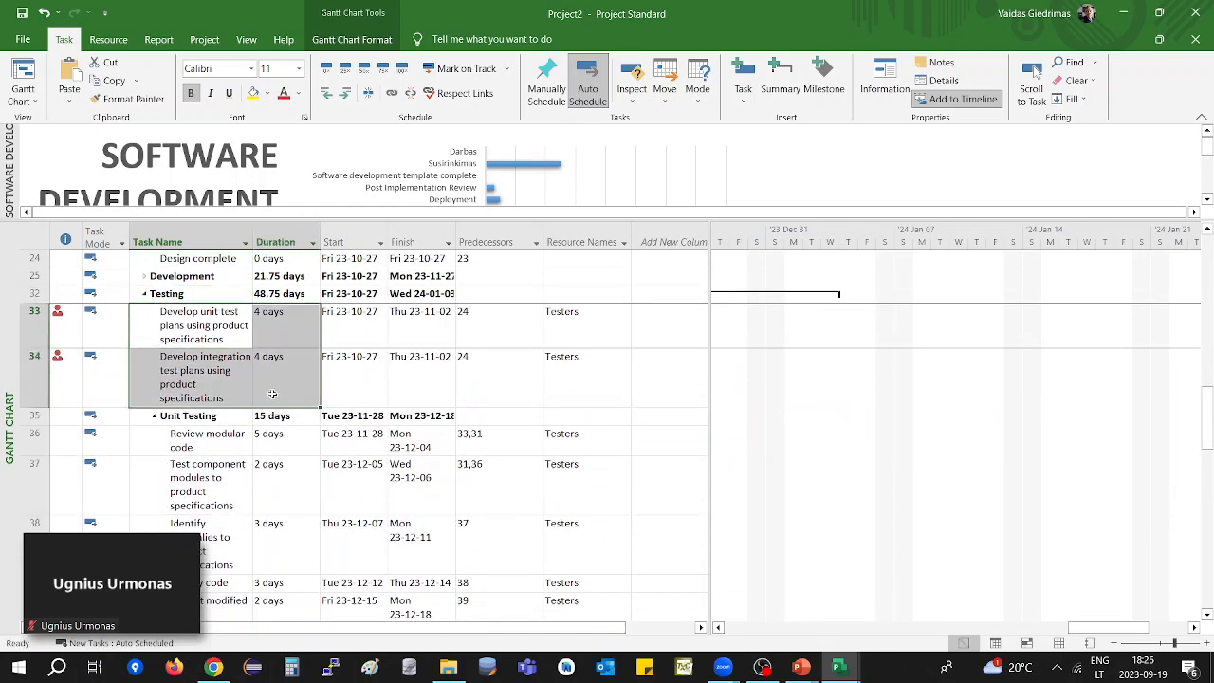
{"action": "left_click", "coordinate": [345, 95]}
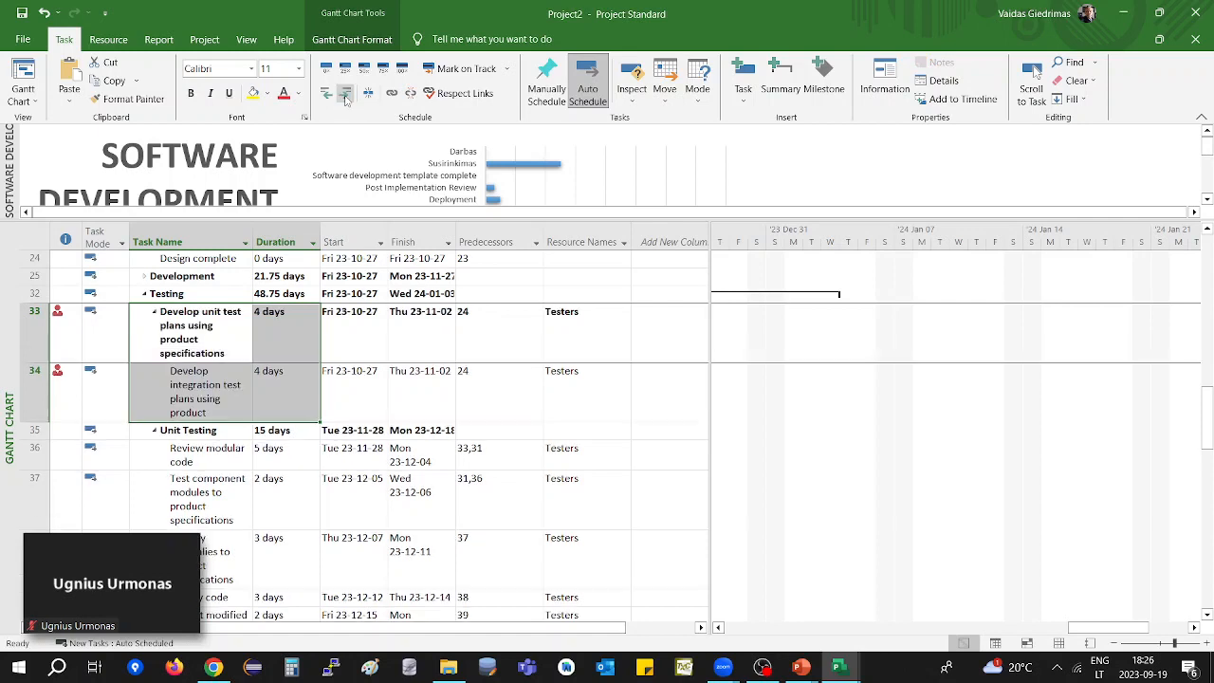
{"action": "left_click", "coordinate": [346, 95]}
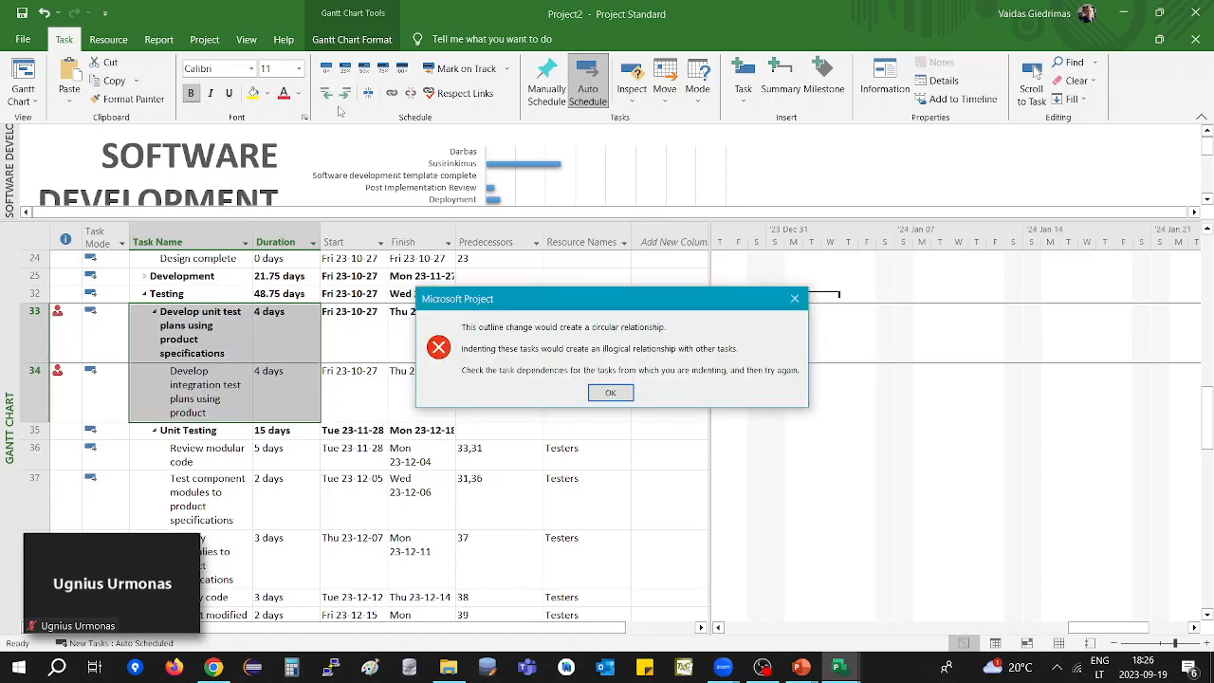
{"action": "left_click", "coordinate": [610, 393]}
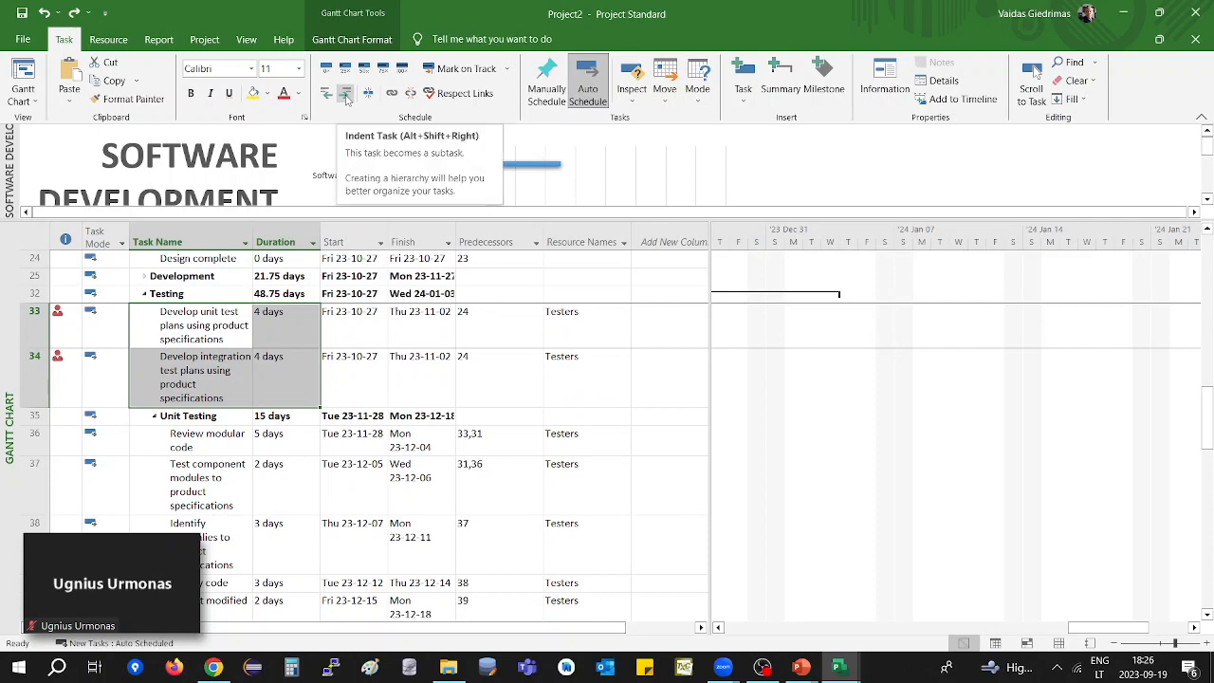
Select the two test plan tasks under Testing, and widen the Gantt chart area slightly.
{"action": "left_click", "coordinate": [204, 293]}
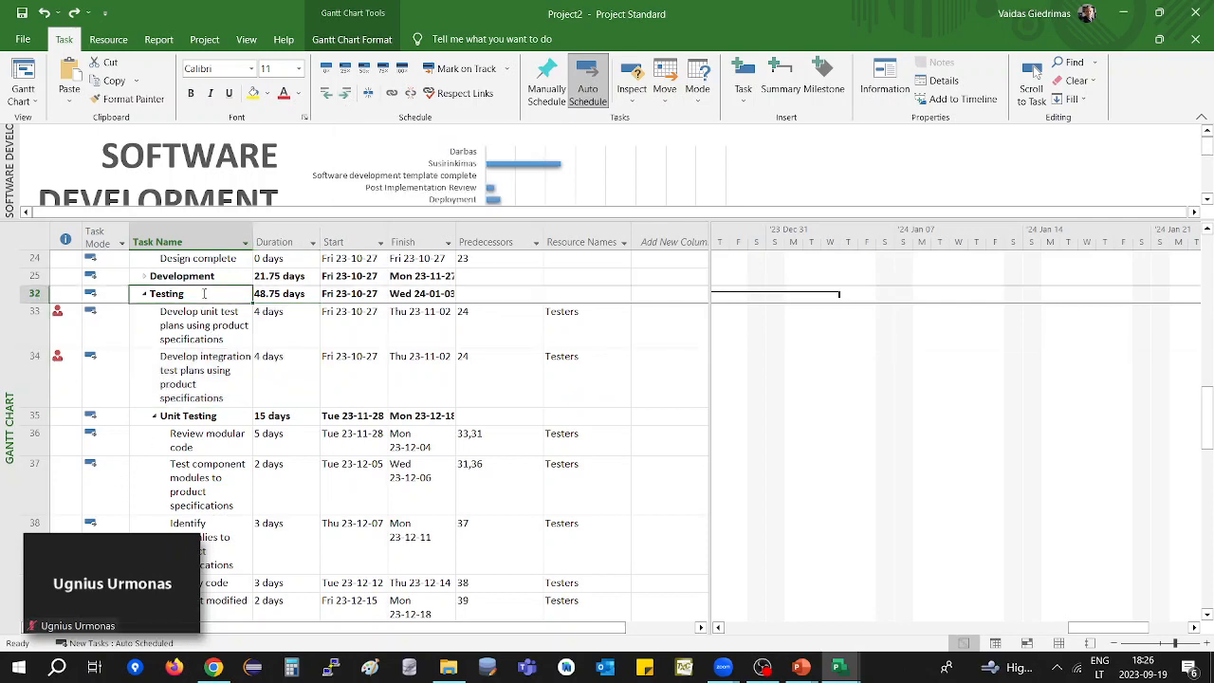
{"action": "left_click_drag", "start_coordinate": [204, 315], "coordinate": [227, 373]}
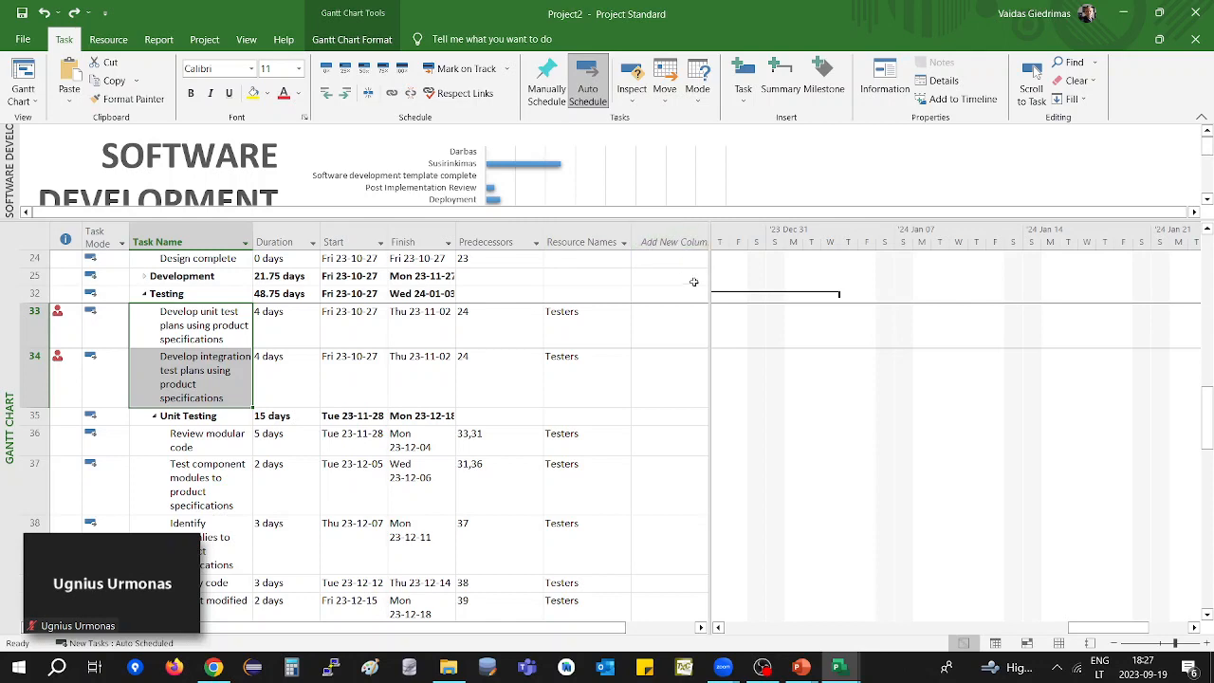
{"action": "left_click_drag", "start_coordinate": [710, 331], "coordinate": [665, 331]}
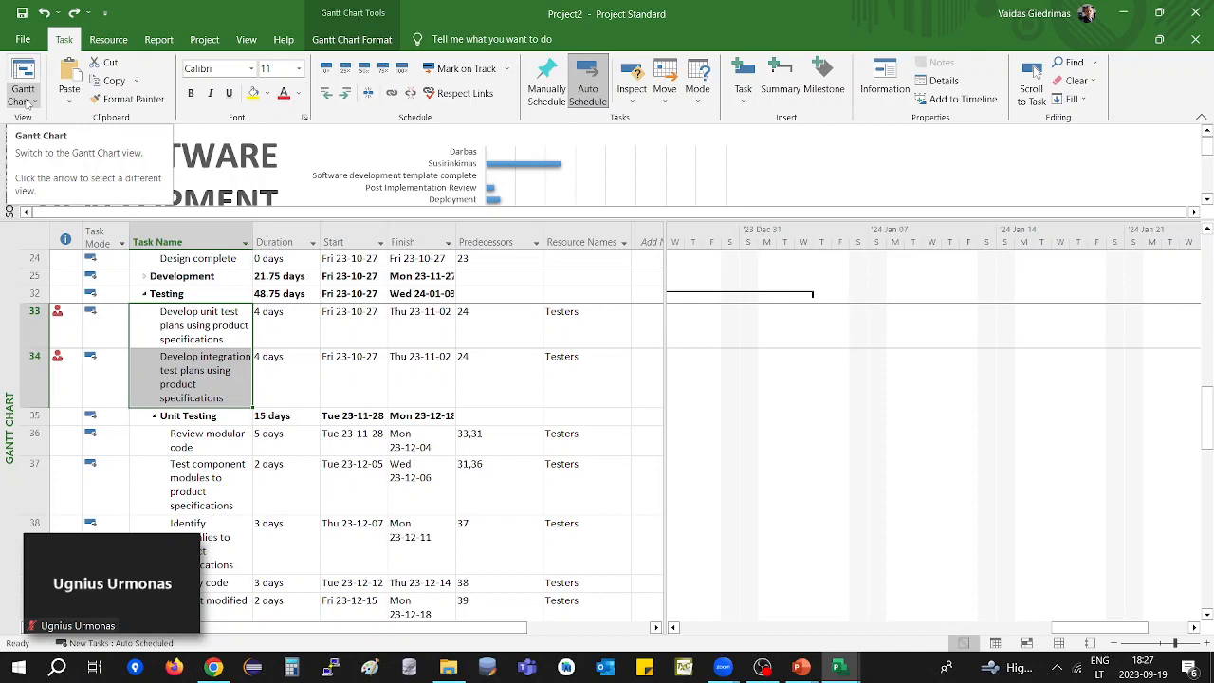
Switch the project to the Resource Sheet view, and look over the resource names and types.
{"action": "left_click", "coordinate": [31, 102]}
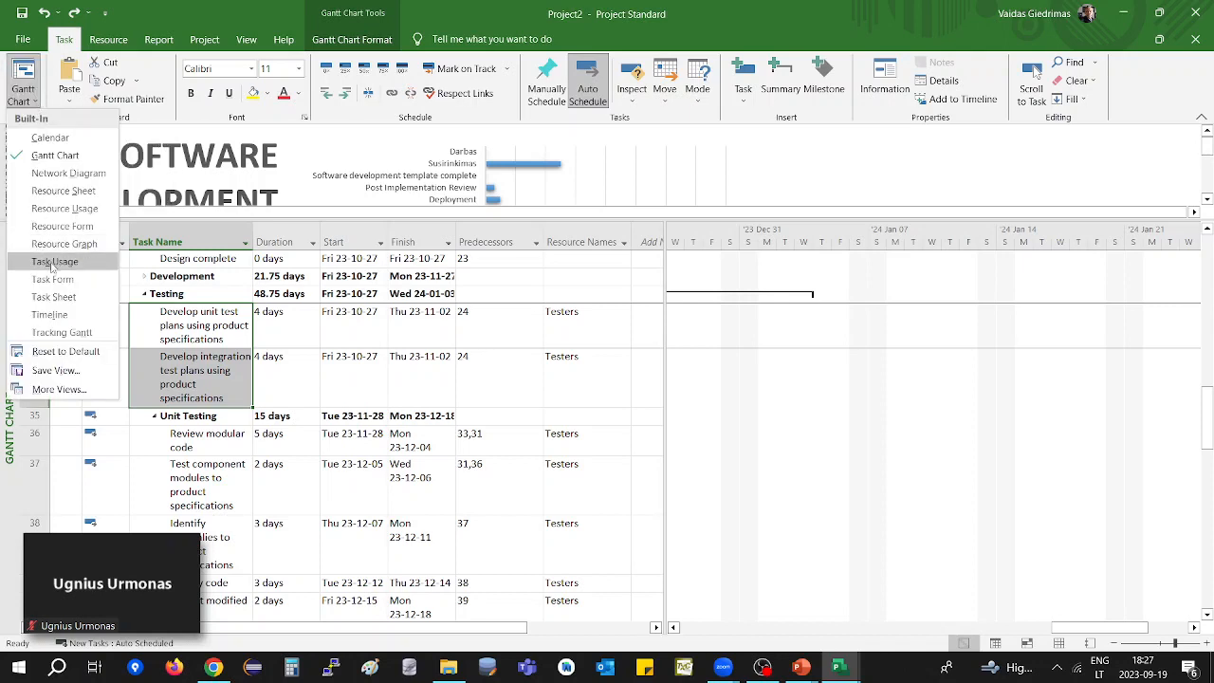
{"action": "left_click", "coordinate": [74, 190]}
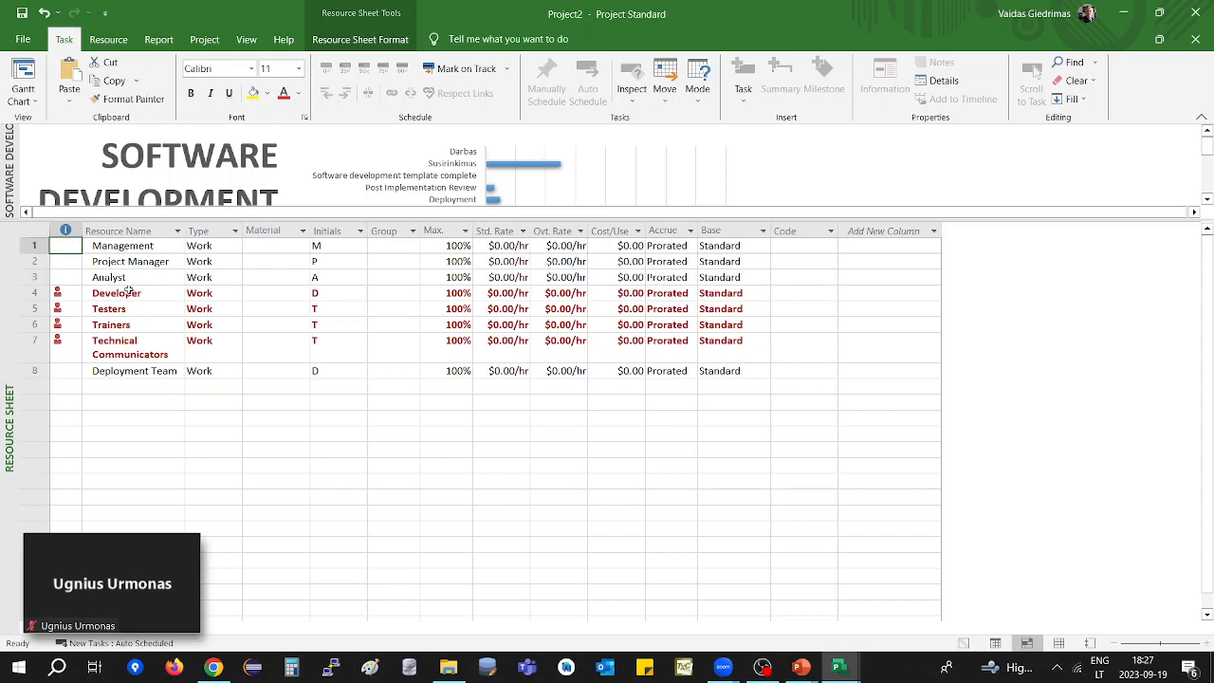
{"action": "left_click_drag", "start_coordinate": [144, 247], "coordinate": [176, 372]}
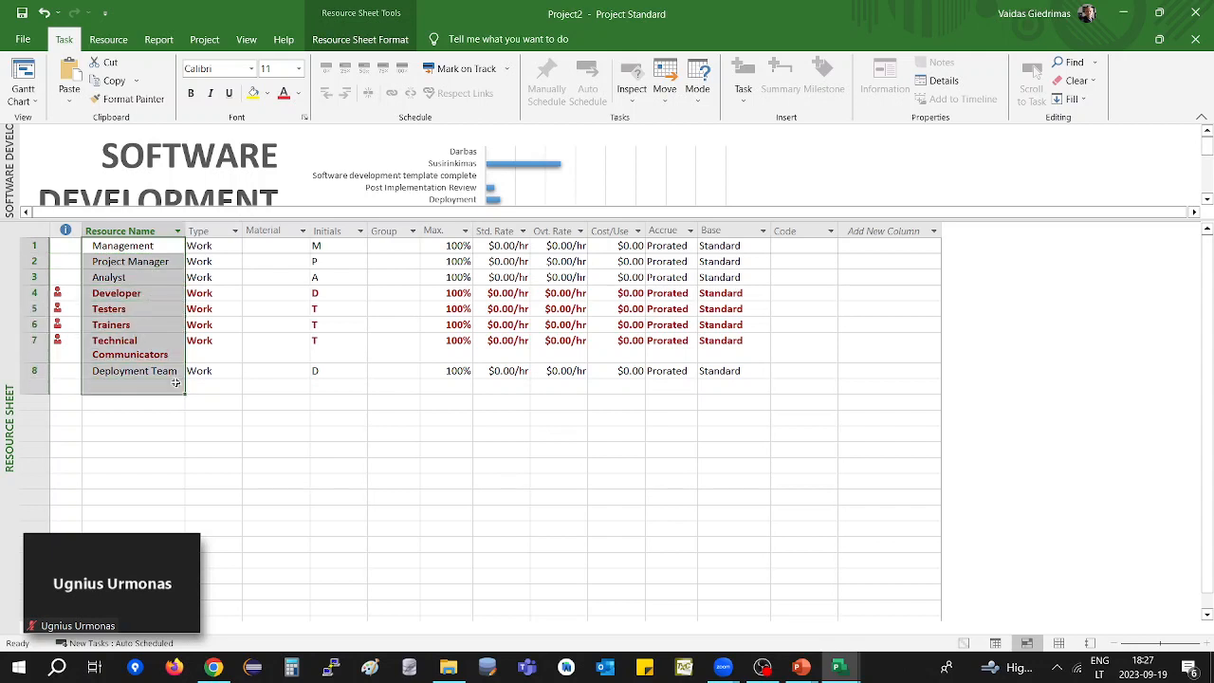
{"action": "left_click", "coordinate": [201, 230]}
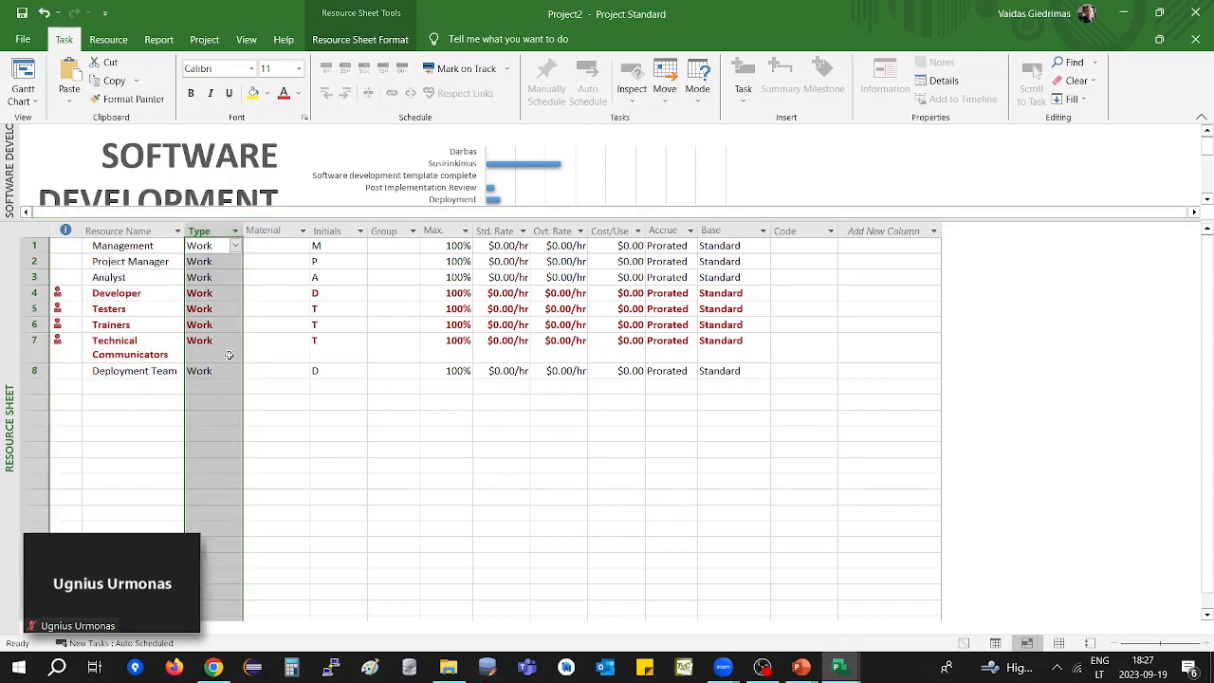
Open the resource information of Analyst and show its cost rate tables.
{"action": "left_click", "coordinate": [144, 278]}
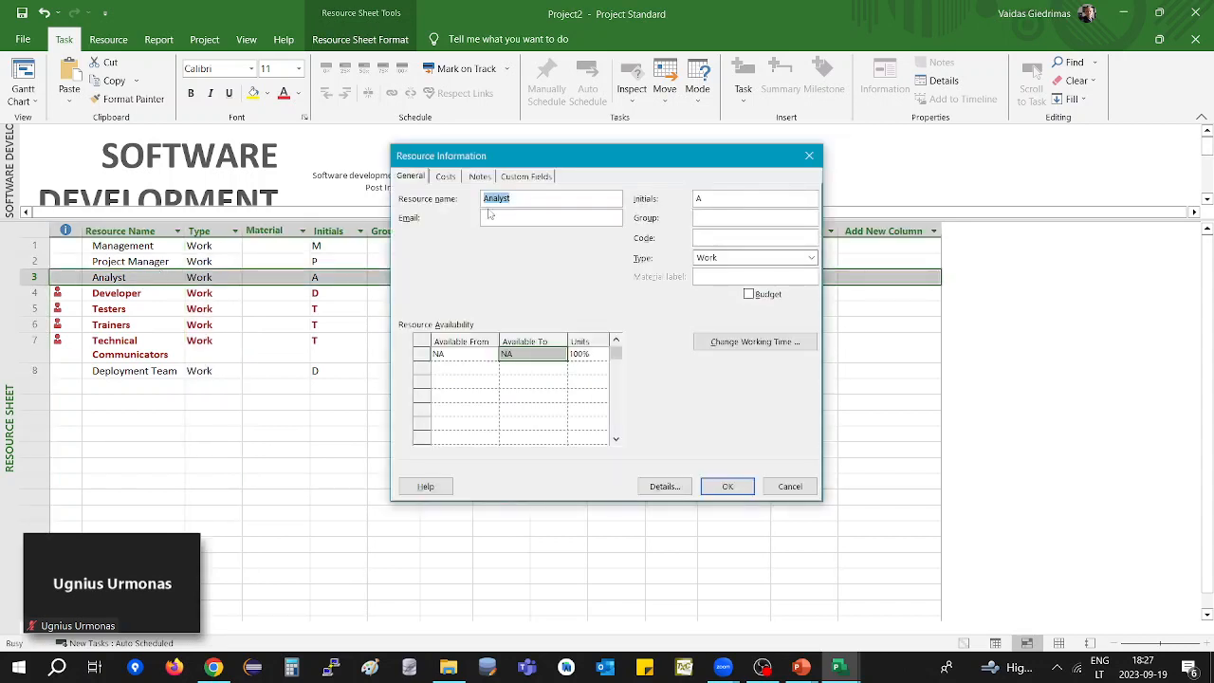
{"action": "left_click", "coordinate": [446, 178]}
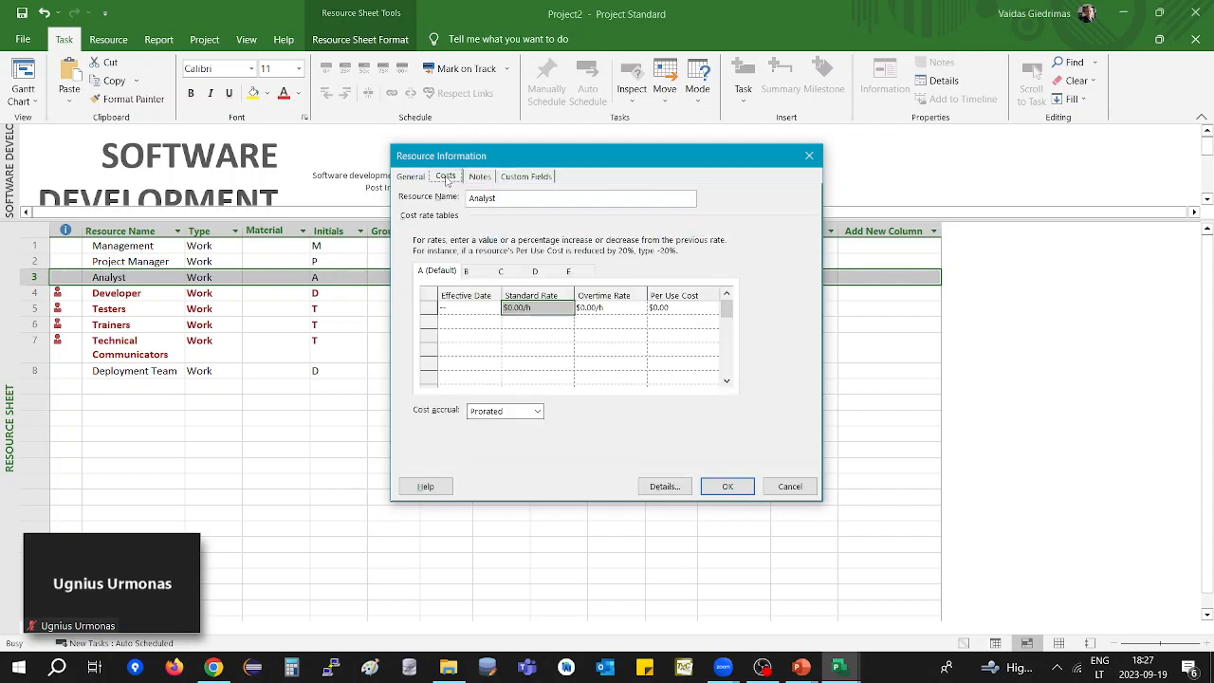
{"action": "left_click", "coordinate": [485, 314]}
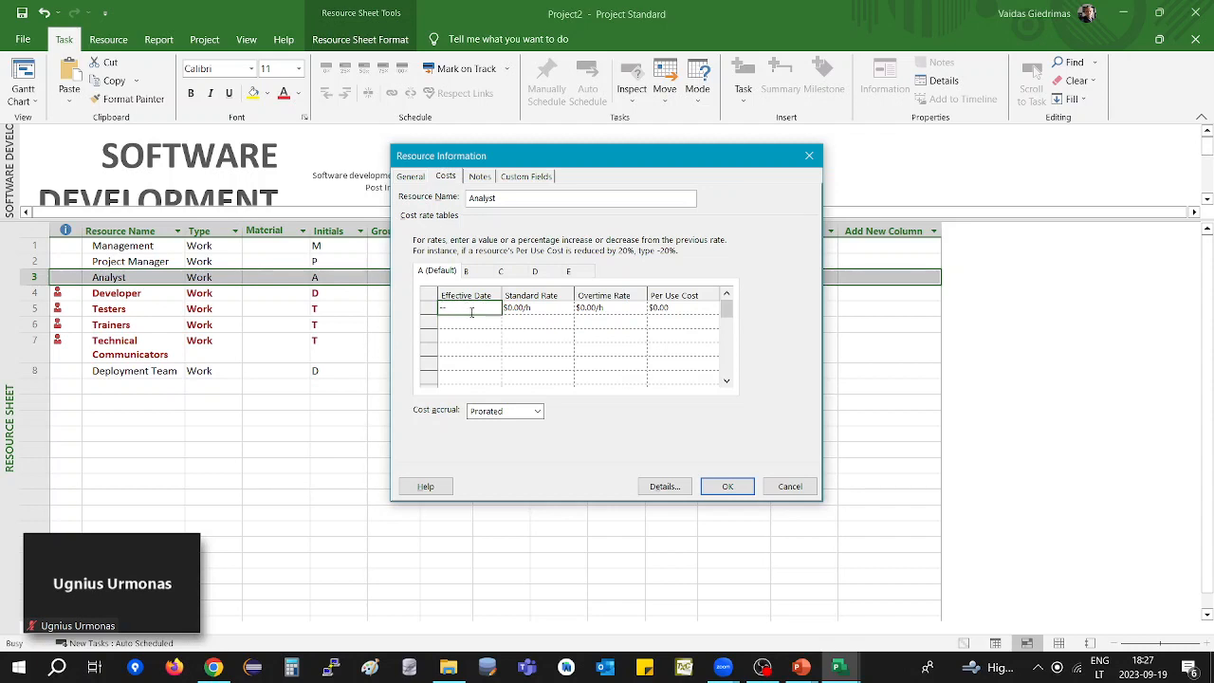
{"action": "key", "text": "Num_Lock"}
{"action": "key", "text": "Down"}
{"action": "key", "text": "Page_Down"}
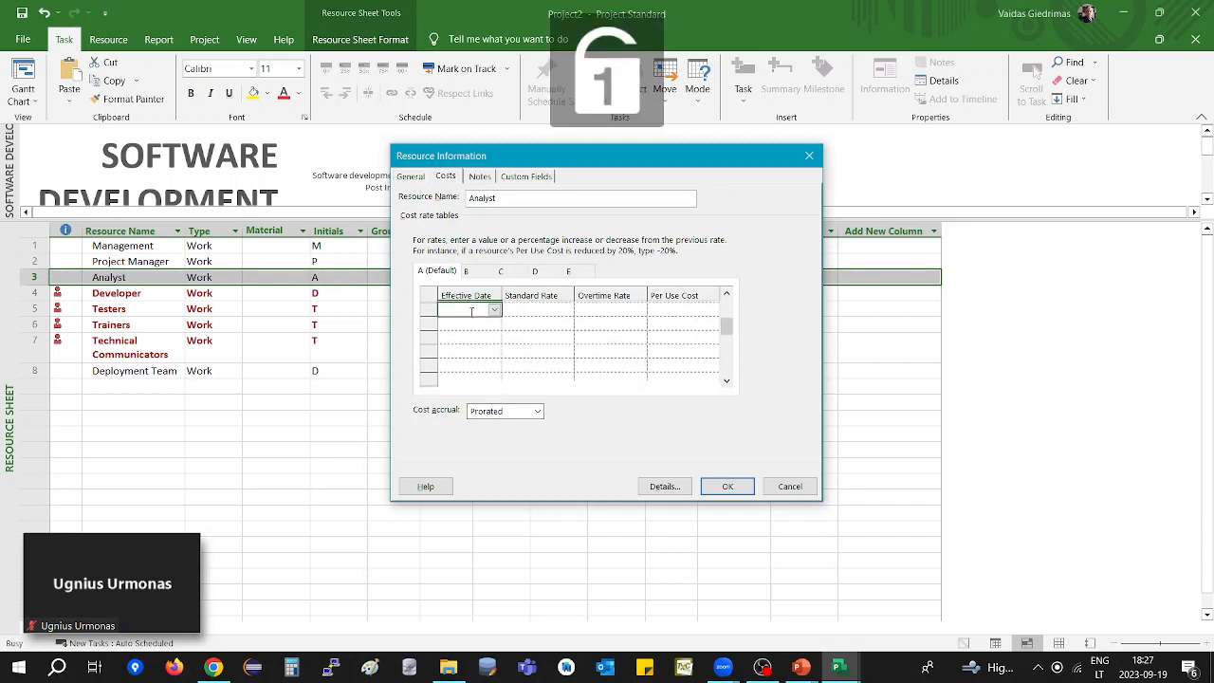
{"action": "left_click", "coordinate": [494, 309]}
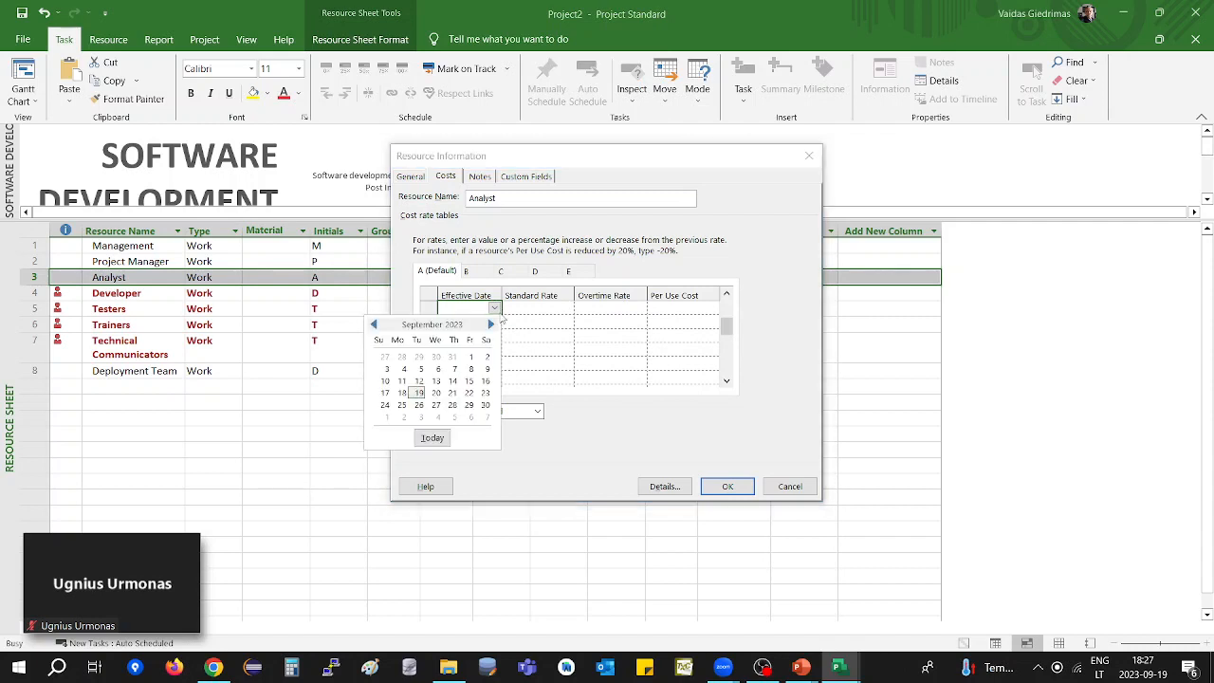
{"action": "left_click", "coordinate": [535, 344]}
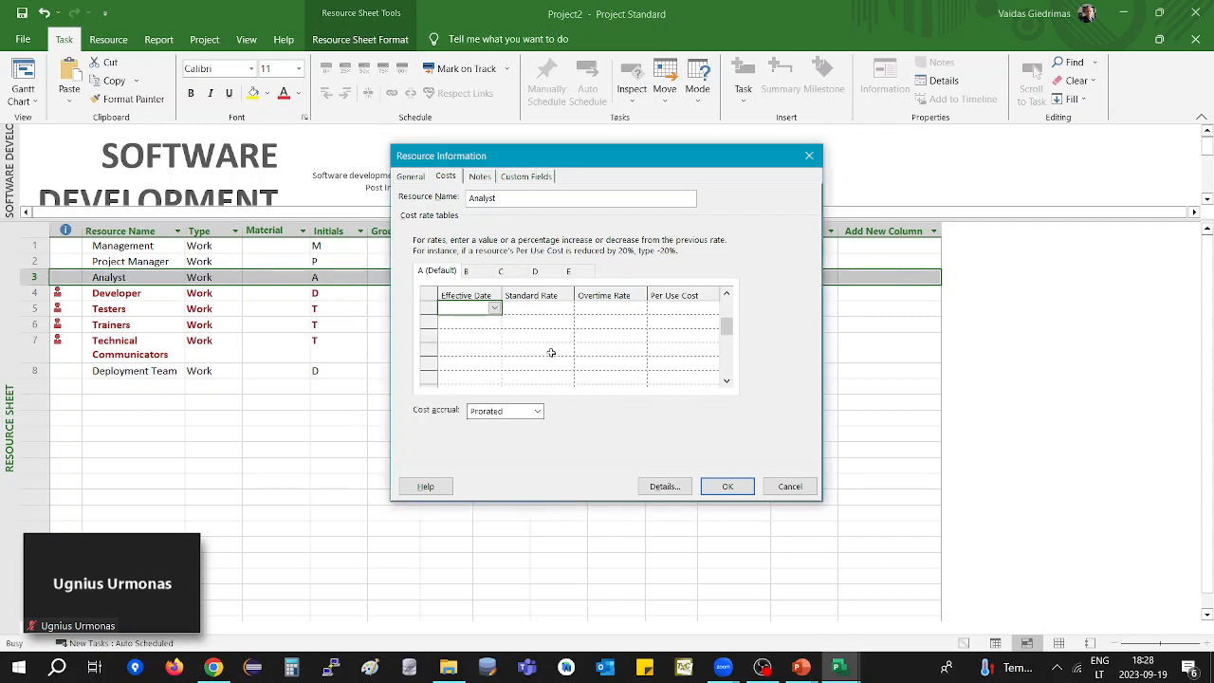
{"action": "left_click_drag", "start_coordinate": [728, 323], "coordinate": [739, 282]}
{"action": "left_click", "coordinate": [495, 309]}
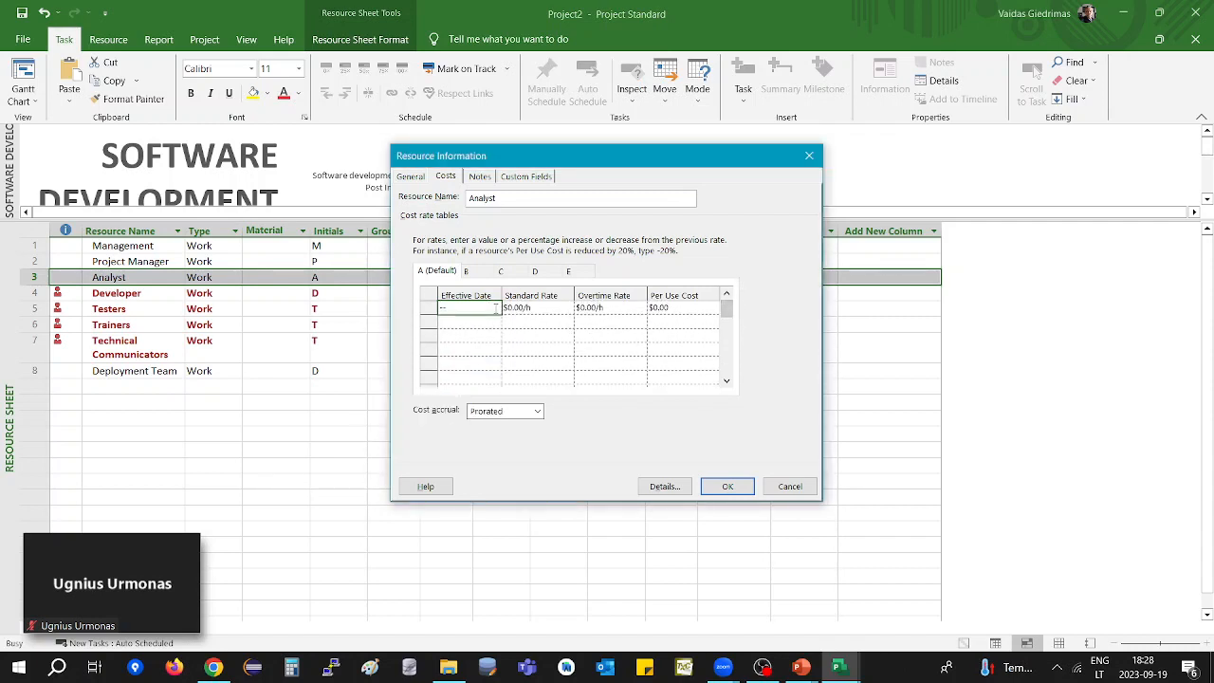
Add a second row to Analyst's default rate table, effective 30 September 2023, with a standard rate of $50.00/h.
{"action": "left_click", "coordinate": [492, 321]}
{"action": "left_click", "coordinate": [494, 321]}
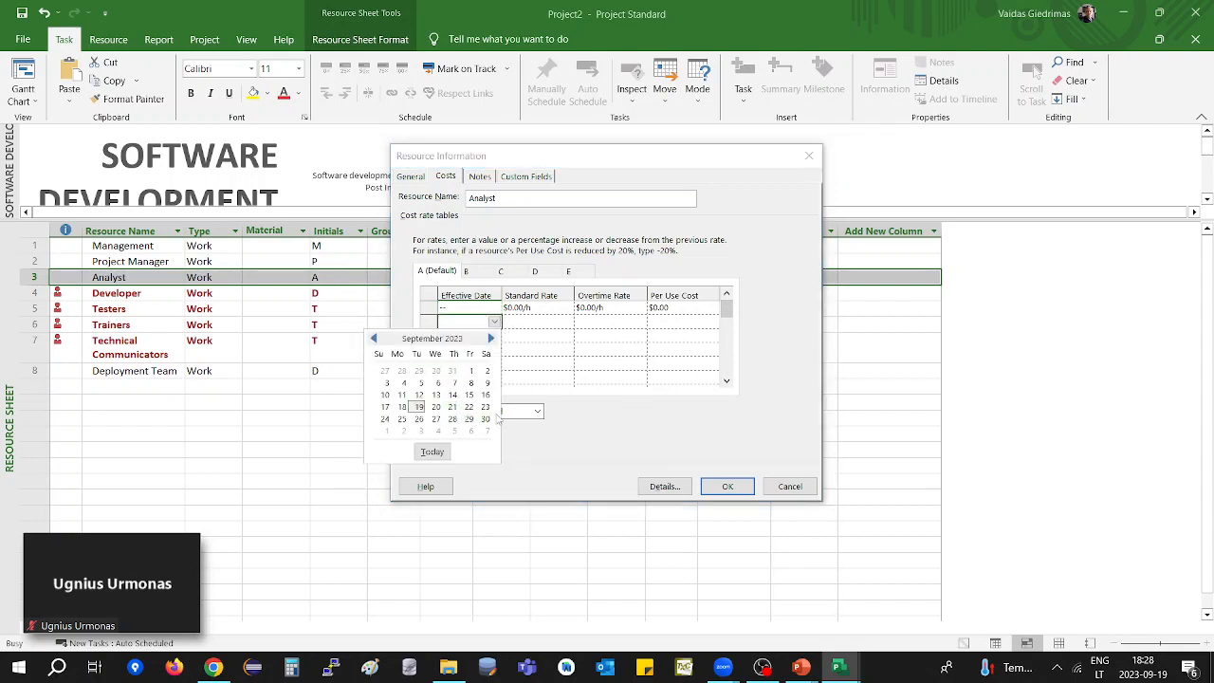
{"action": "left_click", "coordinate": [490, 418]}
{"action": "left_click", "coordinate": [530, 321]}
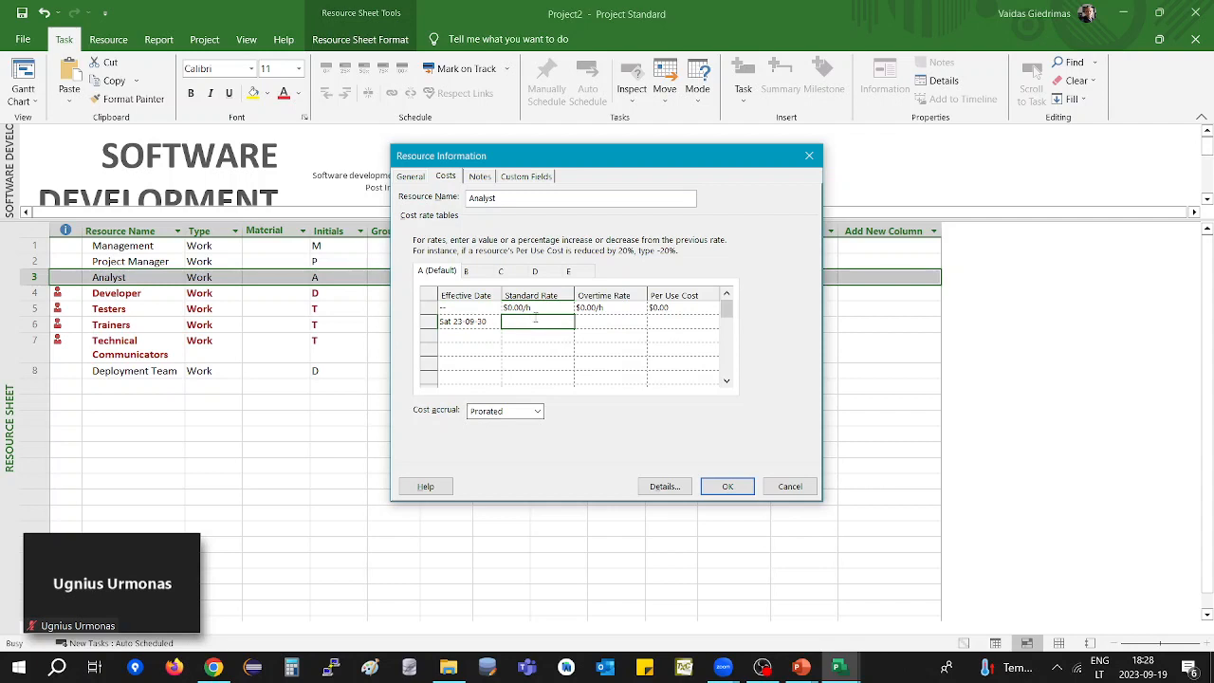
{"action": "key", "text": "Num_Lock"}
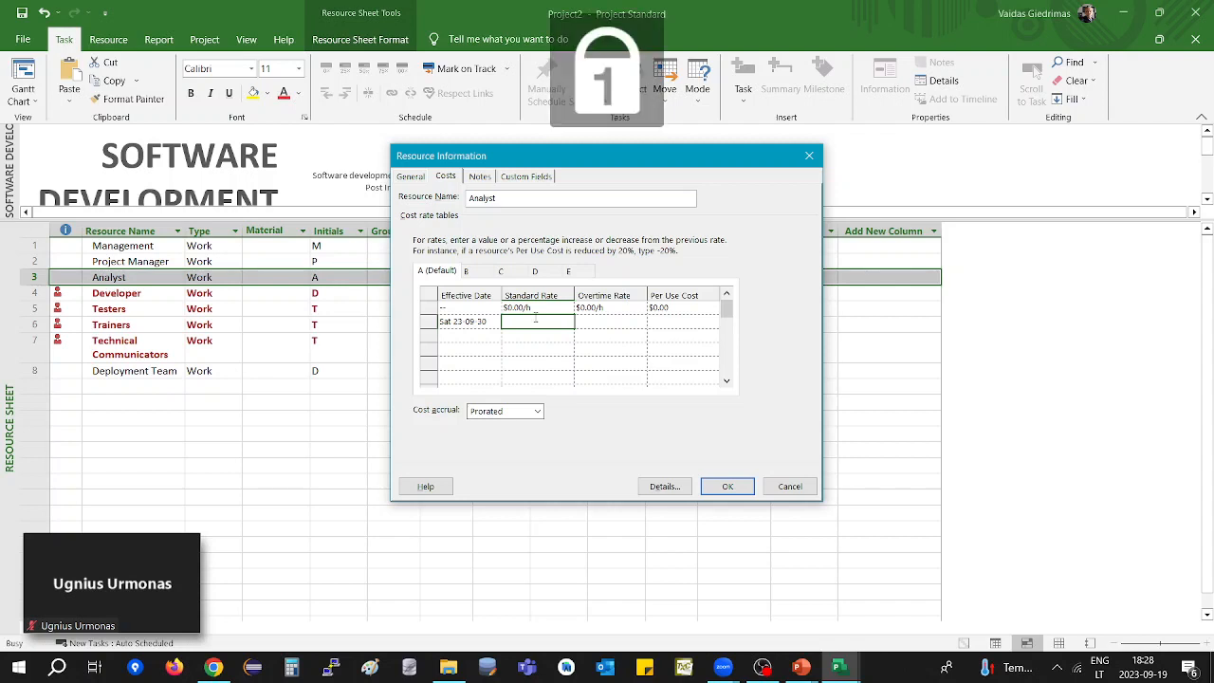
{"action": "type", "text": "50"}
{"action": "key", "text": "Return"}
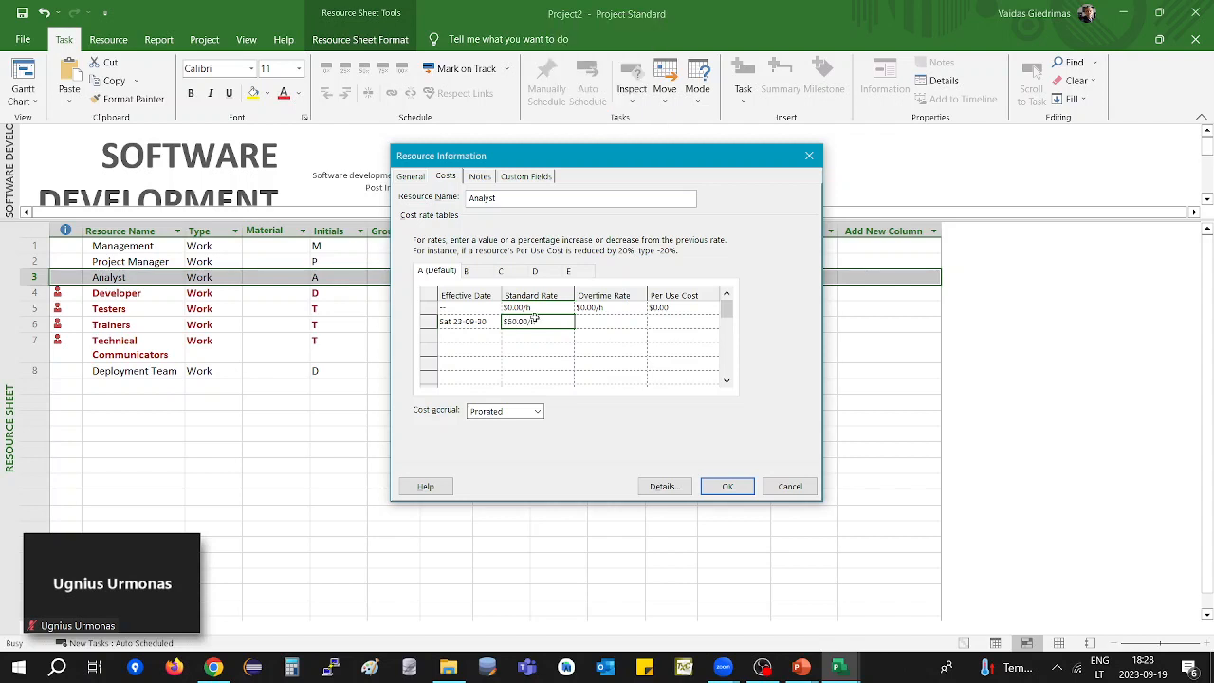
Set Analyst's overtime rate in the 30 September 2023 row to $75.00/h, and save the resource information.
{"action": "left_click", "coordinate": [618, 321]}
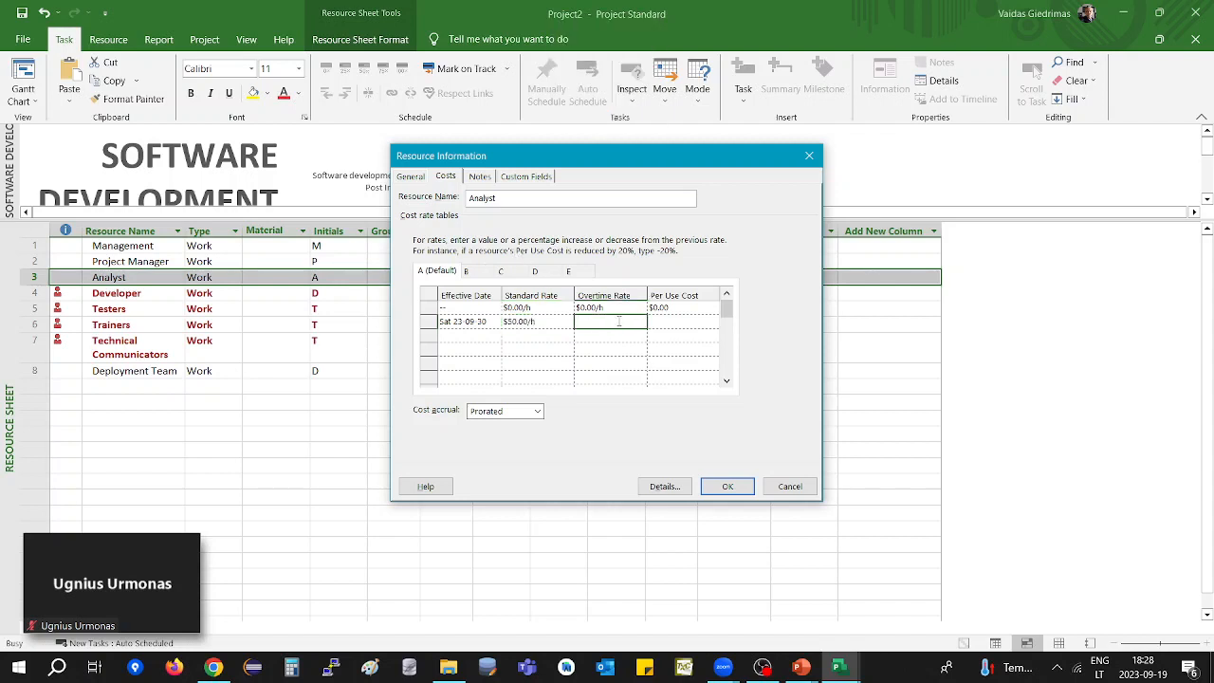
{"action": "type", "text": "75"}
{"action": "key", "text": "Return"}
{"action": "left_click", "coordinate": [698, 320]}
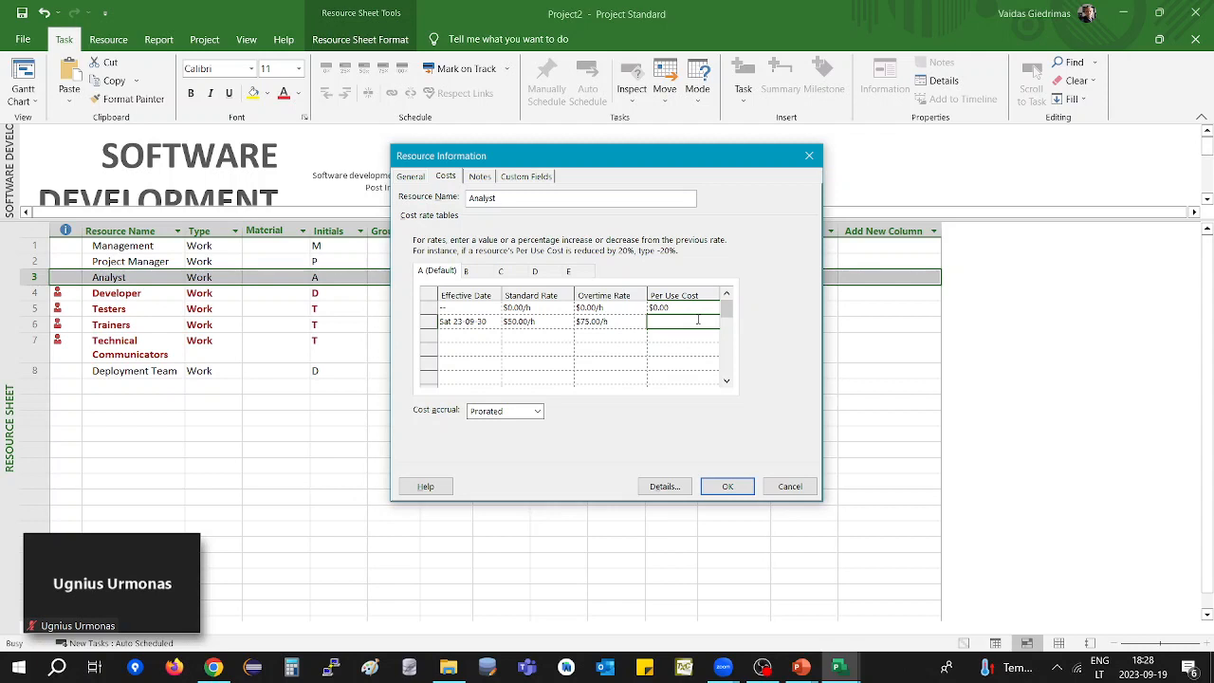
{"action": "key", "text": "Return"}
{"action": "left_click", "coordinate": [671, 322]}
{"action": "left_click", "coordinate": [727, 488]}
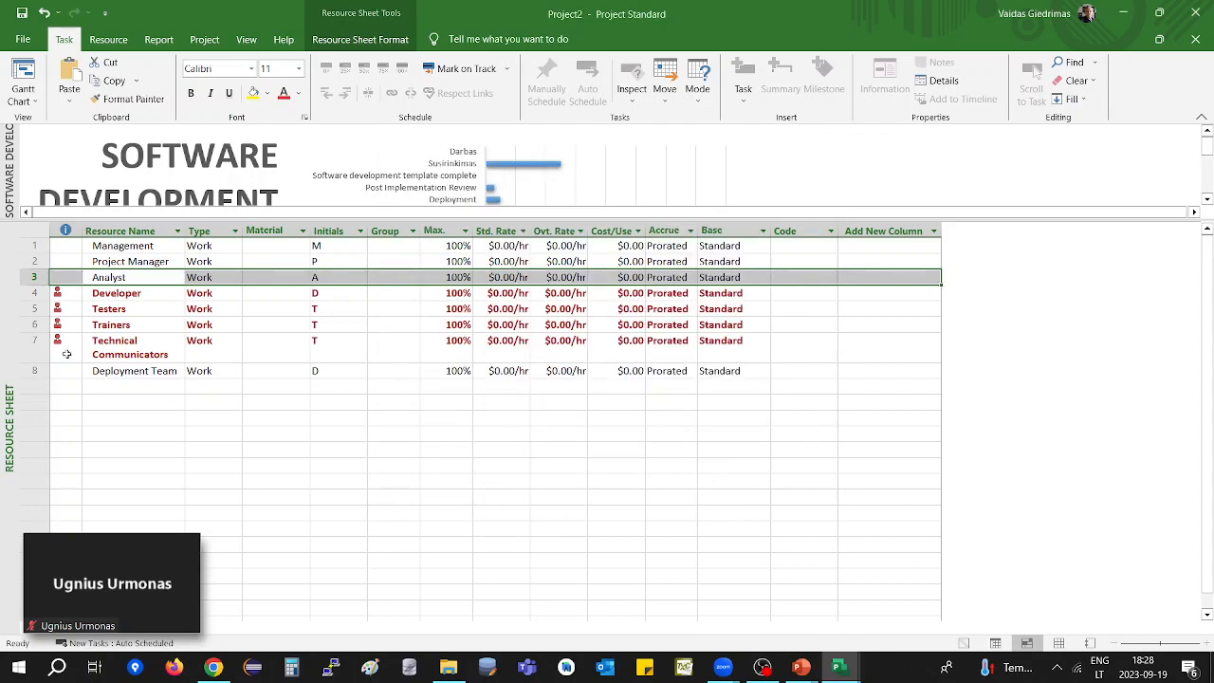
Add a second row effective 21 December 2023 to the default cost rate table of the Developer resource.
{"action": "double_click", "coordinate": [123, 291]}
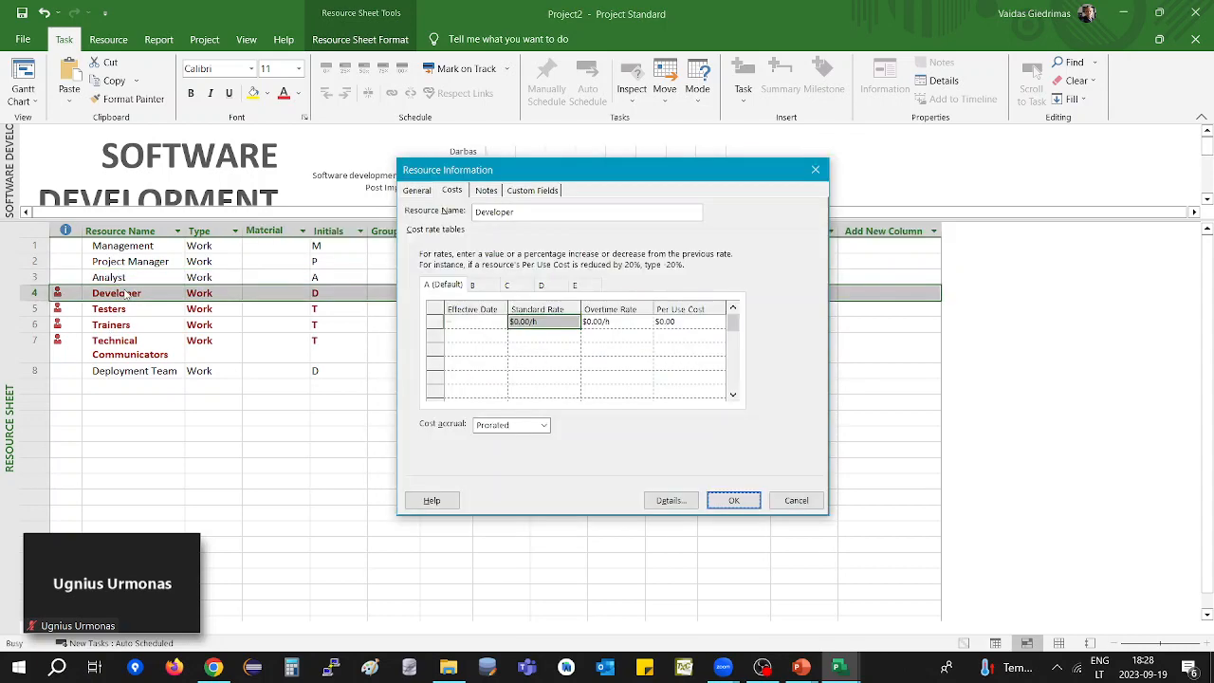
{"action": "left_click", "coordinate": [492, 321]}
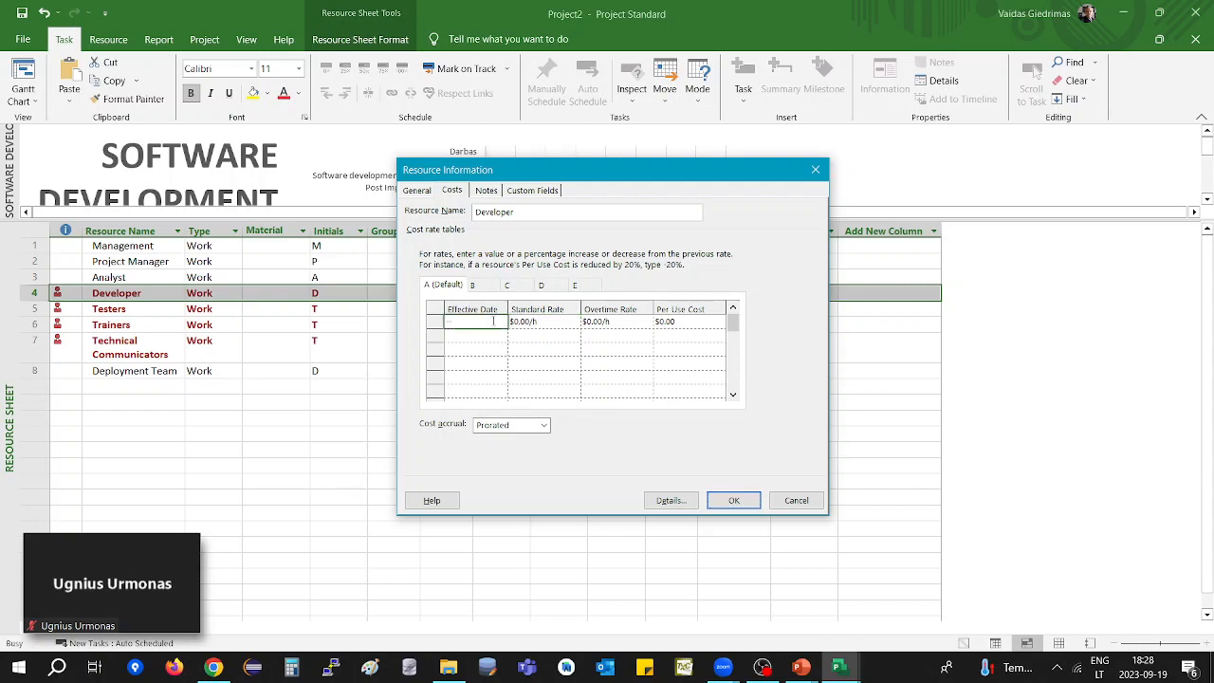
{"action": "left_click", "coordinate": [475, 335]}
{"action": "left_click", "coordinate": [499, 334]}
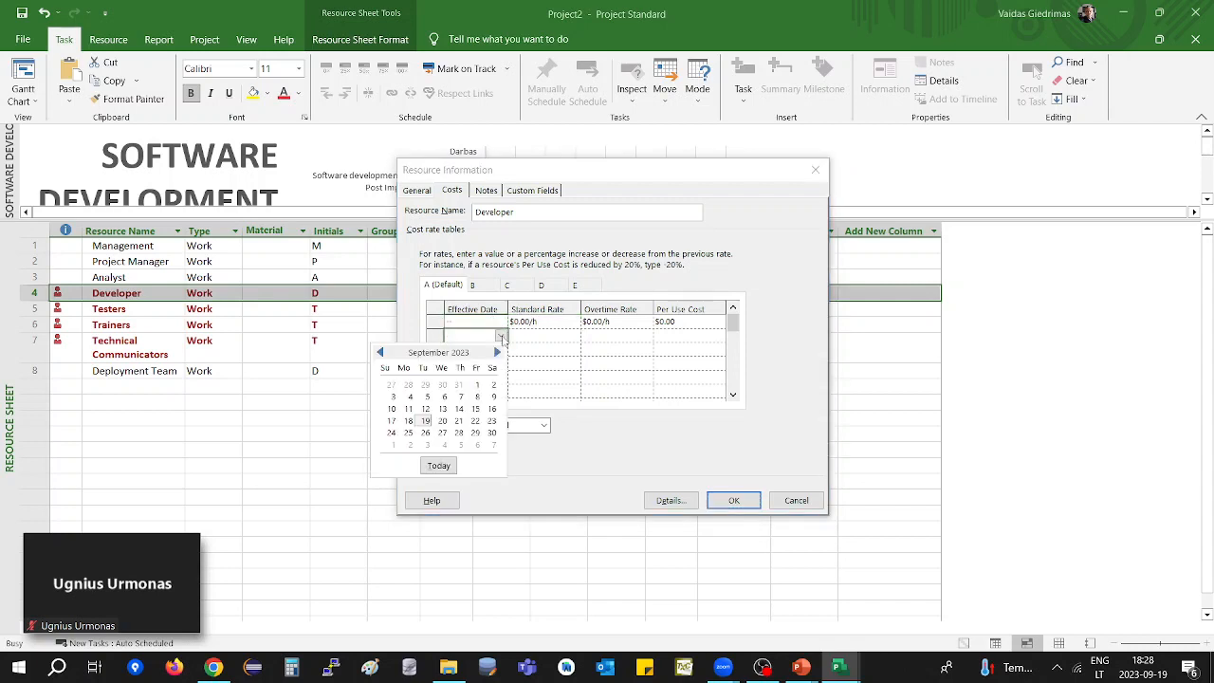
{"action": "left_click", "coordinate": [496, 352]}
{"action": "left_click", "coordinate": [496, 353]}
{"action": "left_click", "coordinate": [496, 353]}
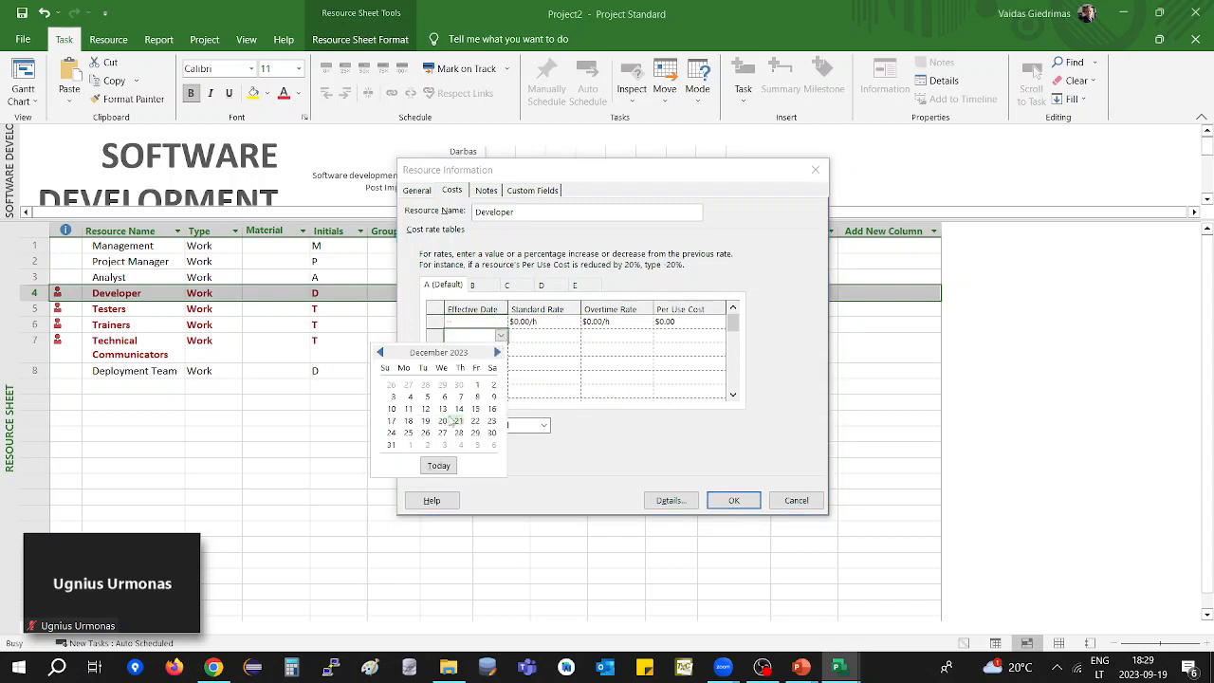
{"action": "left_click", "coordinate": [459, 421]}
Set Developer's new rate row to a $5.00/h standard rate and a $100.00/h overtime rate, and save the resource information.
{"action": "left_click", "coordinate": [548, 338]}
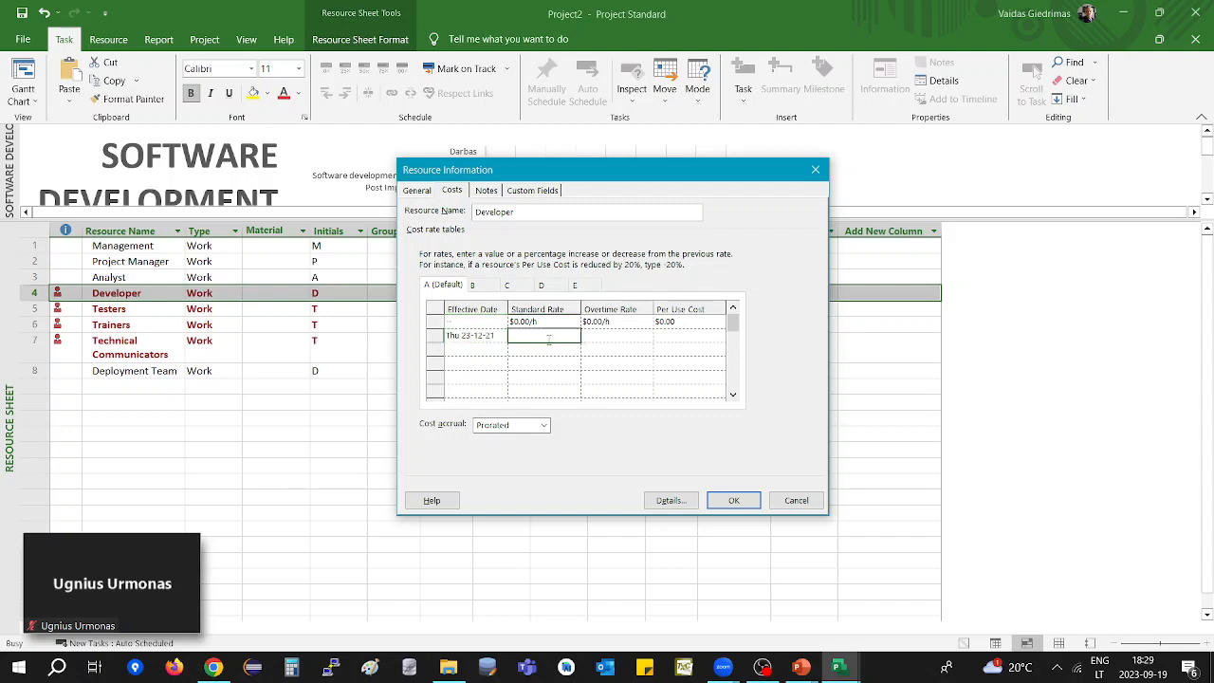
{"action": "type", "text": "5"}
{"action": "left_click", "coordinate": [521, 348]}
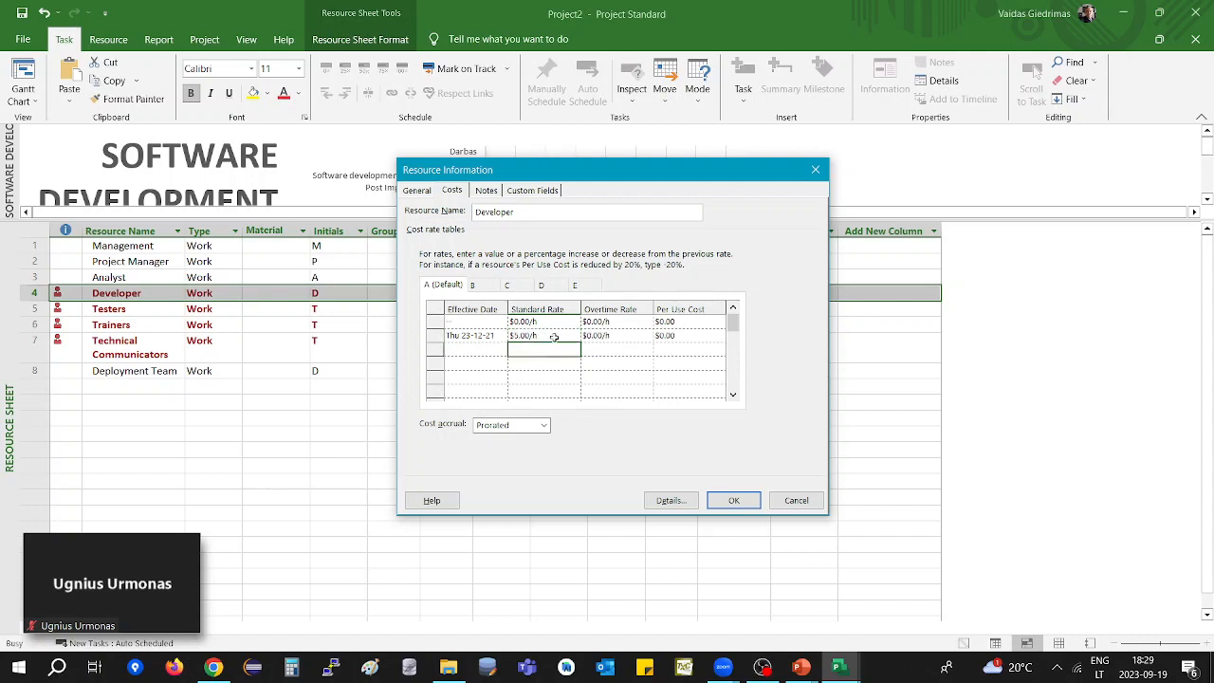
{"action": "left_click", "coordinate": [554, 337]}
{"action": "left_click", "coordinate": [616, 335]}
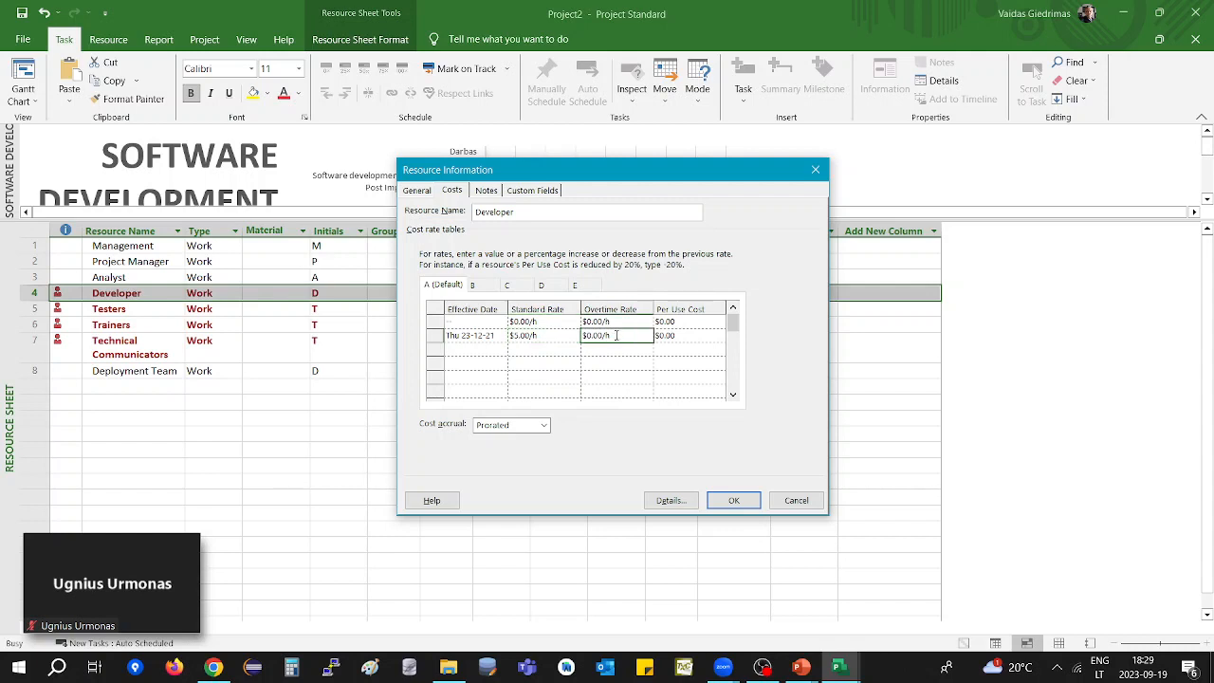
{"action": "type", "text": "100"}
{"action": "key", "text": "Return"}
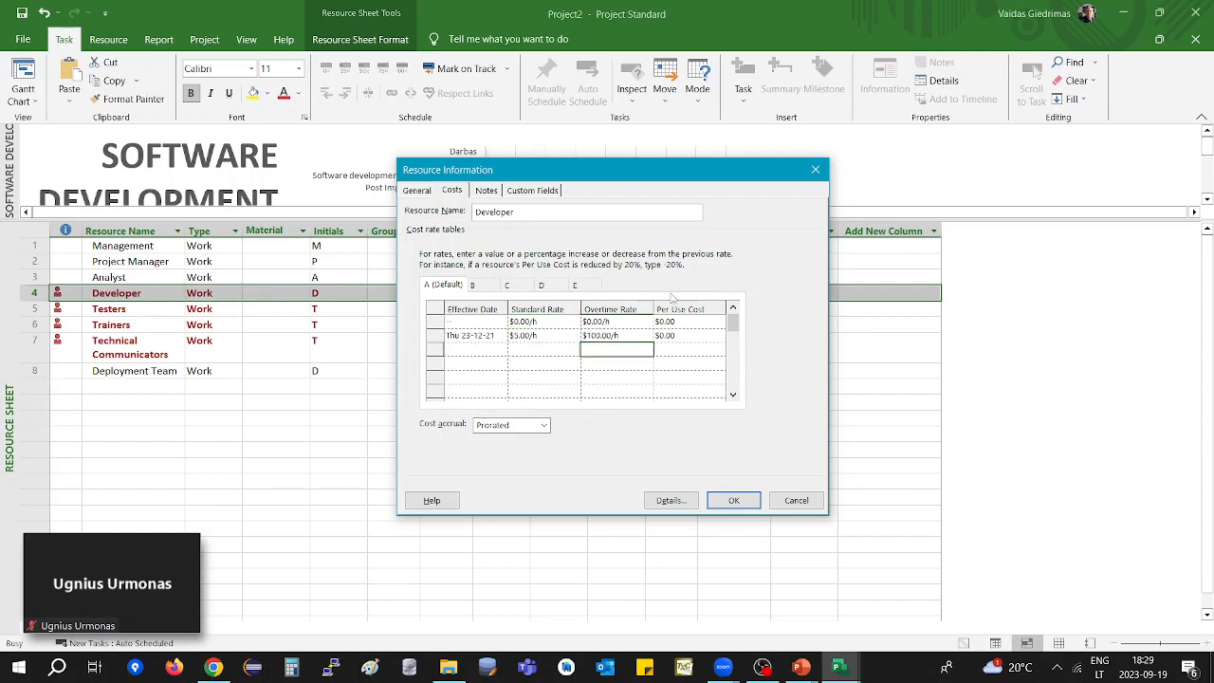
{"action": "left_click", "coordinate": [632, 335]}
{"action": "left_click", "coordinate": [553, 336]}
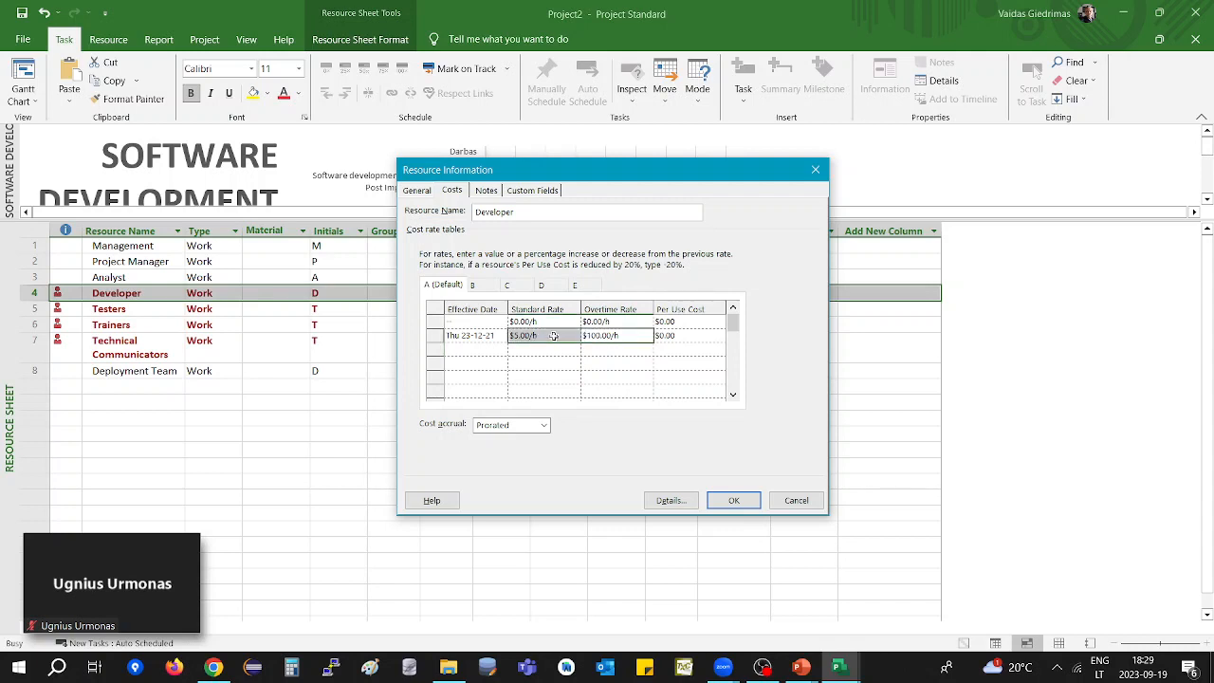
{"action": "left_click", "coordinate": [735, 500]}
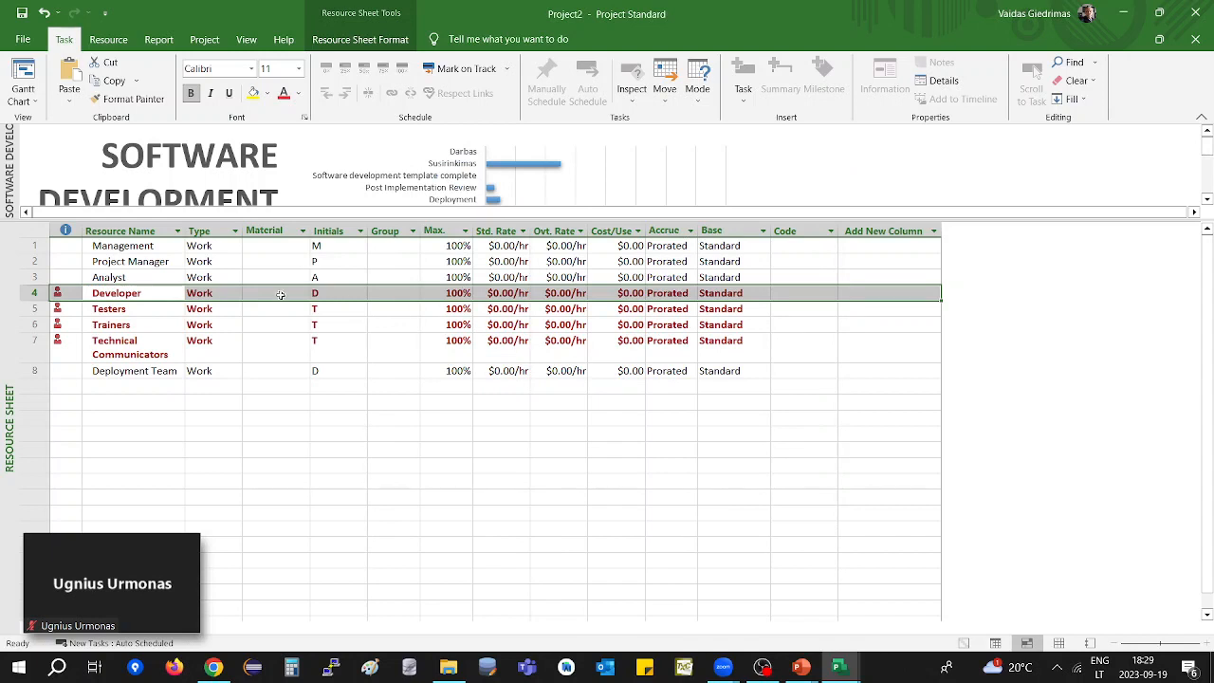
Create a new resource of type Material in the empty row below Deployment Team.
{"action": "left_click", "coordinate": [154, 389]}
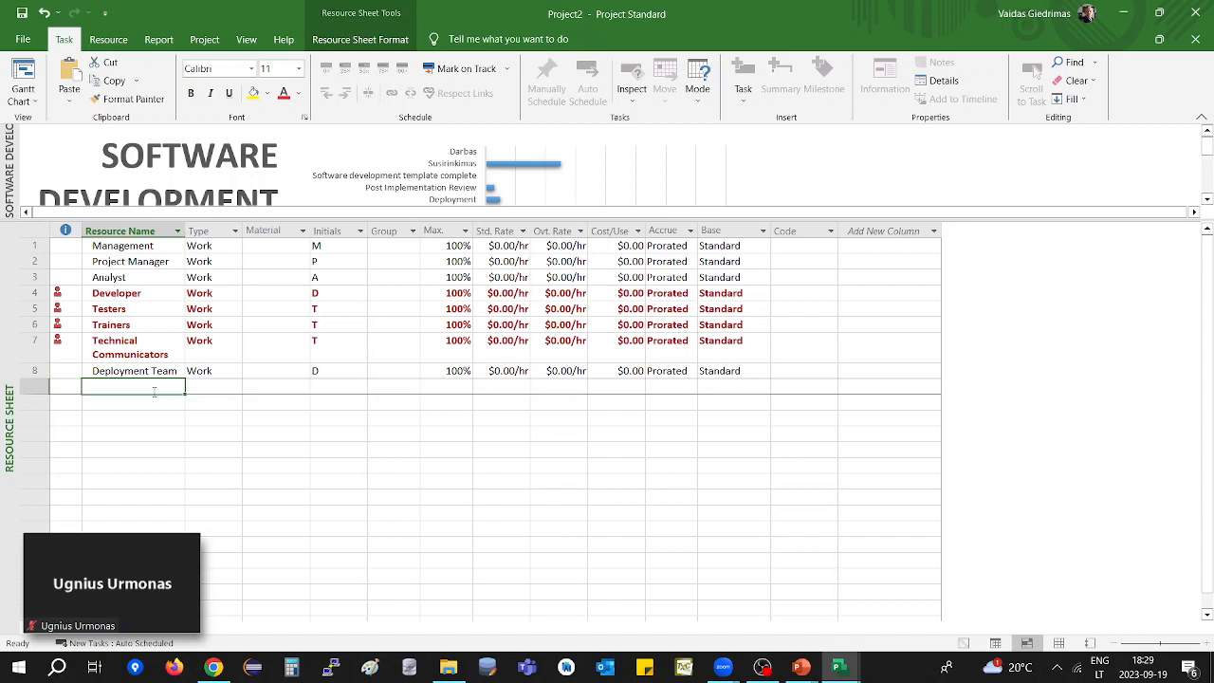
{"action": "left_click", "coordinate": [207, 384]}
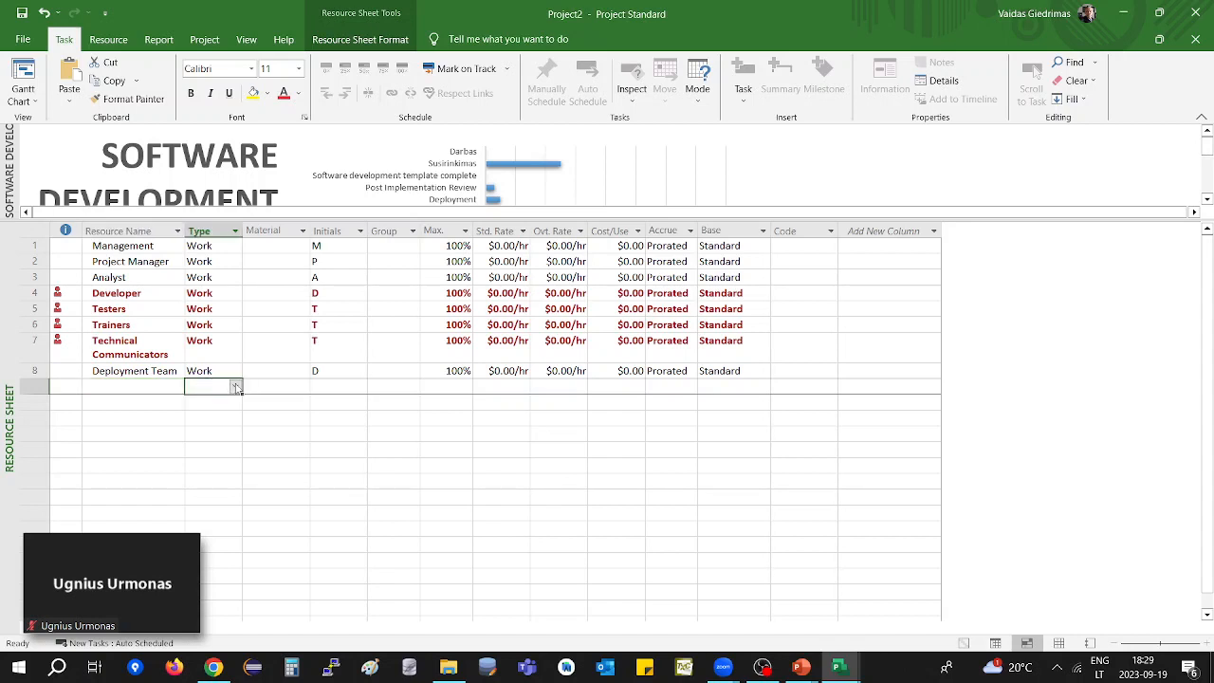
{"action": "left_click", "coordinate": [236, 386]}
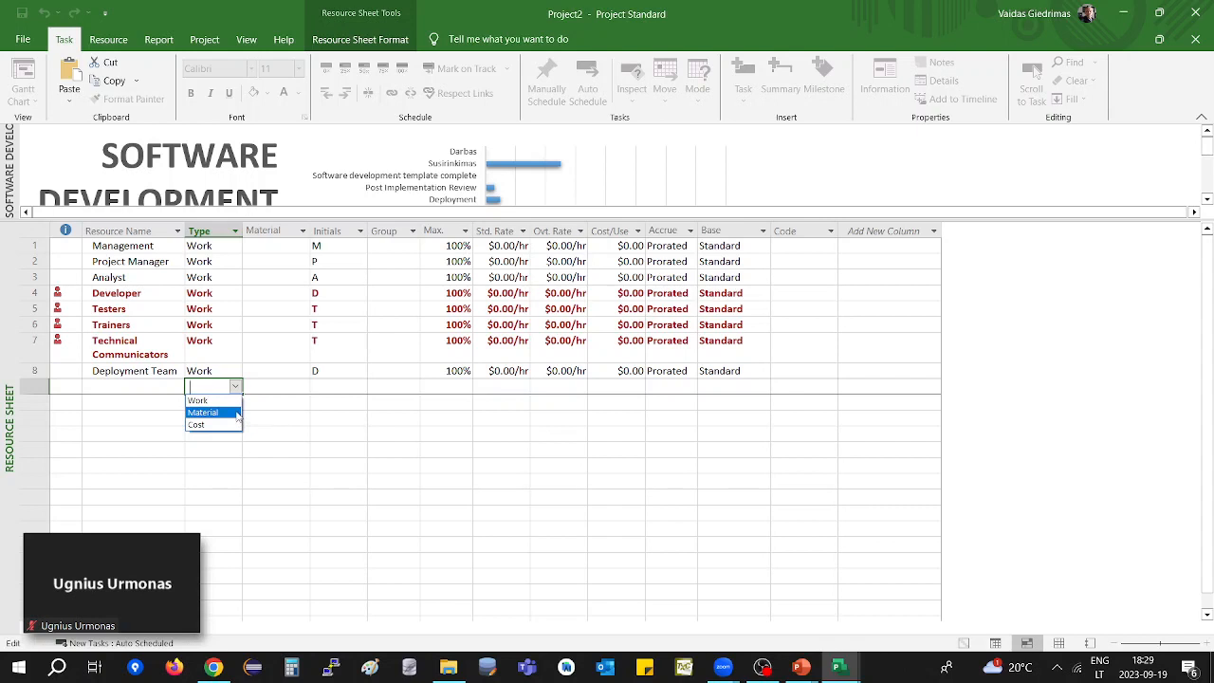
{"action": "left_click", "coordinate": [237, 414]}
{"action": "left_click", "coordinate": [158, 387]}
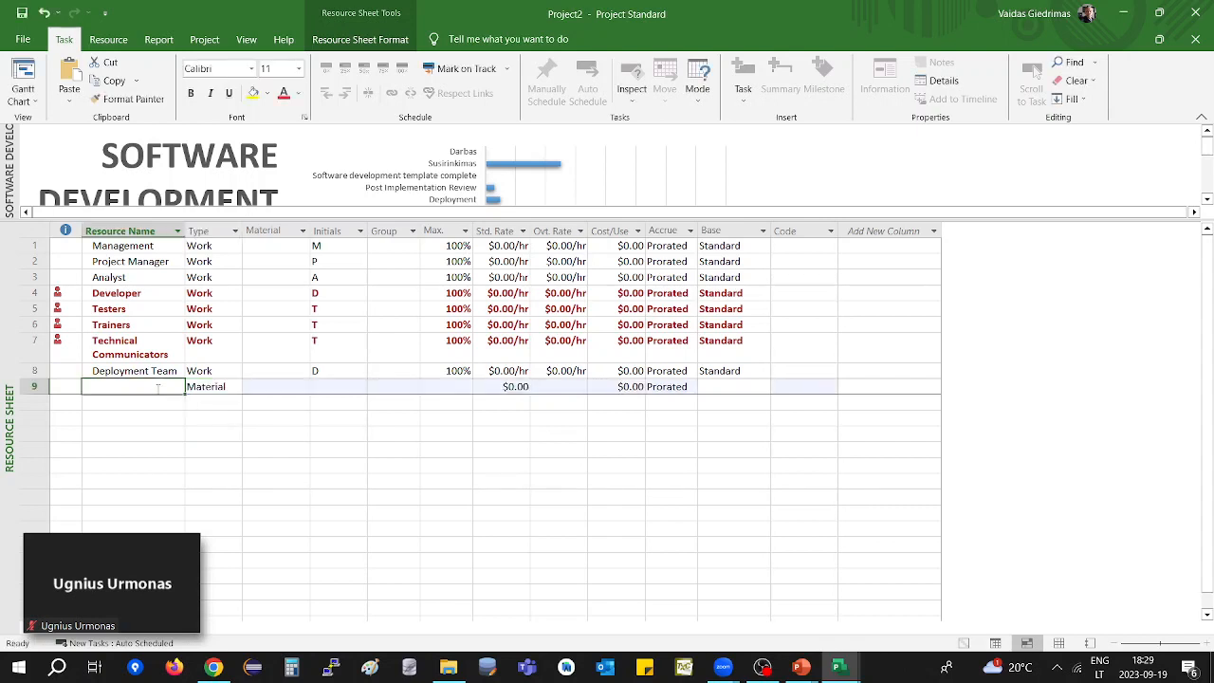
{"action": "double_click", "coordinate": [157, 389]}
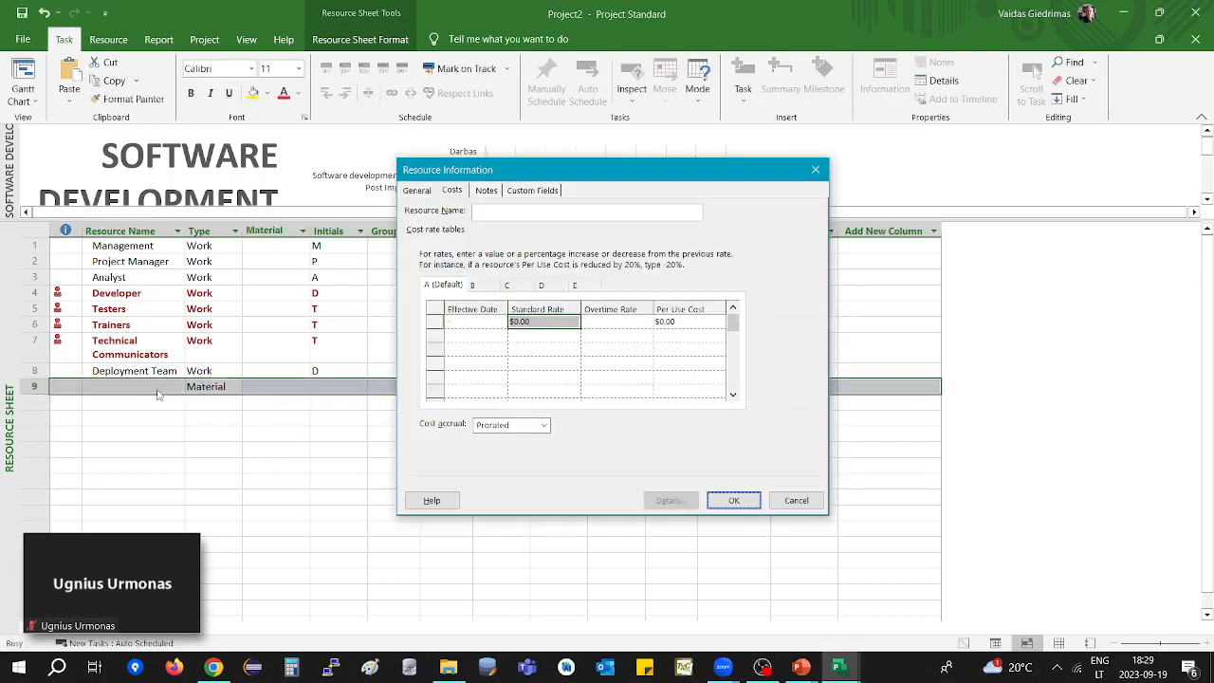
{"action": "left_click", "coordinate": [797, 500]}
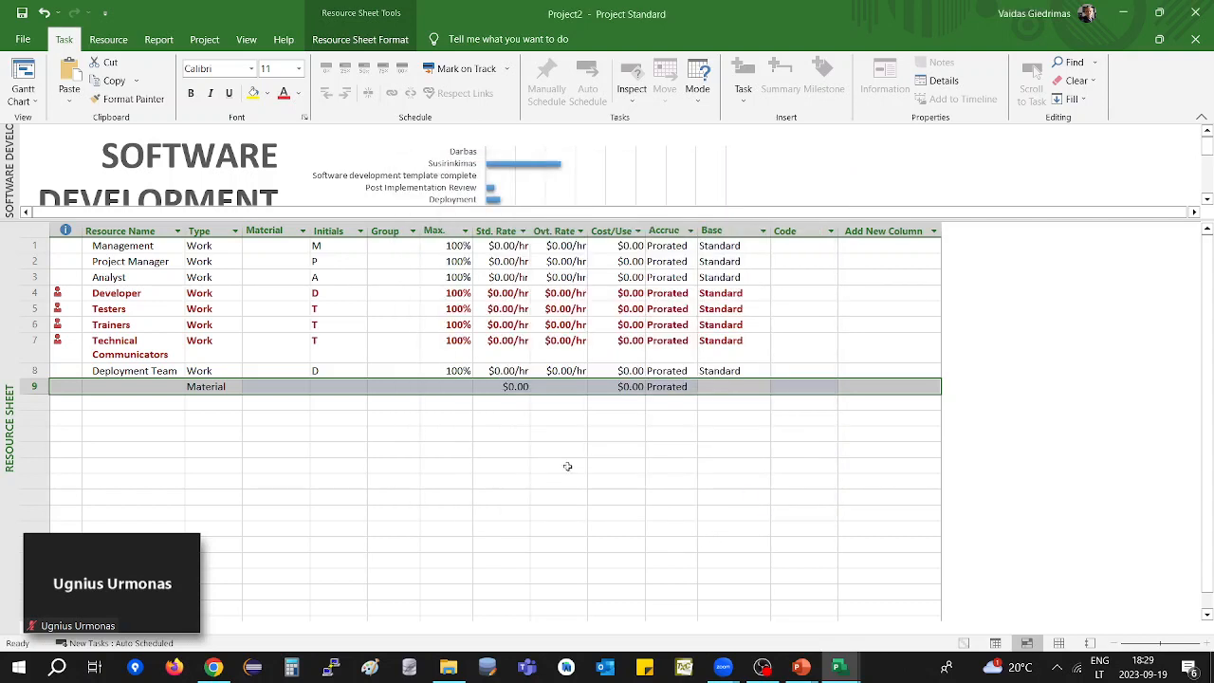
Name the new material resource Projektorius.
{"action": "left_click", "coordinate": [155, 388]}
{"action": "type", "text": "Pro"}
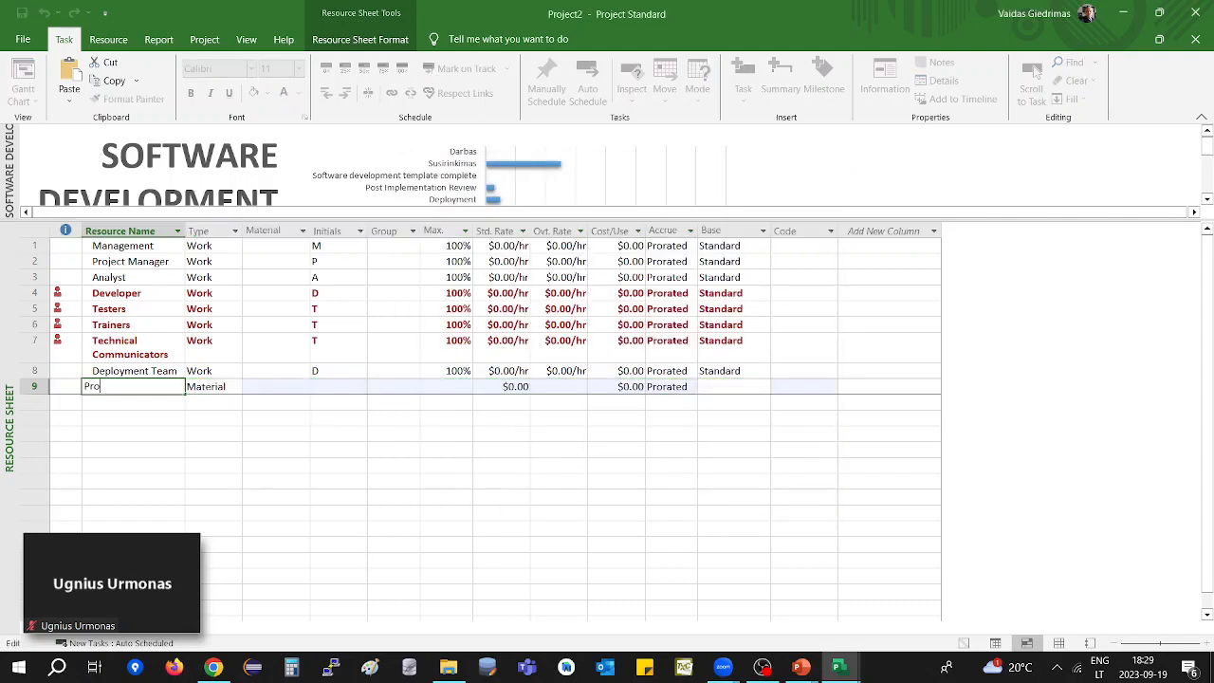
{"action": "type", "text": "jektorius"}
{"action": "key", "text": "Tab"}
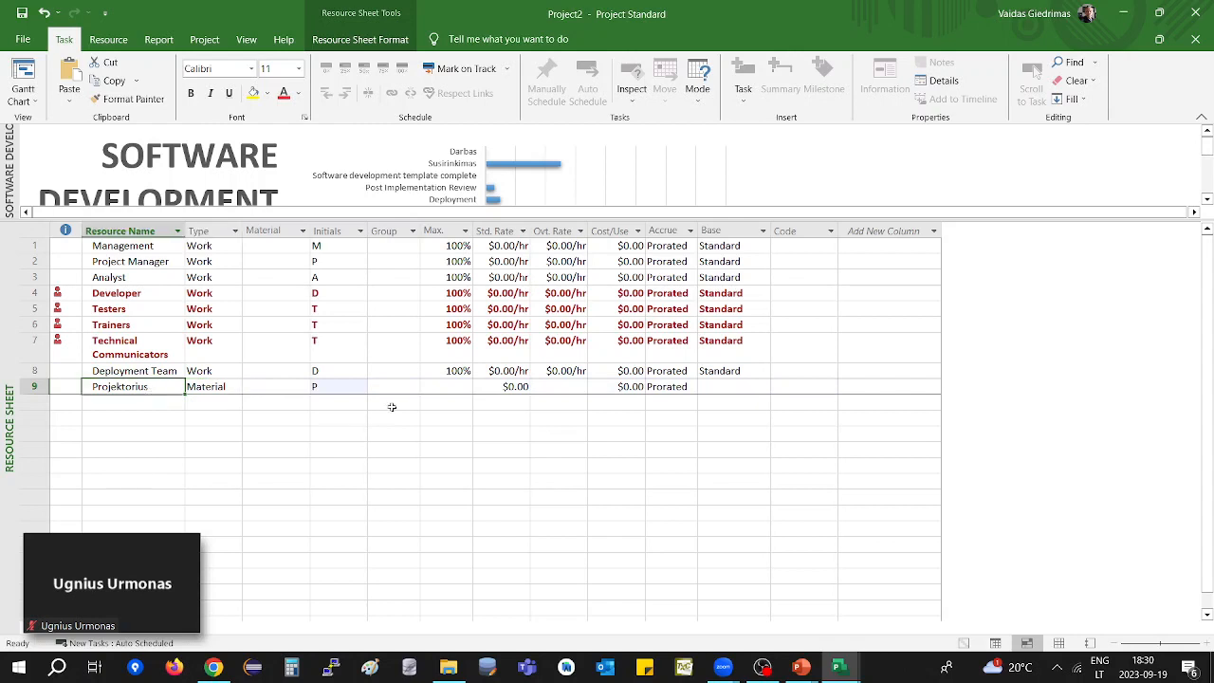
Open the Projektorius resource information and set its per use cost to $20.00 in the default cost rate table.
{"action": "left_click", "coordinate": [449, 387]}
{"action": "double_click", "coordinate": [168, 387]}
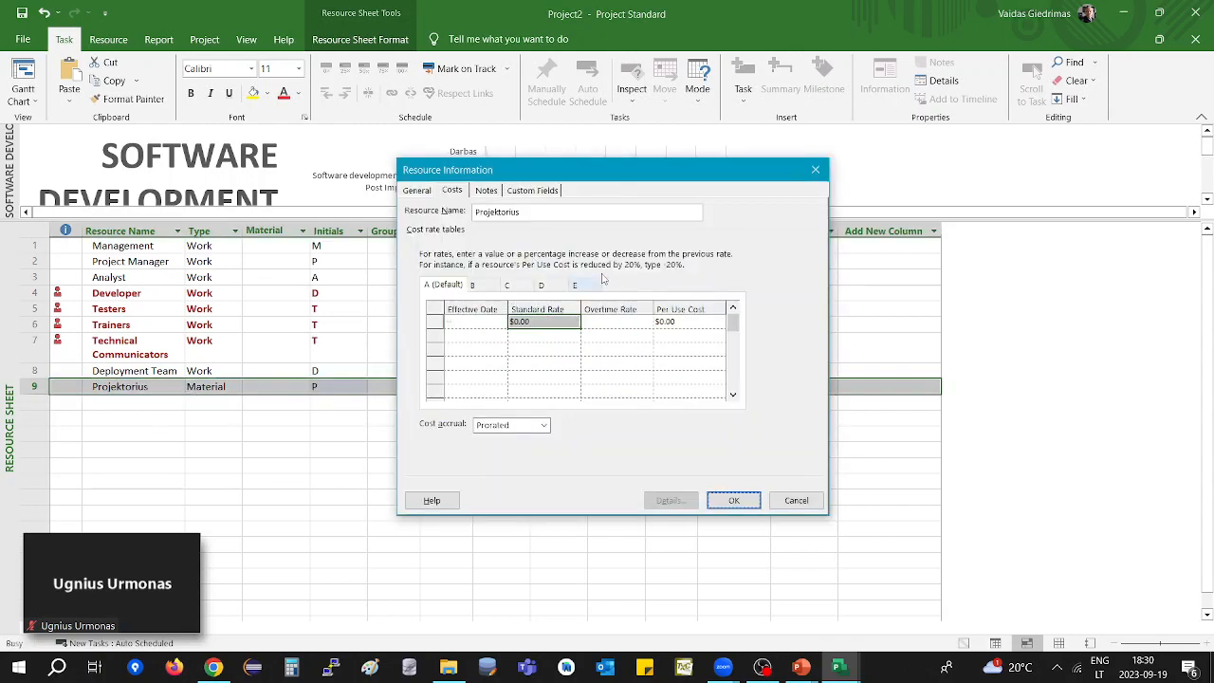
{"action": "left_click", "coordinate": [694, 324]}
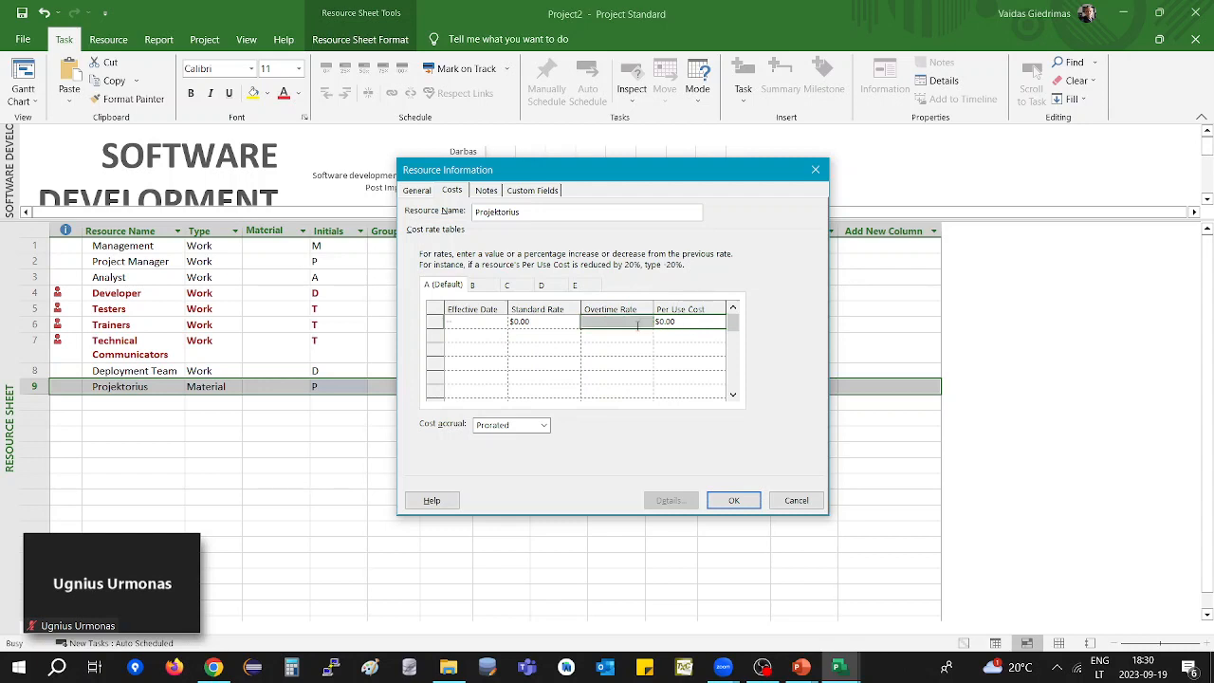
{"action": "type", "text": "7"}
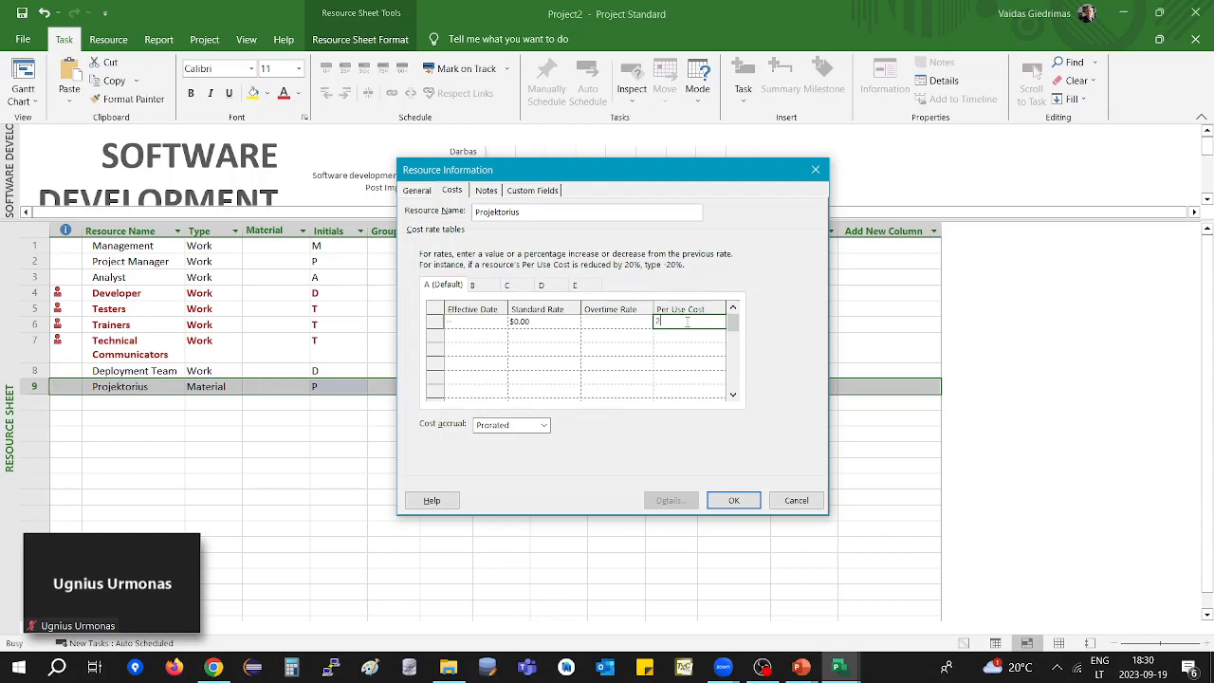
{"action": "type", "text": "0"}
{"action": "key", "text": "Return"}
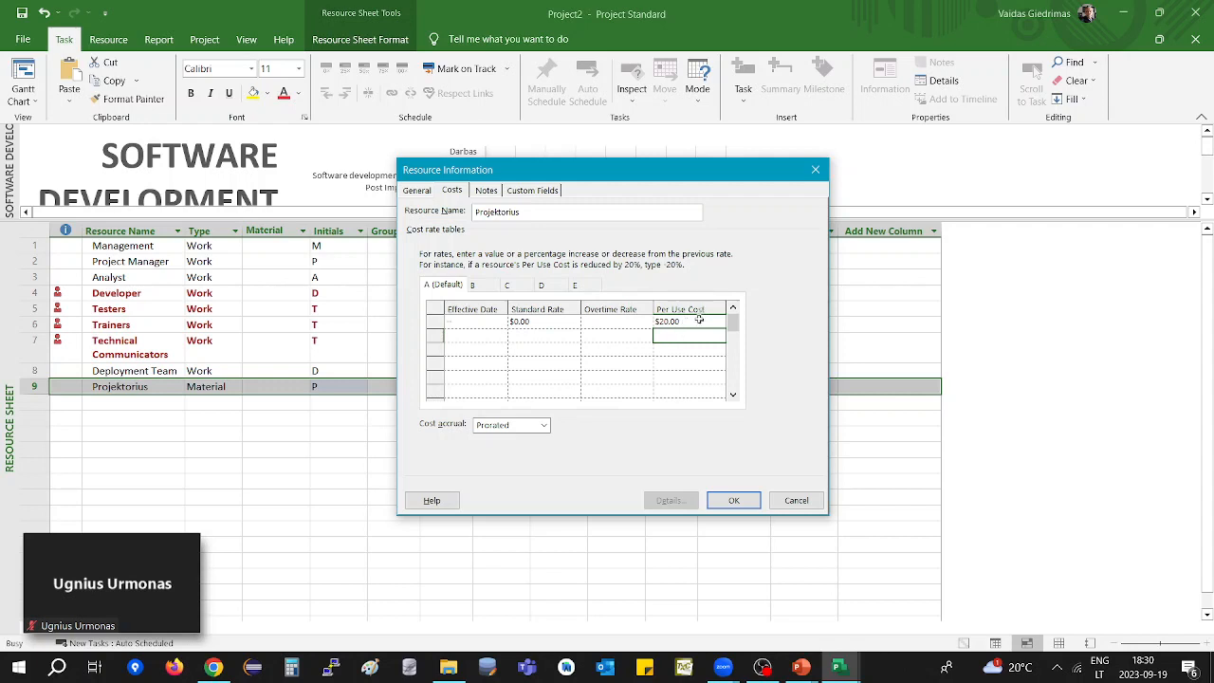
Set Projektorius's standard rate to $2.00 and save the resource information.
{"action": "left_click", "coordinate": [561, 323]}
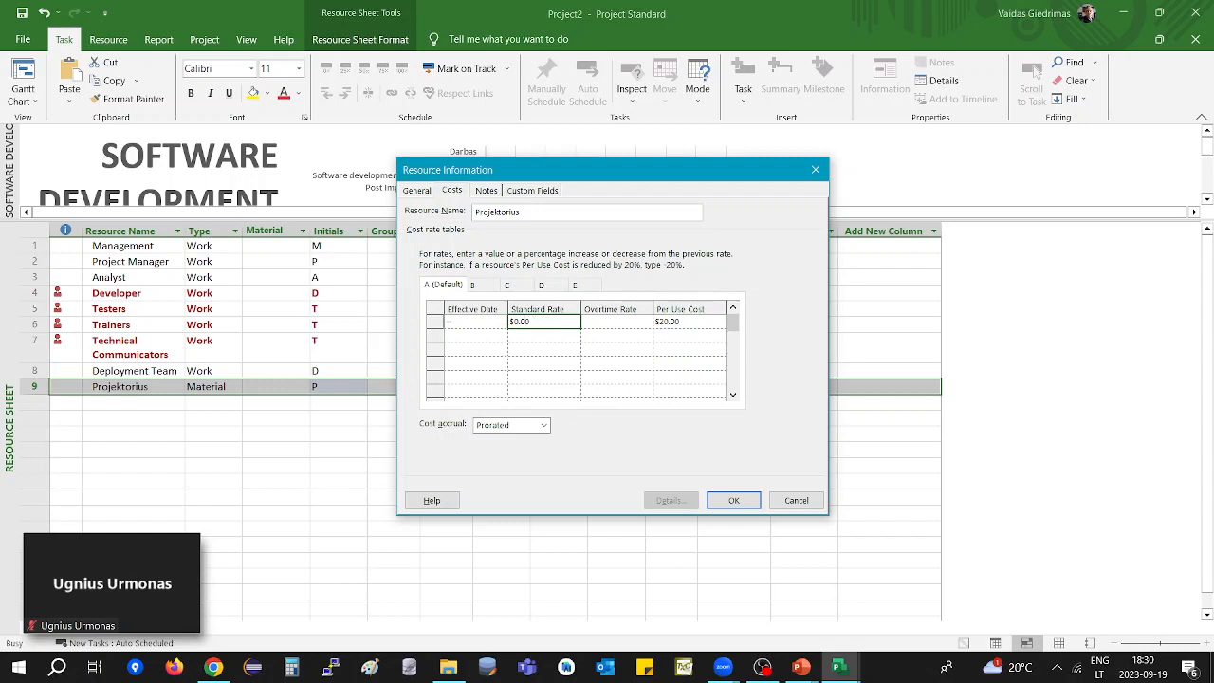
{"action": "left_click", "coordinate": [550, 313]}
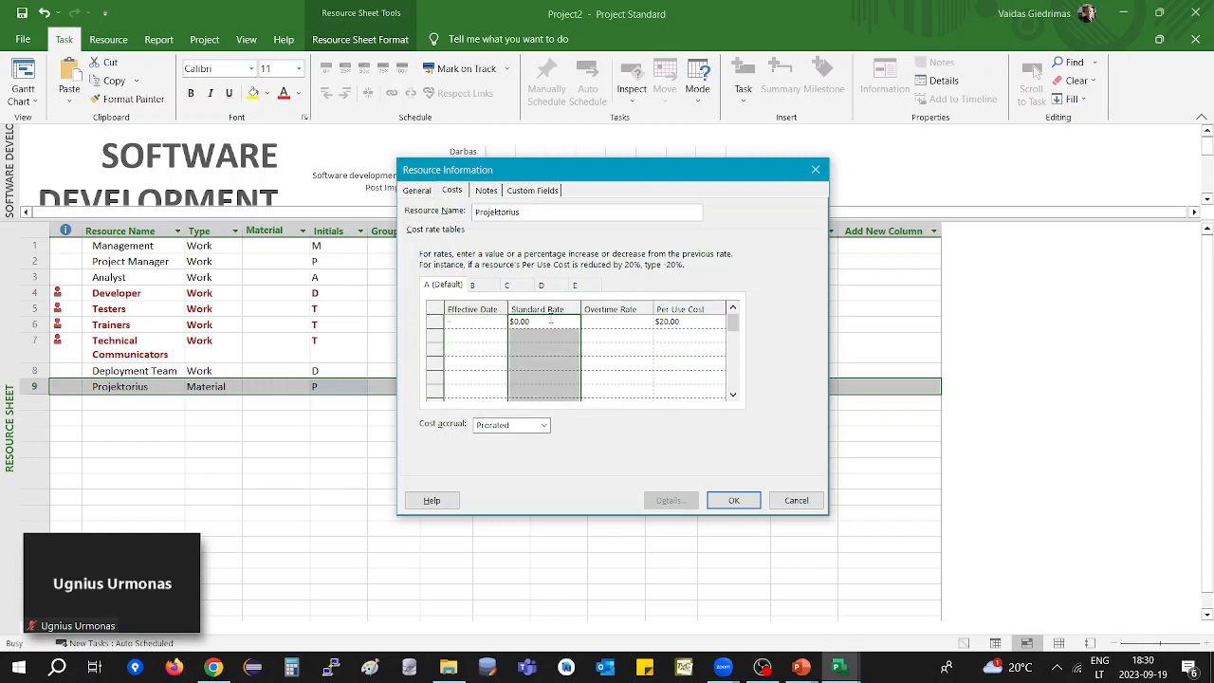
{"action": "left_click", "coordinate": [550, 323]}
{"action": "type", "text": "2"}
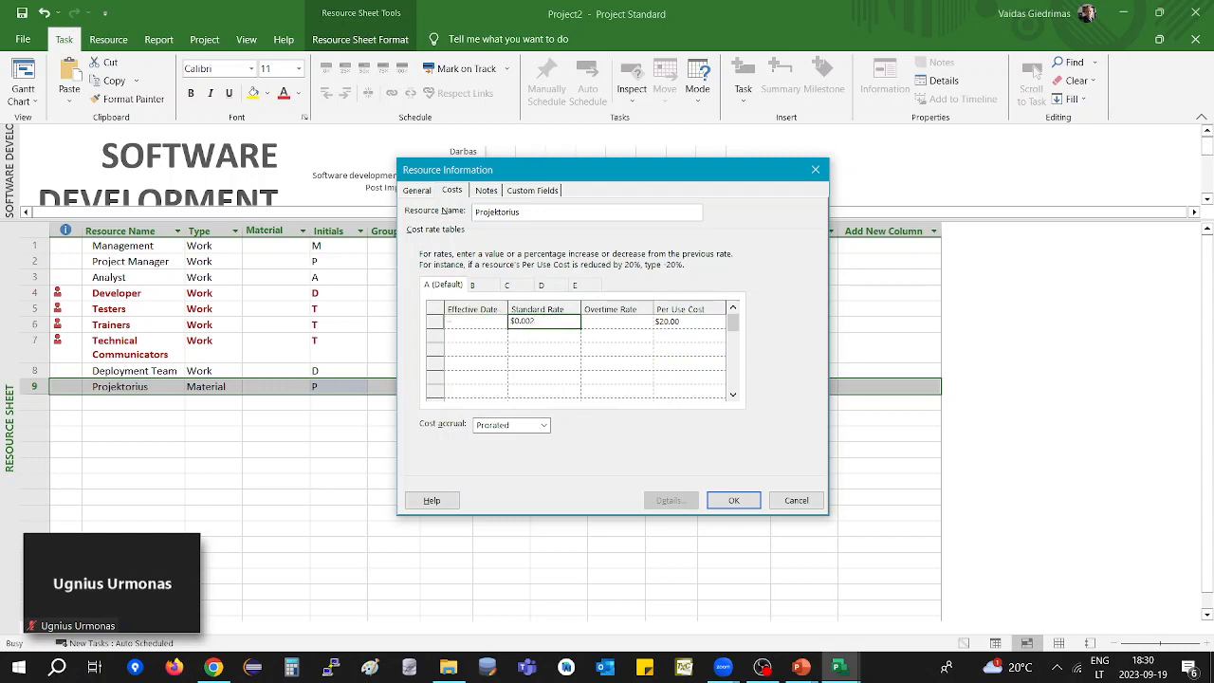
{"action": "key", "text": "Left"}
{"action": "key", "text": "BackSpace"}
{"action": "key", "text": "BackSpace"}
{"action": "key", "text": "BackSpace"}
{"action": "key", "text": "BackSpace"}
{"action": "key", "text": "BackSpace"}
{"action": "key", "text": "Return"}
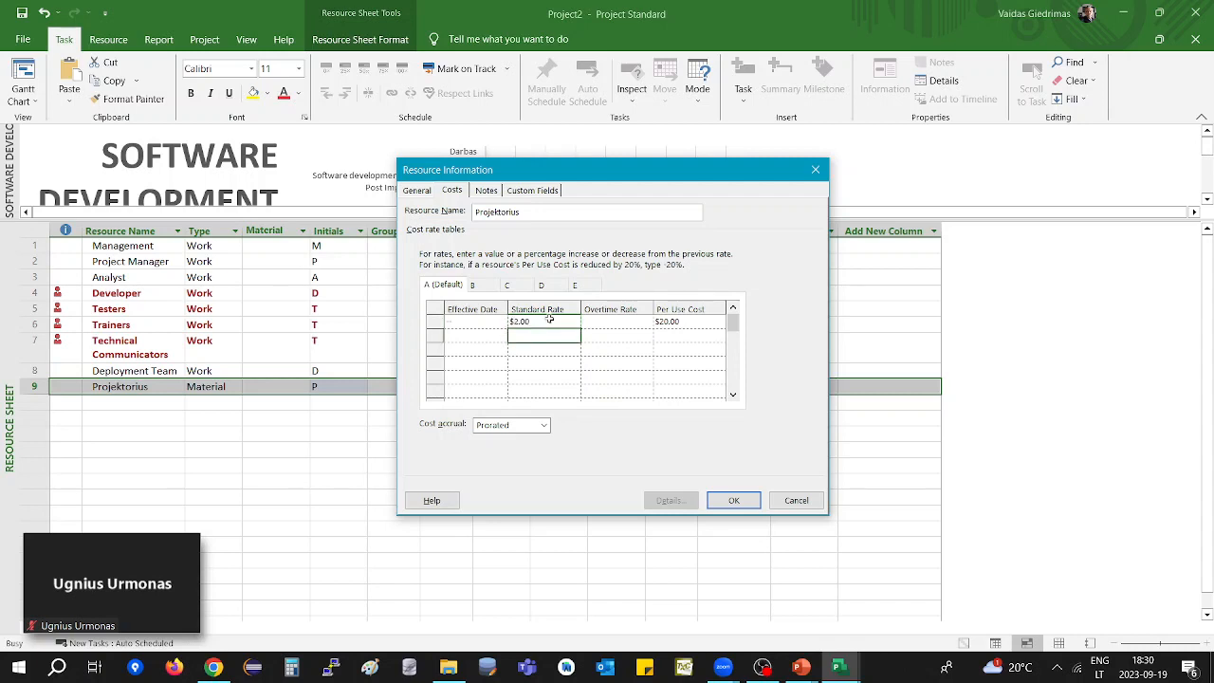
{"action": "left_click", "coordinate": [734, 501]}
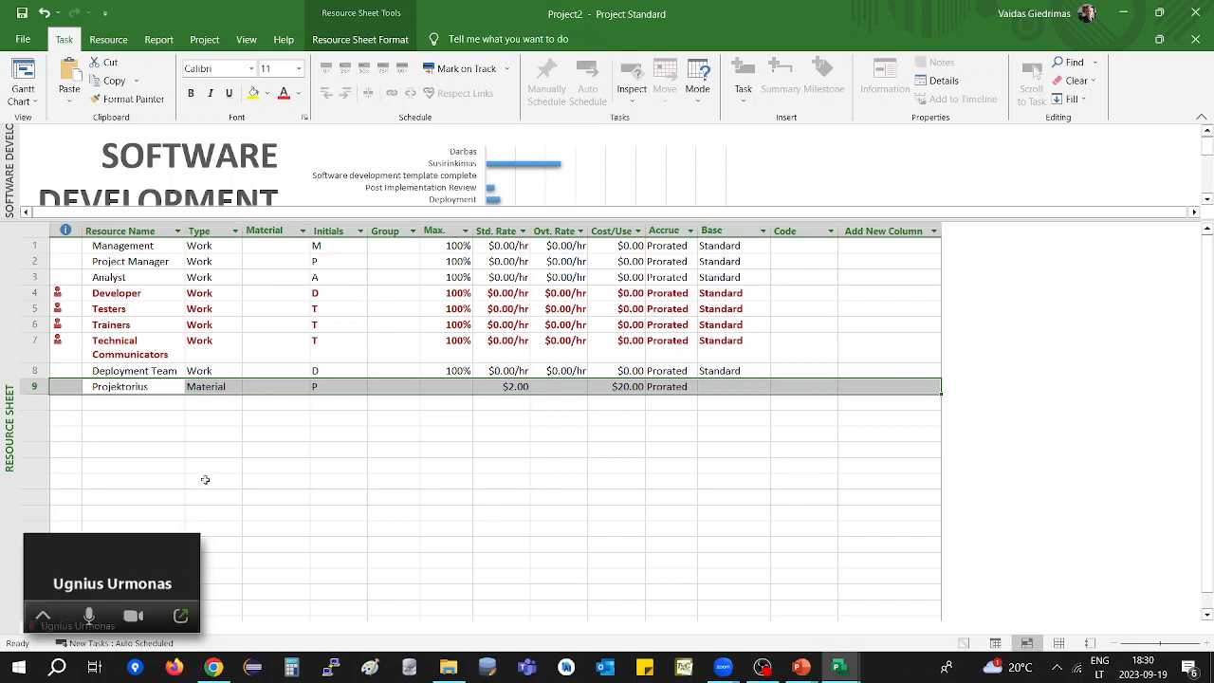
Create a new resource of type Cost in the empty row below Projektorius.
{"action": "left_click", "coordinate": [223, 402]}
{"action": "left_click", "coordinate": [236, 402]}
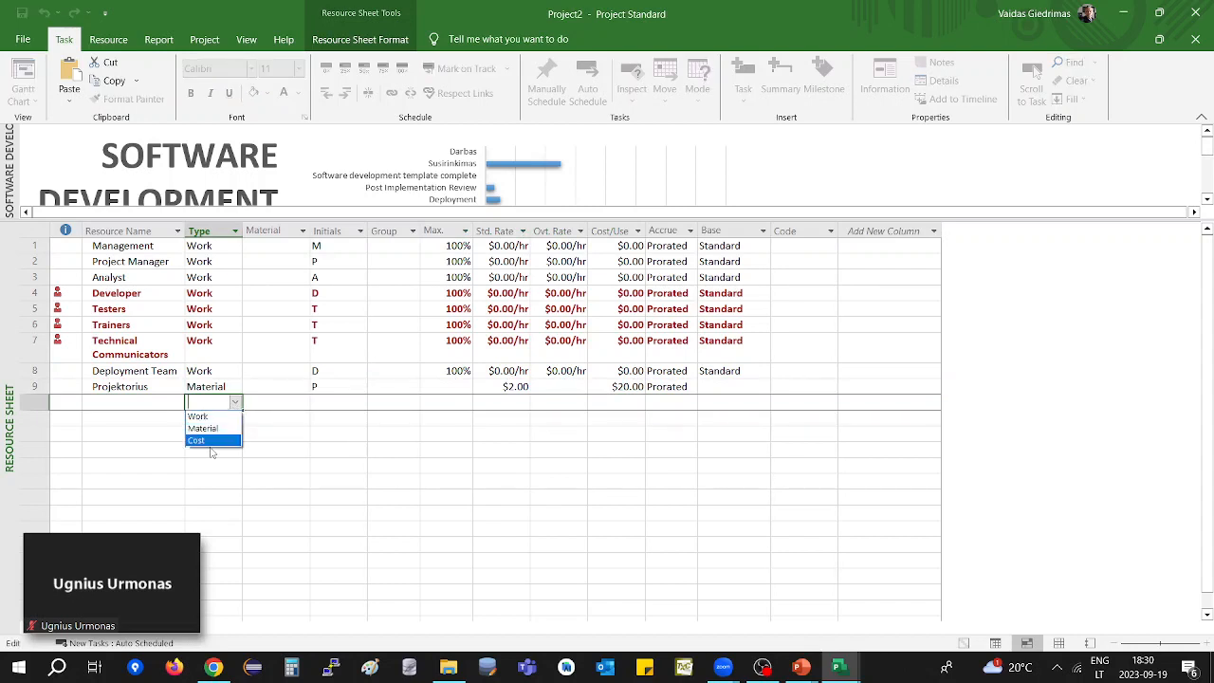
{"action": "left_click", "coordinate": [209, 441]}
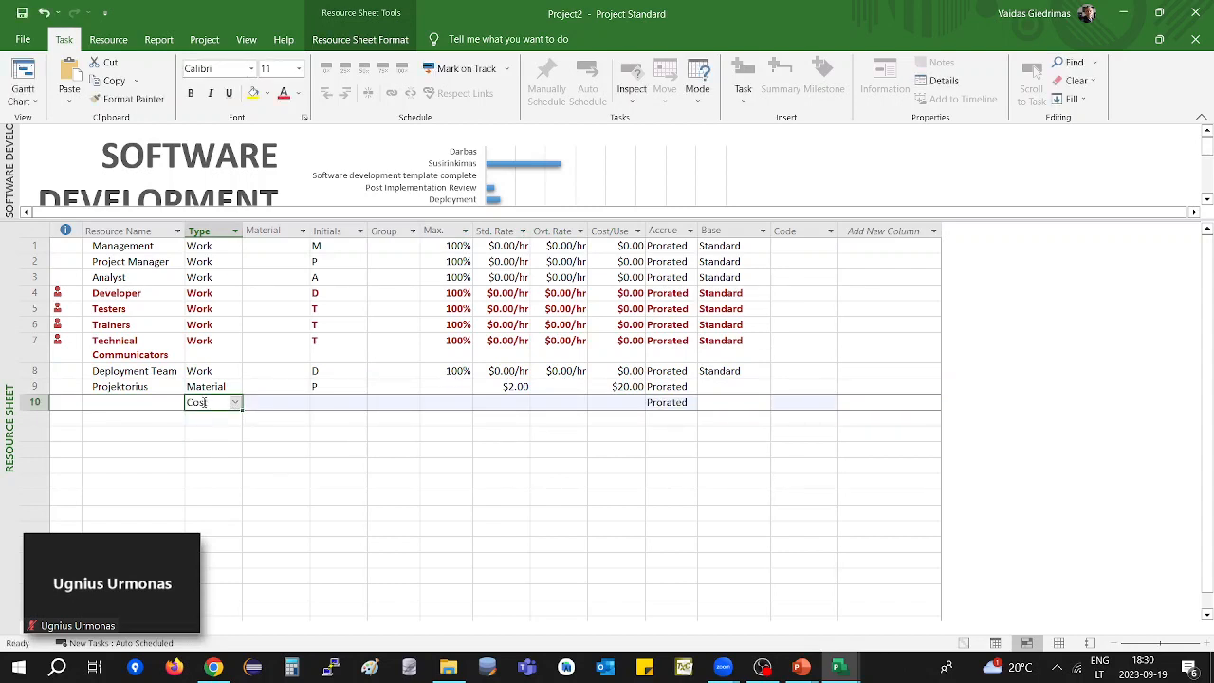
{"action": "left_click", "coordinate": [123, 405]}
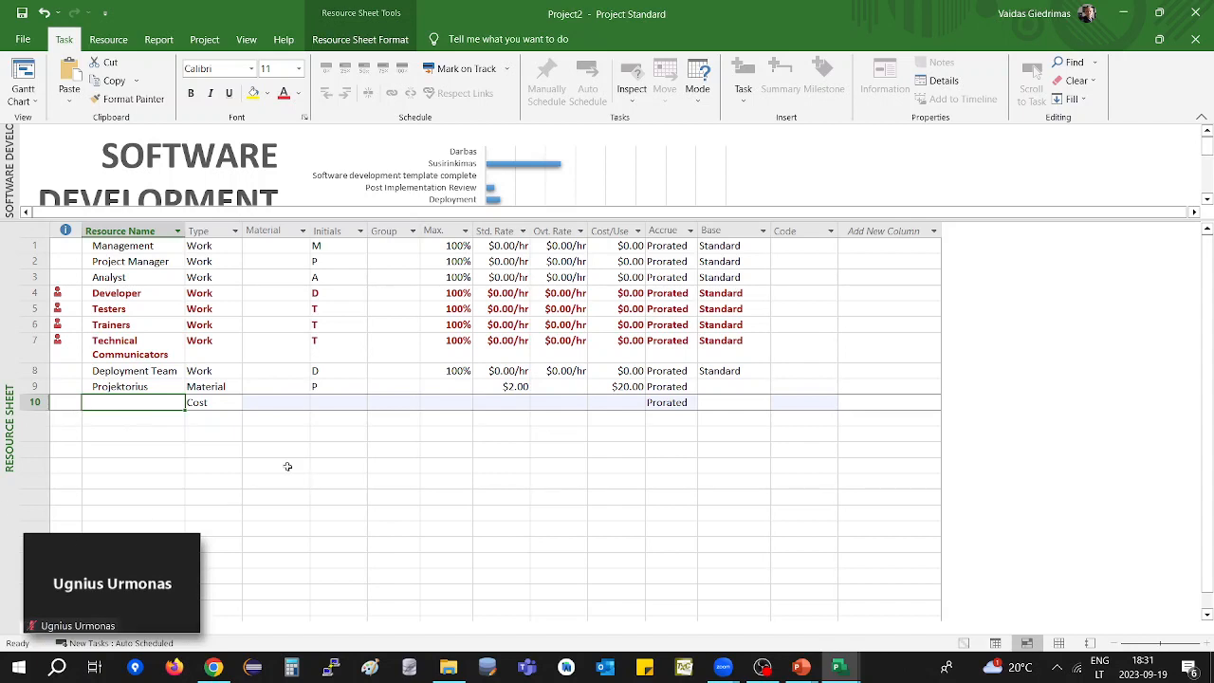
{"action": "double_click", "coordinate": [160, 405]}
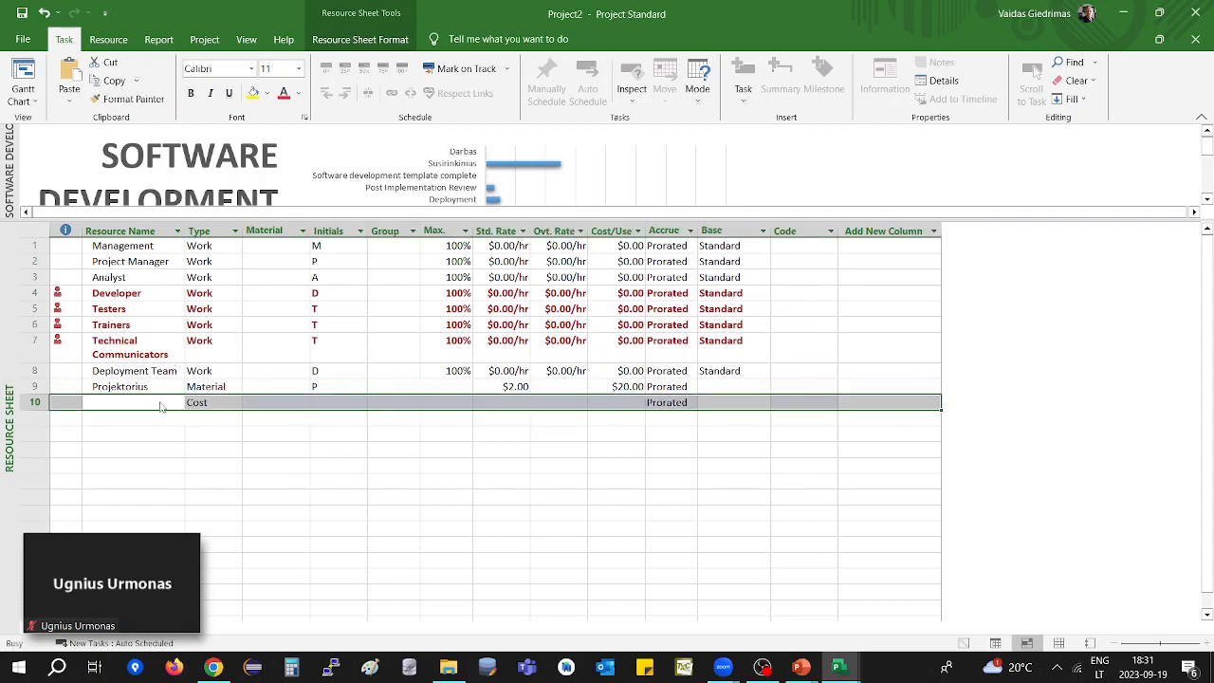
{"action": "key", "text": "Escape"}
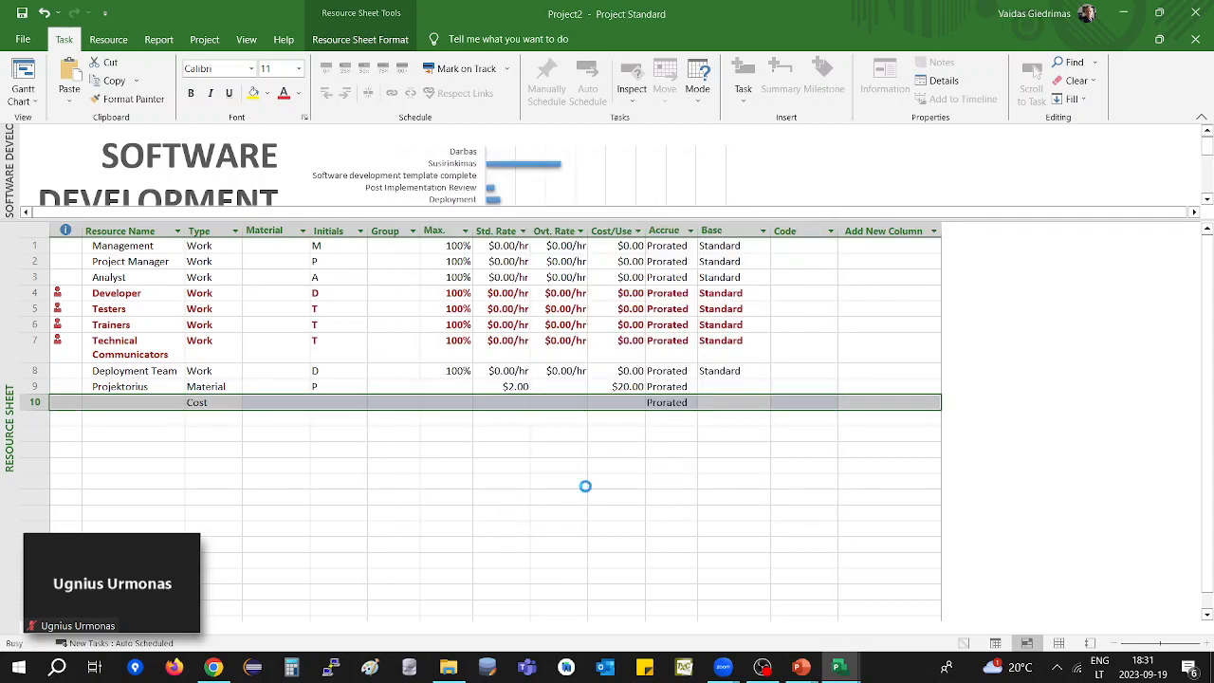
{"action": "double_click", "coordinate": [161, 406]}
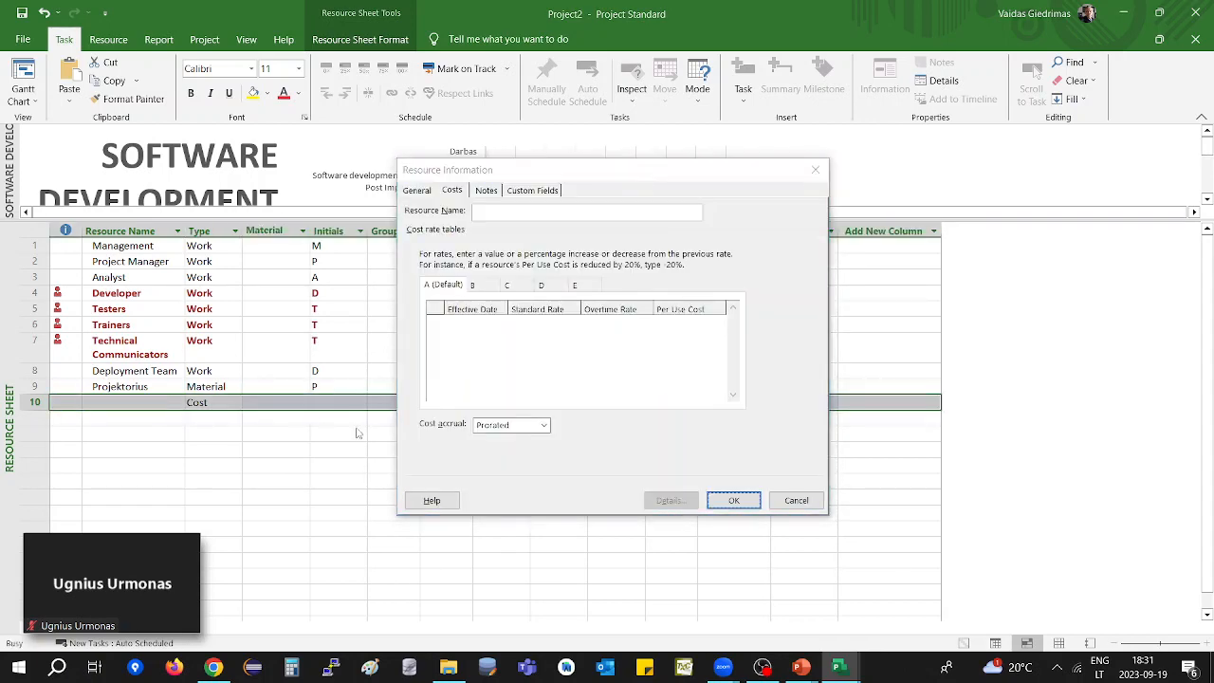
{"action": "left_click", "coordinate": [775, 502]}
Name the new cost resource Apsauga.
{"action": "left_click", "coordinate": [172, 403]}
{"action": "key", "text": "Caps_Lock"}
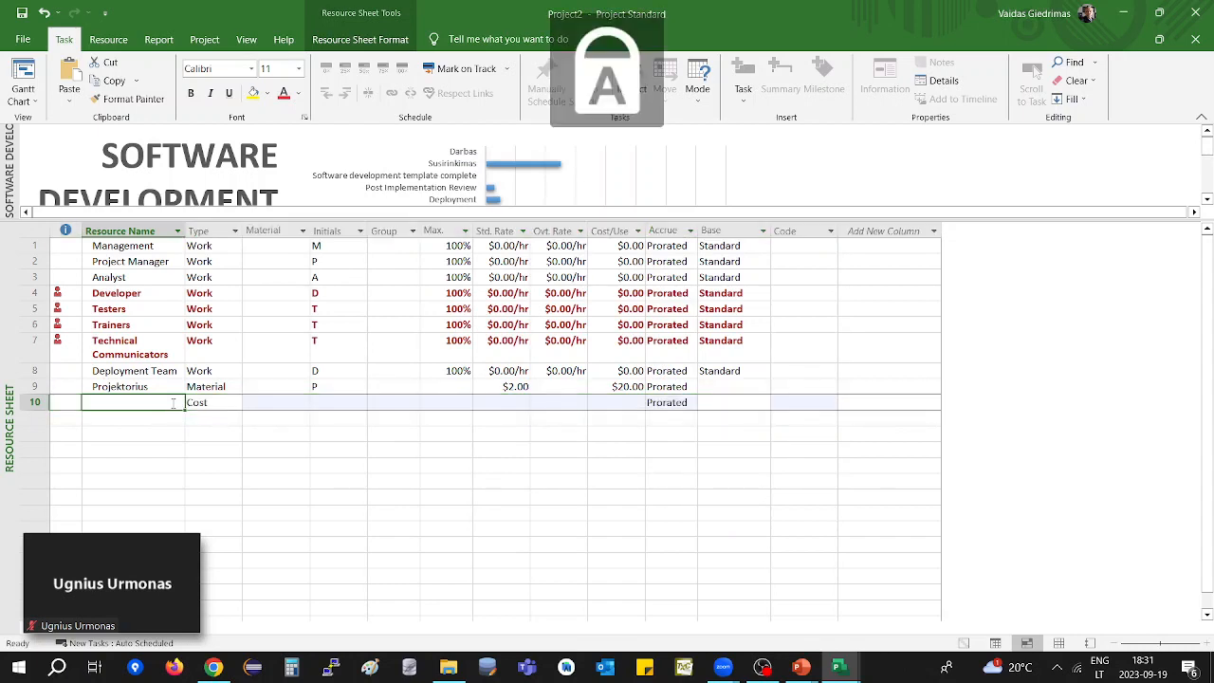
{"action": "type", "text": "QaPSAUGA"}
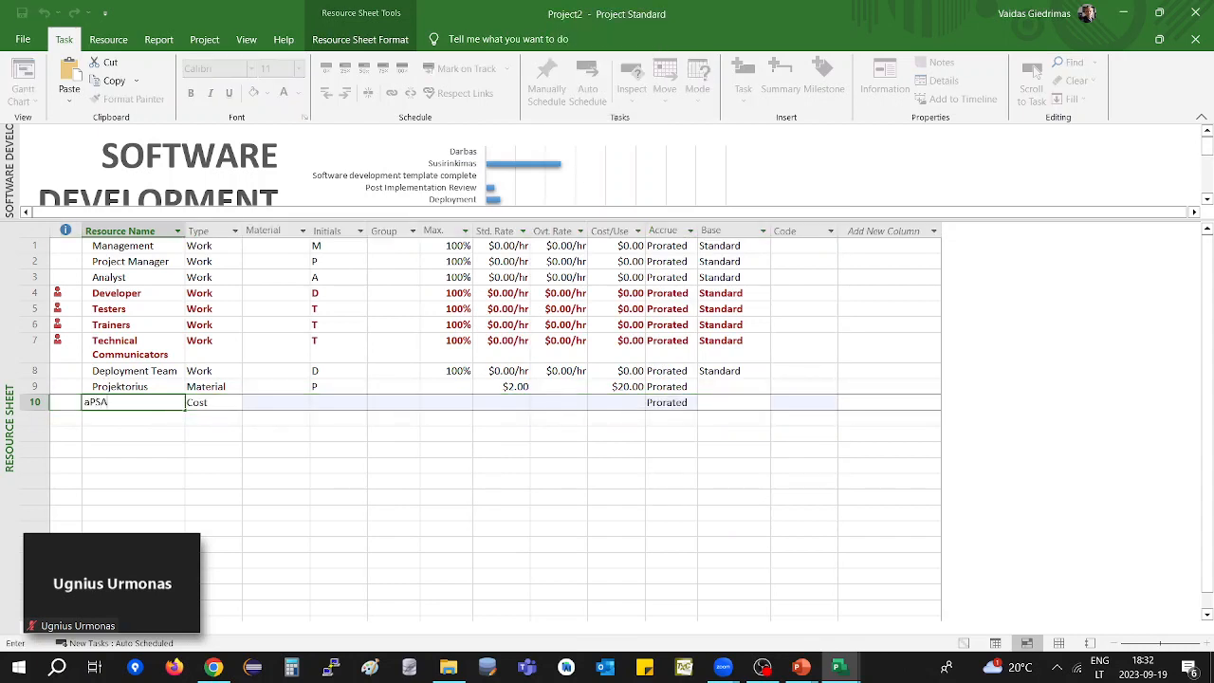
{"action": "key", "text": "BackSpace"}
{"action": "key", "text": "BackSpace"}
{"action": "key", "text": "BackSpace"}
{"action": "key", "text": "BackSpace"}
{"action": "key", "text": "BackSpace"}
{"action": "key", "text": "BackSpace"}
{"action": "key", "text": "BackSpace"}
{"action": "key", "text": "Caps_Lock"}
{"action": "type", "text": "Apsaugu"}
{"action": "key", "text": "Tab"}
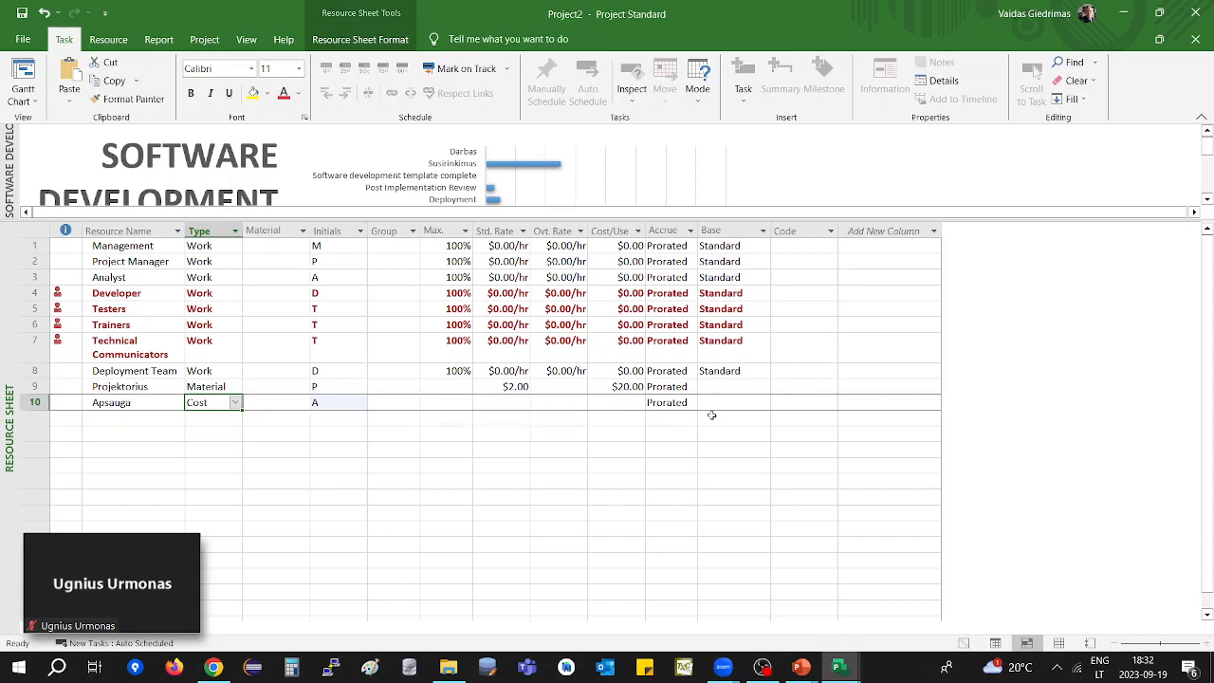
Examine the cost rate tables of the Apsauga resource and close its information without changes.
{"action": "double_click", "coordinate": [108, 406]}
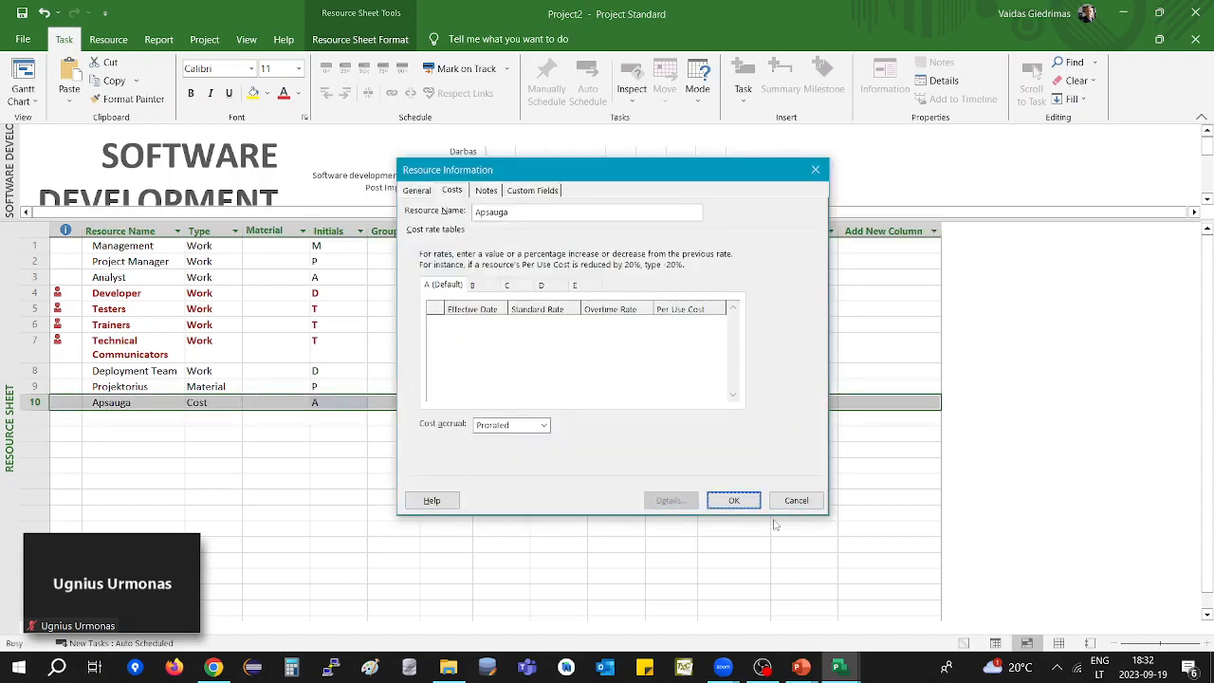
{"action": "left_click", "coordinate": [802, 502]}
{"action": "left_click", "coordinate": [428, 526]}
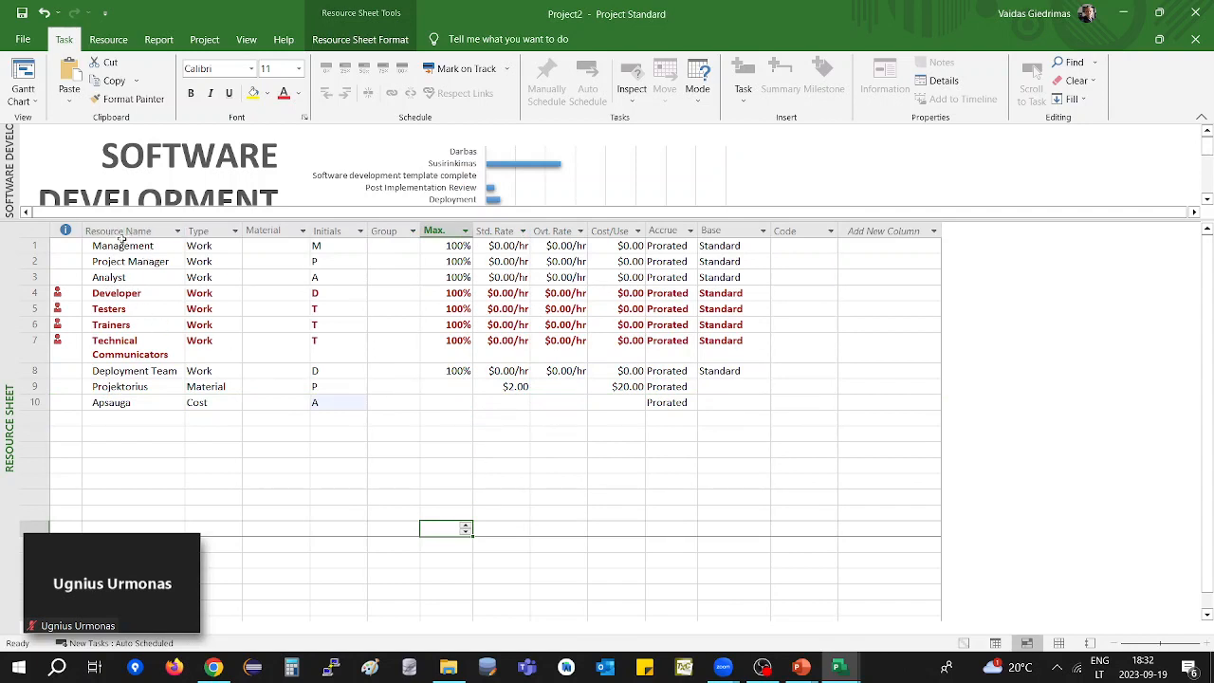
Switch from the resource sheet to the Gantt Chart view and select the Determine project scope task.
{"action": "left_click_drag", "start_coordinate": [149, 249], "coordinate": [177, 402]}
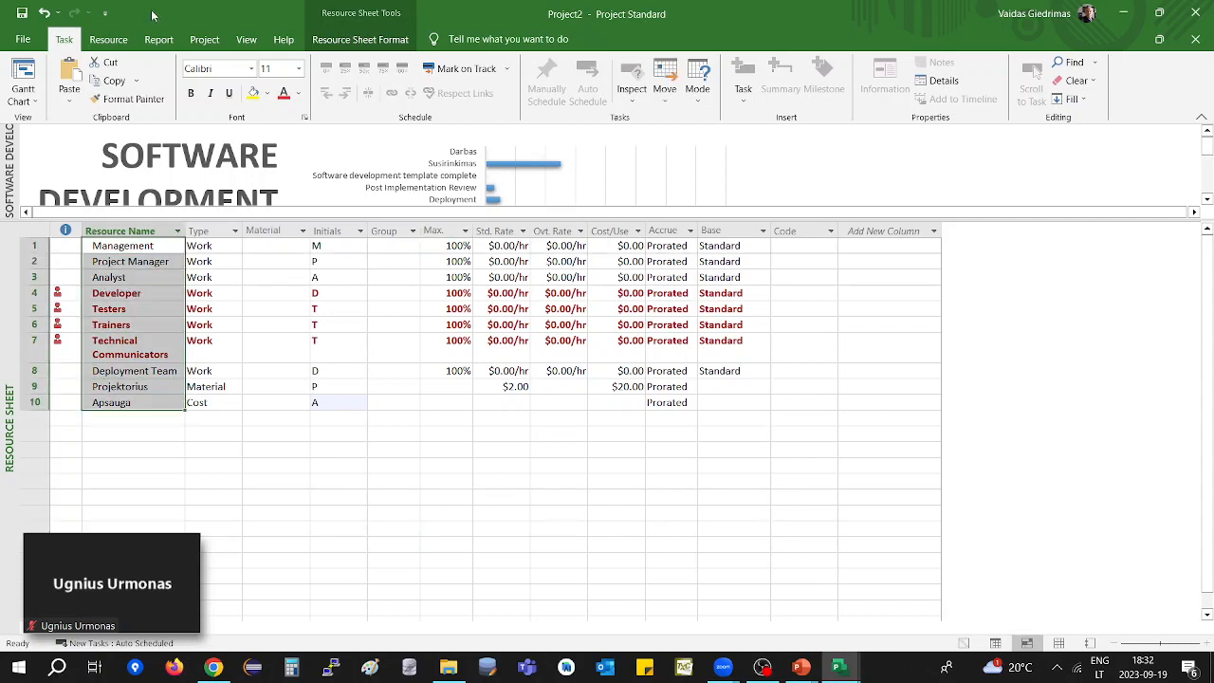
{"action": "left_click", "coordinate": [30, 94]}
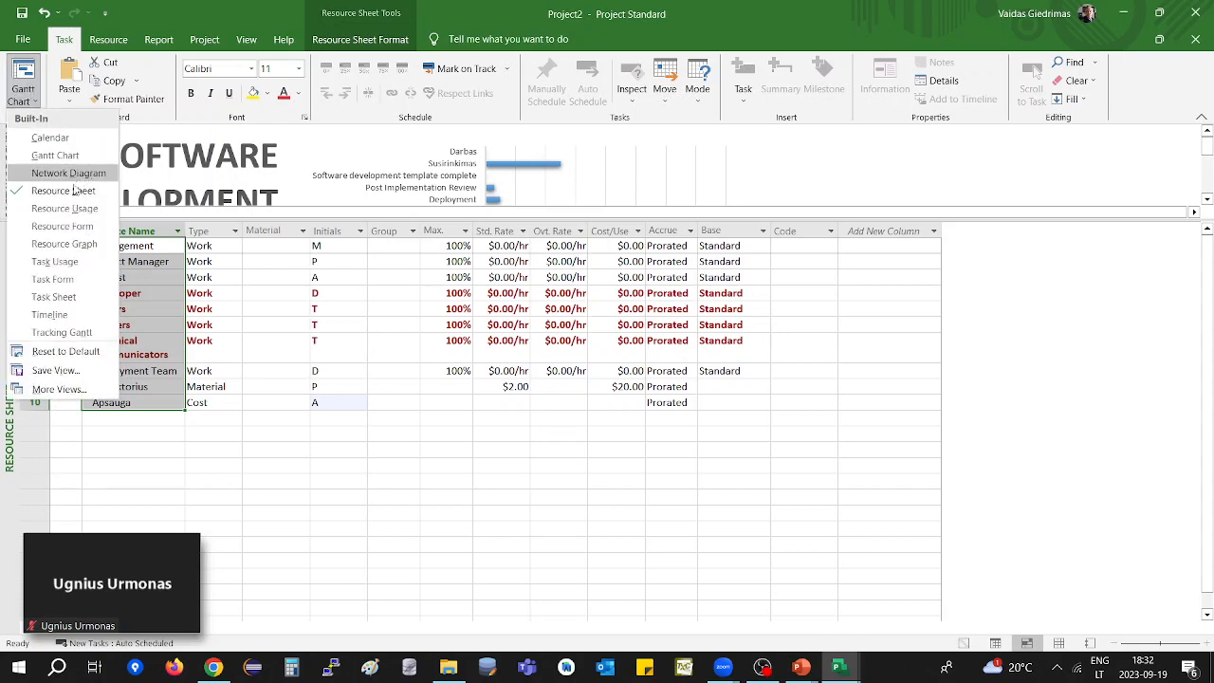
{"action": "left_click", "coordinate": [76, 157]}
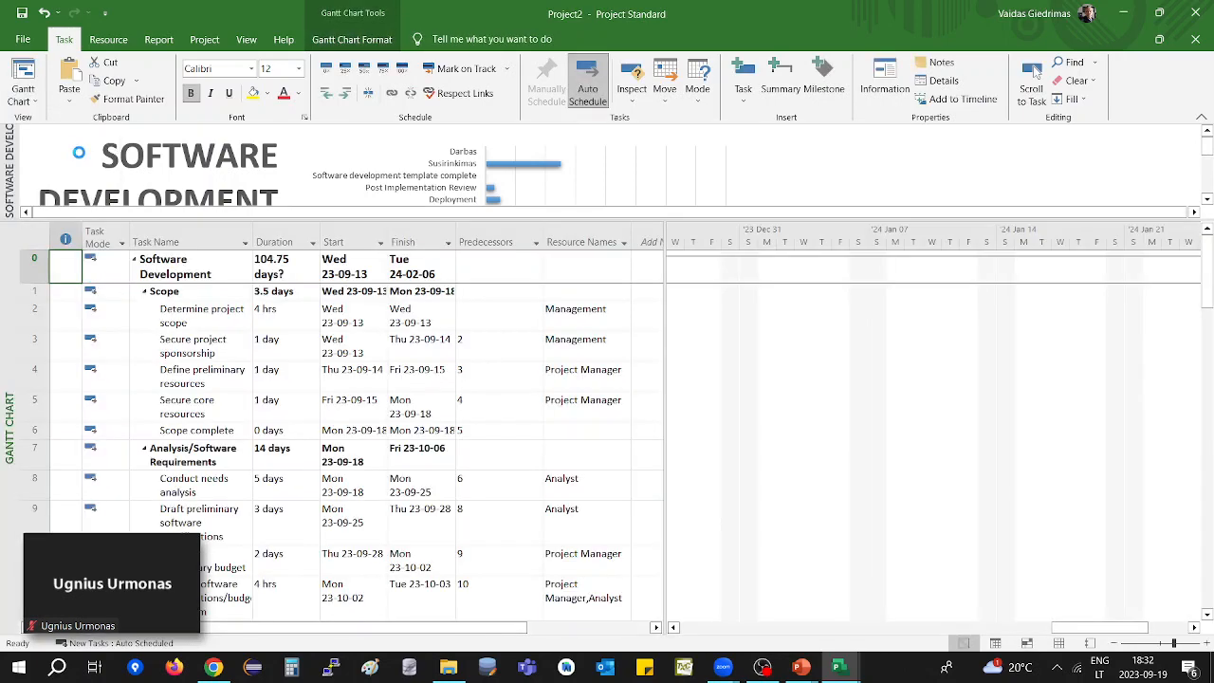
{"action": "left_click", "coordinate": [224, 316]}
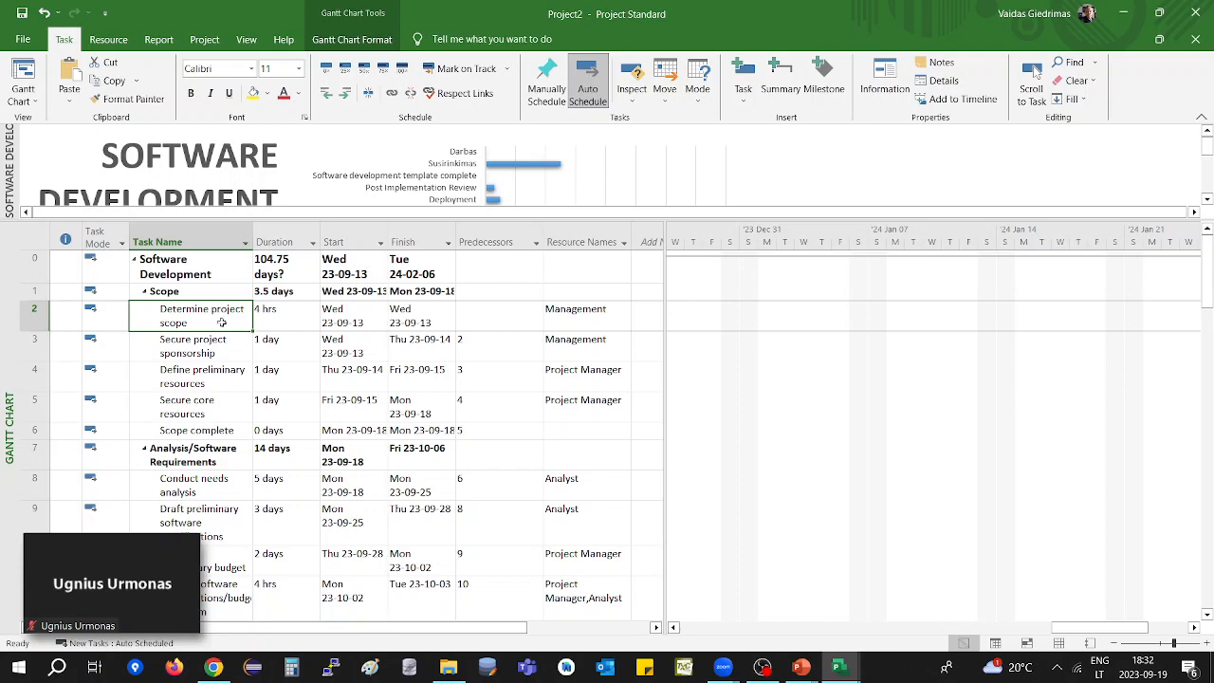
Open the task information of Draft preliminary software specifications and add Developer to its assigned resources.
{"action": "scroll", "coordinate": [221, 322], "scroll_direction": "down", "scroll_amount": 2}
{"action": "left_click", "coordinate": [203, 285]}
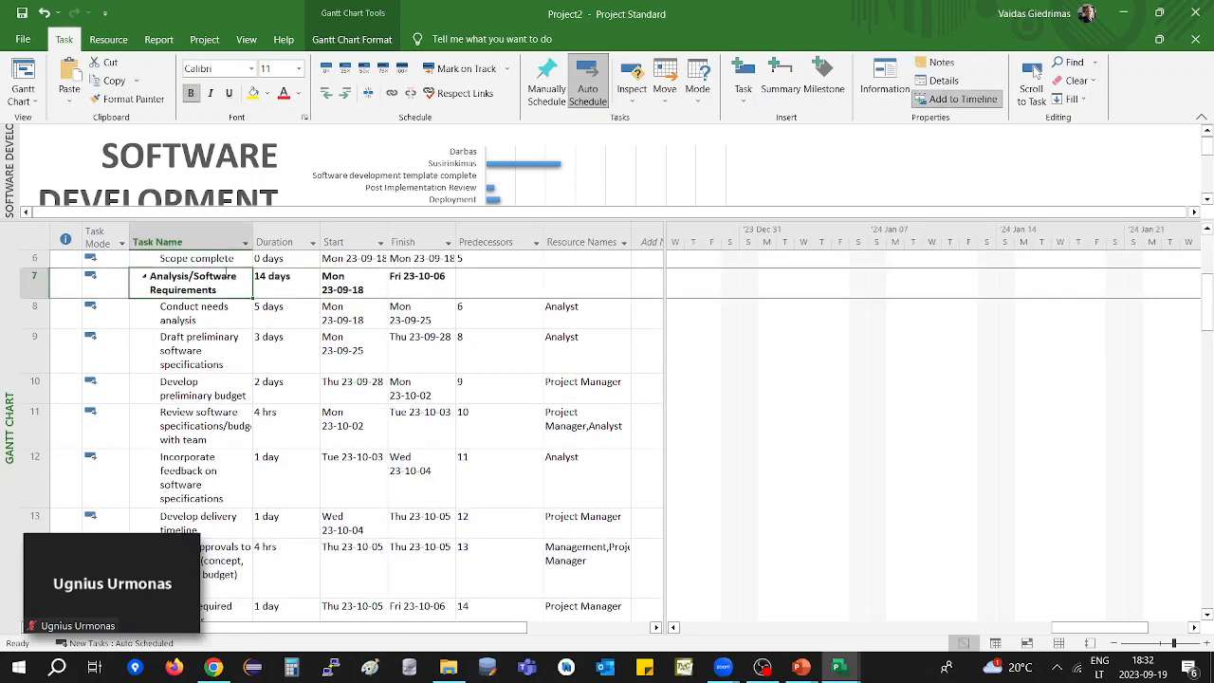
{"action": "double_click", "coordinate": [216, 359]}
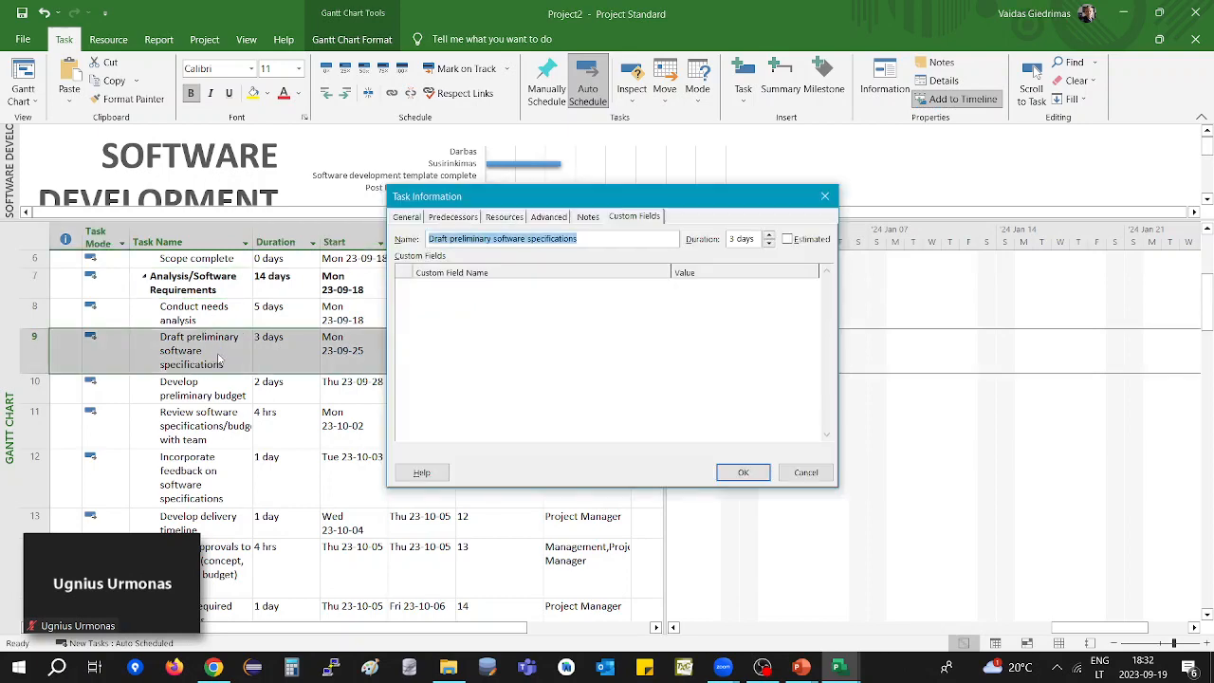
{"action": "left_click", "coordinate": [472, 217]}
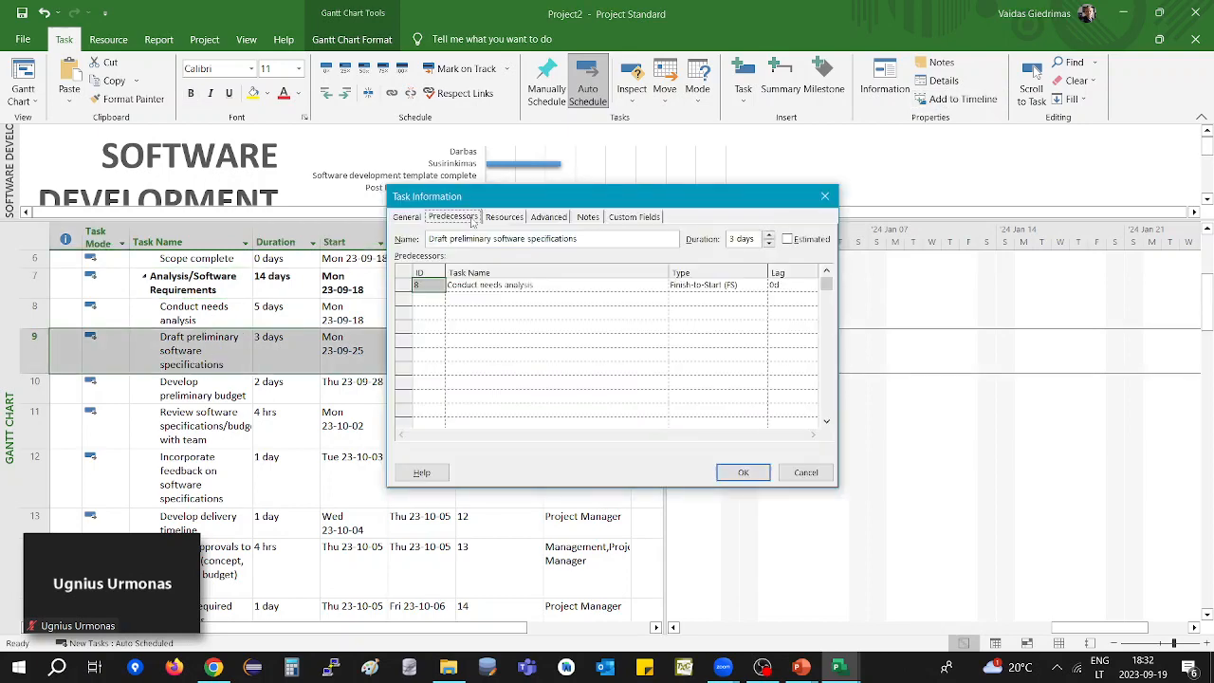
{"action": "left_click", "coordinate": [503, 217]}
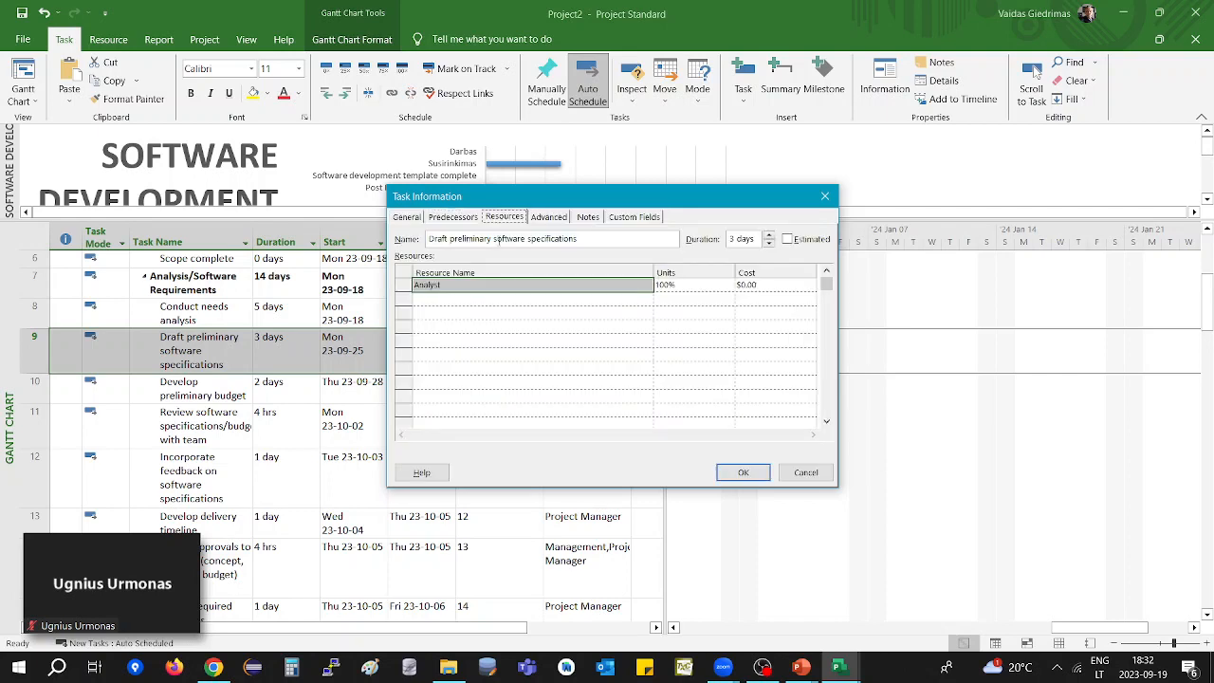
{"action": "left_click", "coordinate": [634, 301]}
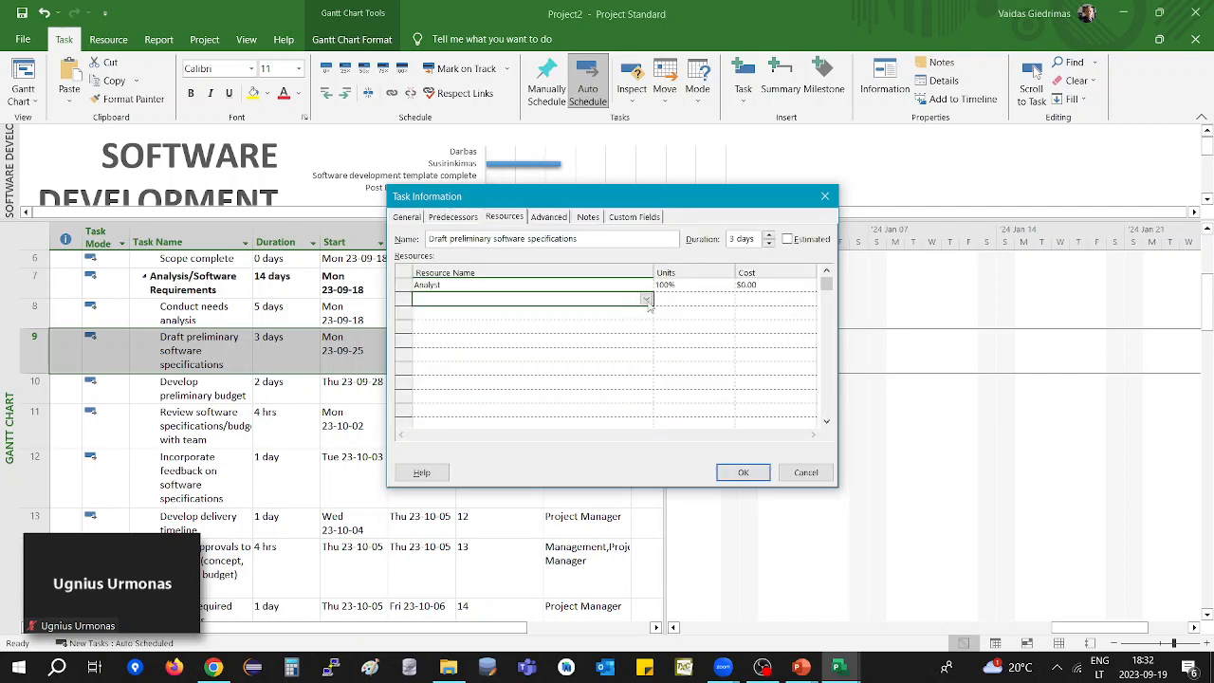
{"action": "left_click", "coordinate": [646, 299]}
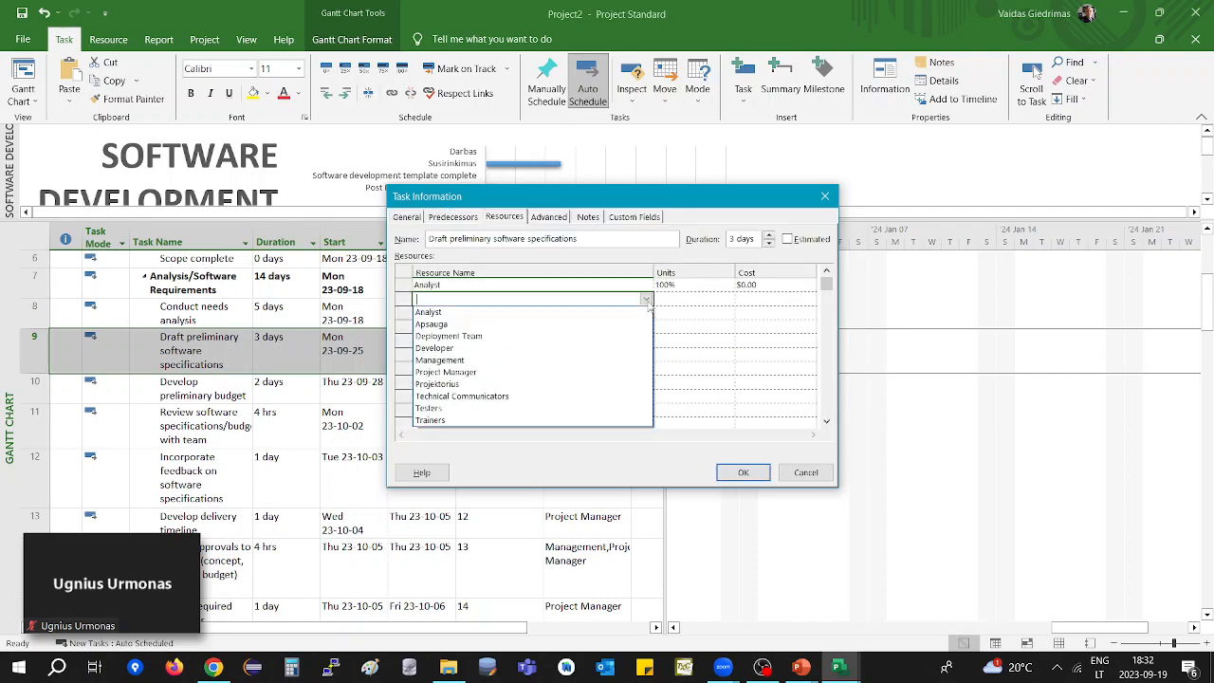
{"action": "left_click", "coordinate": [470, 349]}
Assign a third resource to Draft preliminary software specifications below Developer and save the task information.
{"action": "left_click", "coordinate": [489, 311]}
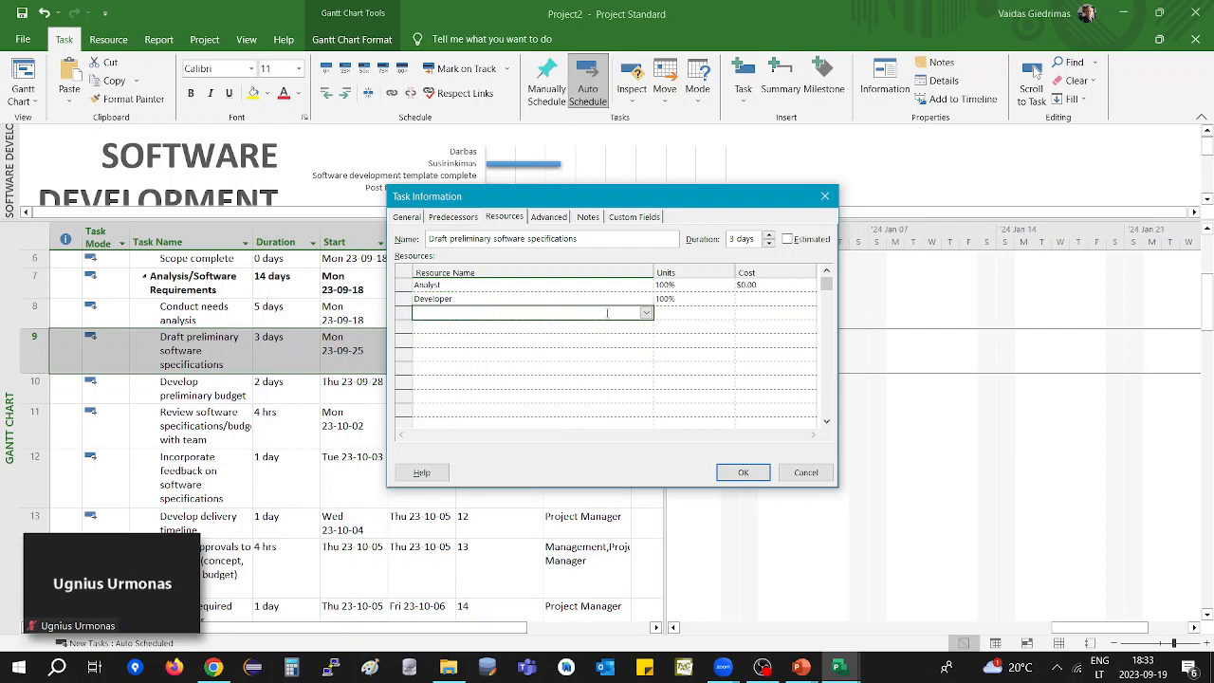
{"action": "left_click", "coordinate": [646, 313]}
{"action": "left_click", "coordinate": [482, 378]}
{"action": "left_click", "coordinate": [742, 473]}
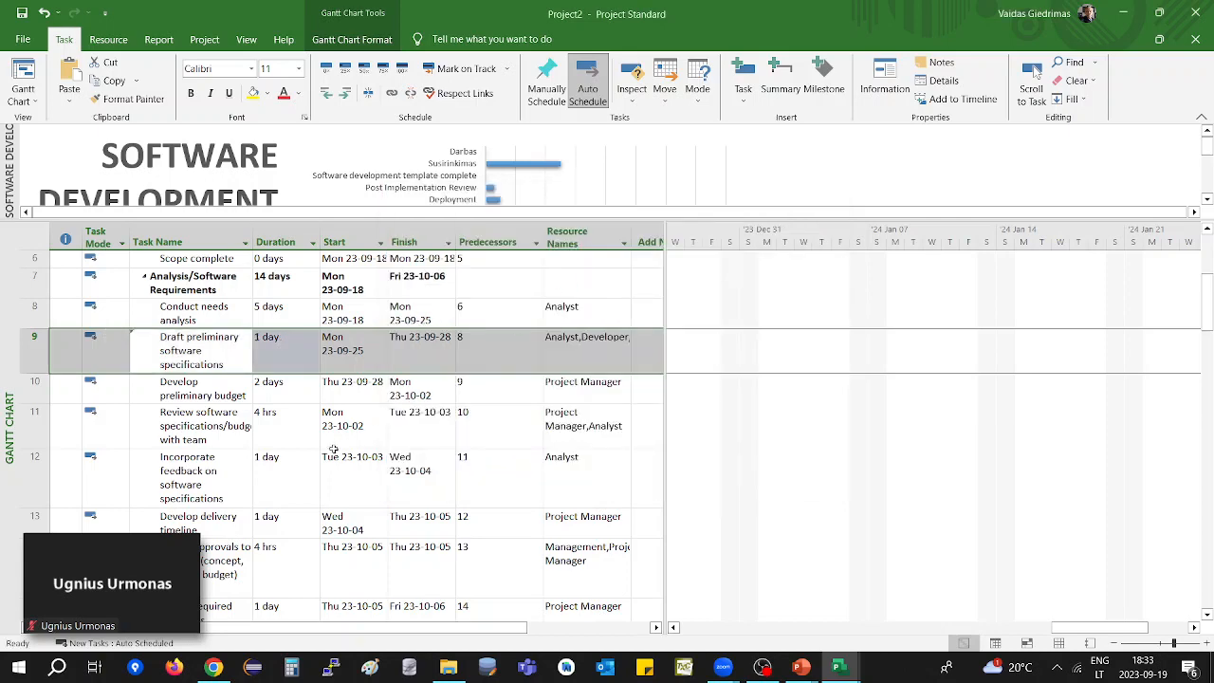
{"action": "scroll", "coordinate": [337, 444], "scroll_direction": "down", "scroll_amount": 3}
{"action": "scroll", "coordinate": [344, 434], "scroll_direction": "down", "scroll_amount": 1}
{"action": "scroll", "coordinate": [344, 434], "scroll_direction": "up", "scroll_amount": 4}
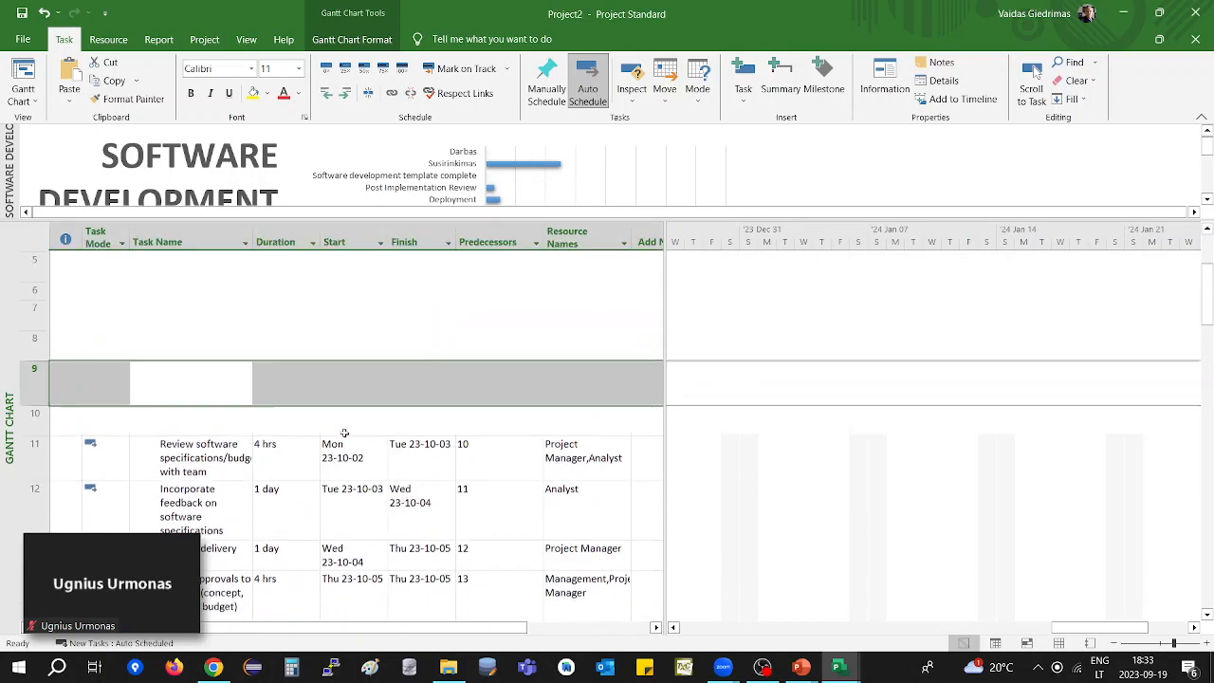
{"action": "scroll", "coordinate": [344, 433], "scroll_direction": "up", "scroll_amount": 1}
{"action": "left_click", "coordinate": [302, 338]}
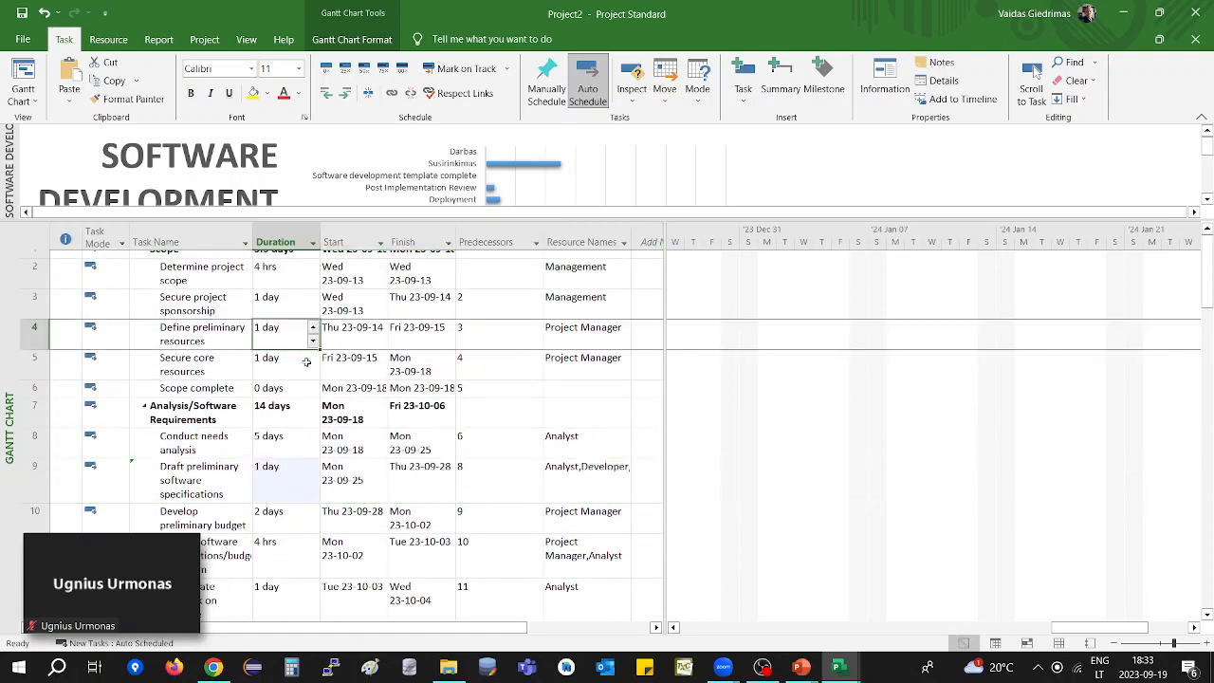
{"action": "left_click", "coordinate": [201, 283]}
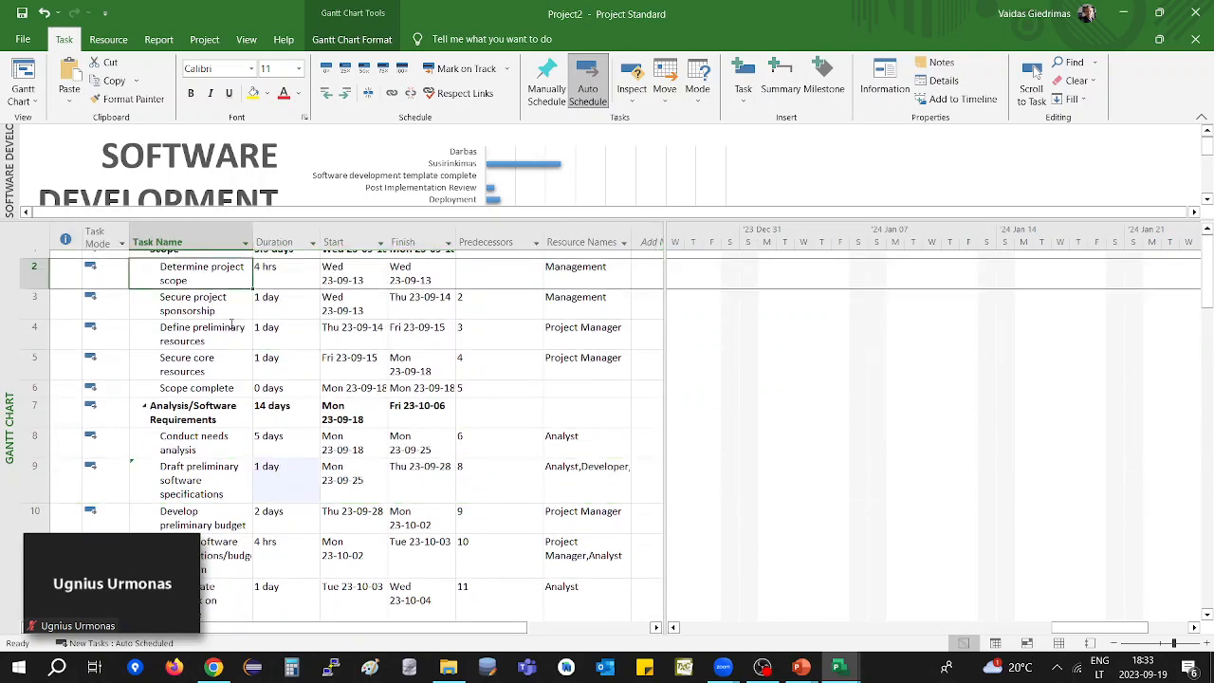
Try to assign the Projektorius resource to the Software Development project summary task, and close its information without changes.
{"action": "double_click", "coordinate": [208, 281]}
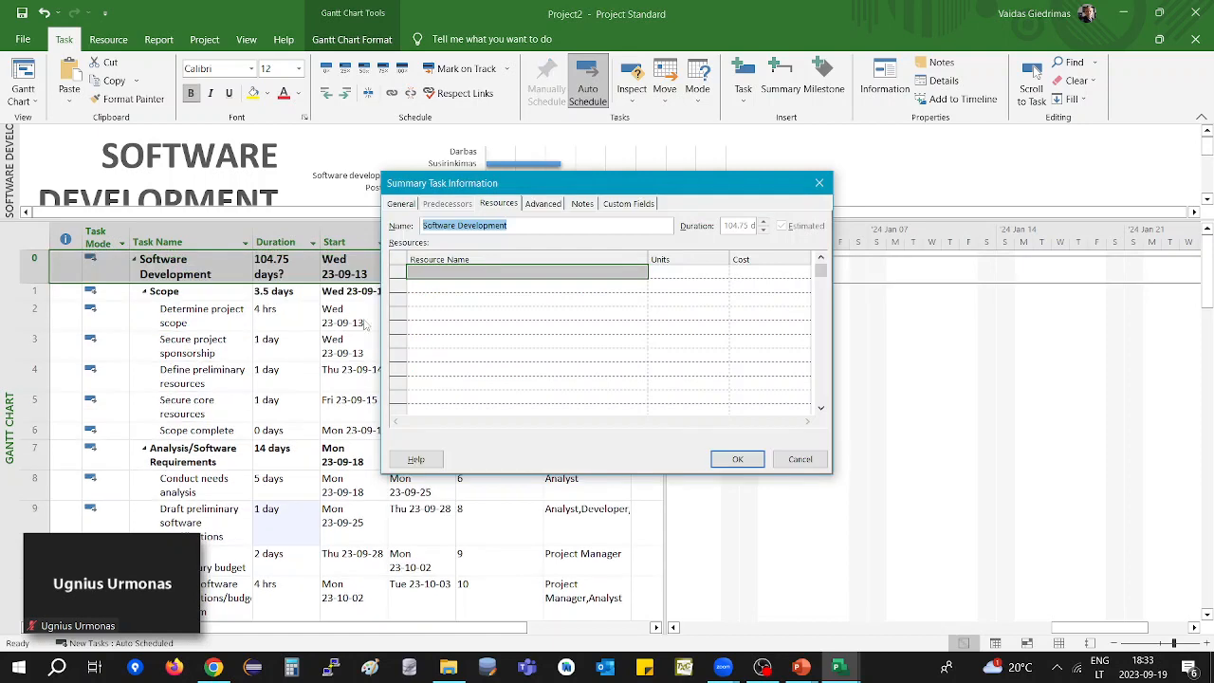
{"action": "left_click", "coordinate": [496, 274]}
{"action": "left_click", "coordinate": [639, 272]}
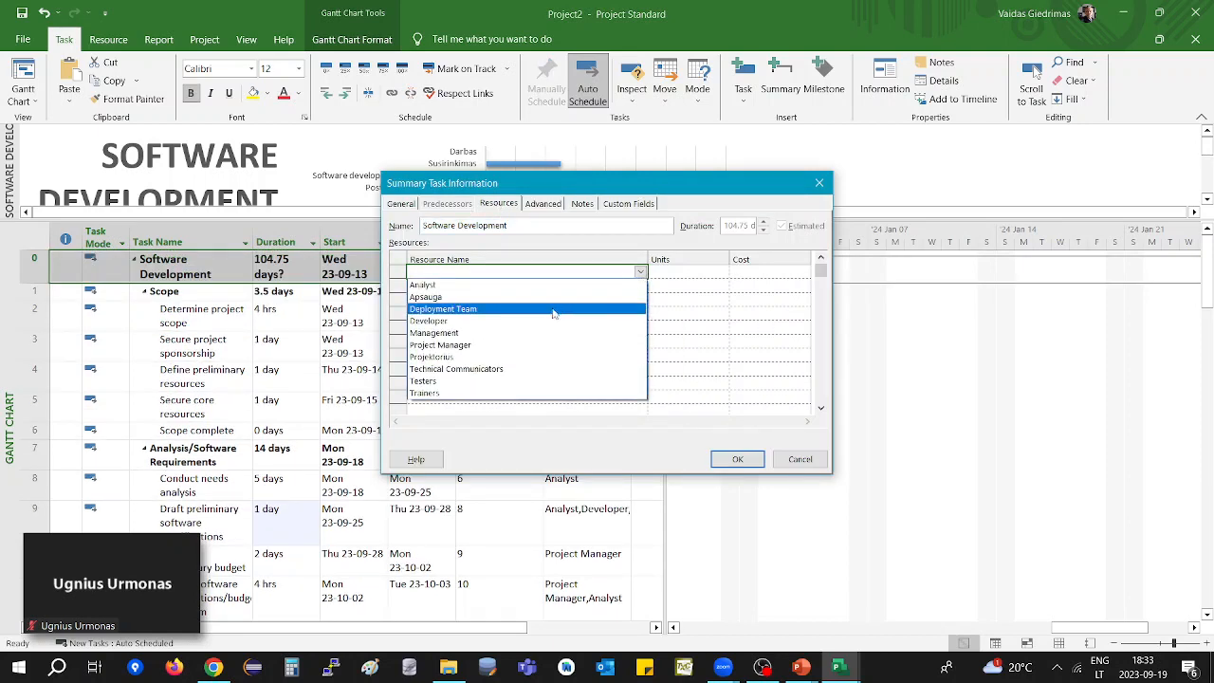
{"action": "type", "text": "P"}
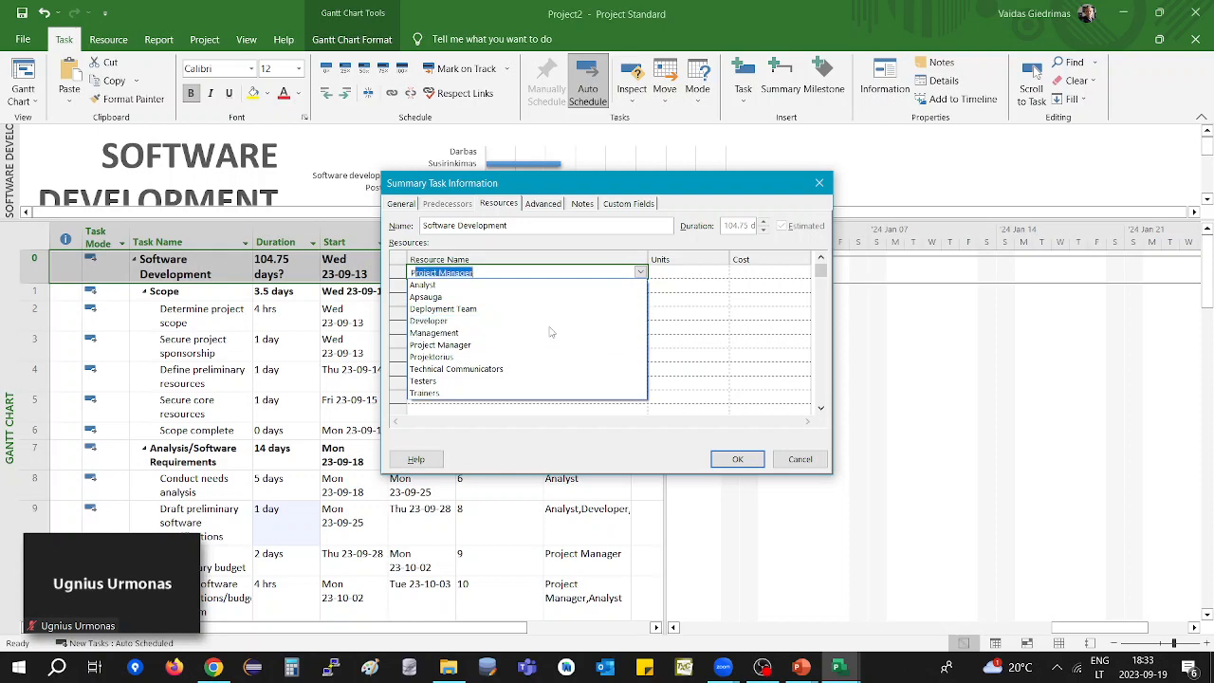
{"action": "type", "text": "rojektorius"}
{"action": "key", "text": "Return"}
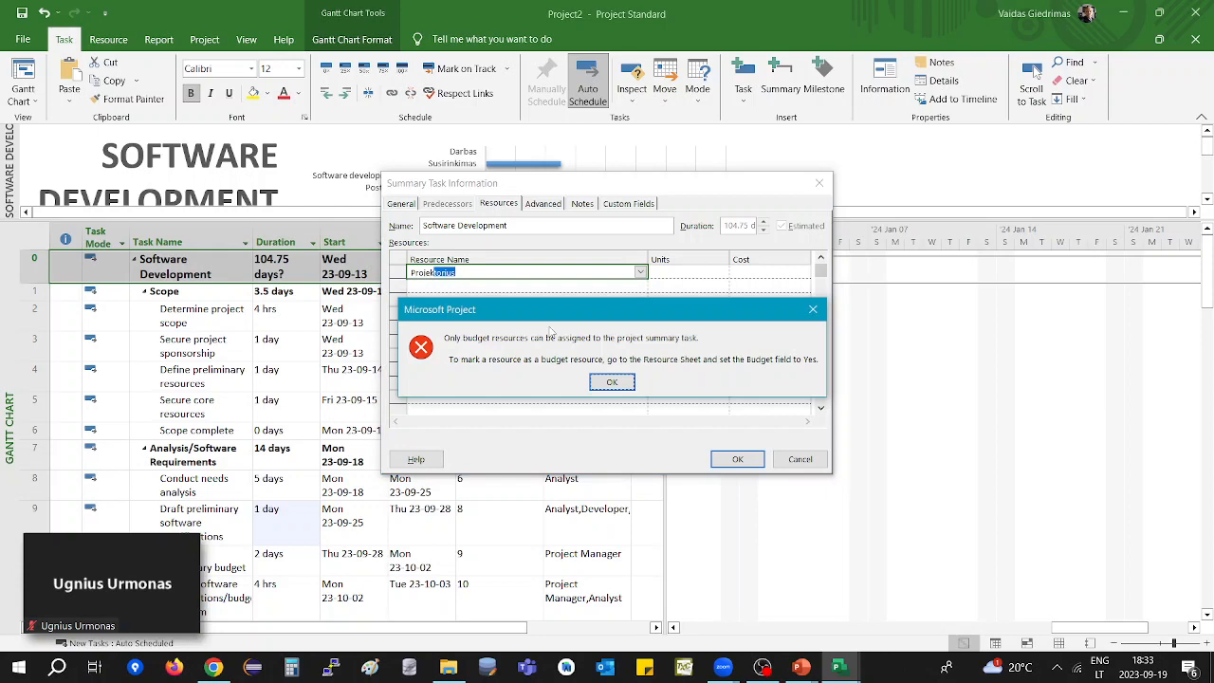
{"action": "left_click", "coordinate": [612, 382]}
{"action": "left_click", "coordinate": [796, 461]}
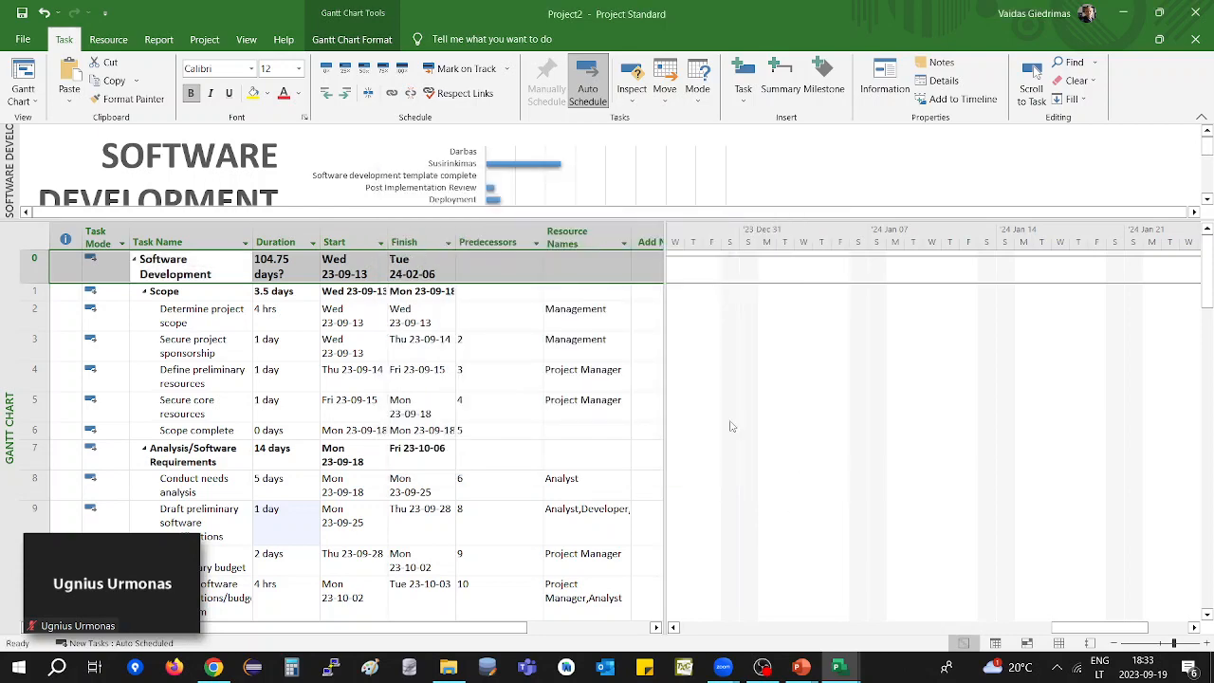
Add Projektorius below Management in the assigned resources of the Determine project scope task and save the task information.
{"action": "left_click", "coordinate": [218, 318]}
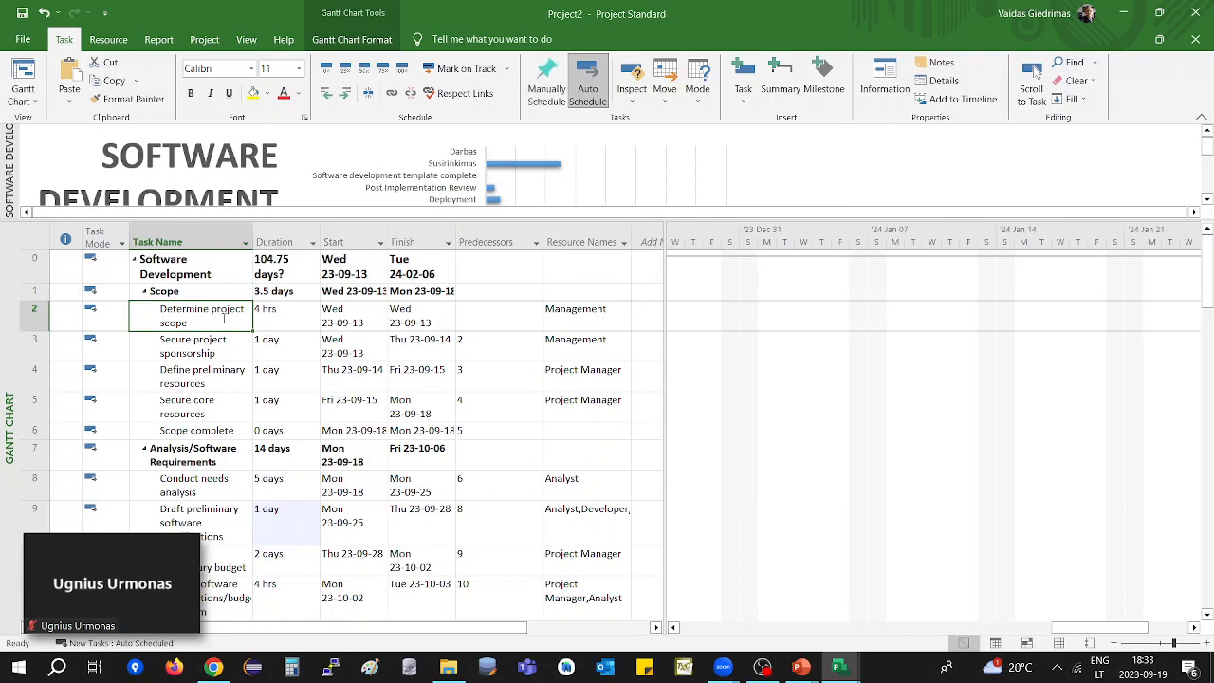
{"action": "double_click", "coordinate": [224, 319]}
{"action": "left_click", "coordinate": [477, 288]}
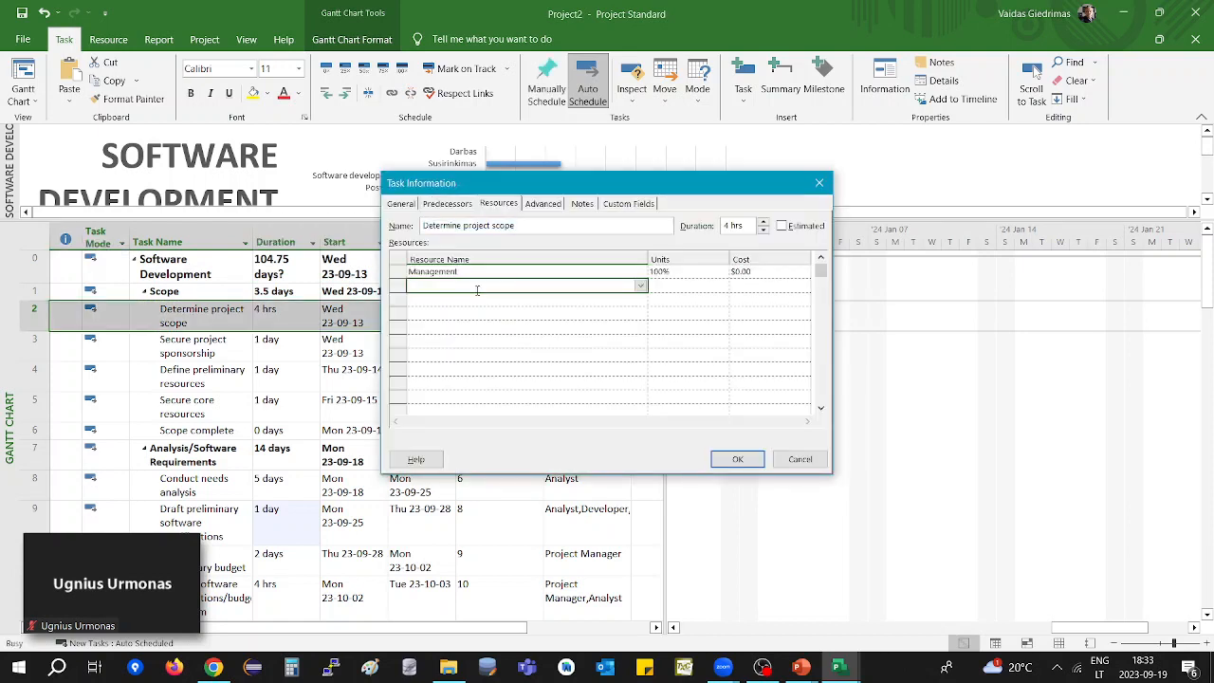
{"action": "type", "text": "Projektorius"}
{"action": "key", "text": "Return"}
{"action": "left_click", "coordinate": [738, 459]}
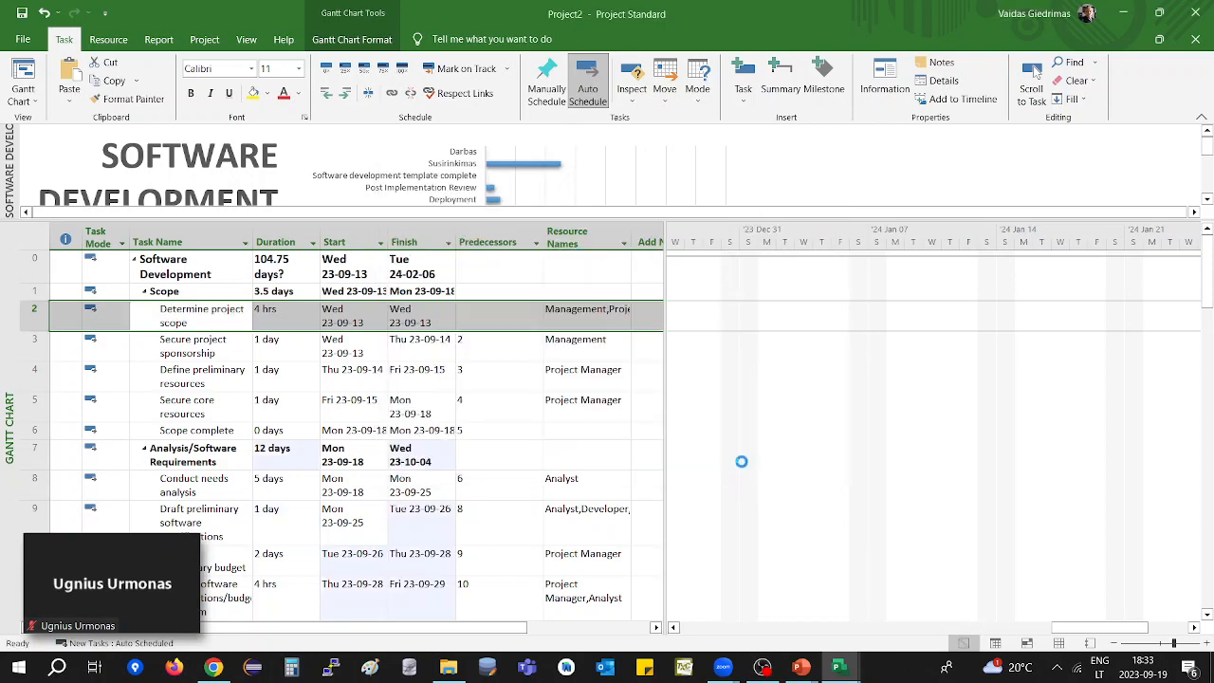
Try to assign Developer jointly to the four tasks from Develop functional specifications through Incorporate feedback into functional specifications.
{"action": "left_click", "coordinate": [249, 382]}
{"action": "scroll", "coordinate": [244, 382], "scroll_direction": "down", "scroll_amount": 5}
{"action": "left_click", "coordinate": [232, 389]}
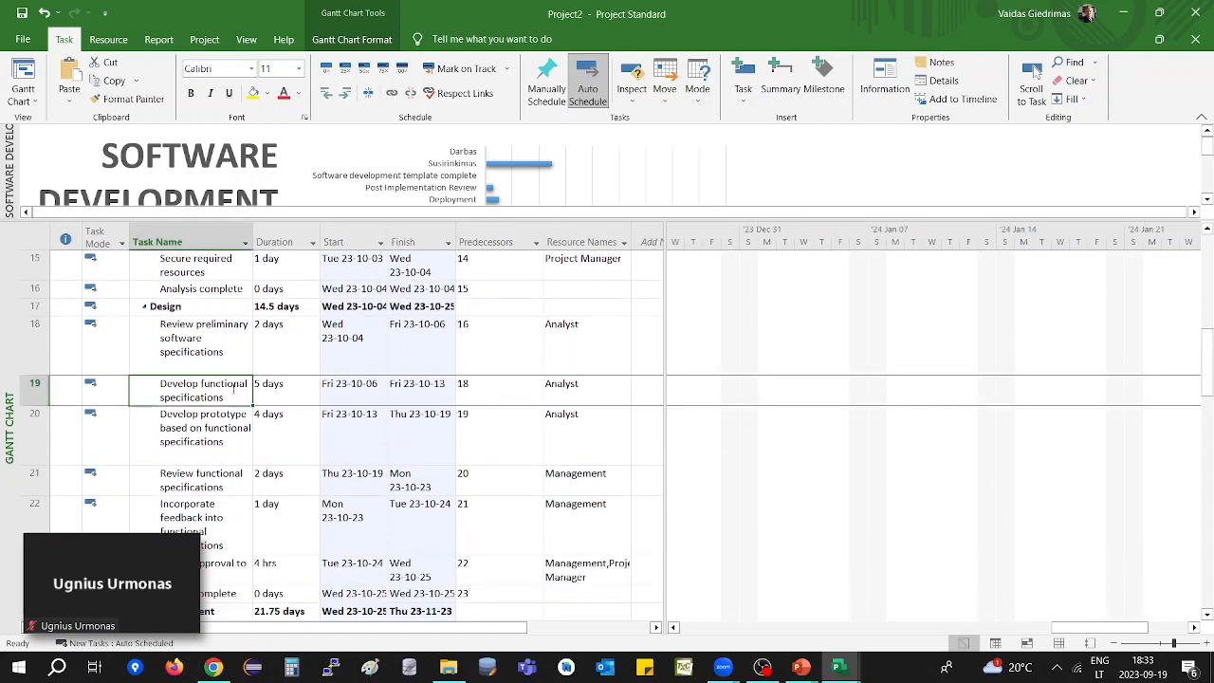
{"action": "left_click_drag", "start_coordinate": [34, 383], "coordinate": [36, 512]}
{"action": "right_click", "coordinate": [36, 512]}
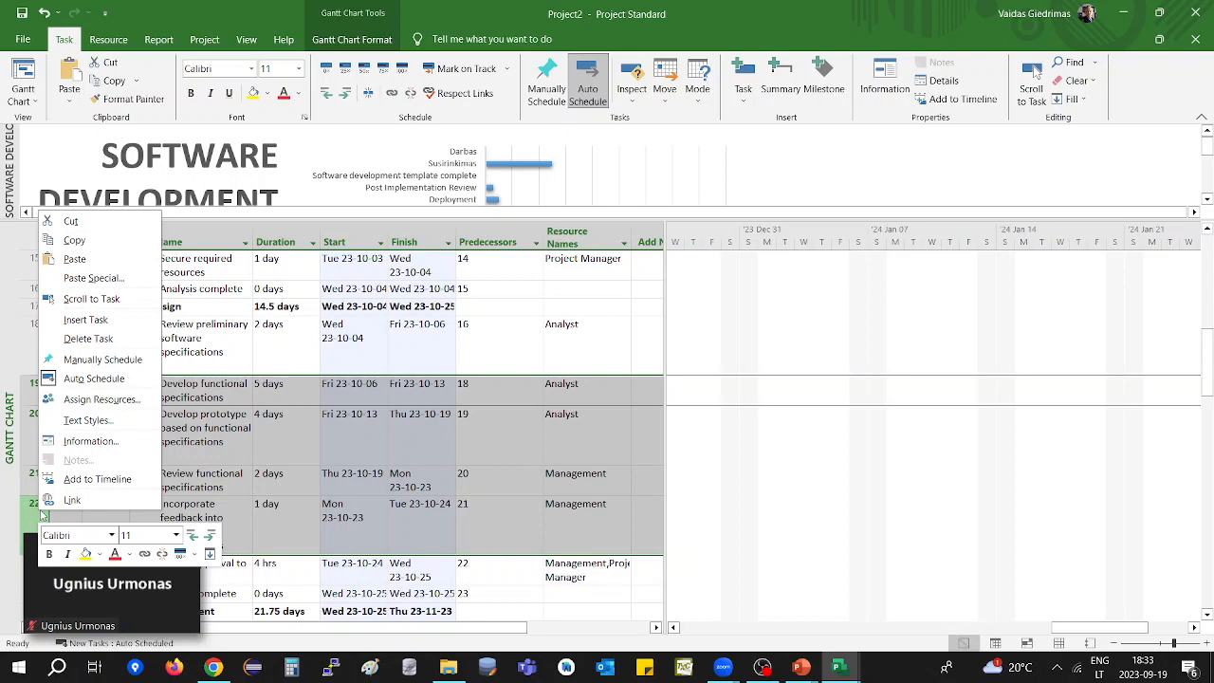
{"action": "left_click", "coordinate": [101, 446]}
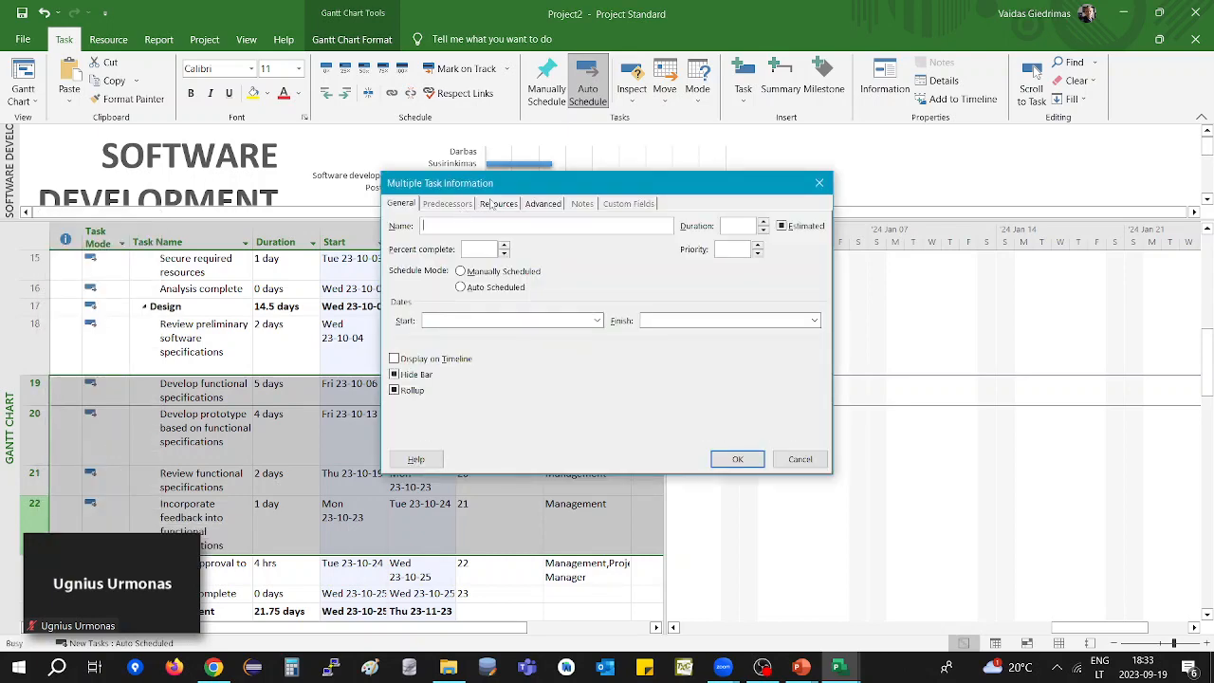
{"action": "left_click", "coordinate": [491, 204]}
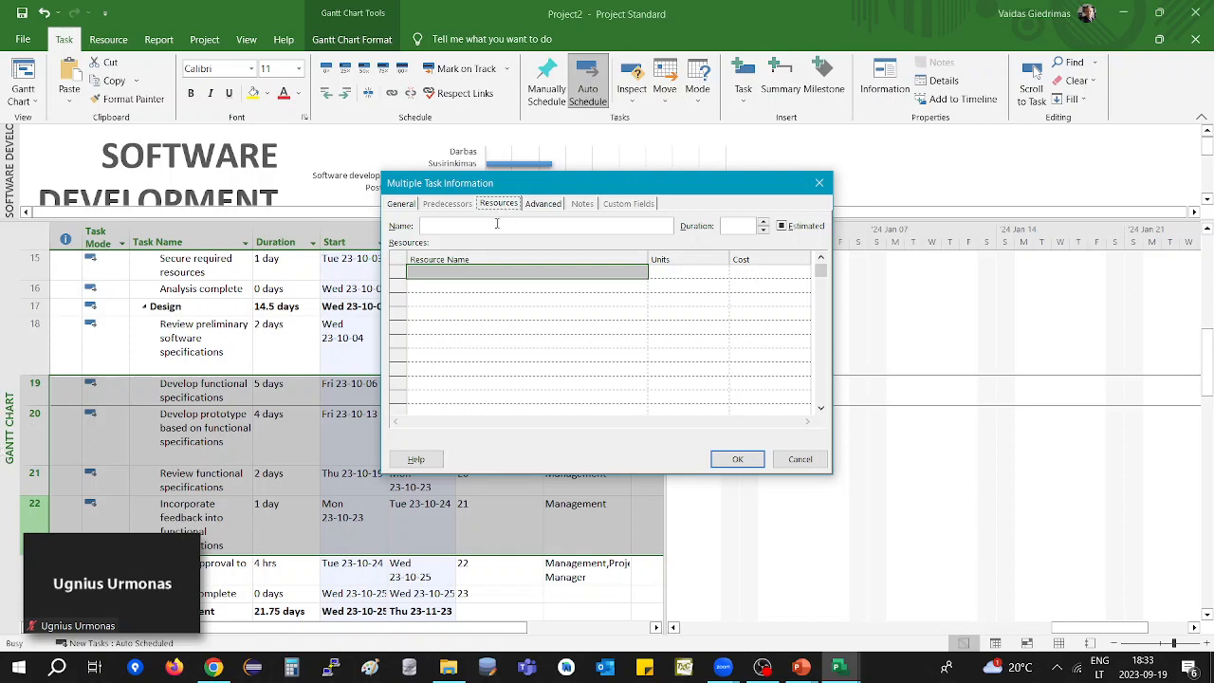
{"action": "left_click", "coordinate": [481, 271]}
{"action": "left_click", "coordinate": [645, 272]}
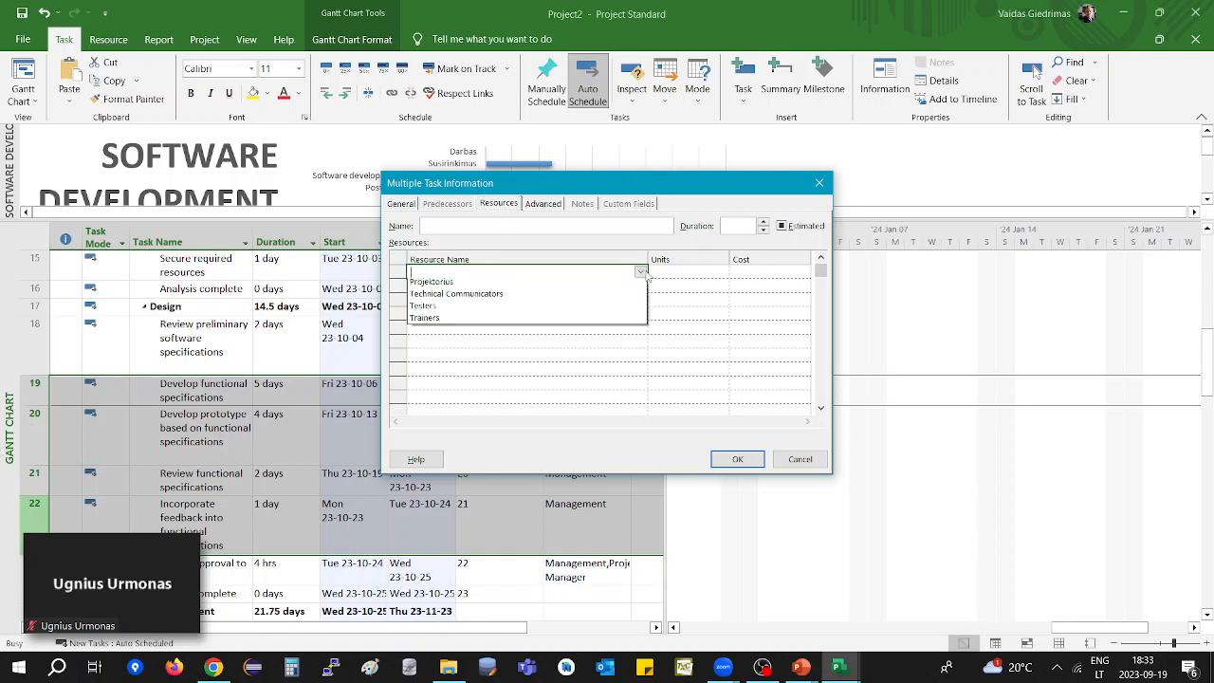
{"action": "left_click", "coordinate": [469, 321]}
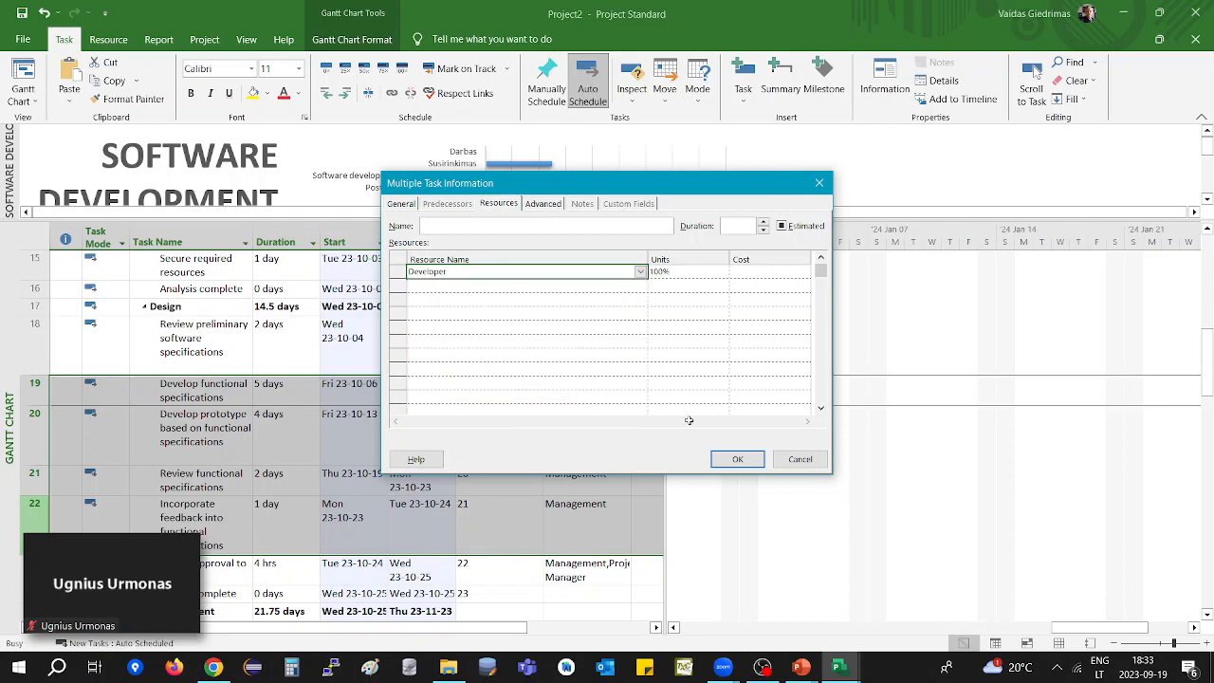
{"action": "left_click", "coordinate": [736, 460]}
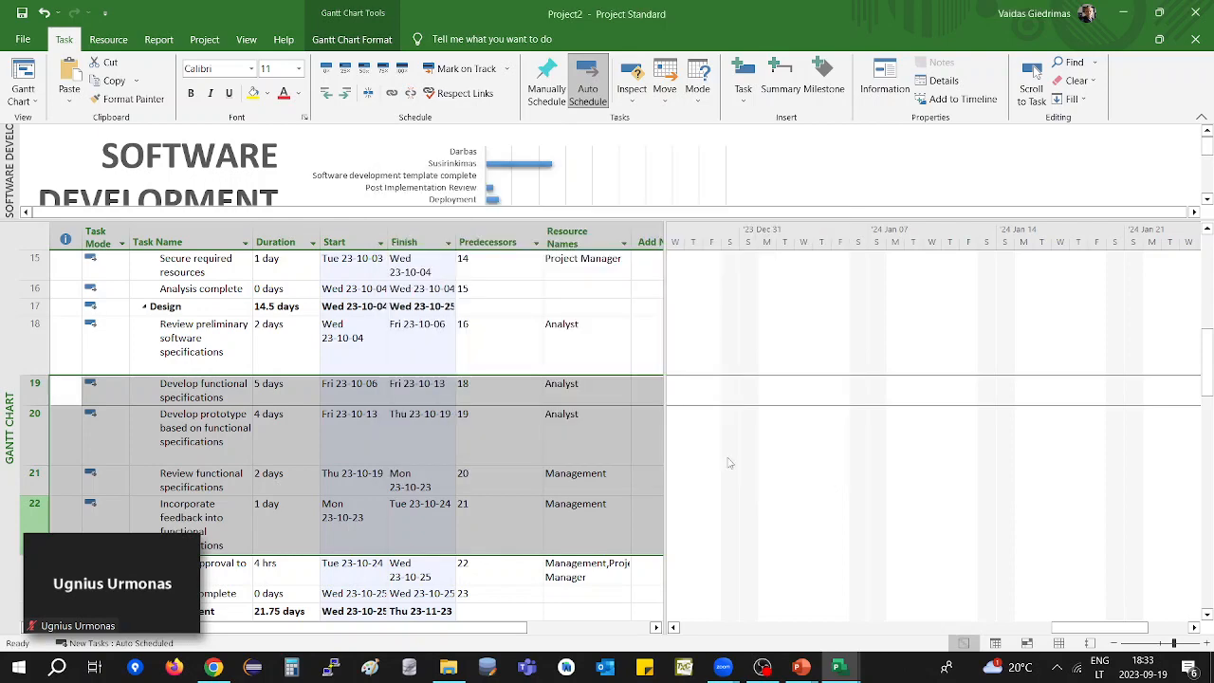
Check the assigned resources of Develop prototype based on functional specifications and close its task information without changes.
{"action": "left_click", "coordinate": [221, 458]}
{"action": "double_click", "coordinate": [227, 441]}
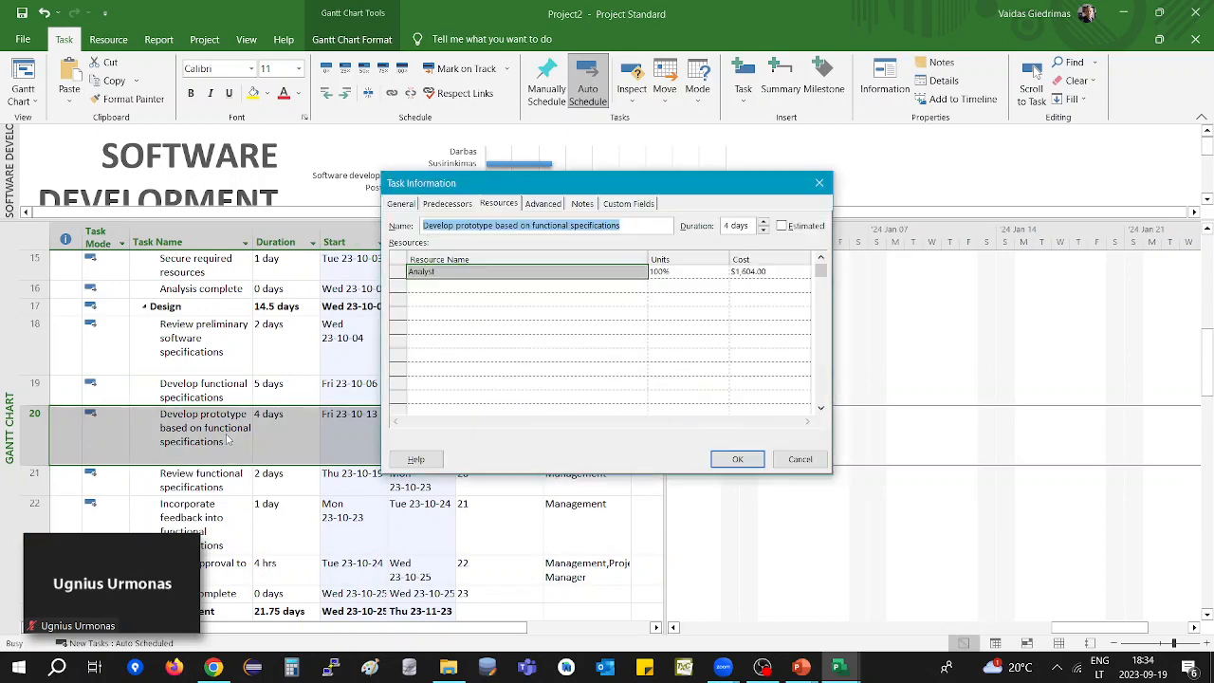
{"action": "left_click", "coordinate": [474, 295]}
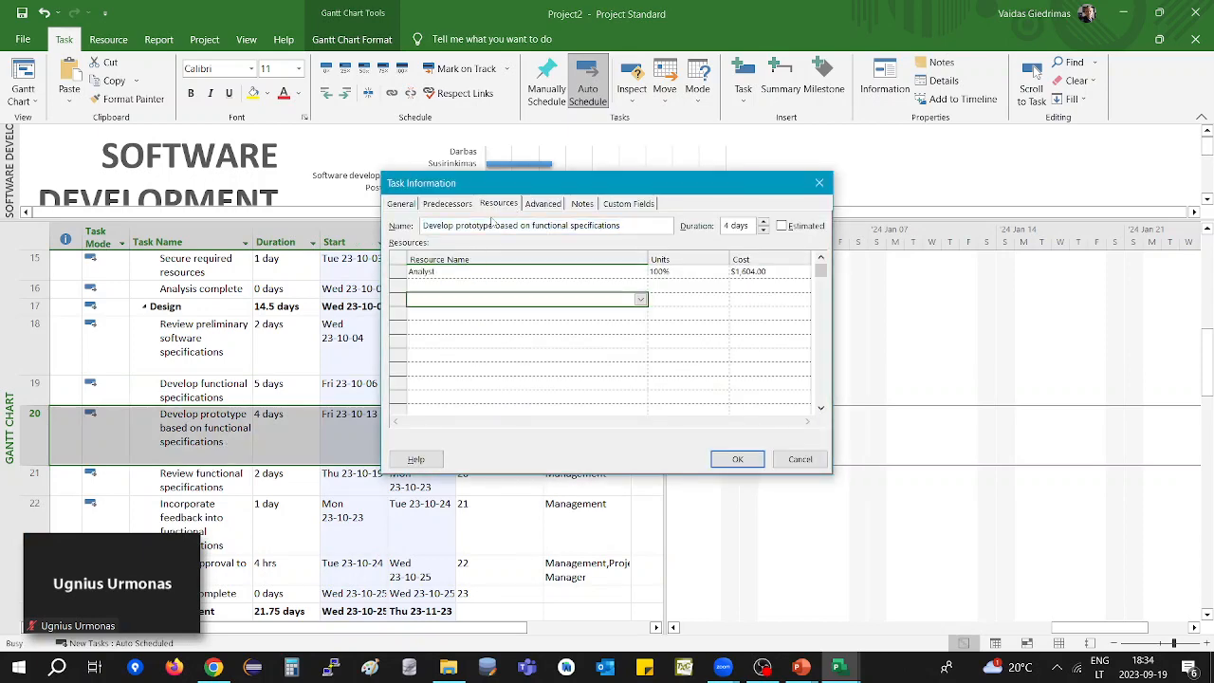
{"action": "left_click", "coordinate": [496, 205]}
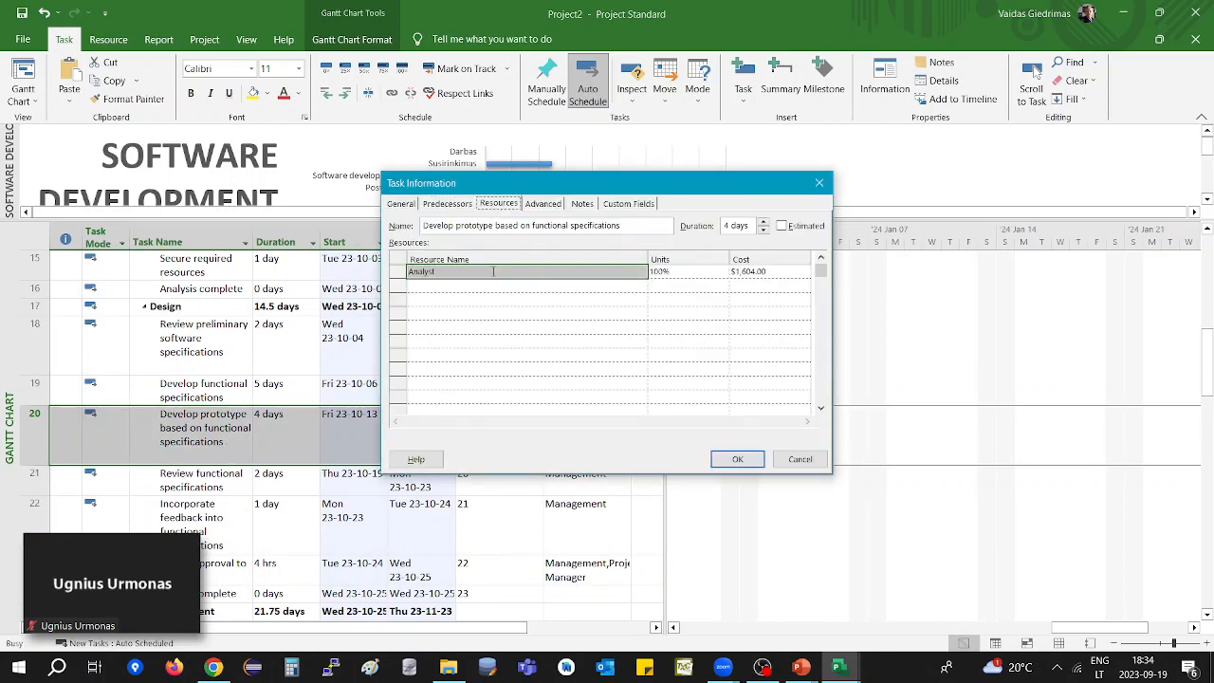
{"action": "left_click", "coordinate": [492, 300]}
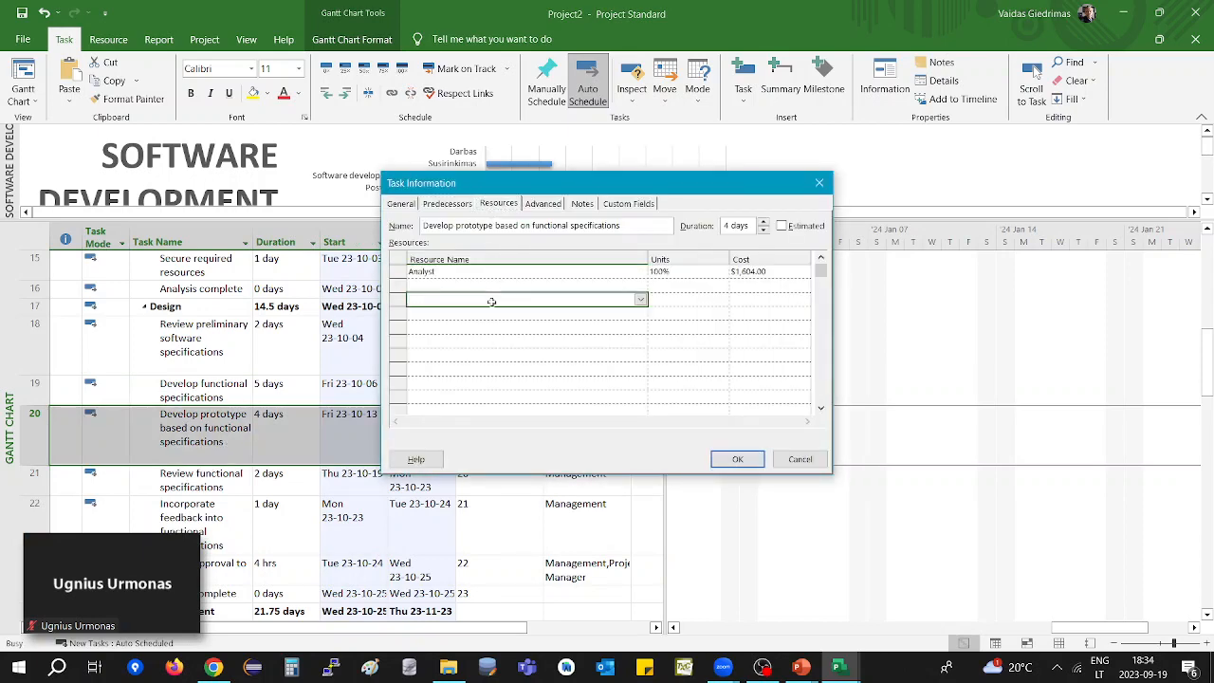
{"action": "left_click", "coordinate": [820, 183]}
Examine the assigned resources and Gantt bars of the Design and Testing tasks around late October 2023.
{"action": "scroll", "coordinate": [415, 477], "scroll_direction": "down", "scroll_amount": 1}
{"action": "scroll", "coordinate": [415, 477], "scroll_direction": "down", "scroll_amount": 3}
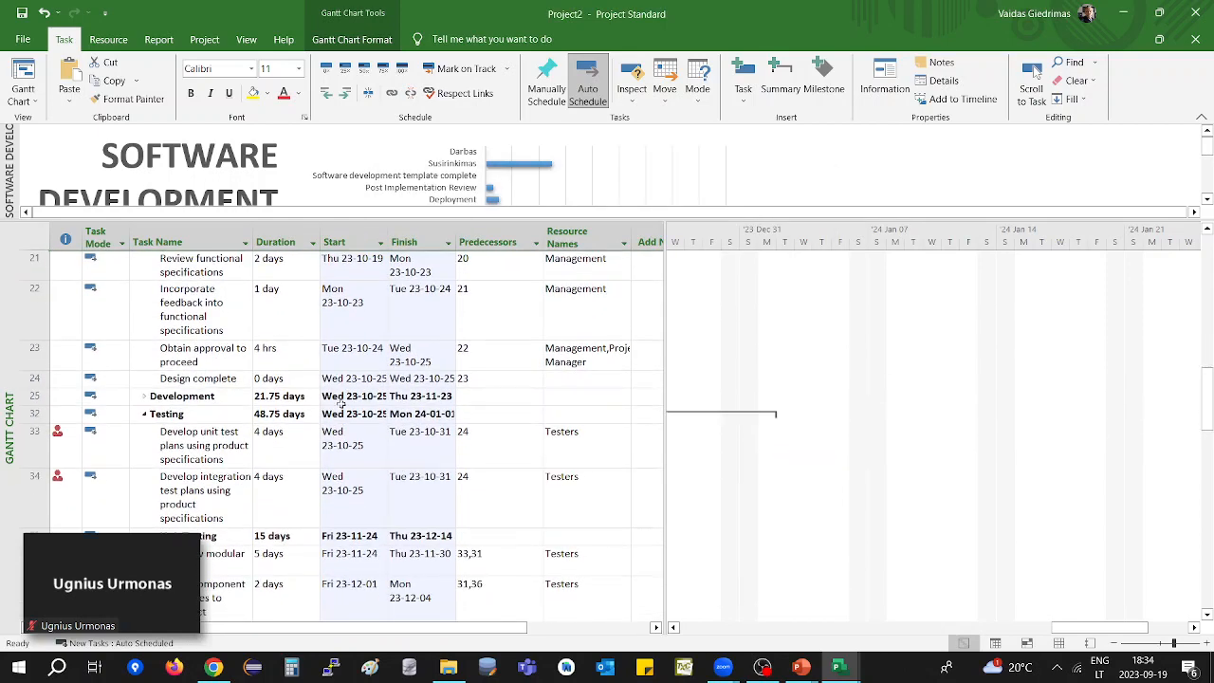
{"action": "left_click", "coordinate": [228, 311]}
{"action": "scroll", "coordinate": [257, 303], "scroll_direction": "up", "scroll_amount": 5}
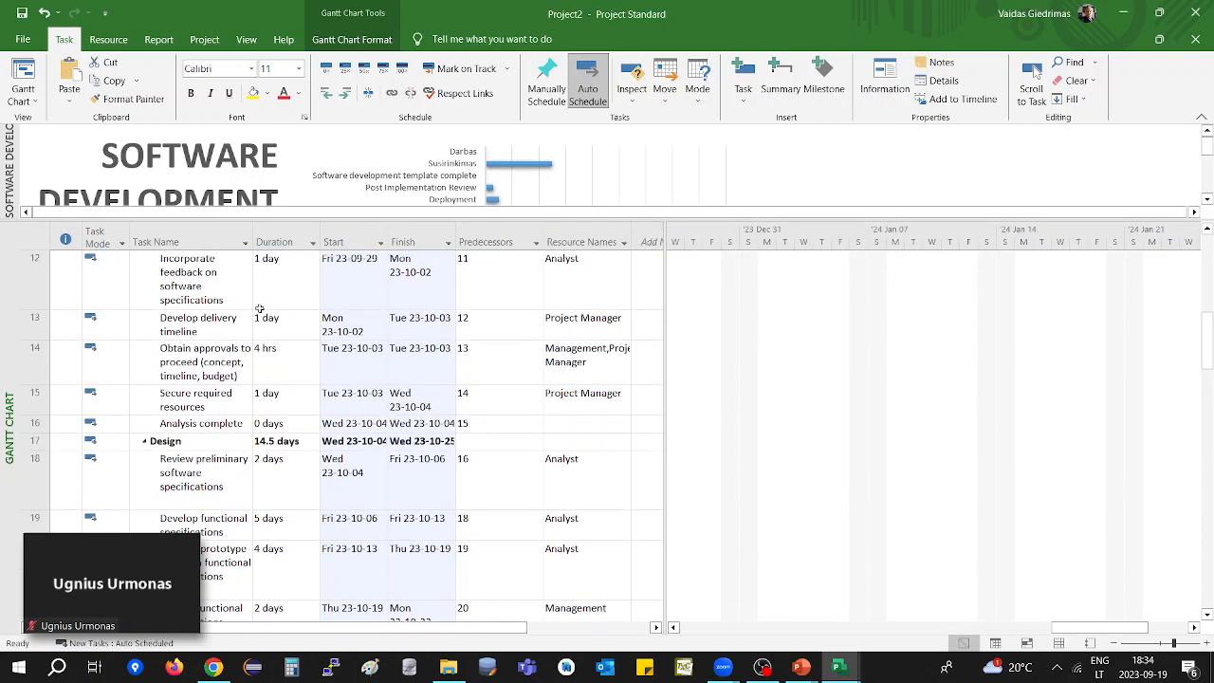
{"action": "left_click", "coordinate": [408, 515]}
{"action": "left_click", "coordinate": [431, 550]}
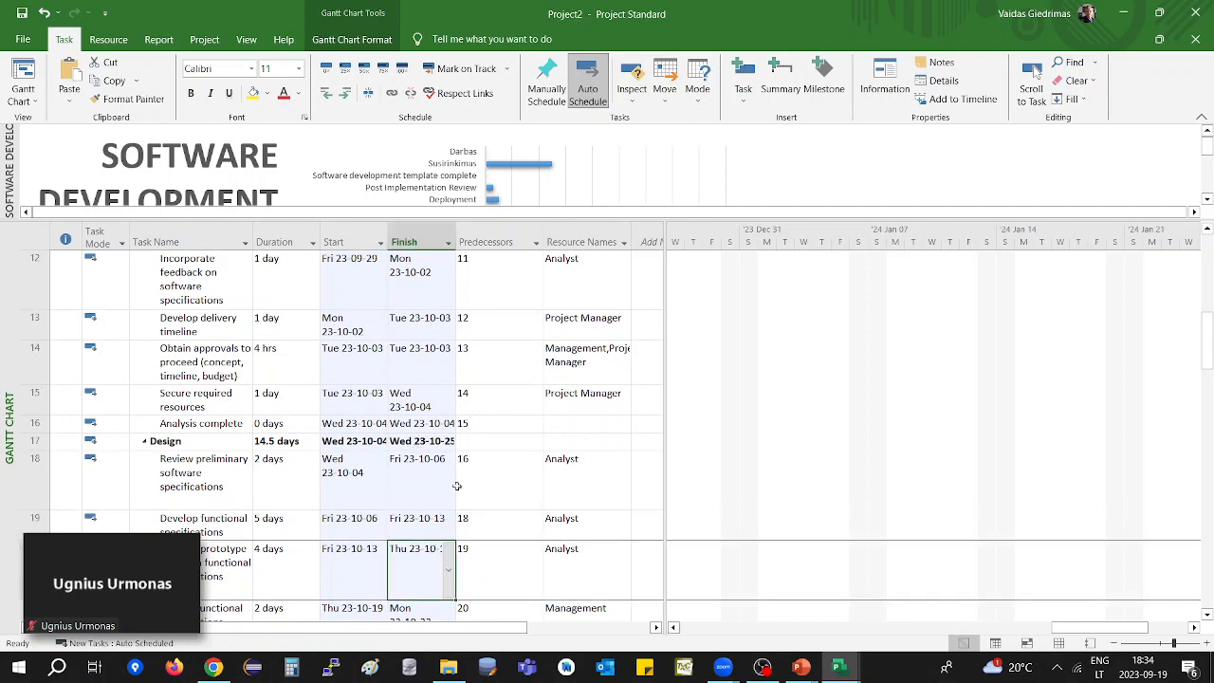
{"action": "scroll", "coordinate": [456, 486], "scroll_direction": "down", "scroll_amount": 5}
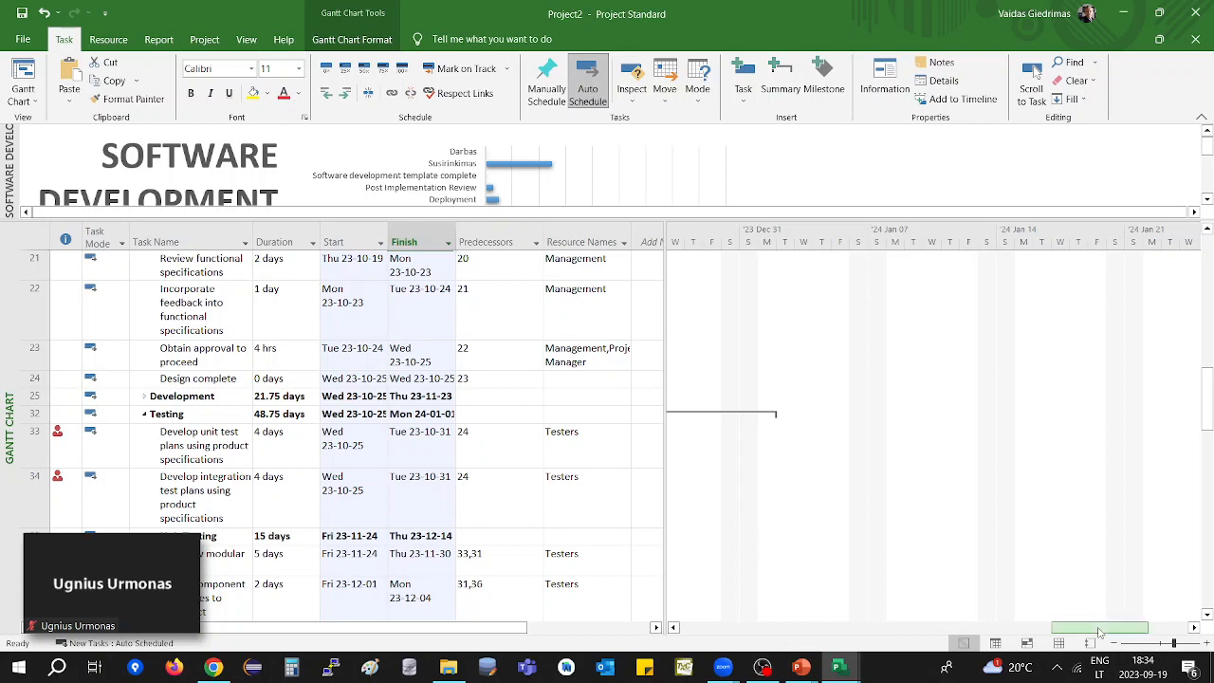
{"action": "left_click_drag", "start_coordinate": [1099, 630], "coordinate": [865, 609]}
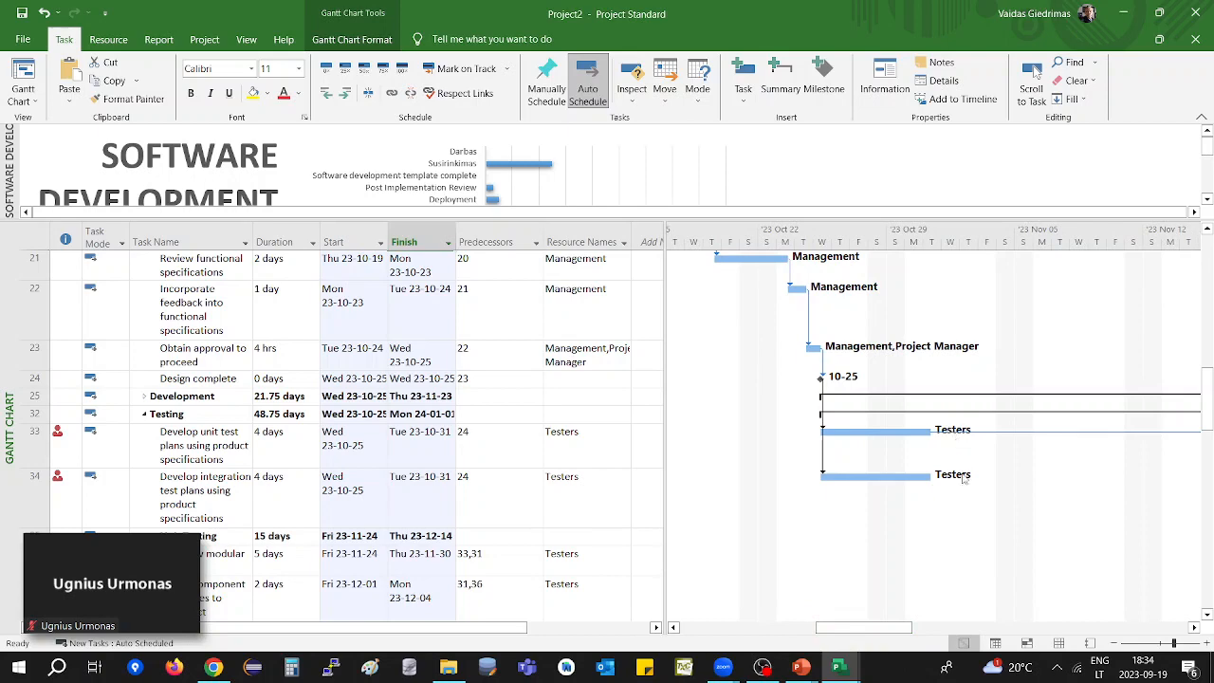
{"action": "scroll", "coordinate": [831, 477], "scroll_direction": "up", "scroll_amount": 2}
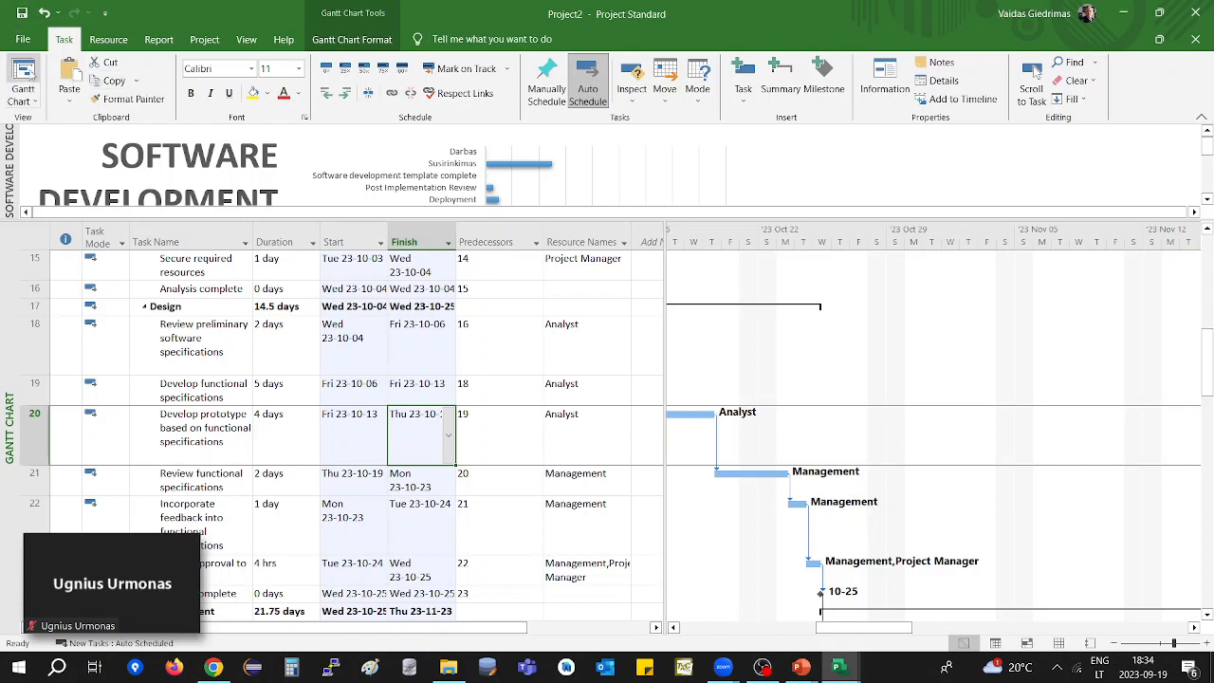
Switch from the Gantt Chart to the Resource Usage view and go to the Project Manager's assignments.
{"action": "left_click", "coordinate": [38, 103]}
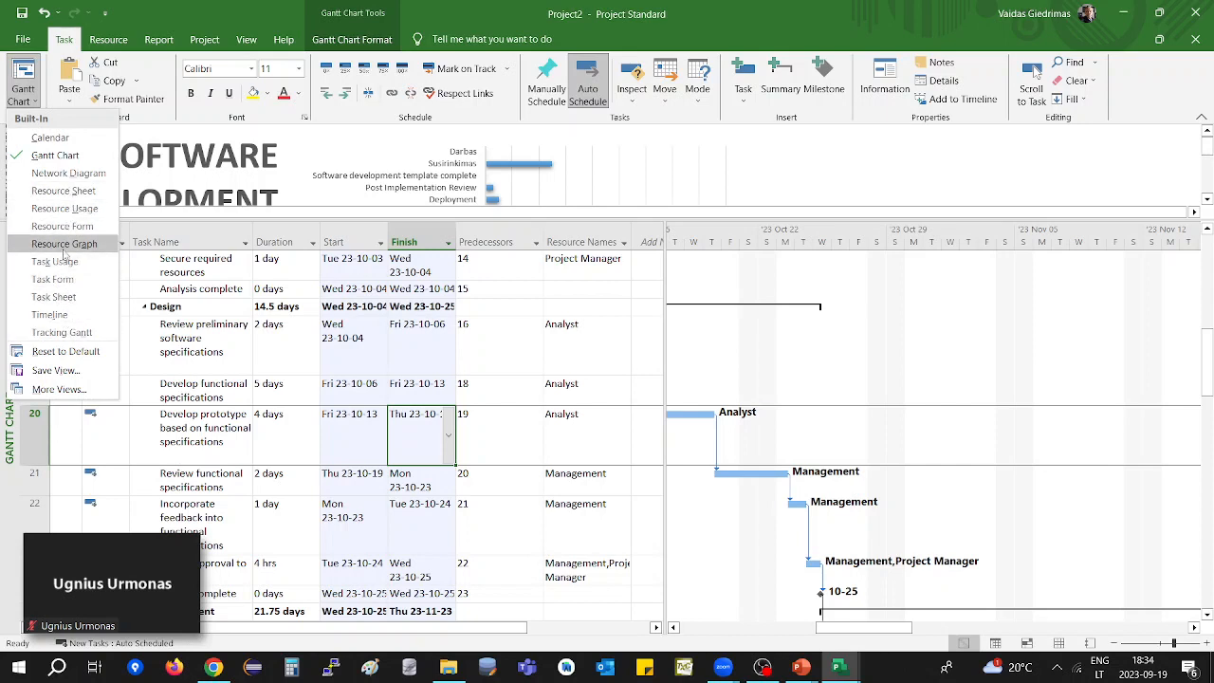
{"action": "left_click", "coordinate": [61, 211]}
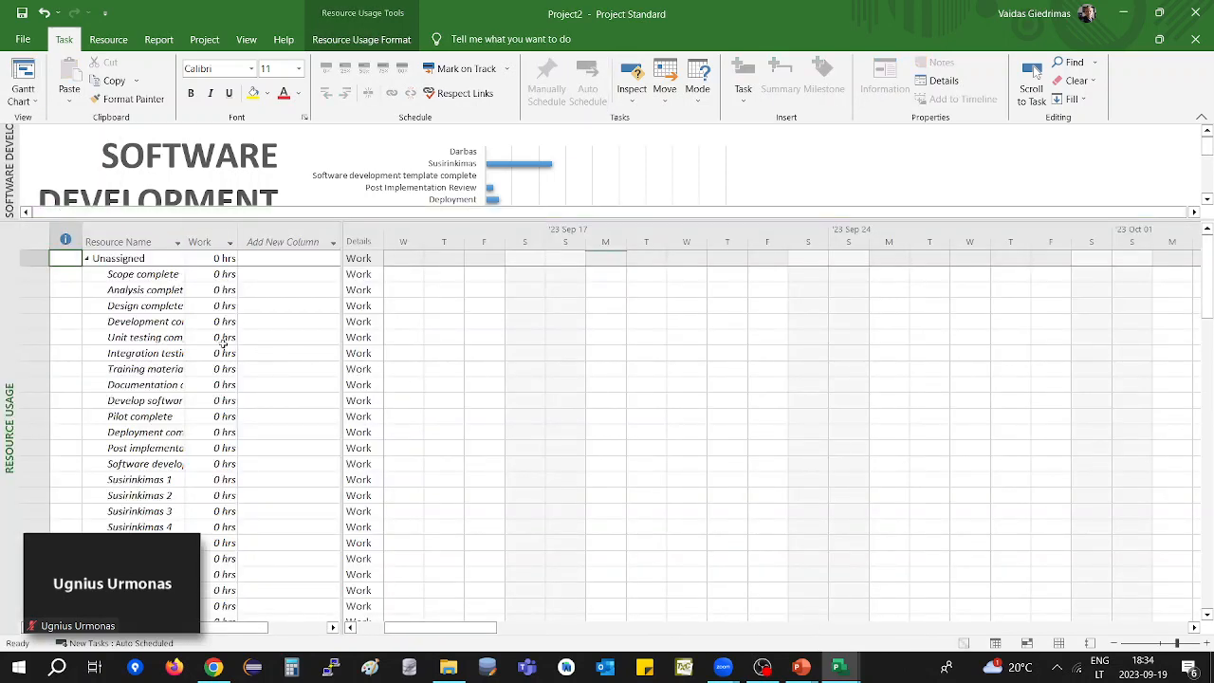
{"action": "left_click", "coordinate": [565, 304]}
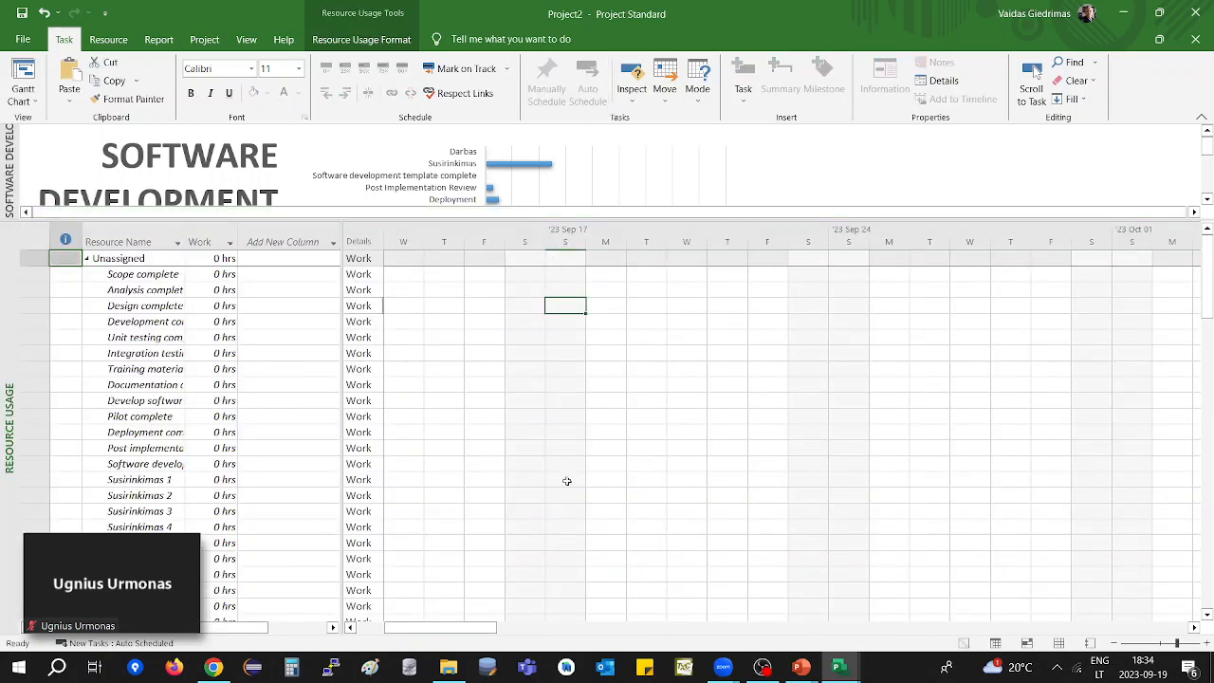
{"action": "scroll", "coordinate": [573, 476], "scroll_direction": "down", "scroll_amount": 3}
{"action": "scroll", "coordinate": [572, 476], "scroll_direction": "down", "scroll_amount": 6}
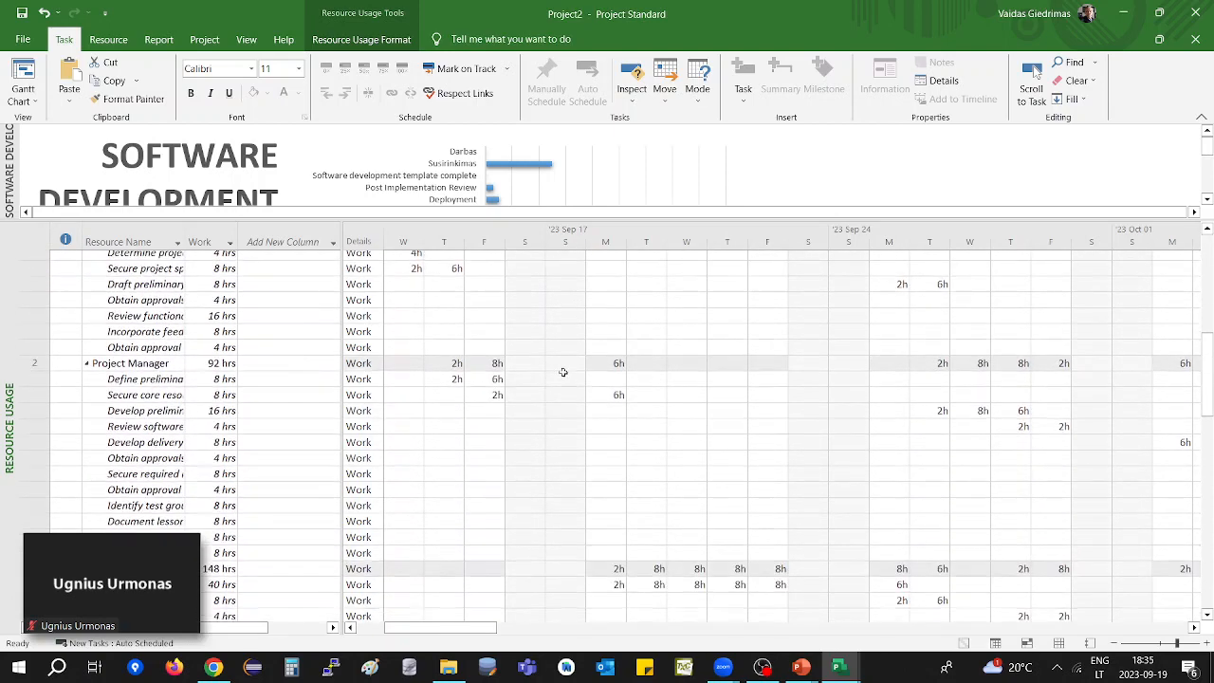
Examine the daily work hours of the Project Manager, Analyst and Developer resources in the second half of September 2023.
{"action": "left_click_drag", "start_coordinate": [989, 341], "coordinate": [986, 323]}
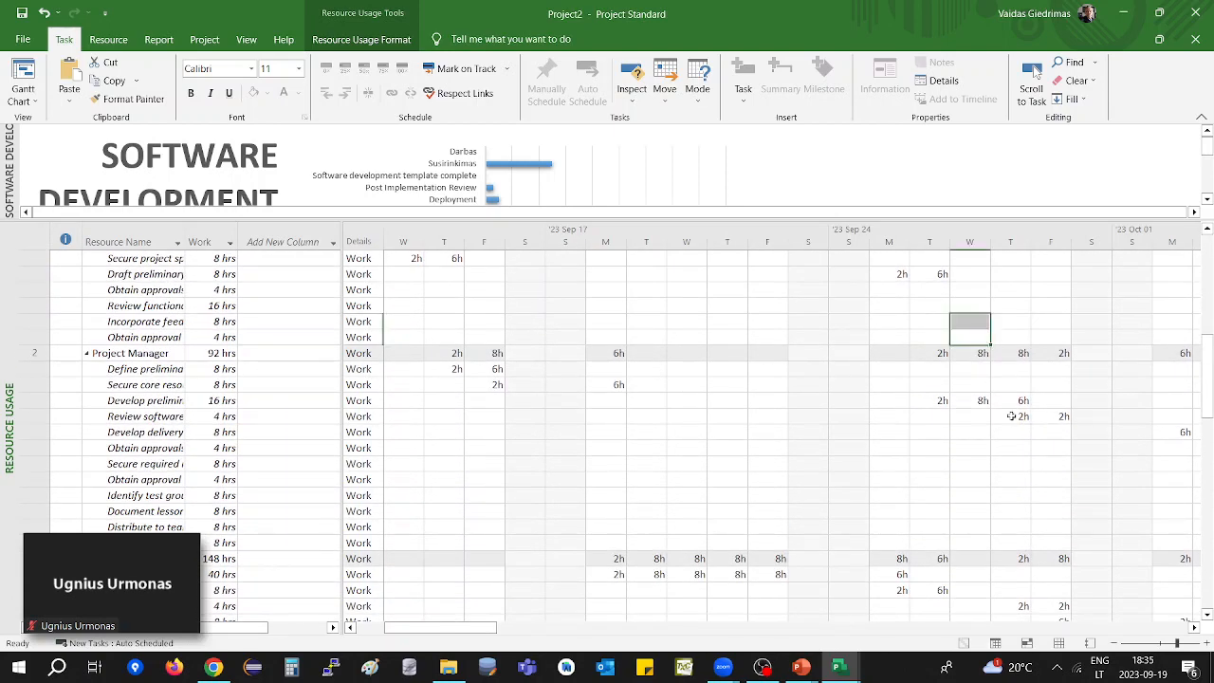
{"action": "left_click", "coordinate": [1012, 417]}
{"action": "left_click", "coordinate": [744, 564]}
{"action": "left_click", "coordinate": [681, 566]}
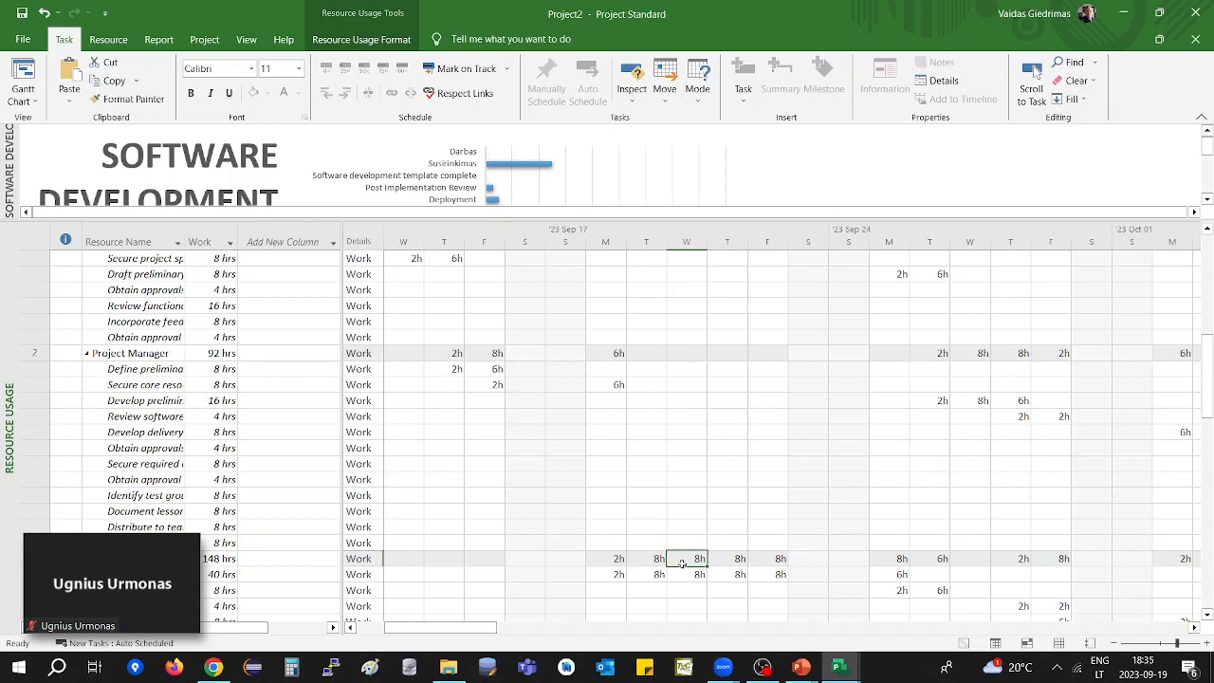
{"action": "left_click", "coordinate": [616, 351]}
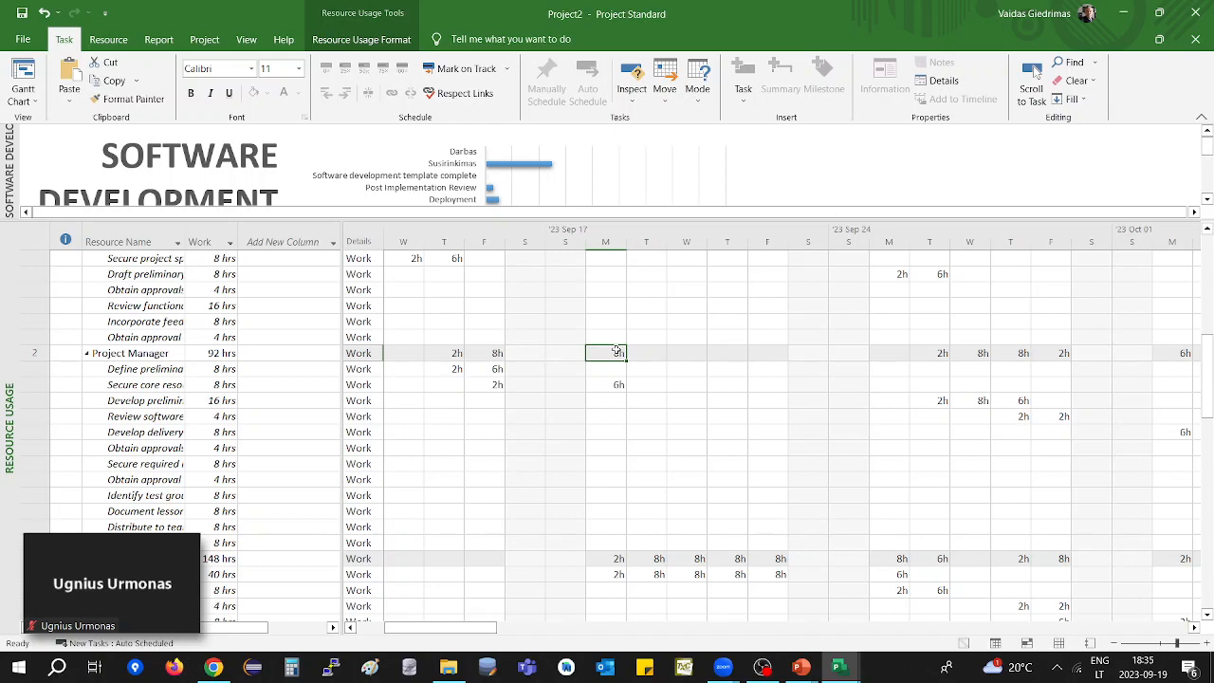
{"action": "left_click", "coordinate": [467, 356]}
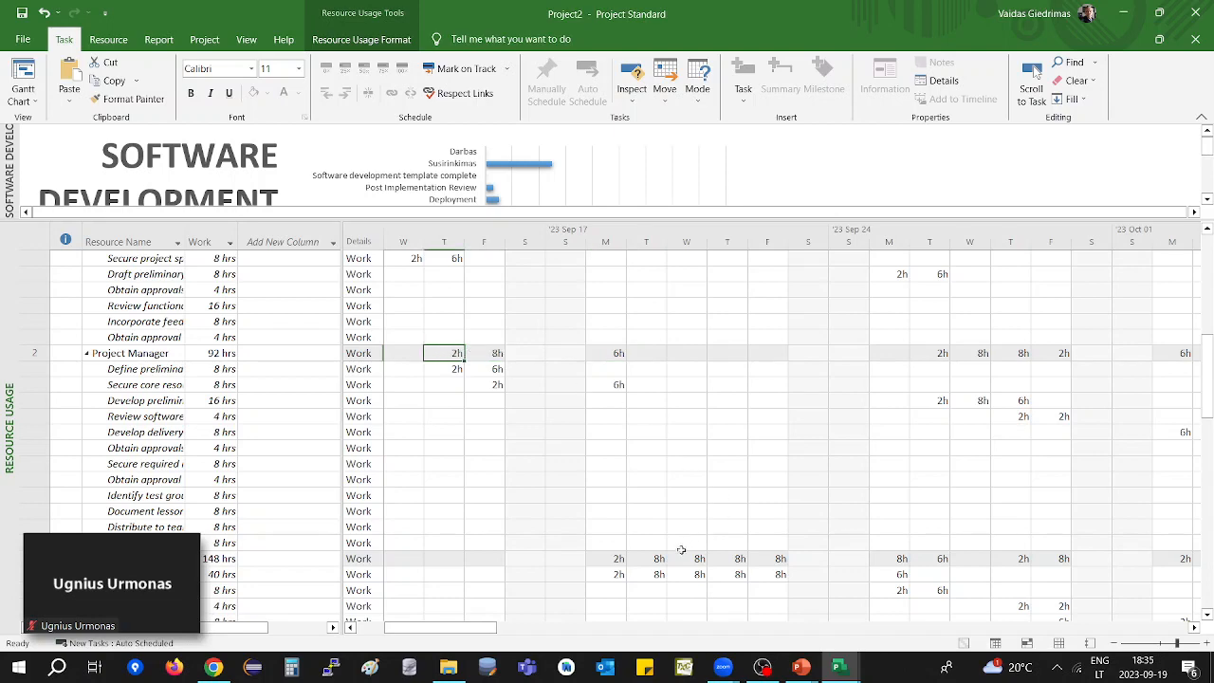
{"action": "left_click", "coordinate": [679, 562]}
{"action": "left_click_drag", "start_coordinate": [679, 562], "coordinate": [801, 573]}
{"action": "scroll", "coordinate": [834, 474], "scroll_direction": "down", "scroll_amount": 7}
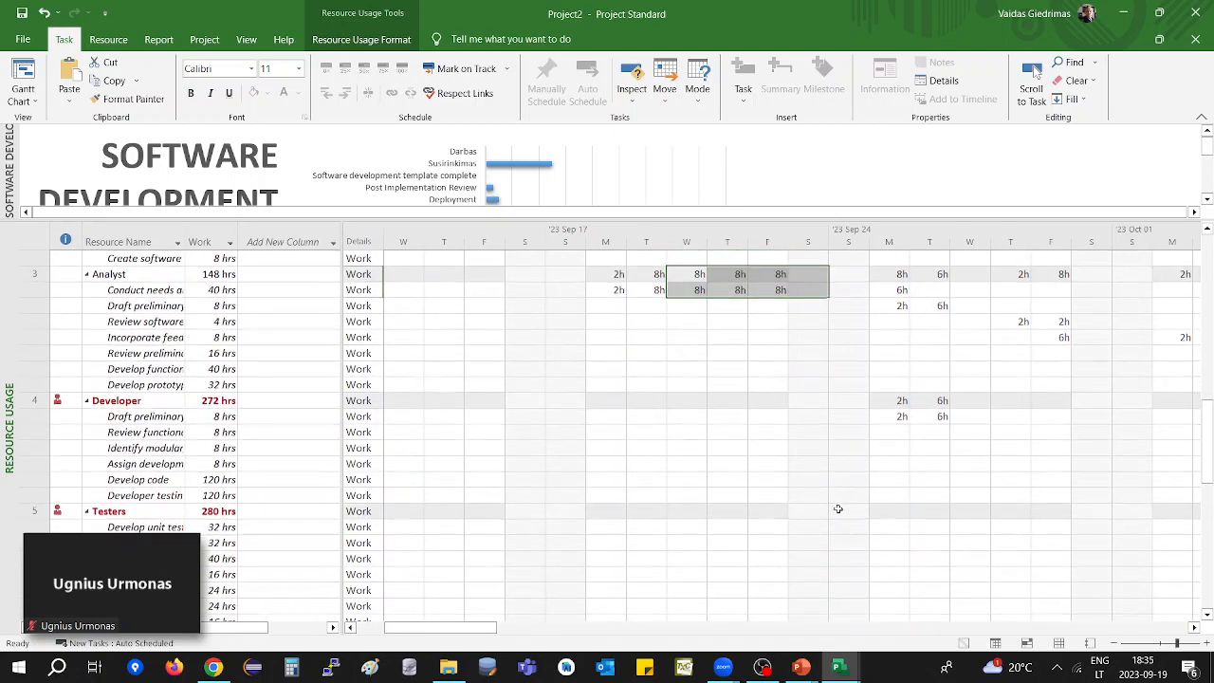
{"action": "left_click", "coordinate": [866, 406]}
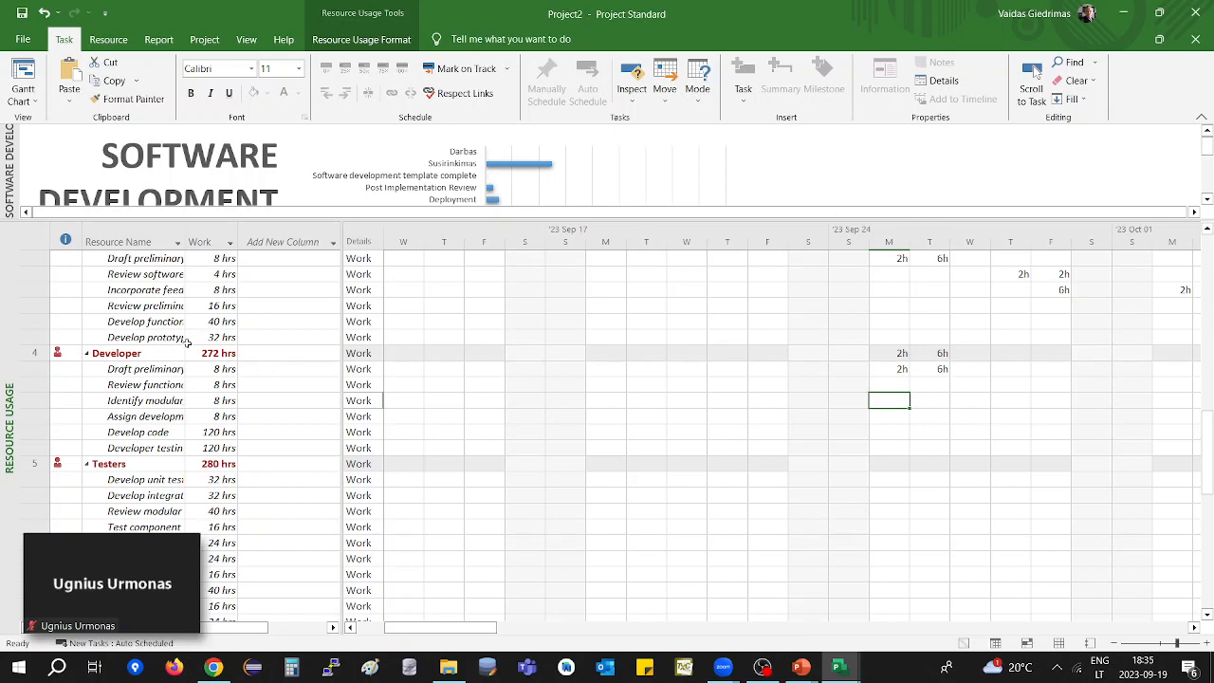
Collapse the assignment lists of the Developer and Testers resources in the Resource Usage view.
{"action": "left_click", "coordinate": [88, 356]}
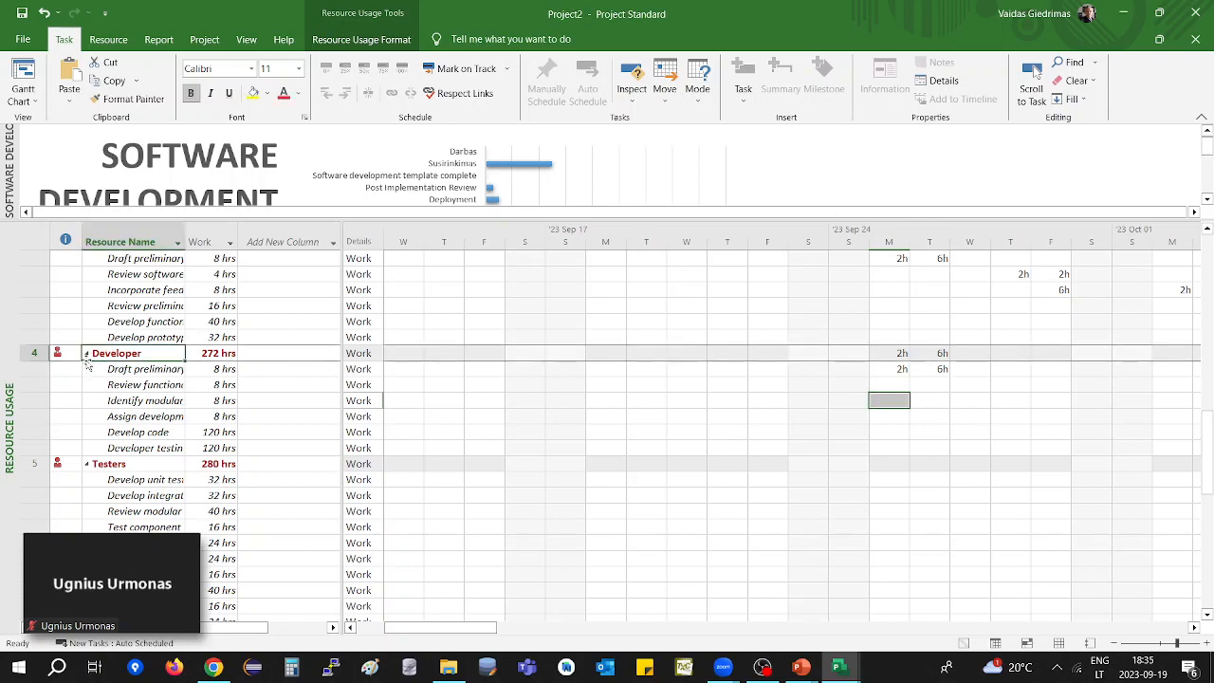
{"action": "left_click", "coordinate": [86, 354]}
{"action": "left_click", "coordinate": [88, 371]}
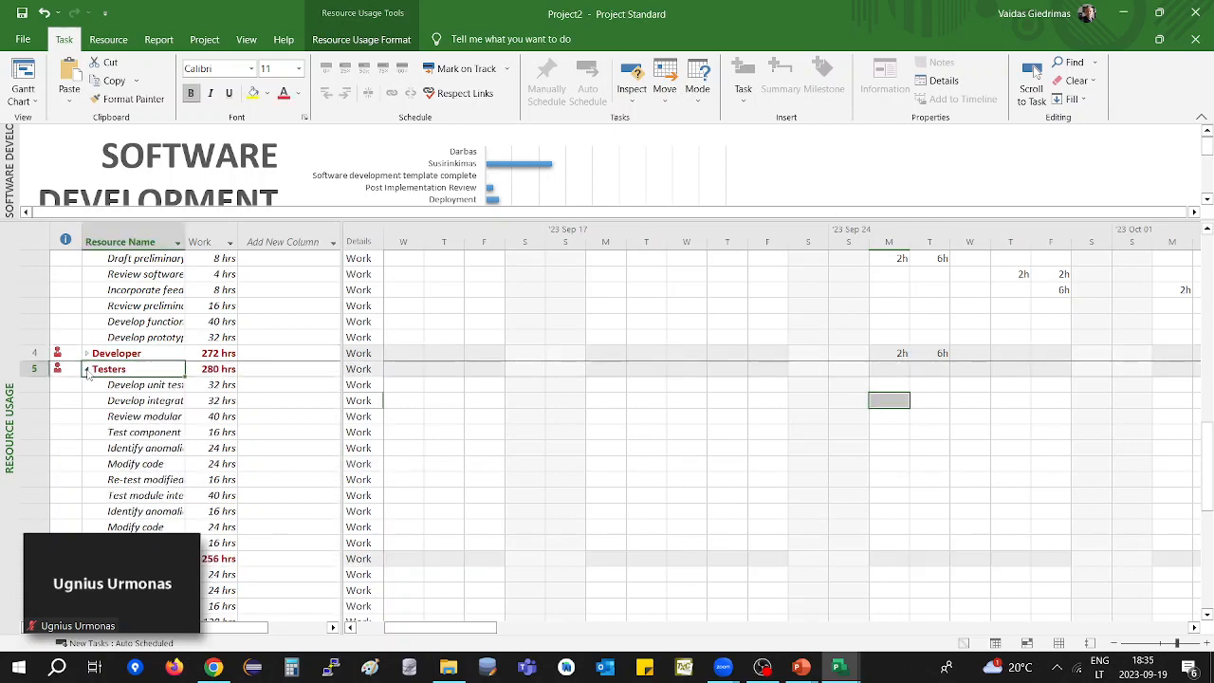
{"action": "left_click", "coordinate": [86, 369]}
Collapse the assignment lists of Unassigned, Management, Project Manager, Analyst and Trainers so only their summary rows remain.
{"action": "scroll", "coordinate": [91, 370], "scroll_direction": "up", "scroll_amount": 2}
{"action": "scroll", "coordinate": [91, 369], "scroll_direction": "up", "scroll_amount": 12}
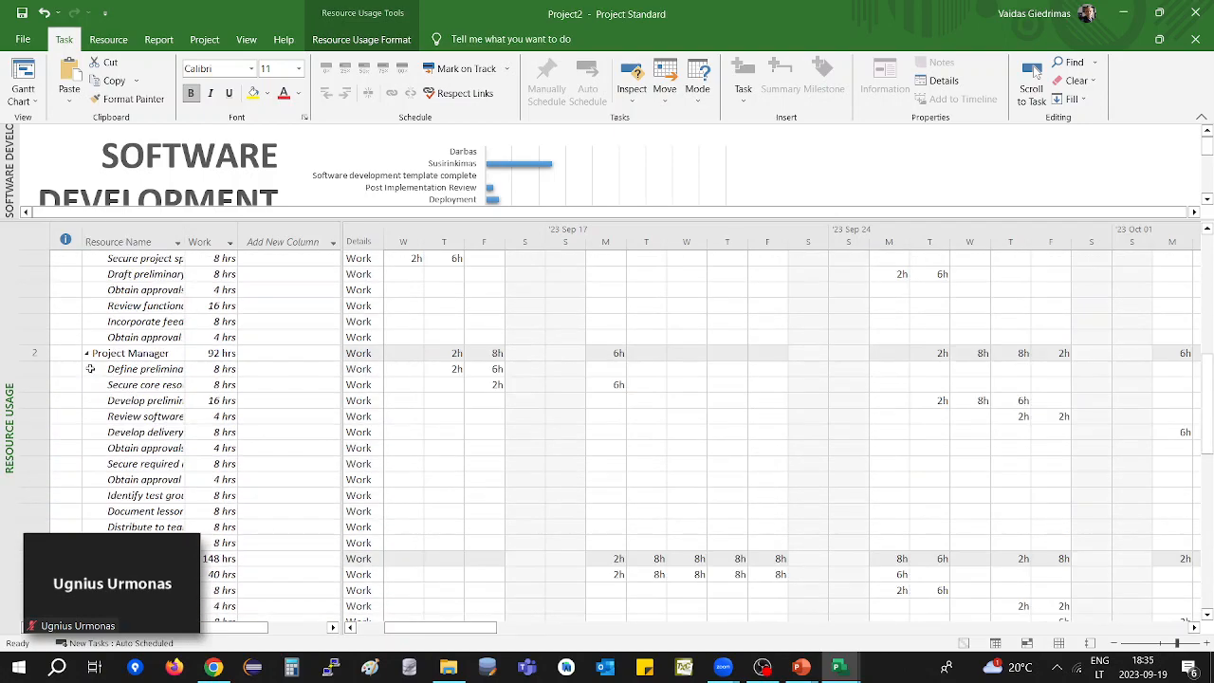
{"action": "scroll", "coordinate": [90, 367], "scroll_direction": "up", "scroll_amount": 1}
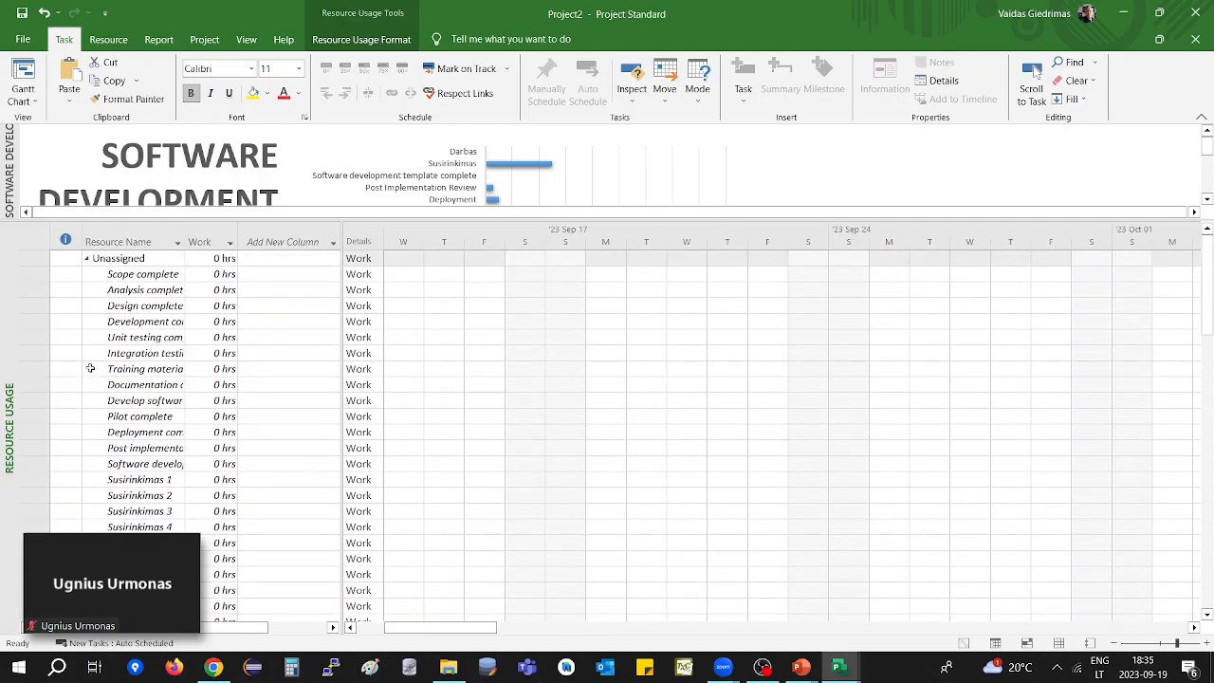
{"action": "left_click", "coordinate": [87, 259]}
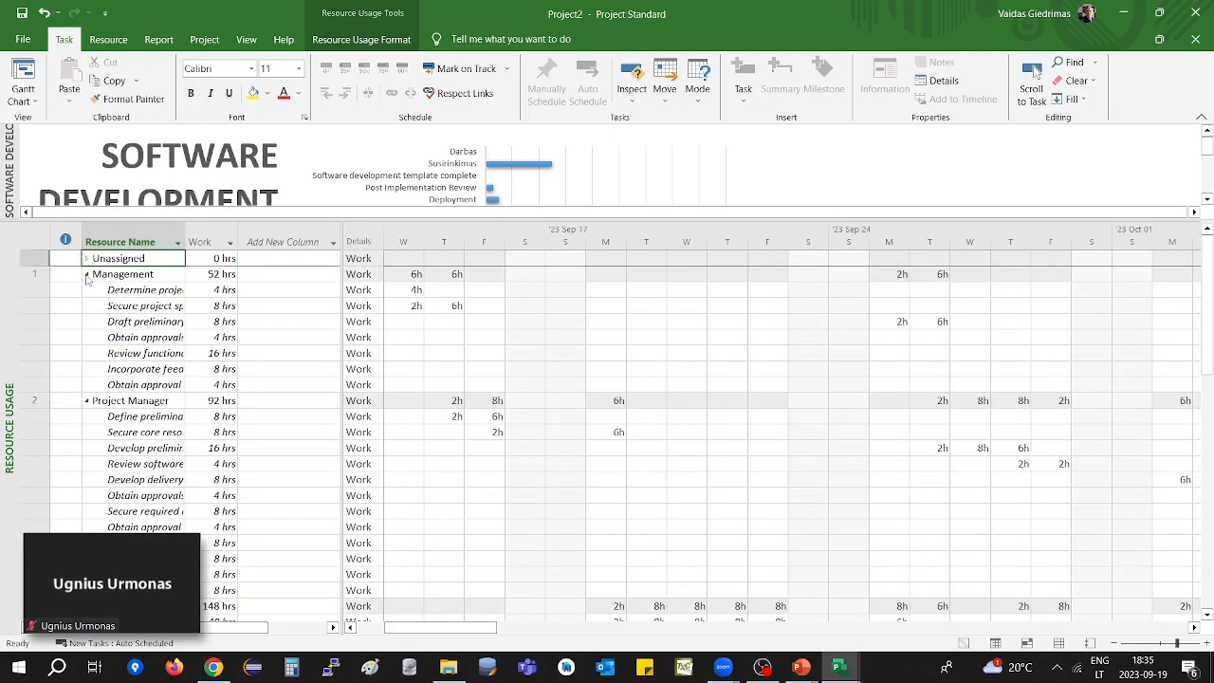
{"action": "left_click", "coordinate": [86, 274]}
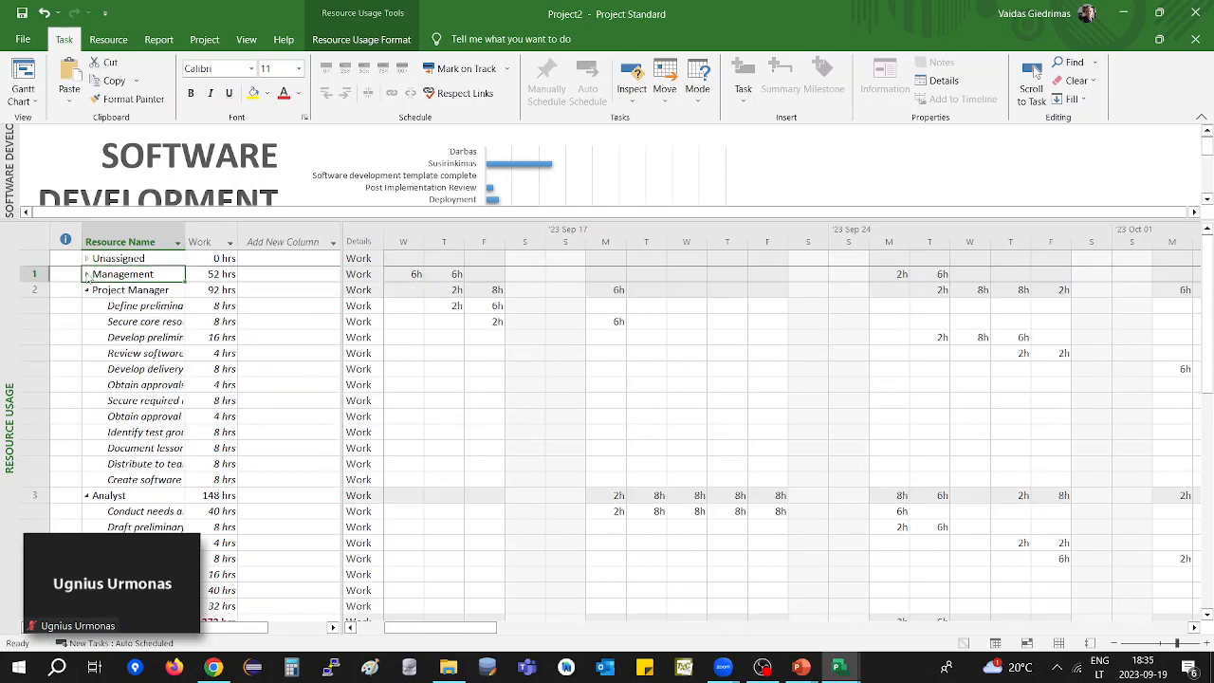
{"action": "left_click", "coordinate": [87, 290]}
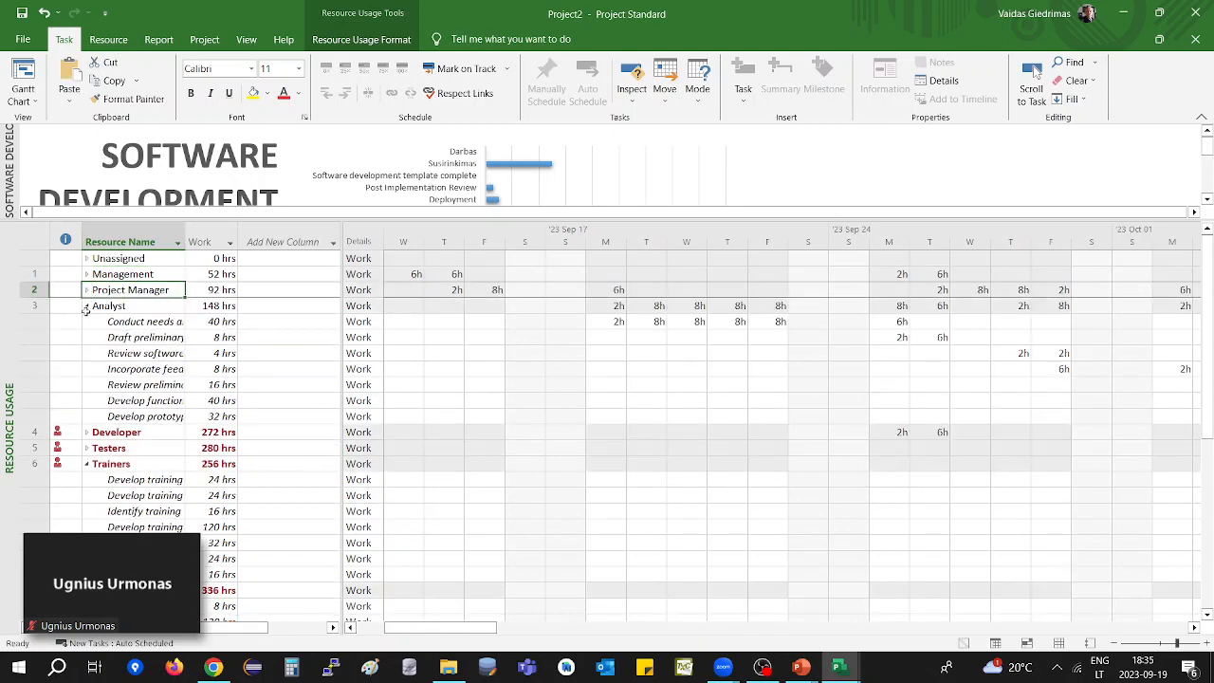
{"action": "left_click", "coordinate": [87, 306]}
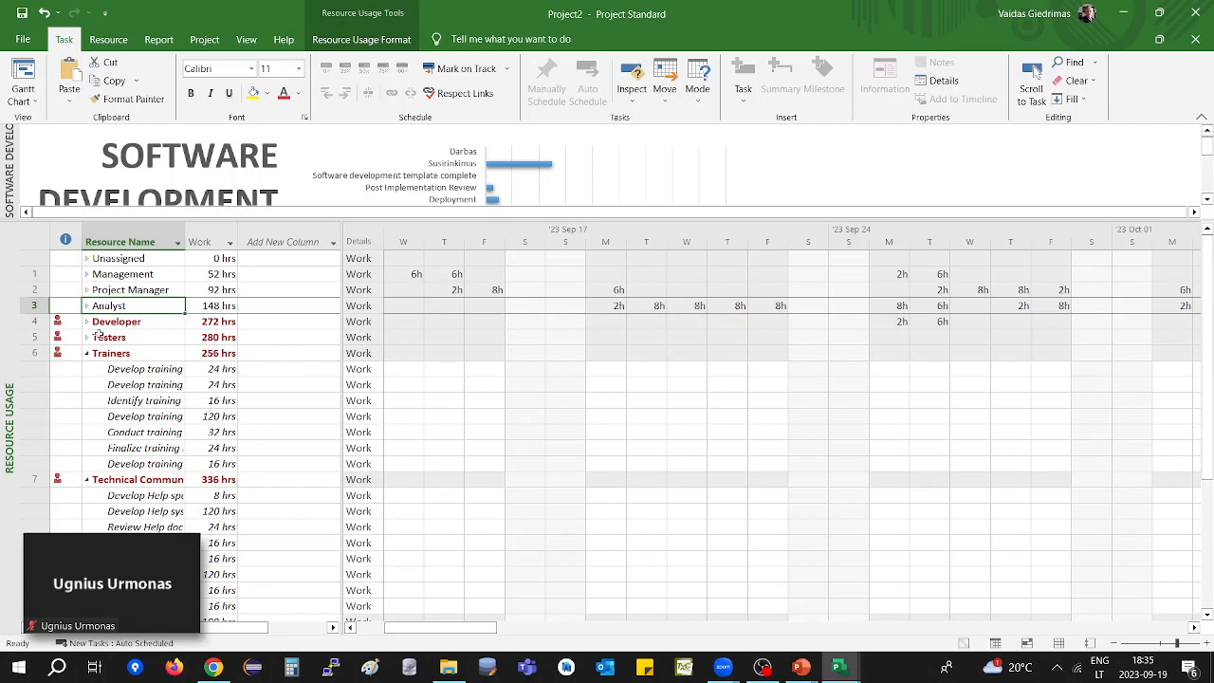
{"action": "left_click", "coordinate": [87, 354]}
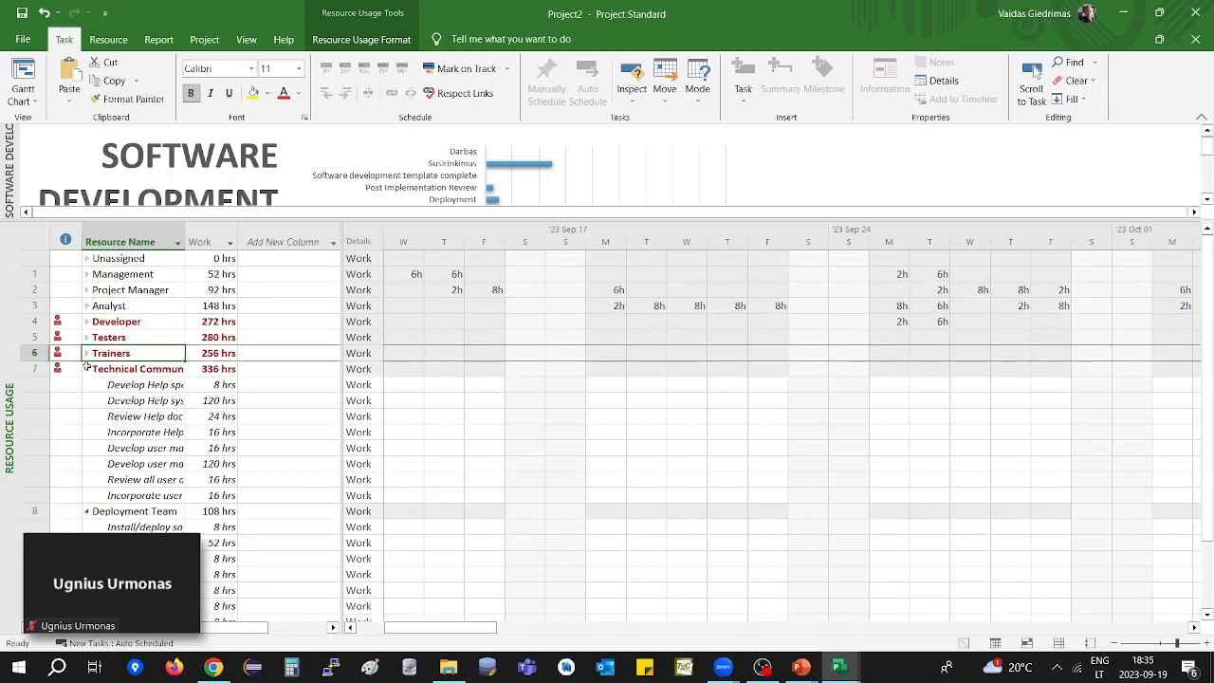
{"action": "left_click", "coordinate": [88, 369]}
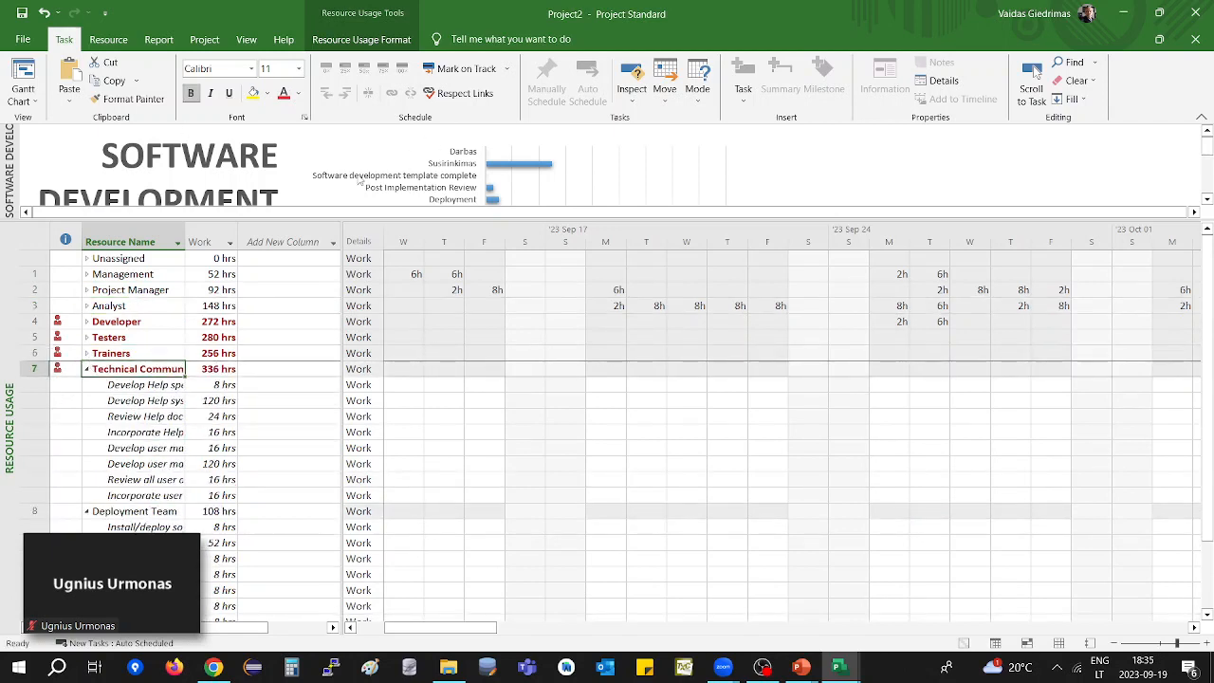
Switch back to the Gantt Chart view and check the start and finish dates of the Software Development summary task.
{"action": "left_click", "coordinate": [28, 98]}
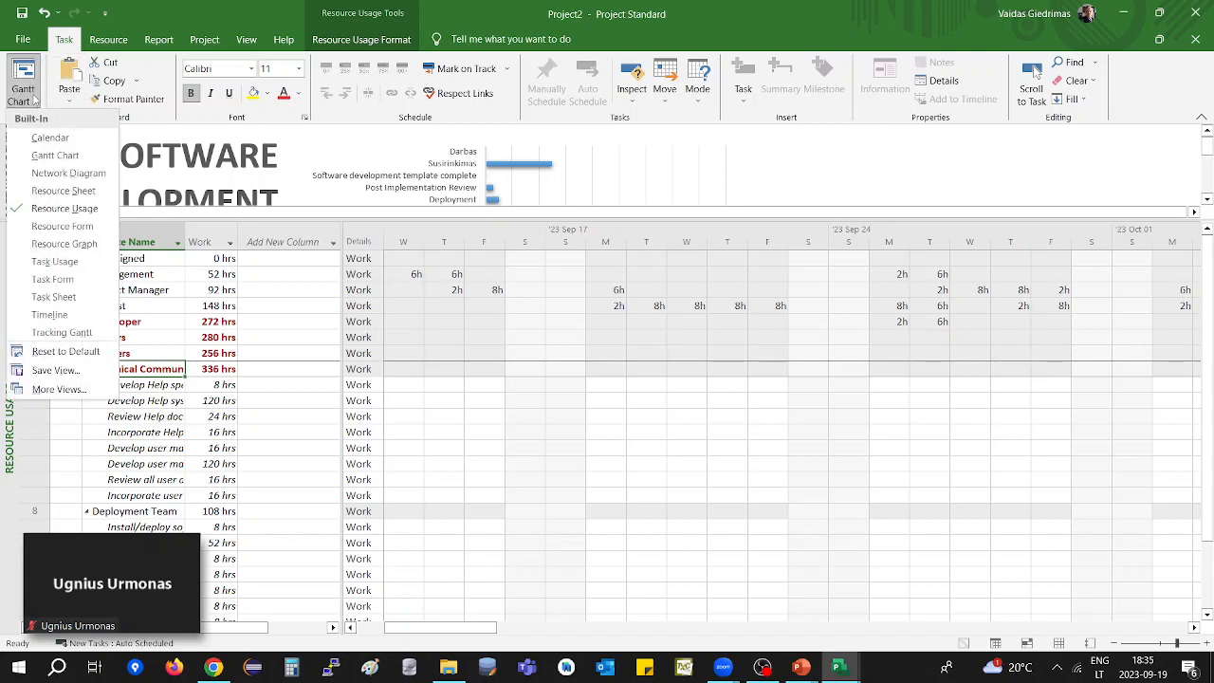
{"action": "left_click", "coordinate": [53, 156]}
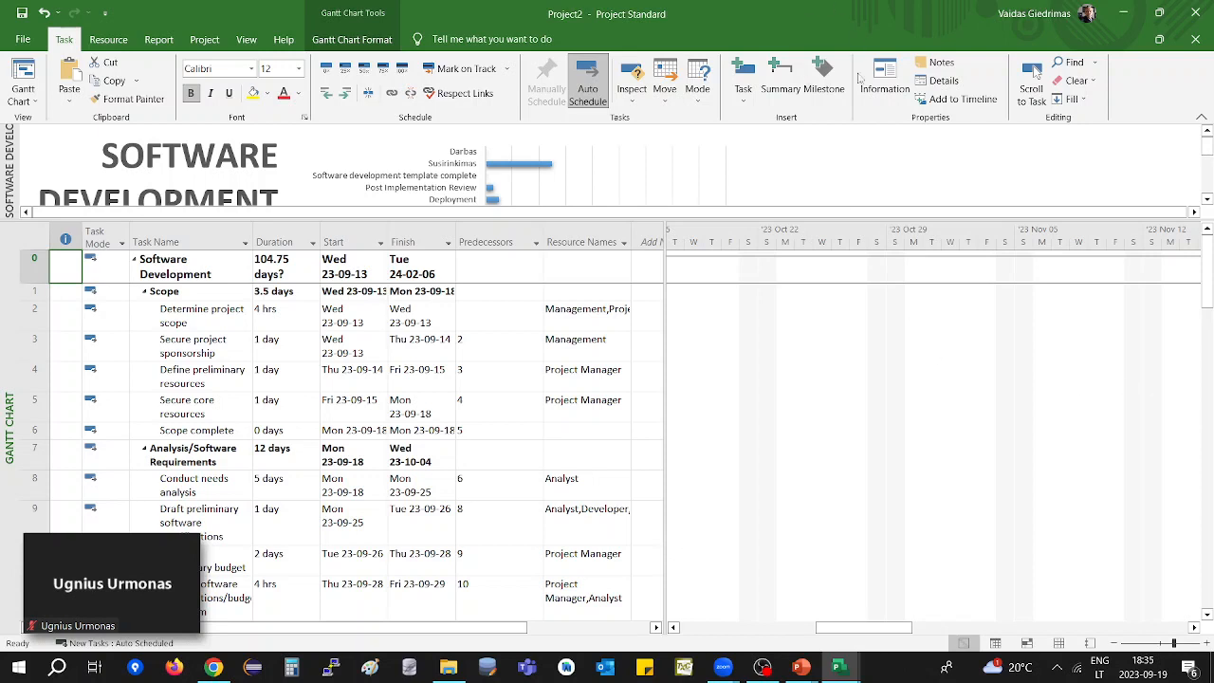
{"action": "left_click", "coordinate": [365, 273]}
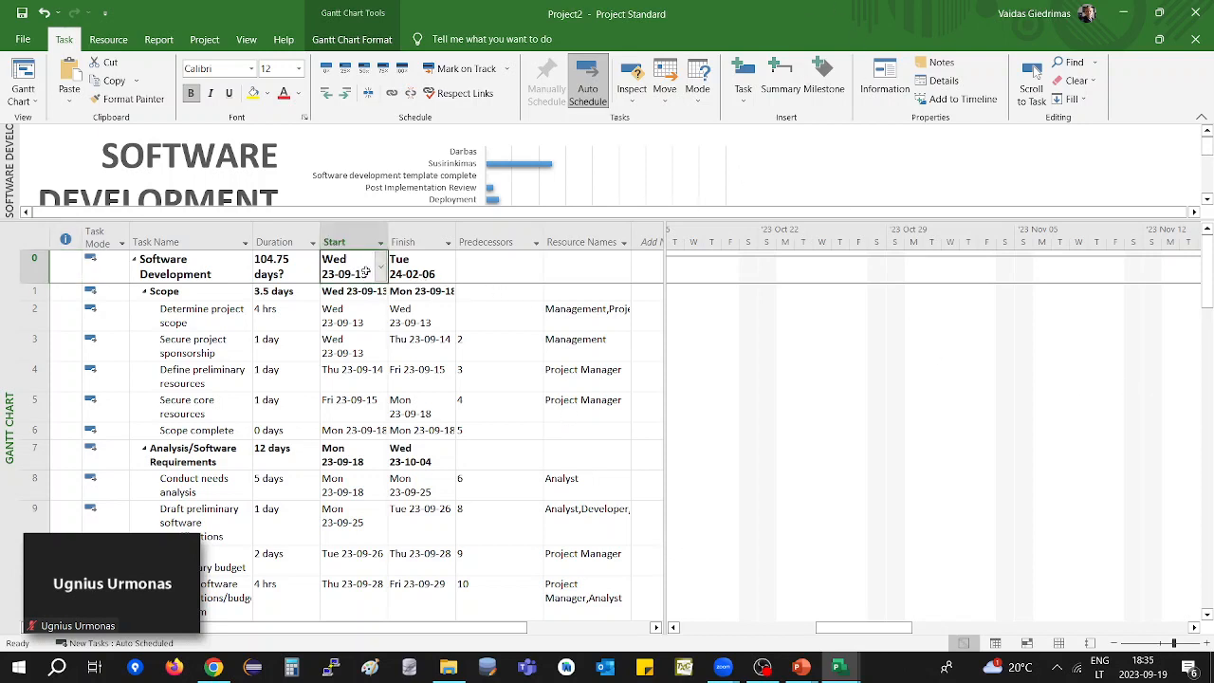
{"action": "left_click", "coordinate": [409, 265]}
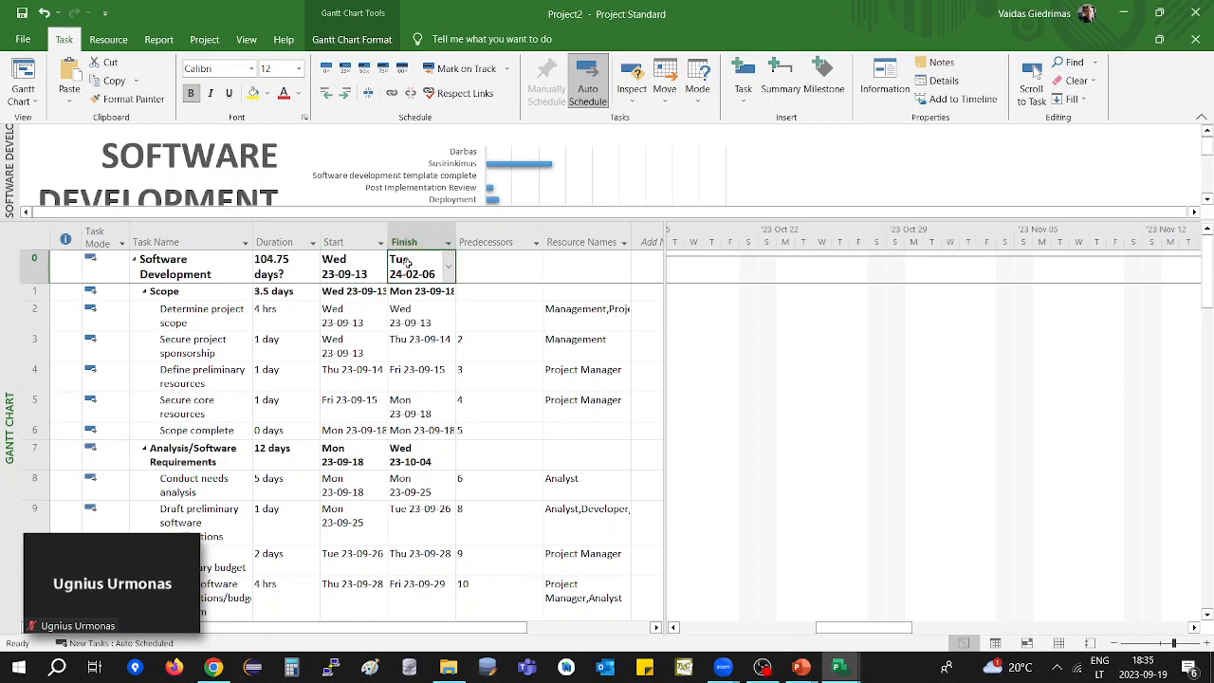
{"action": "left_click", "coordinate": [428, 330]}
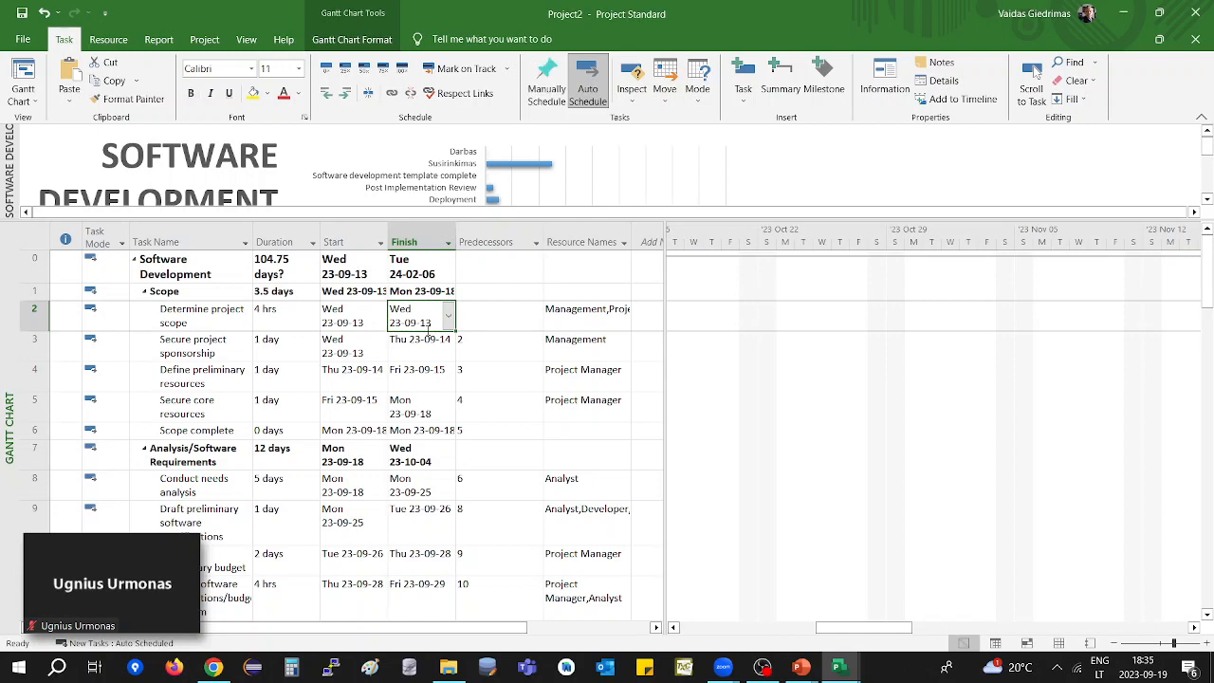